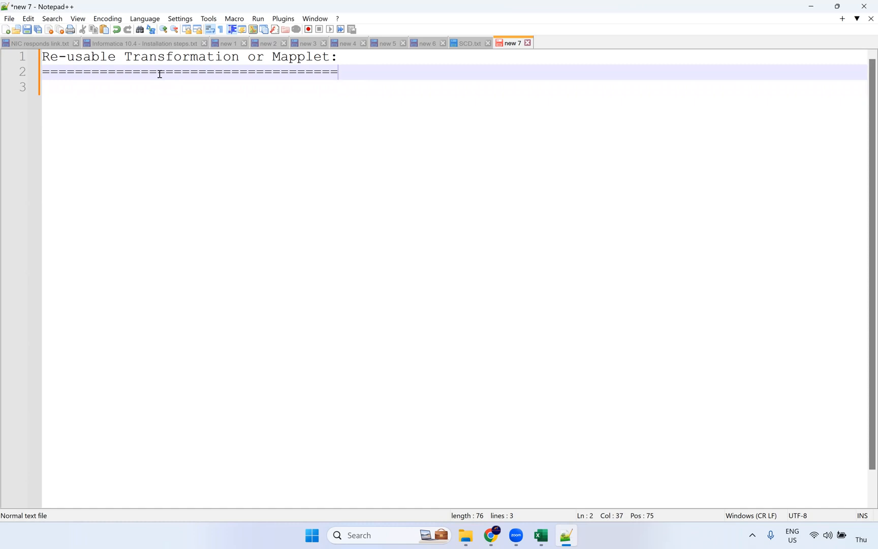
Leave one empty line 3 under the underlined Mapplet heading, with the cursor back on it
key(Return)
key(Return)
key(BackSpace)
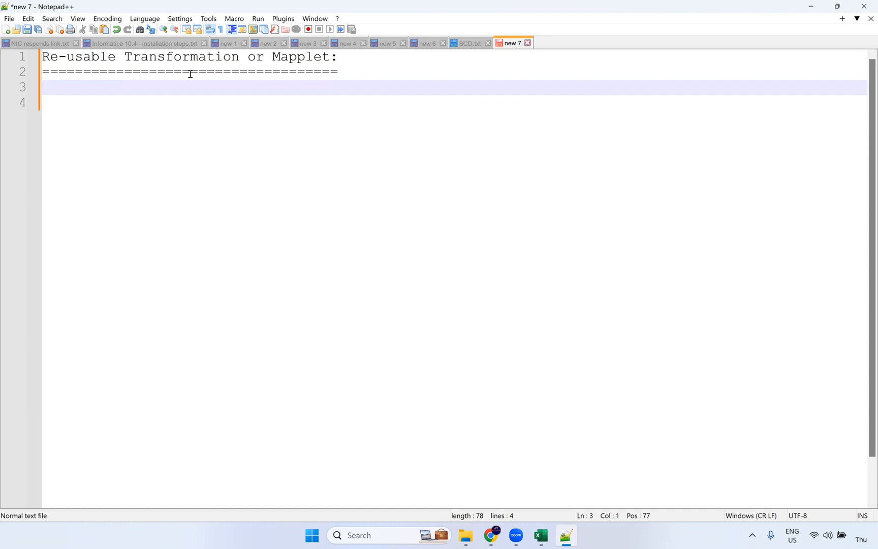
click(255, 50)
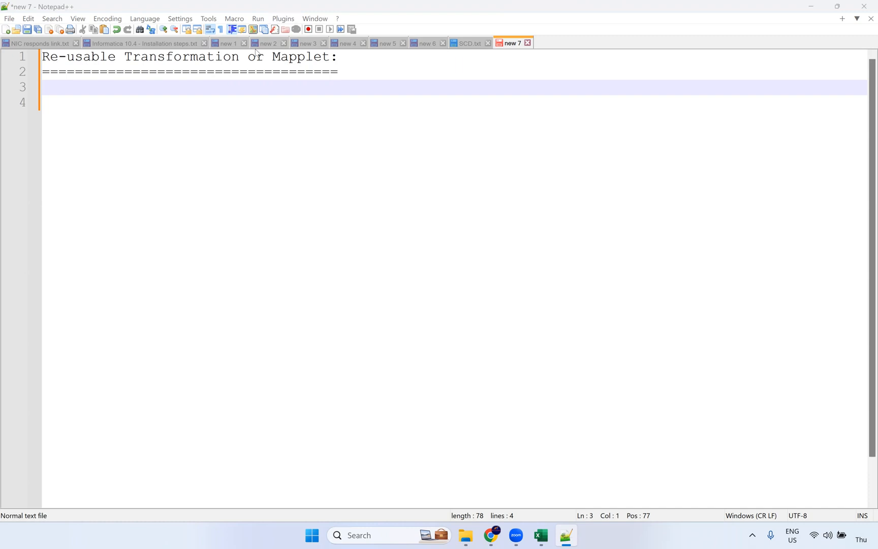
click(79, 88)
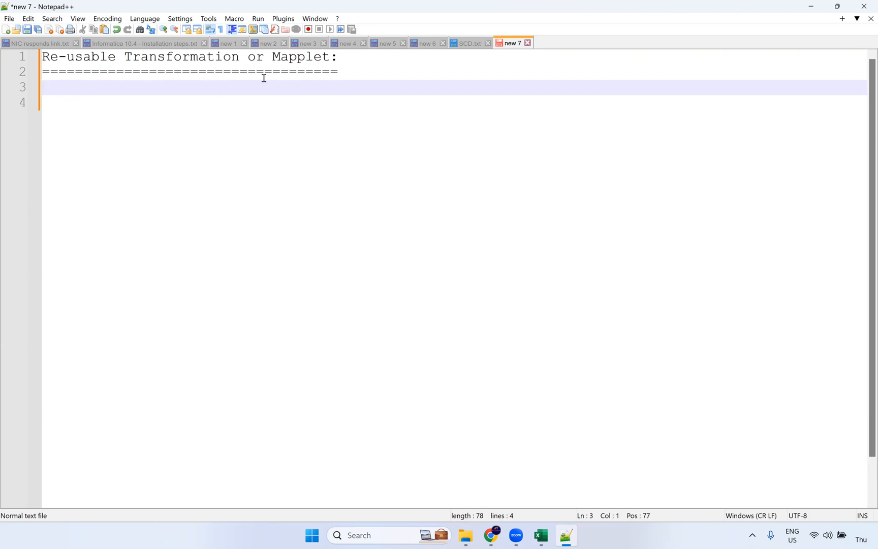
Write 'Mapplet -> single transformation' on line 3
double_click(305, 57)
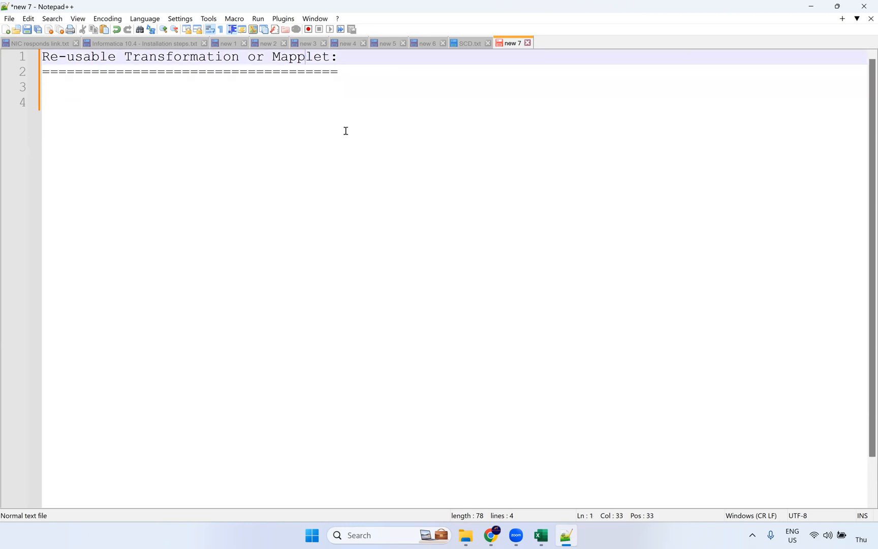
click(123, 91)
text(Mapplet)
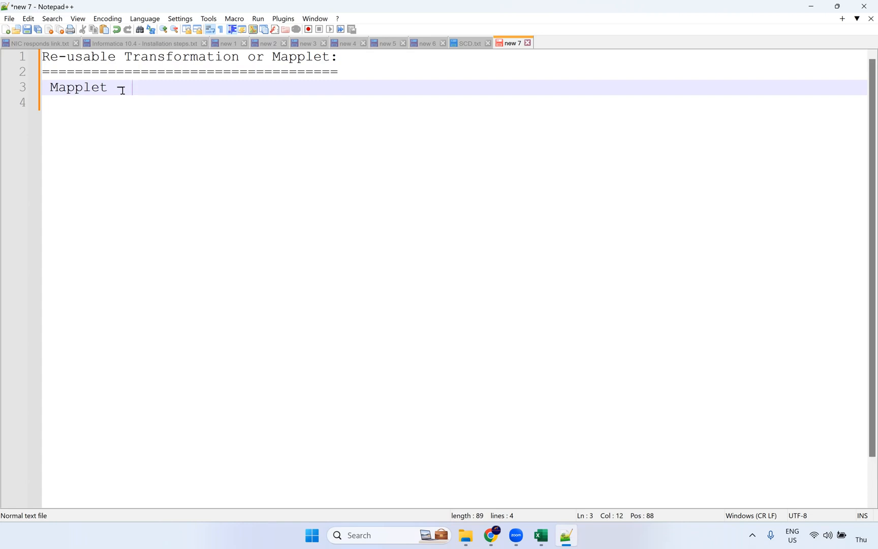
key(BackSpace)
text(> single tra)
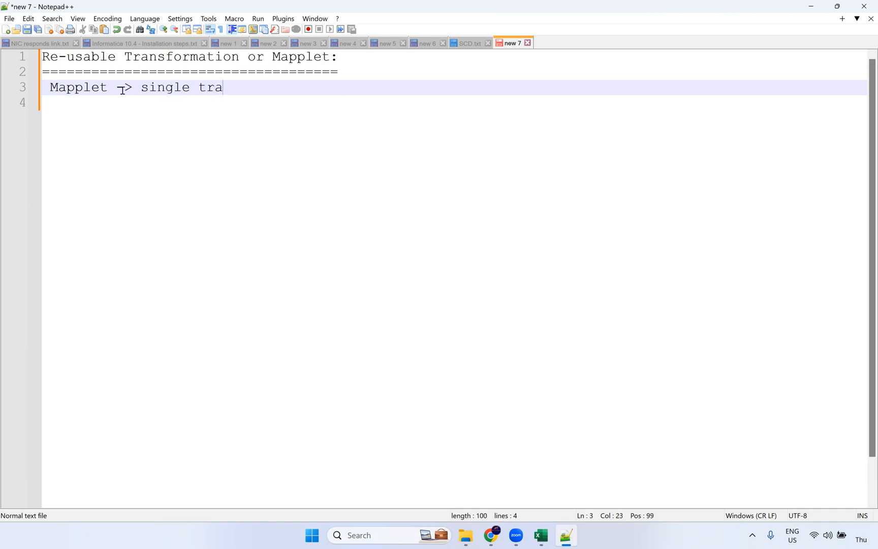
text(nsformatio)
key(Return)
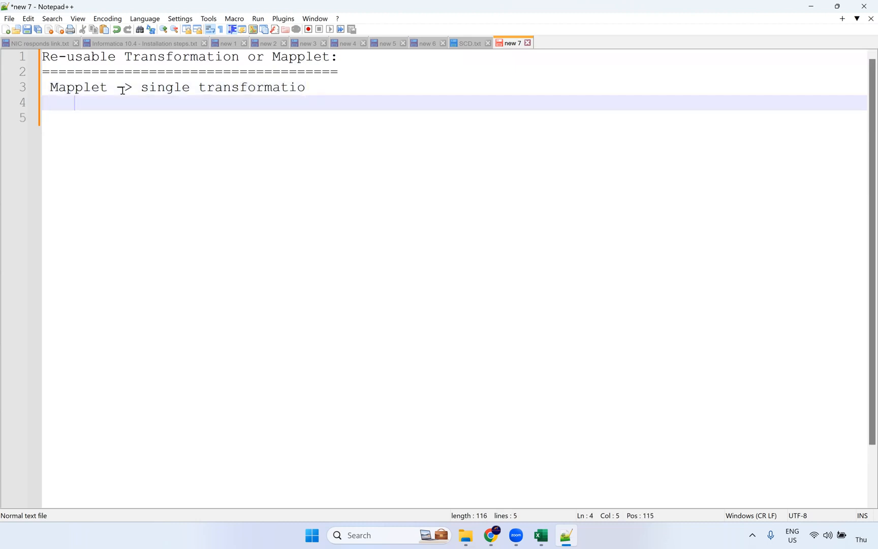
Add '-> Set of transformations' below it, fix both word endings, and add blank lines
text(--)
key(BackSpace)
text(> Set of transf)
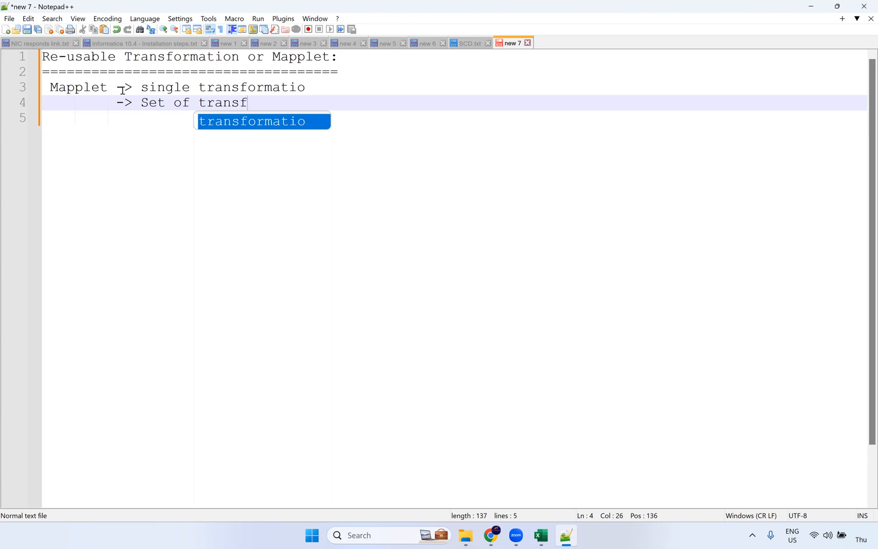
key(Return)
key(BackSpace)
text(on)
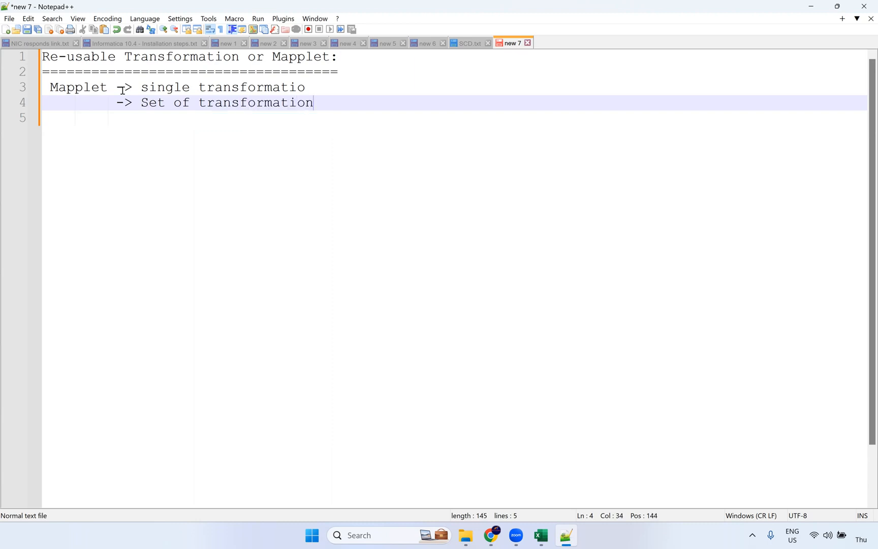
click(333, 82)
text(n)
key(Down)
text(s)
key(Return)
key(Return)
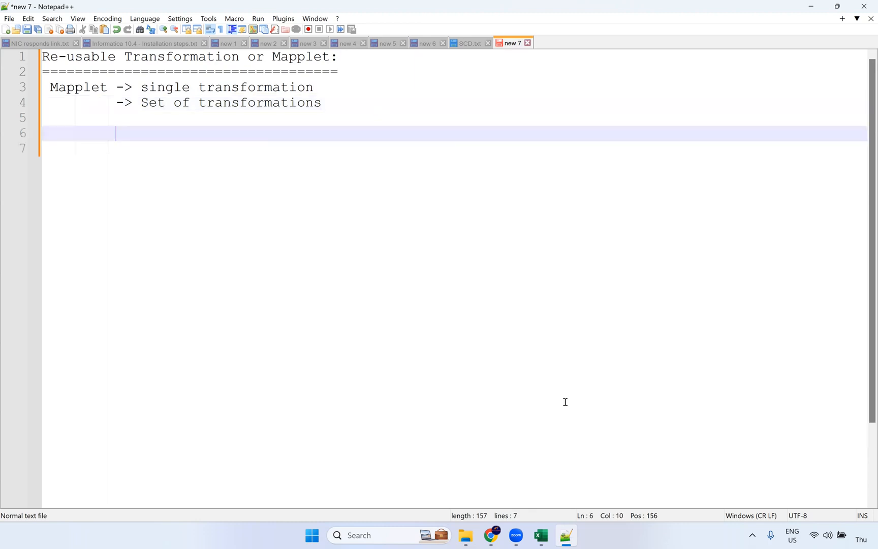
In the Epoch time sheet, highlight the source dob epoch column and the target dob_time column
click(540, 536)
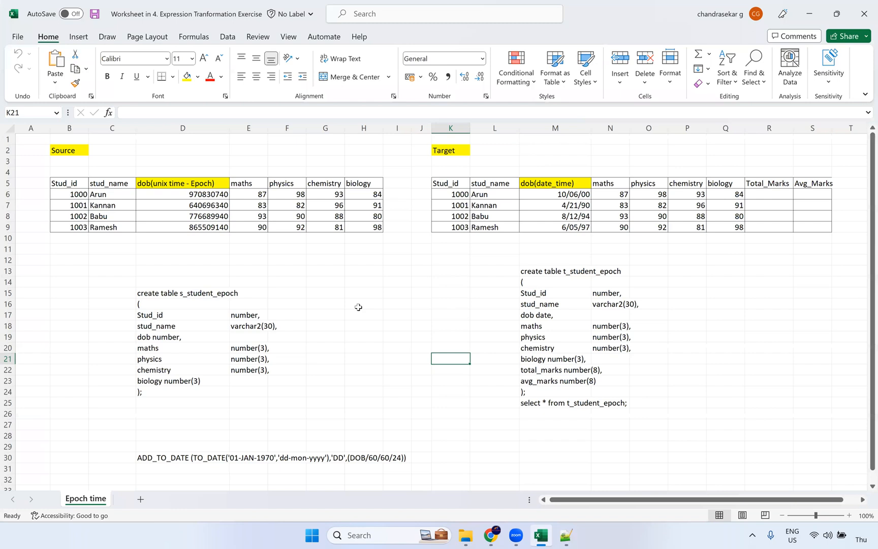
click(358, 307)
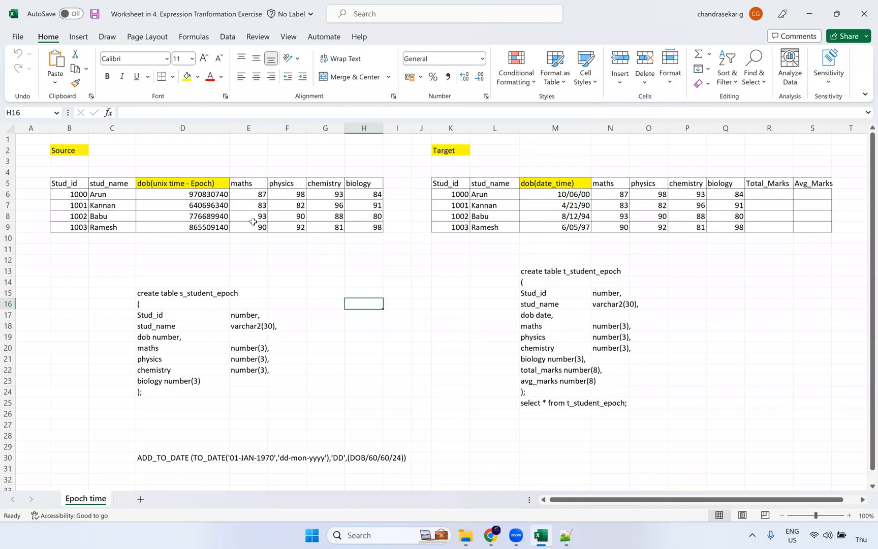
drag(199, 165, 195, 253)
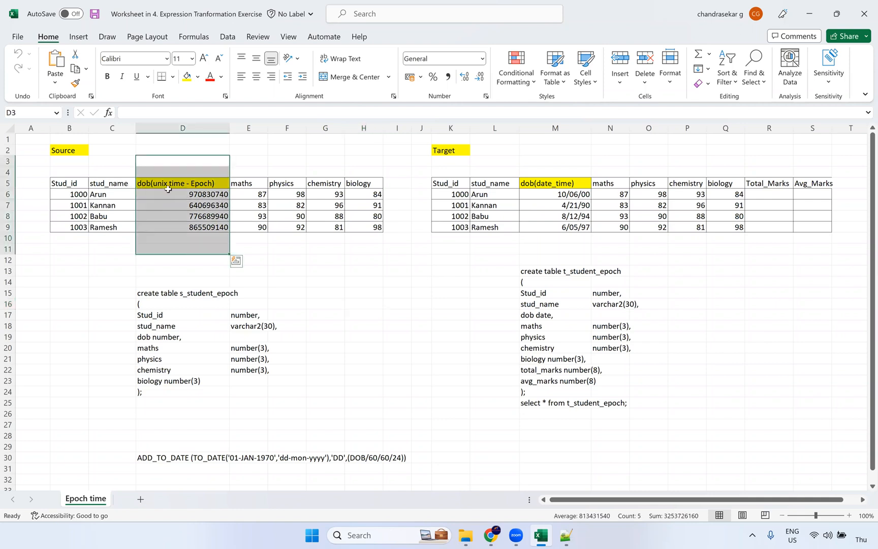
click(194, 197)
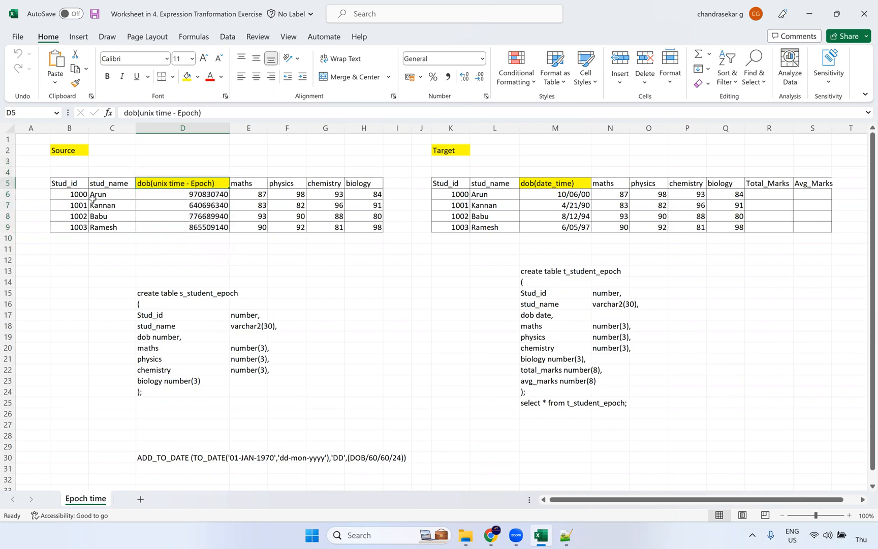
drag(76, 186, 196, 221)
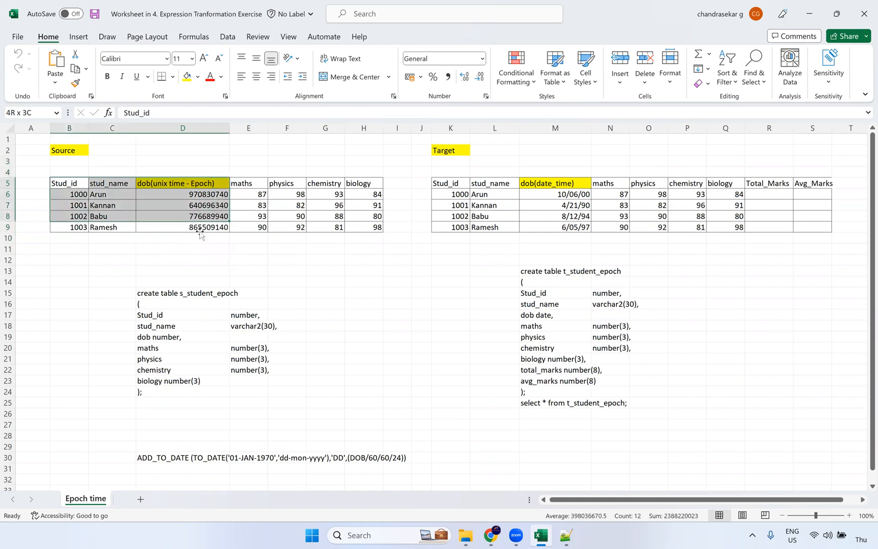
click(205, 238)
drag(190, 151, 203, 259)
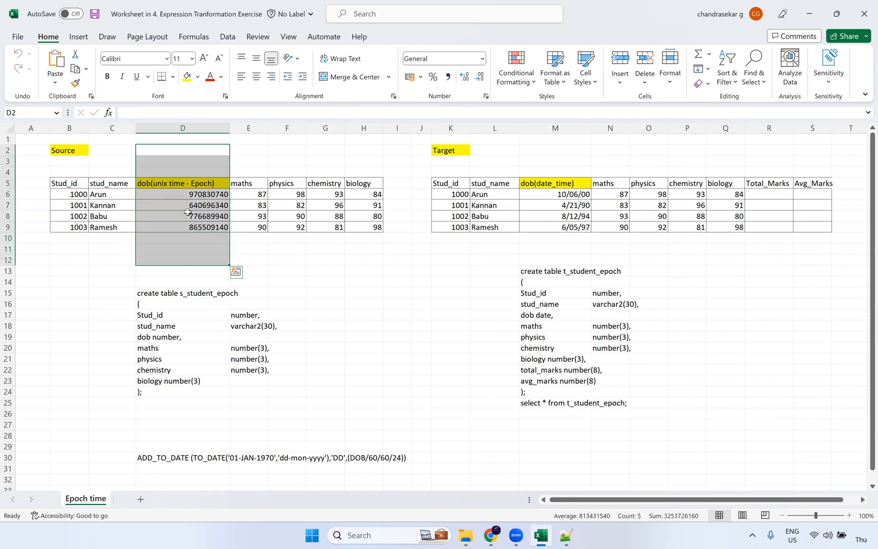
click(553, 170)
shift+click(557, 239)
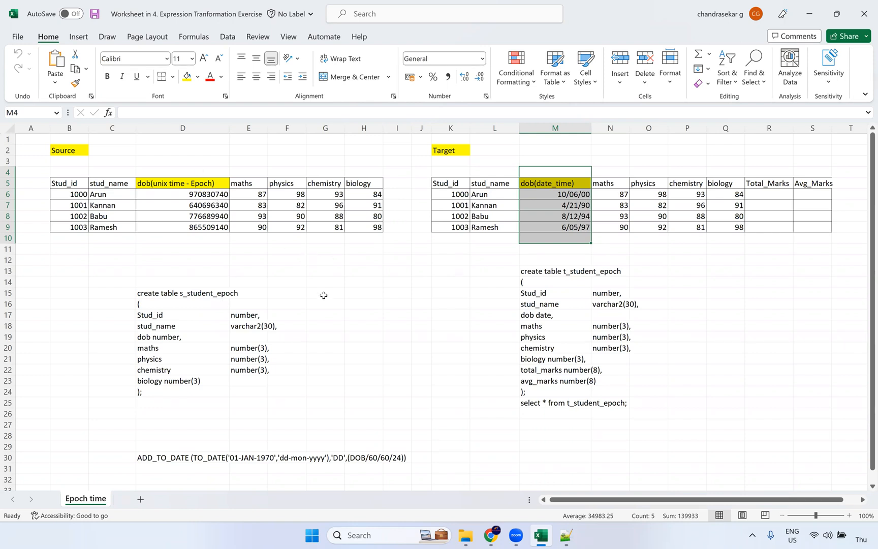
click(462, 304)
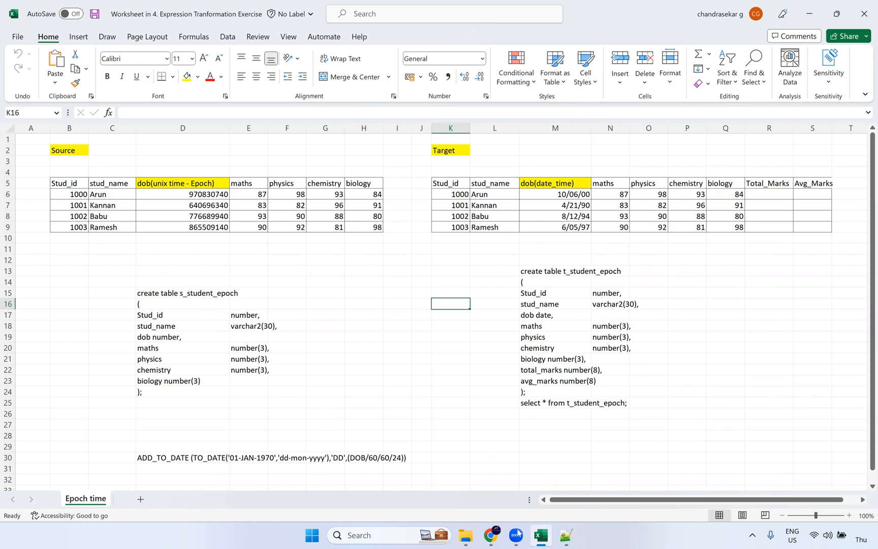
mouse_move(499, 539)
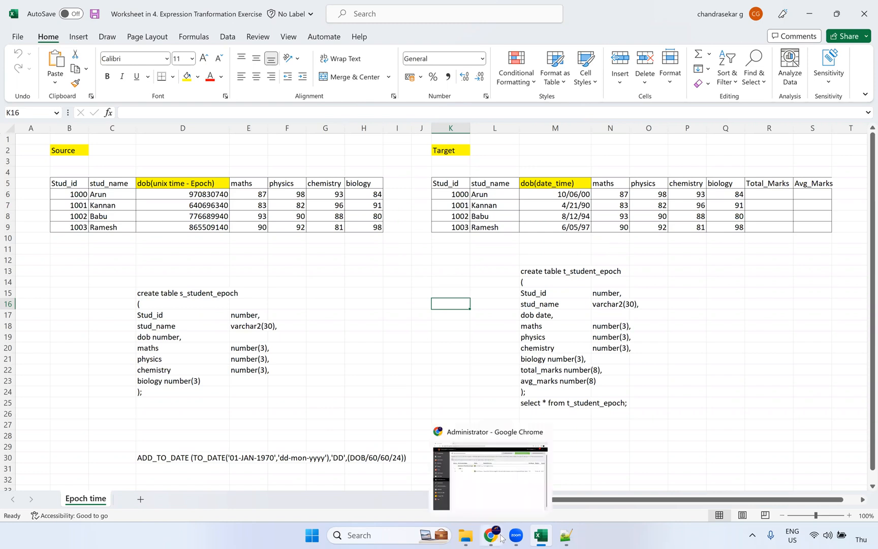
key(super+d)
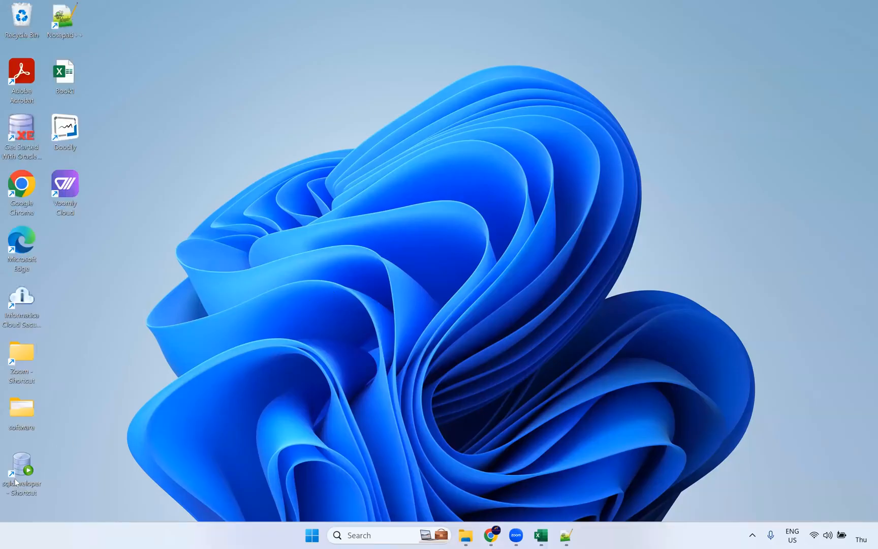
double_click(27, 457)
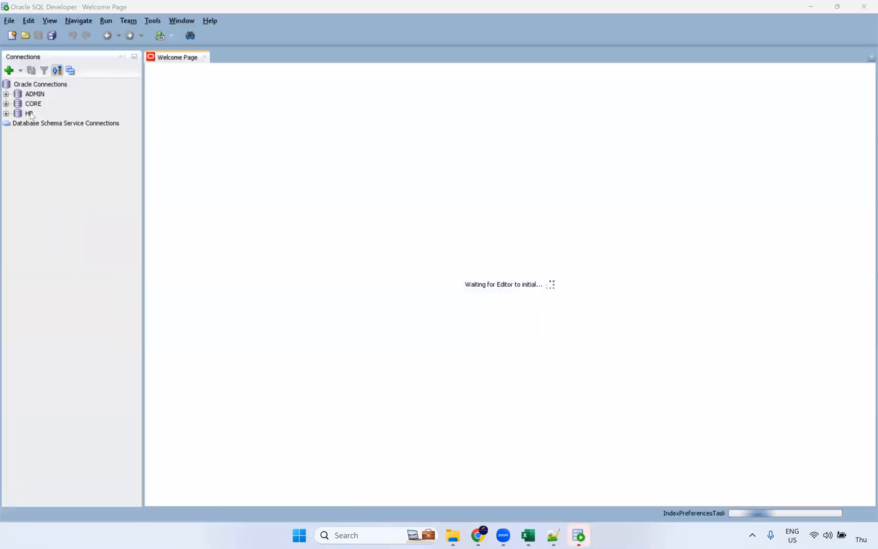
click(31, 114)
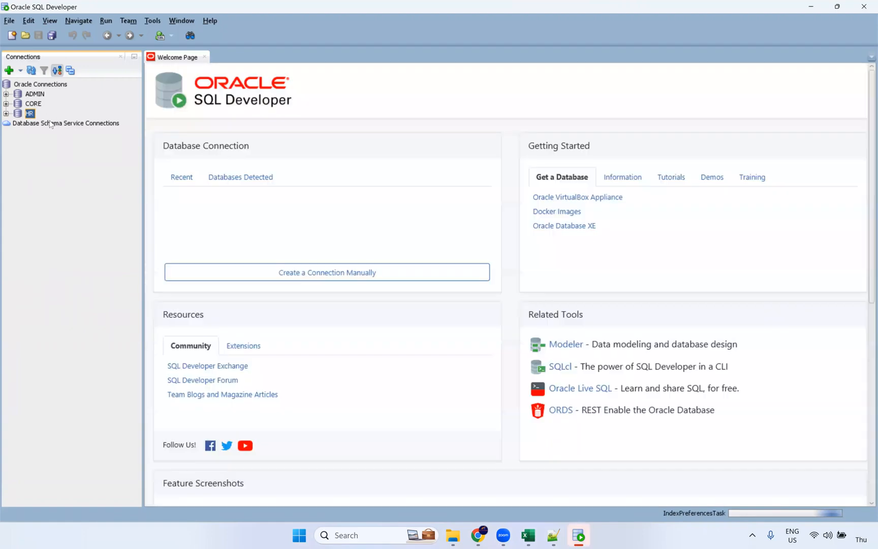
right_click(31, 114)
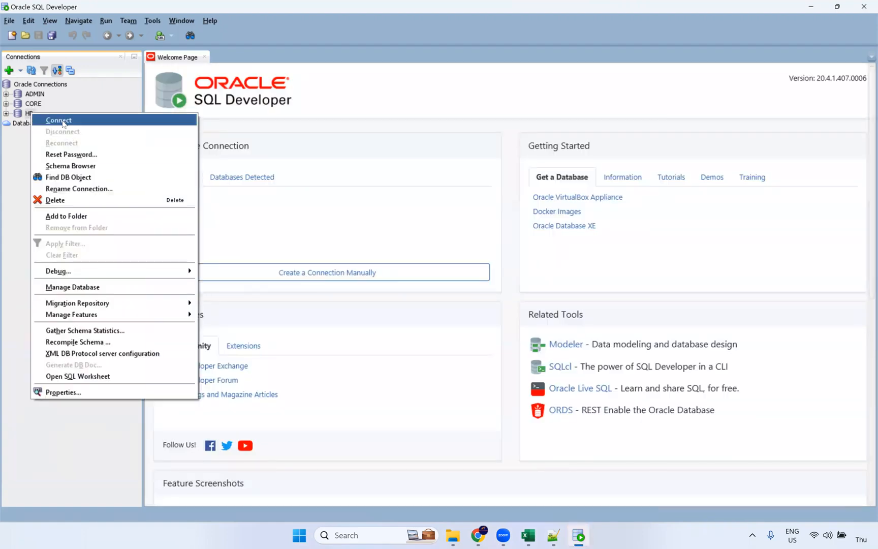
click(60, 121)
text(hr)
click(448, 283)
click(6, 103)
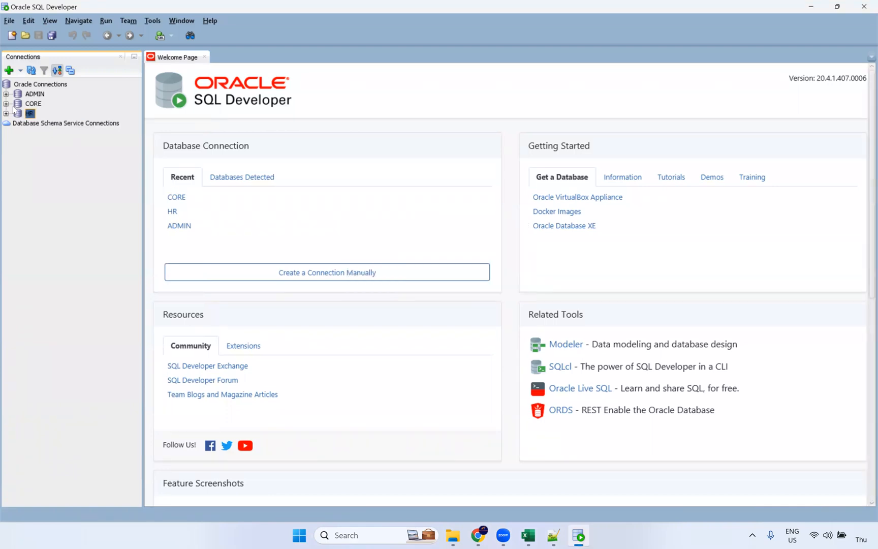
text(core)
key(Return)
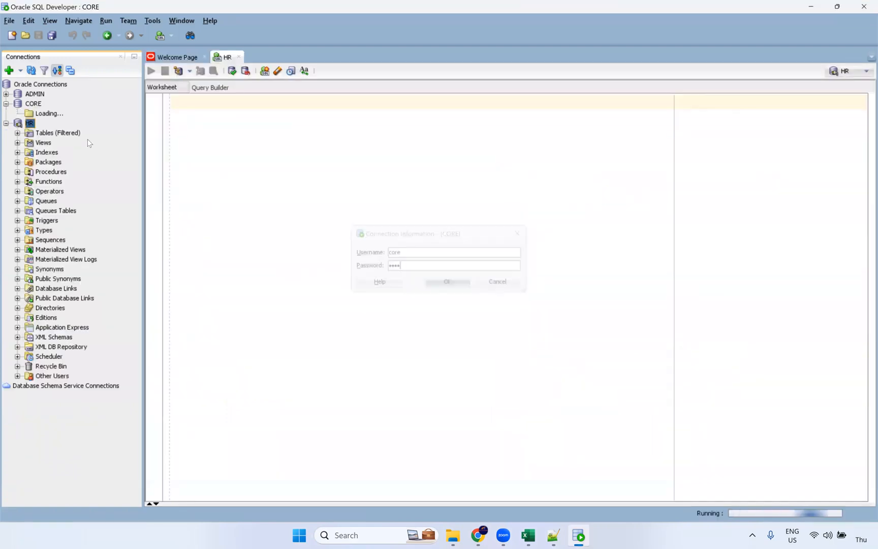
click(205, 57)
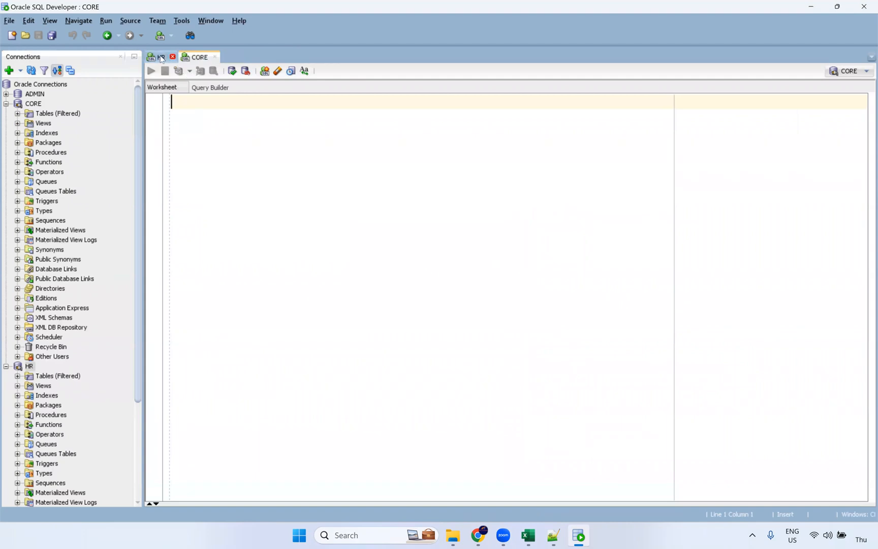
In HR, run 'select * from s_student_epoch;' and select the four students' epoch DOB values
click(162, 57)
text(select *from)
key(BackSpace)
key(BackSpace)
key(BackSpace)
key(BackSpace)
text(from )
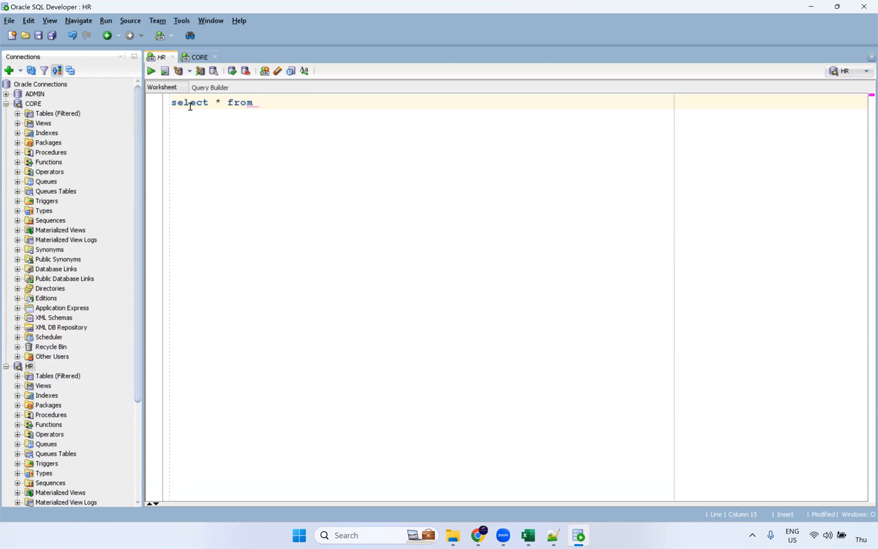
text(e)
key(BackSpace)
text(s_)
key(alt+Tab)
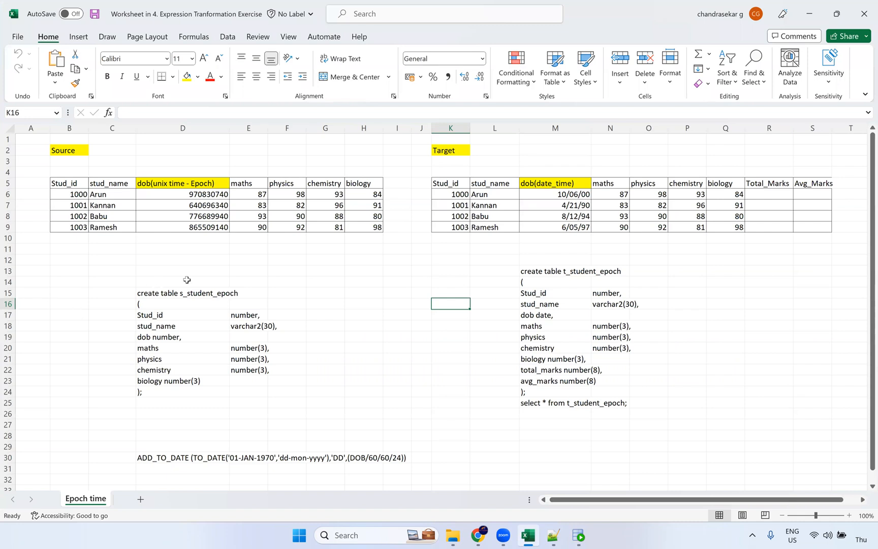
key(alt+Tab)
text(stud)
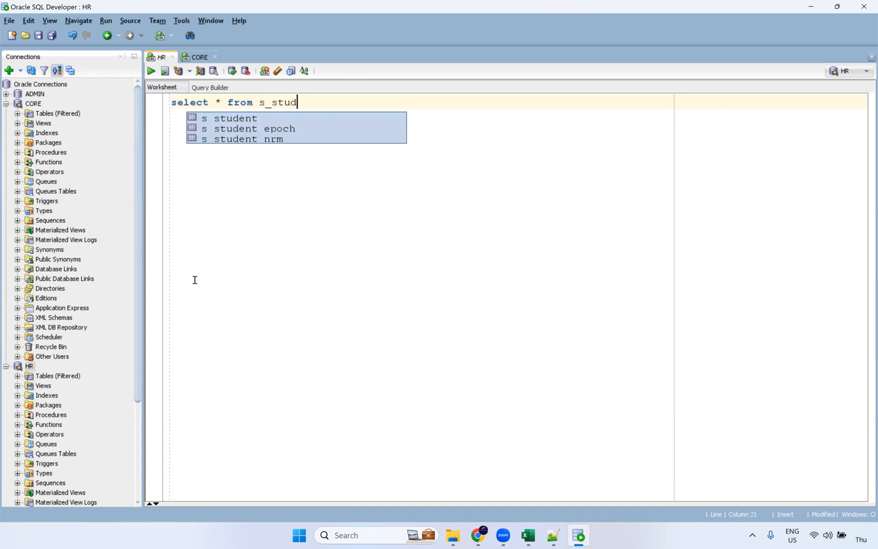
double_click(294, 129)
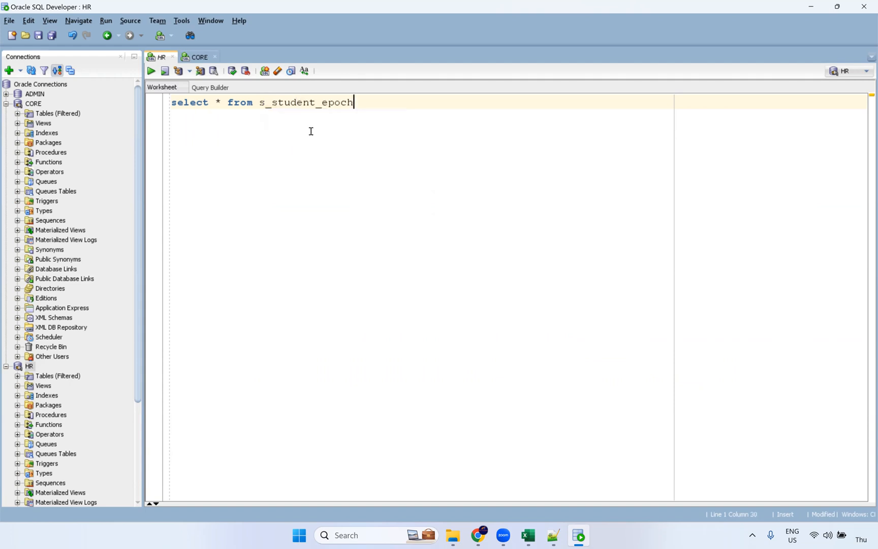
text(;)
key(ctrl+Return)
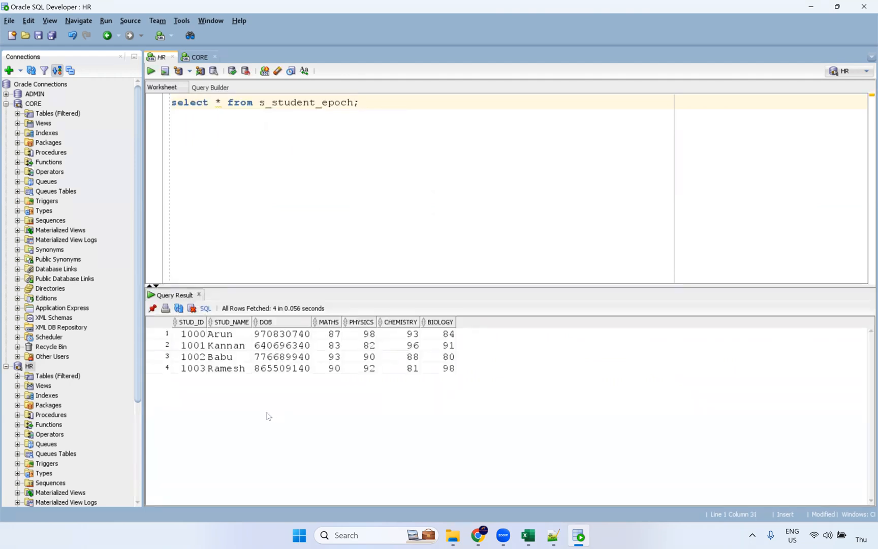
drag(282, 333, 284, 371)
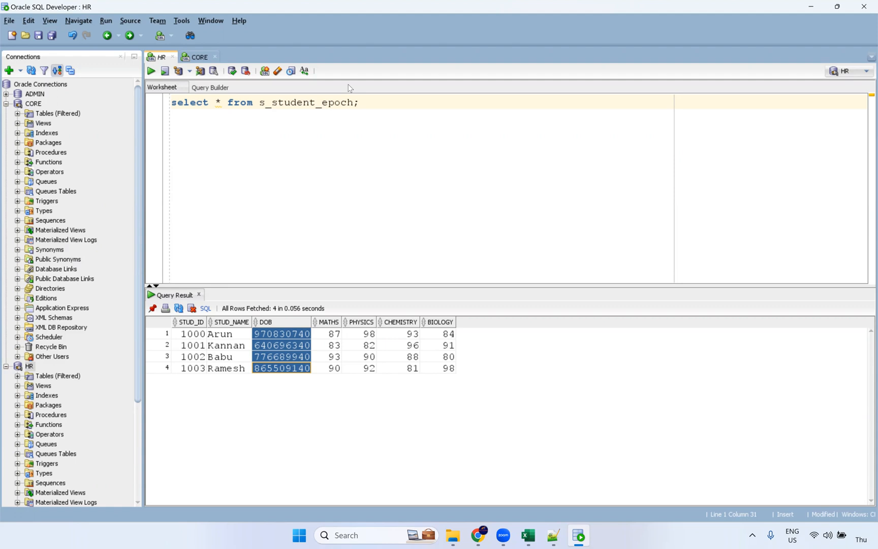
Copy the select into the CORE worksheet, run it, and select the converted DOB dates
drag(363, 106, 167, 96)
key(ctrl+c)
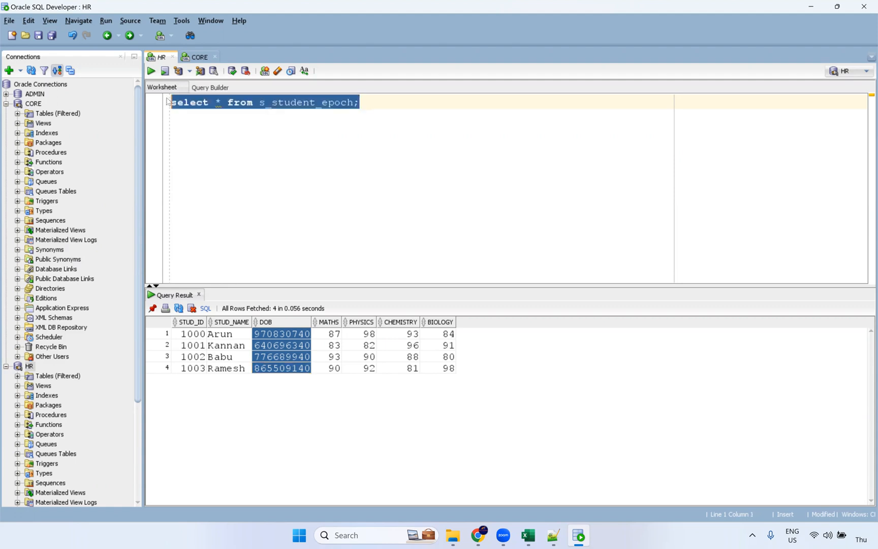
click(196, 57)
key(ctrl+v)
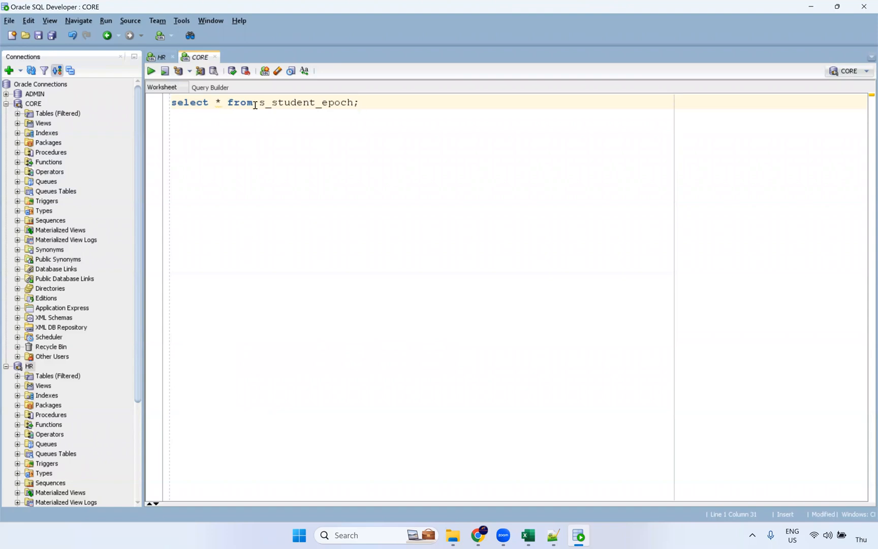
key(ctrl+Return)
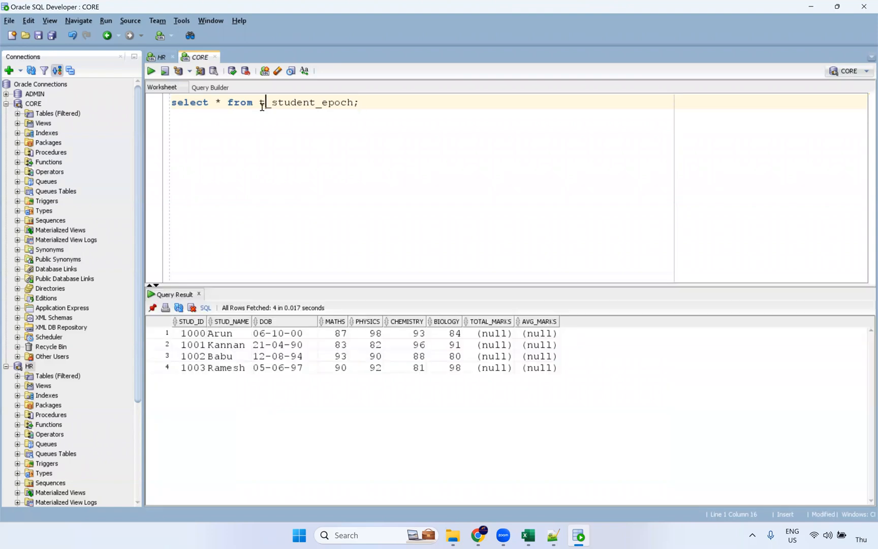
drag(293, 334, 299, 370)
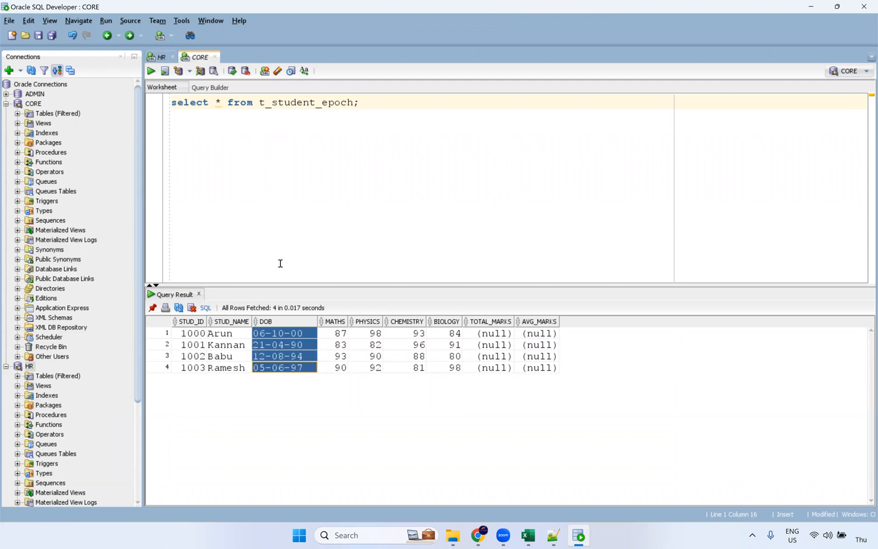
Run 'truncate table t_student_epoch;' and rerun the select to confirm the table is empty
double_click(275, 102)
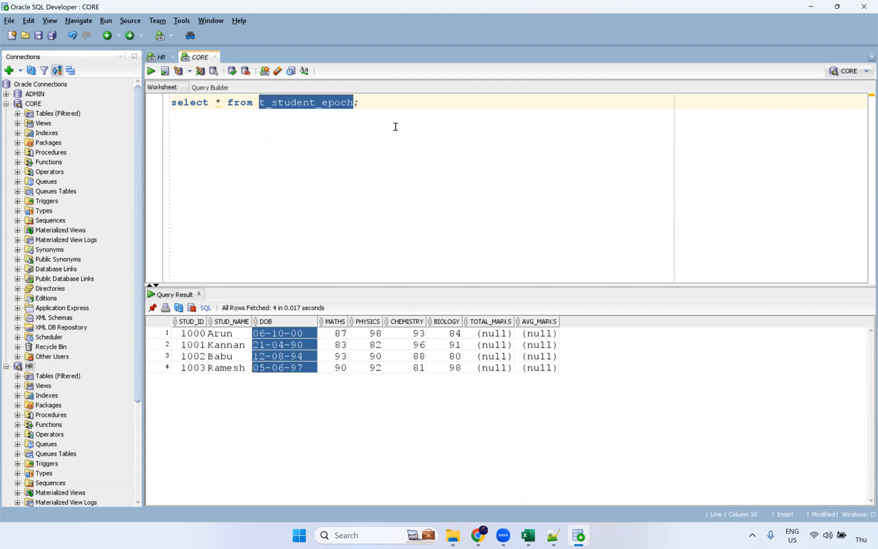
click(398, 105)
key(BackSpace)
text(truncate tab)
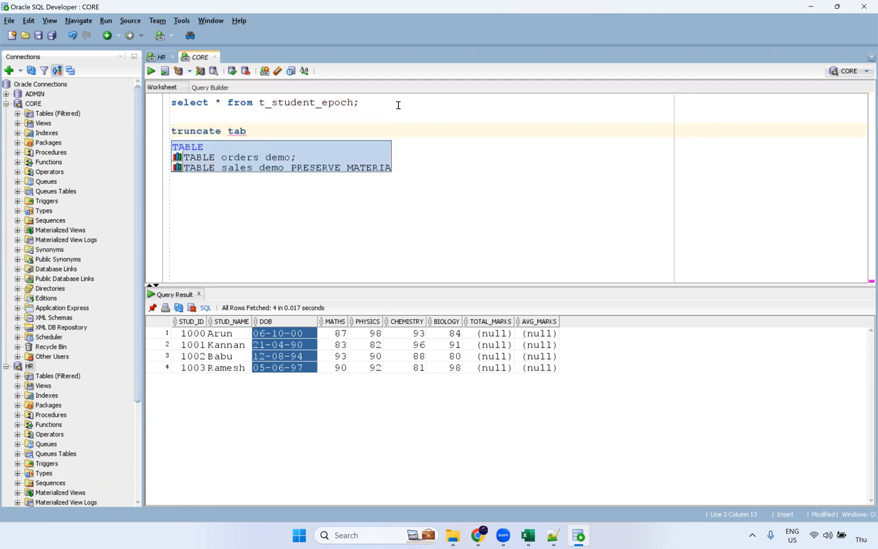
text(le t_student_epoch;)
key(ctrl+Return)
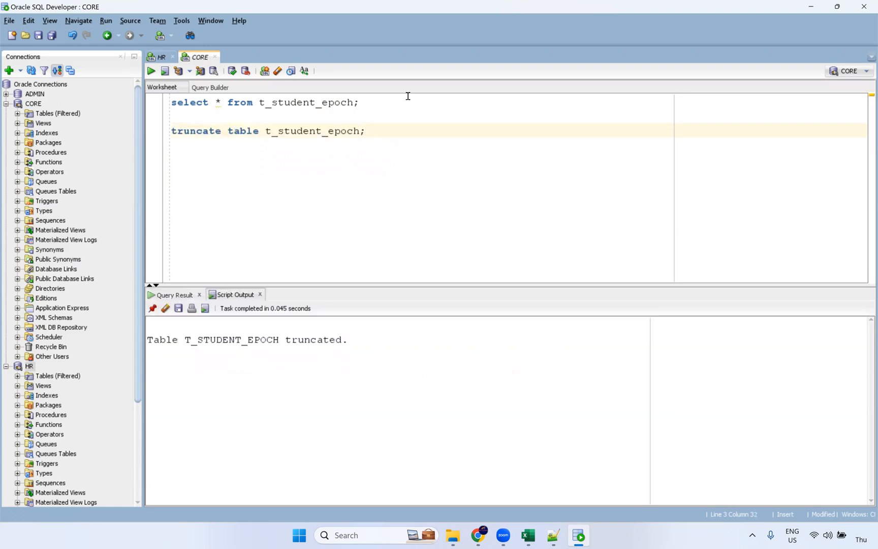
click(376, 99)
key(ctrl+Return)
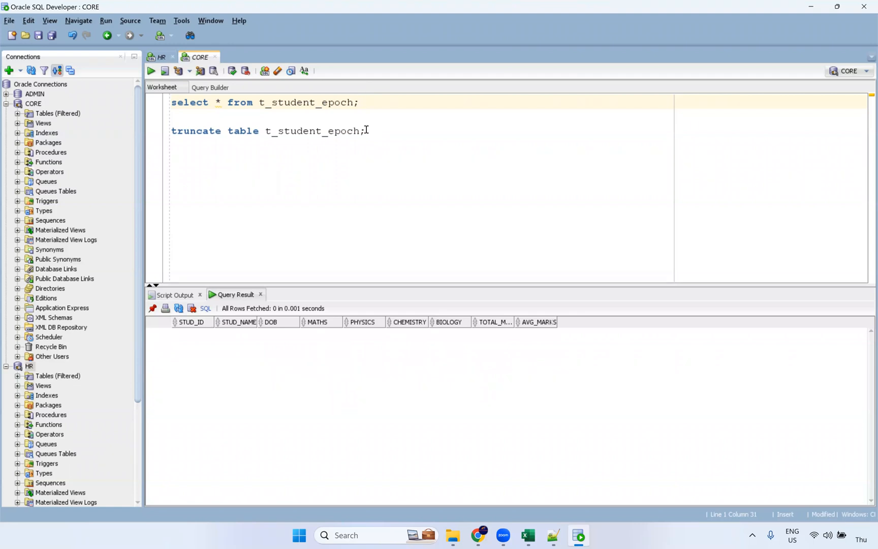
click(477, 535)
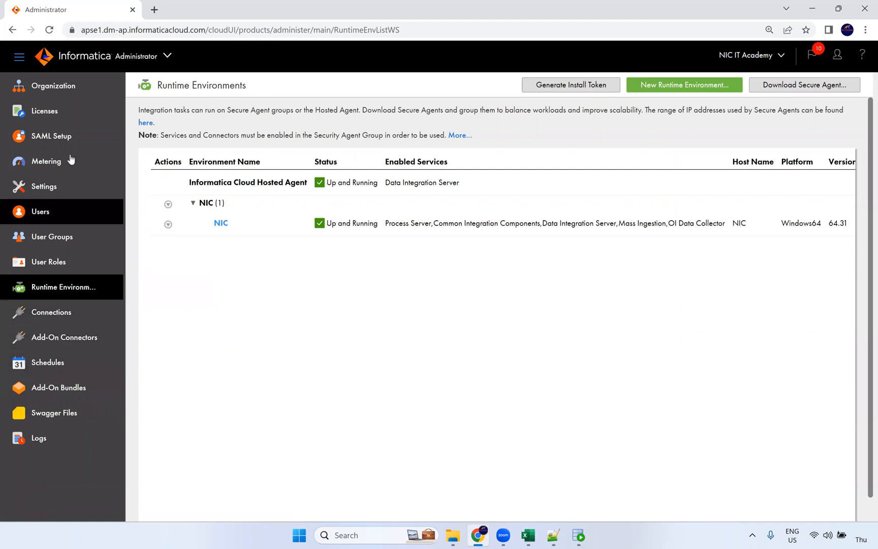
Switch from Administrator to the Data Integration service through My Services
click(165, 59)
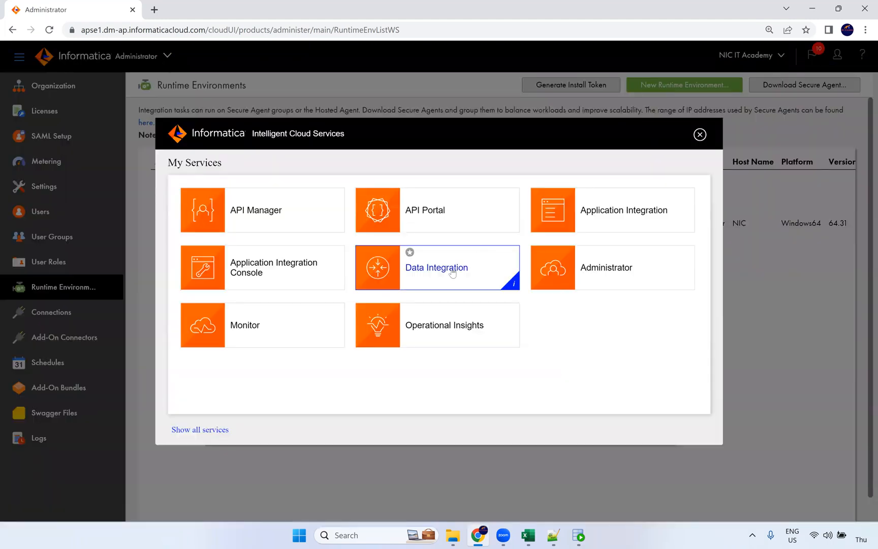
click(449, 269)
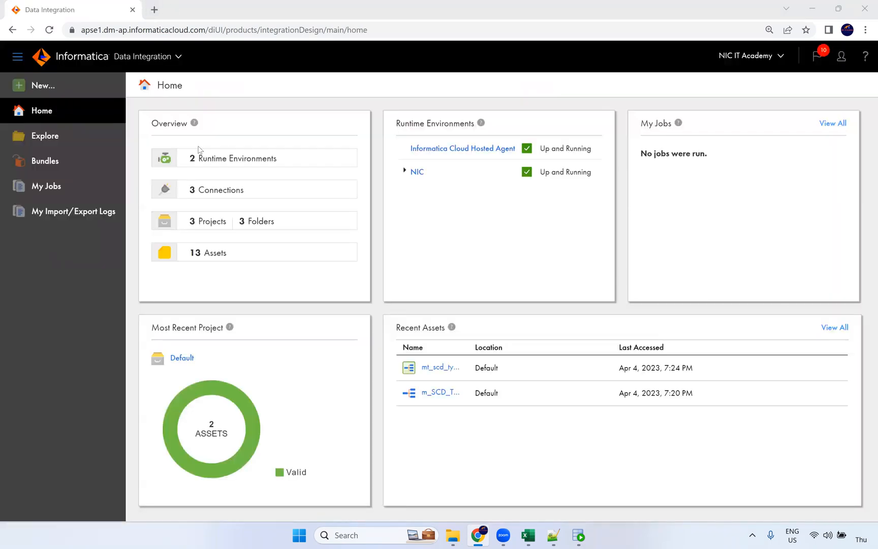
Create a blank mapping, rename Mapping1 to m_Mapplet_epoch_converter, and save it
click(50, 90)
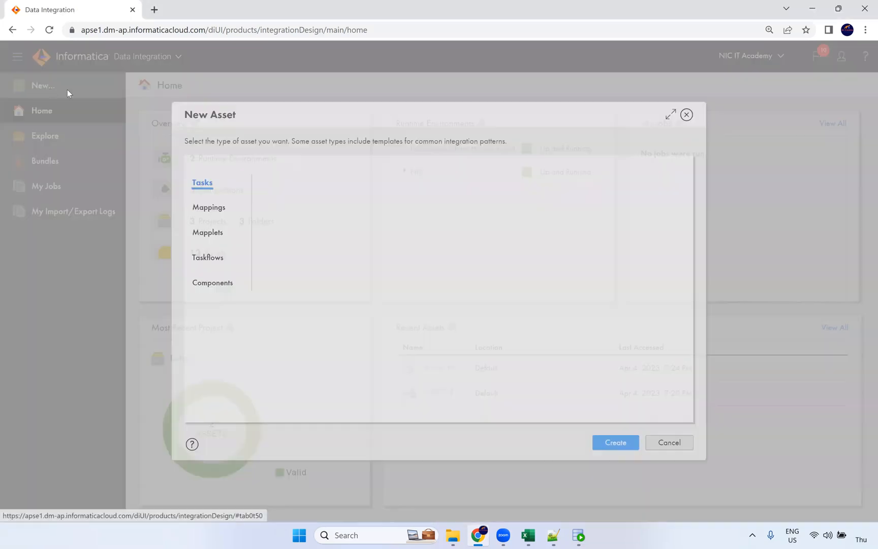
click(215, 204)
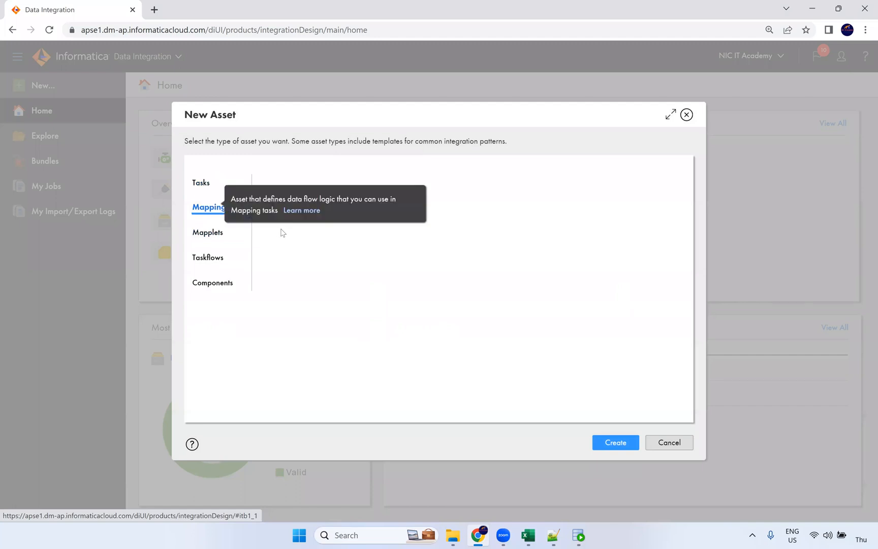
click(626, 446)
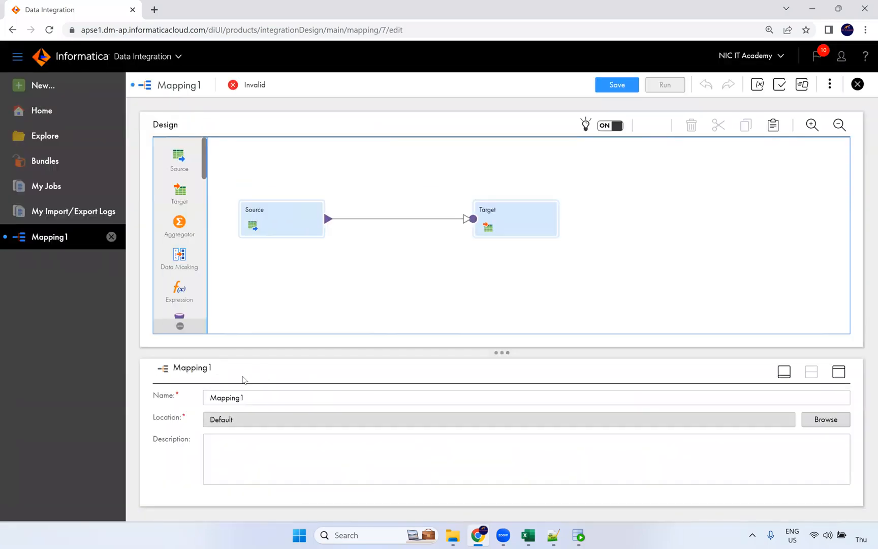
drag(250, 397, 193, 402)
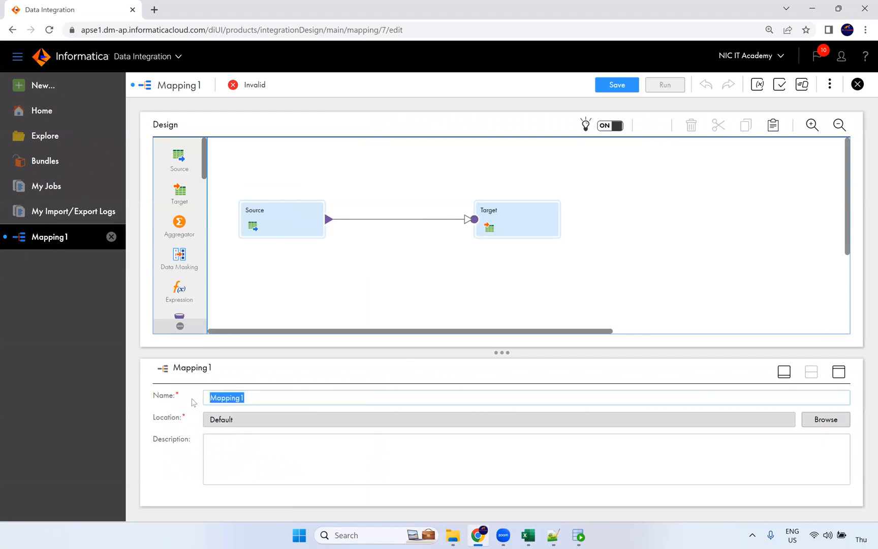
text(m_M)
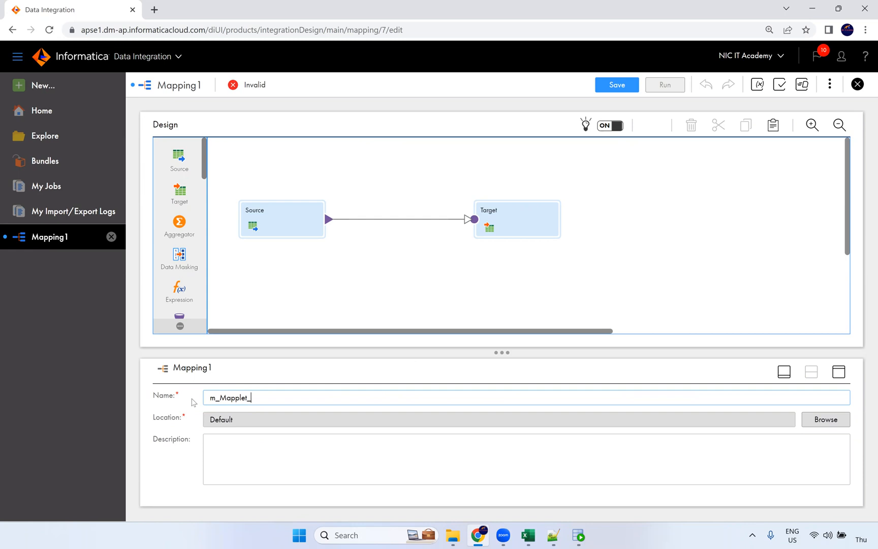
text(applet_epoch_converter)
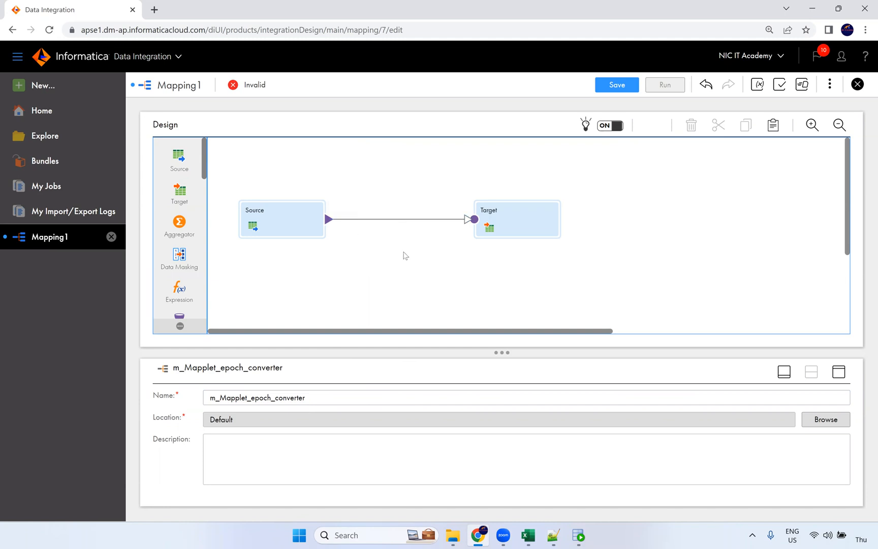
drag(310, 398, 182, 398)
click(376, 257)
drag(314, 397, 173, 408)
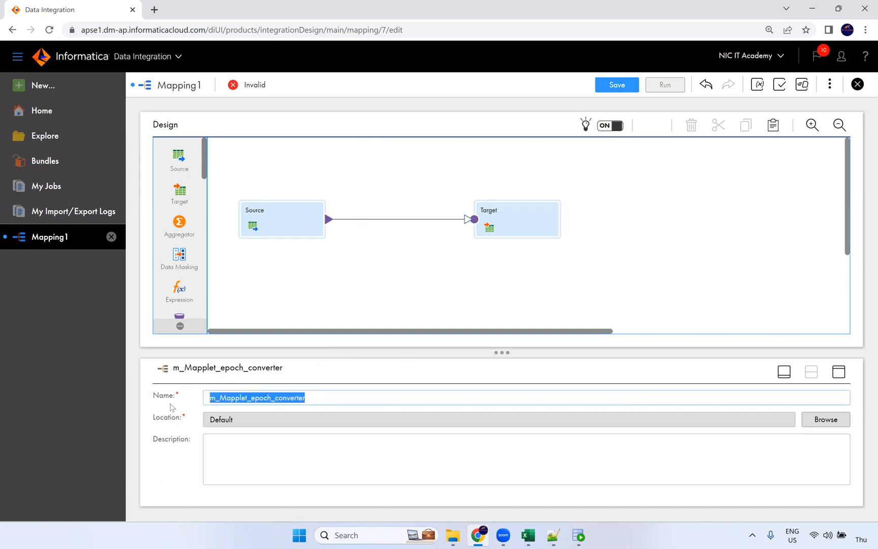
click(372, 297)
click(621, 89)
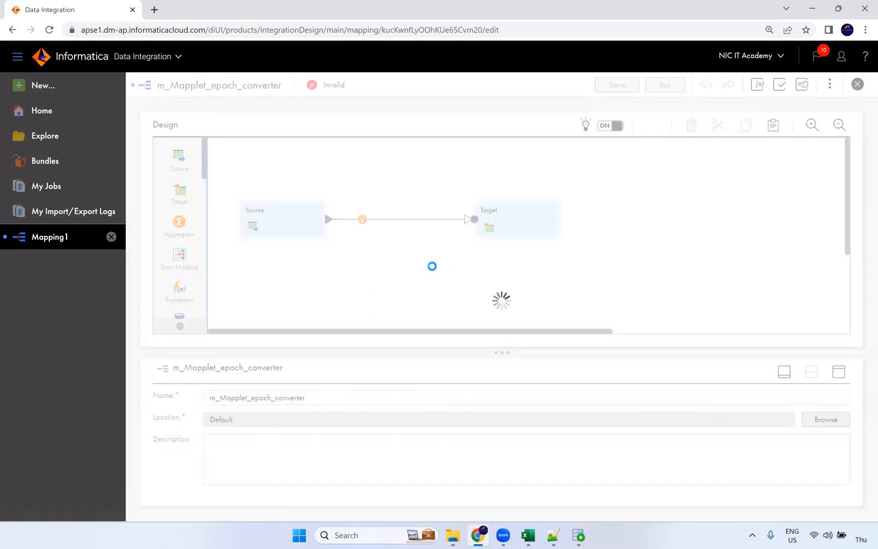
Drop a Mapplet transformation from the palette onto the Source–Target link
scroll(193, 234, down, 5)
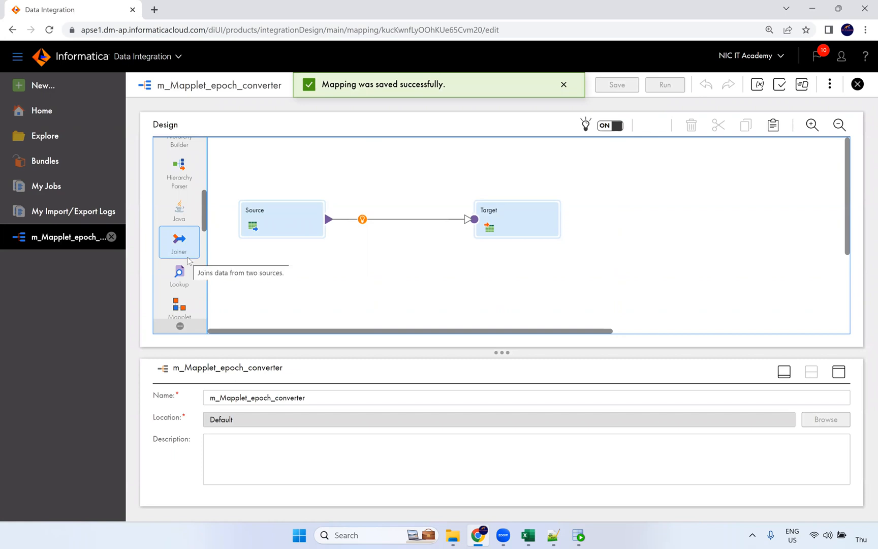
scroll(178, 254, down, 2)
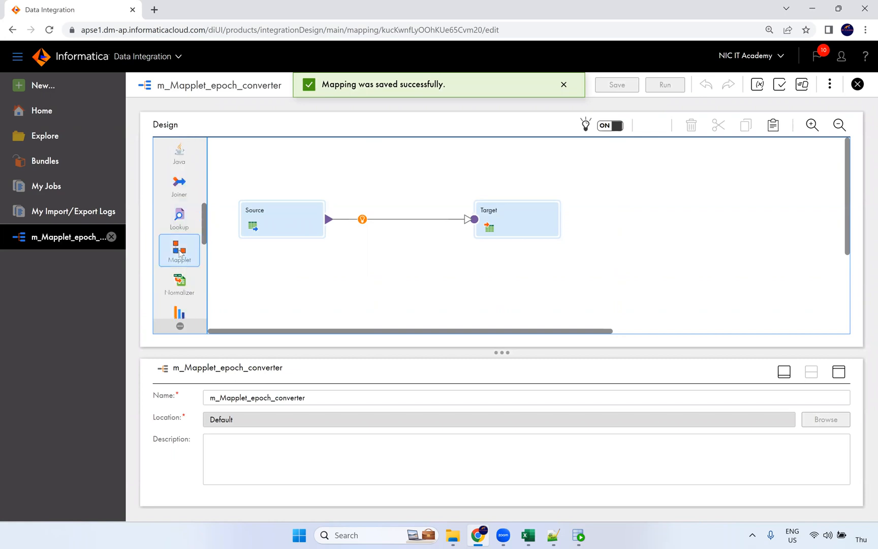
drag(176, 251, 359, 210)
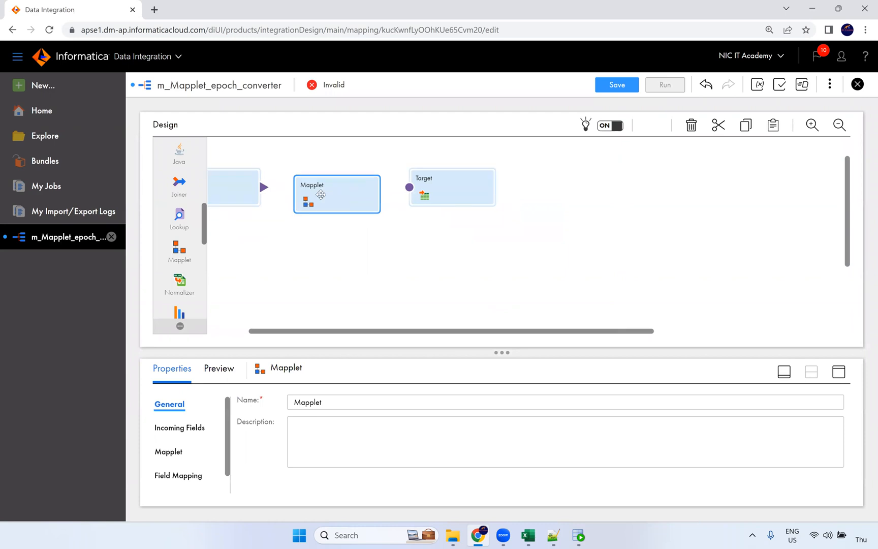
drag(359, 331, 302, 330)
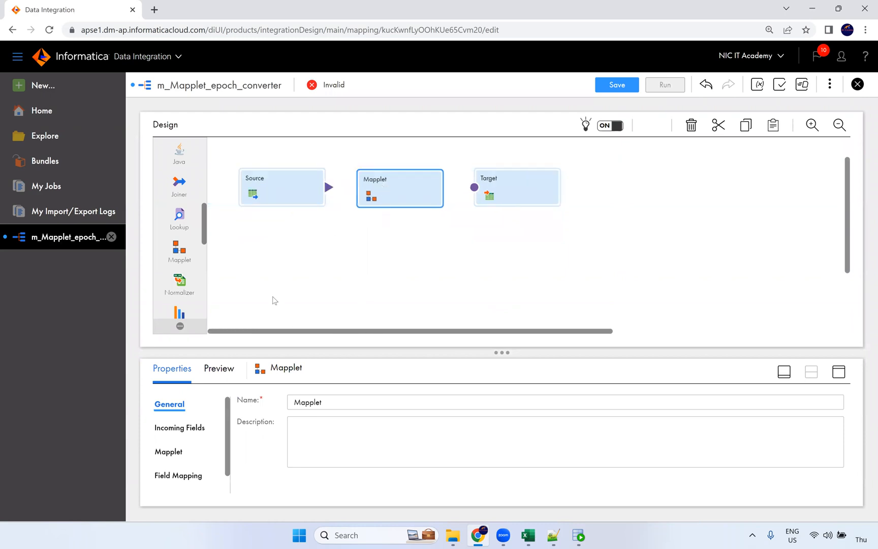
click(45, 94)
click(686, 115)
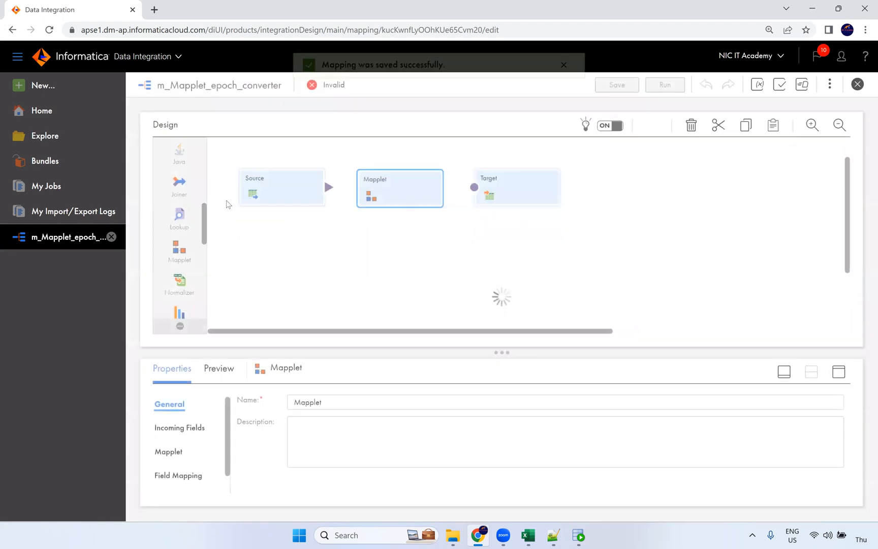
Compare the Mapplet, PC Import, SAP BAPI and SAP IDoc types, then create a plain Mapplet
click(57, 86)
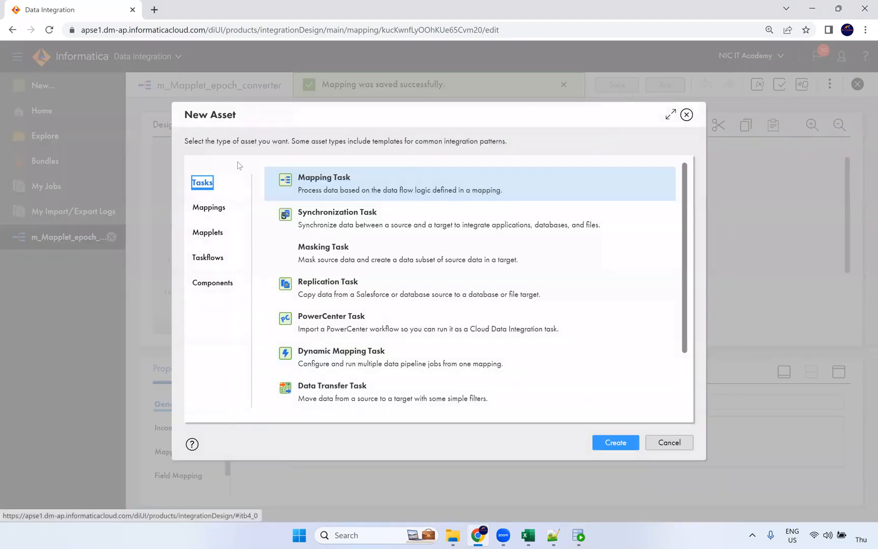
click(235, 234)
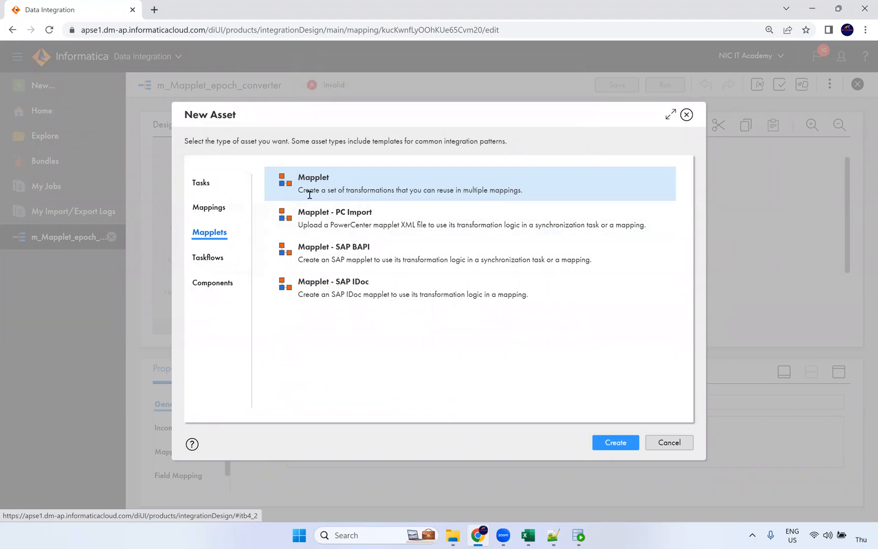
drag(299, 190, 538, 195)
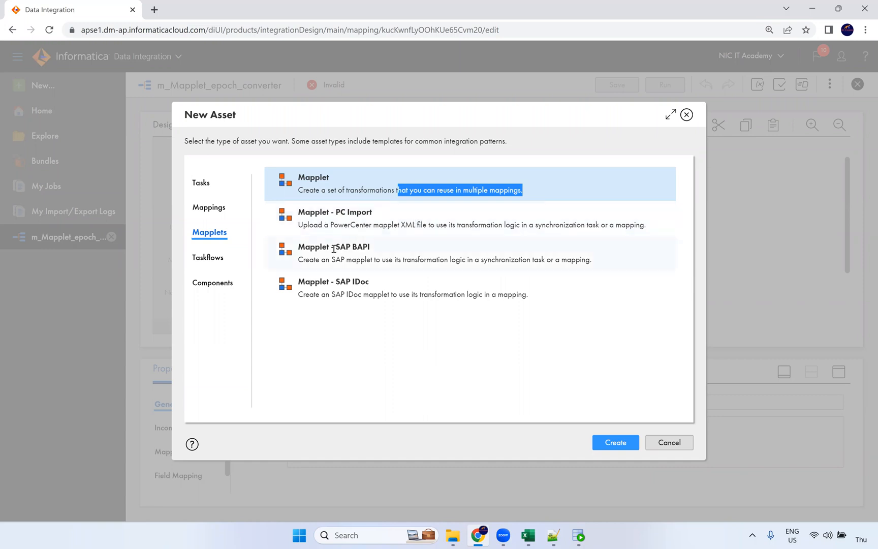
click(359, 218)
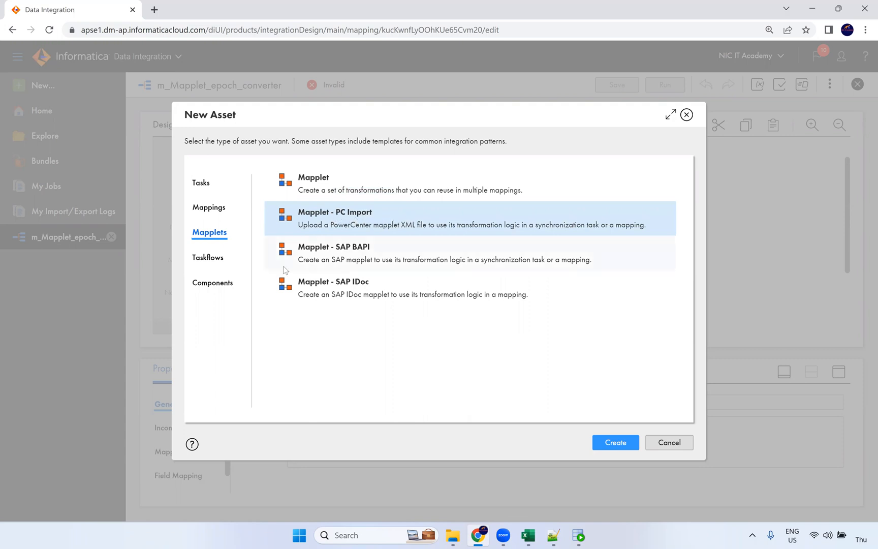
click(319, 263)
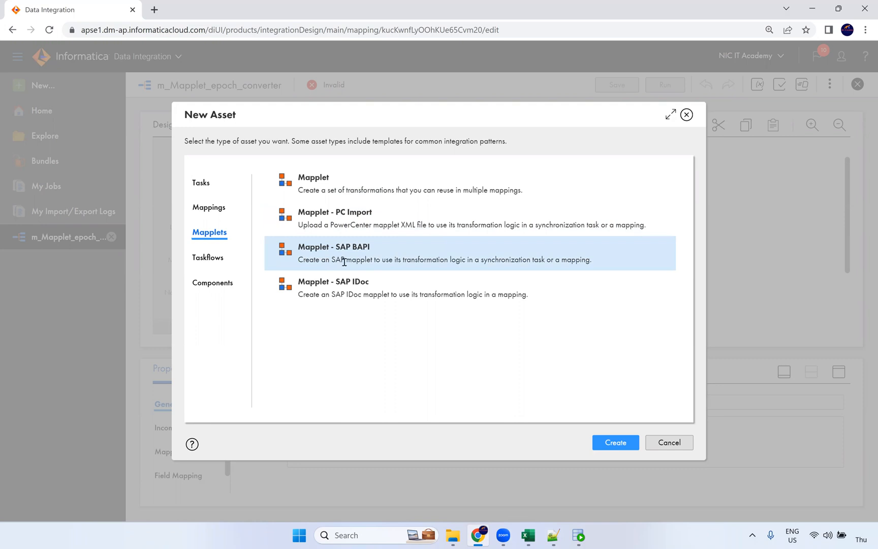
click(373, 285)
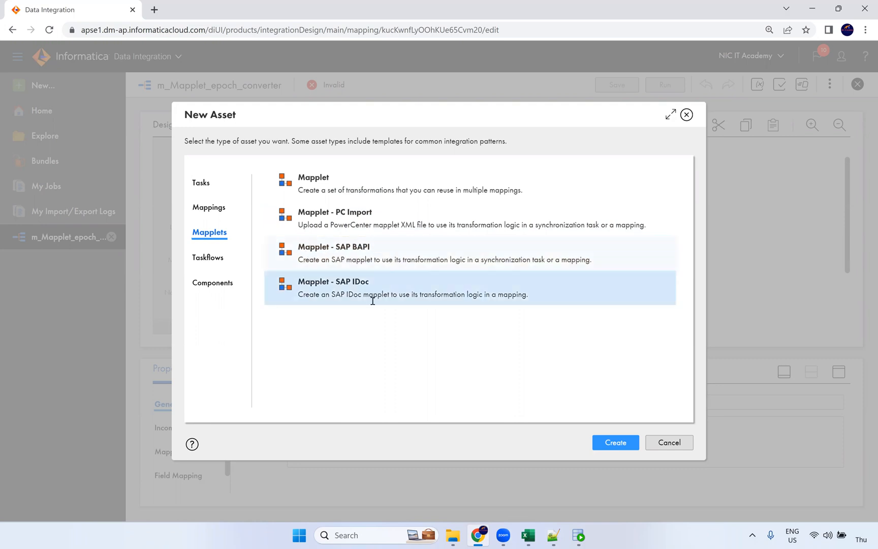
click(399, 258)
click(386, 297)
click(390, 270)
click(385, 297)
click(390, 269)
click(386, 298)
click(319, 176)
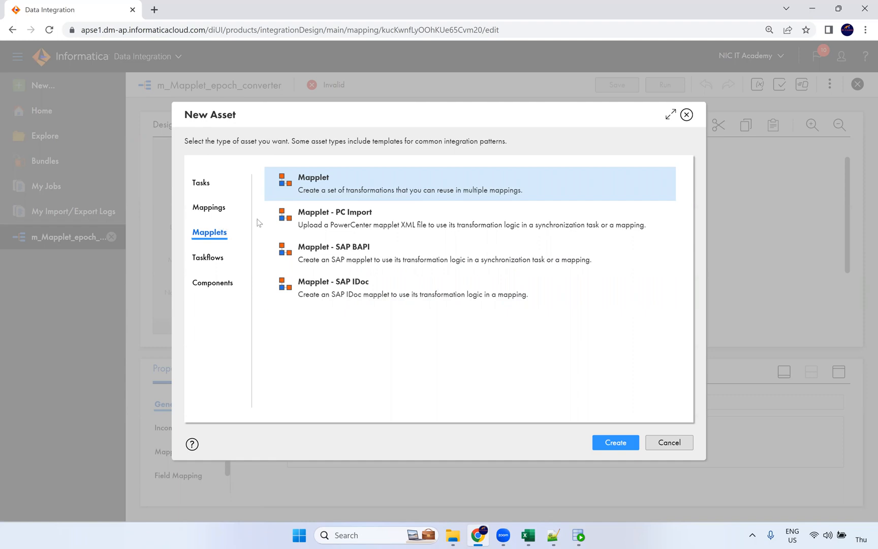
click(609, 444)
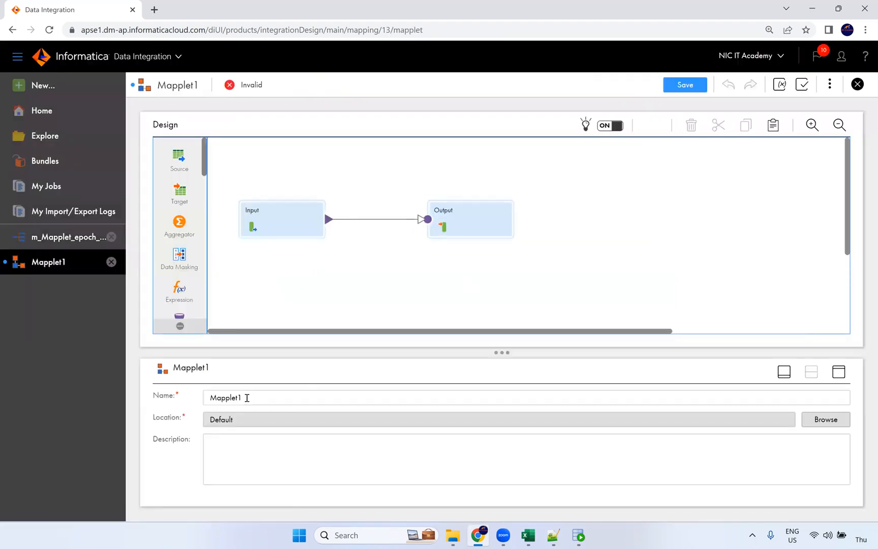
Name the mapplet mplt_epoch_conversion and show the Input transformation's input fields
text(mplt_)
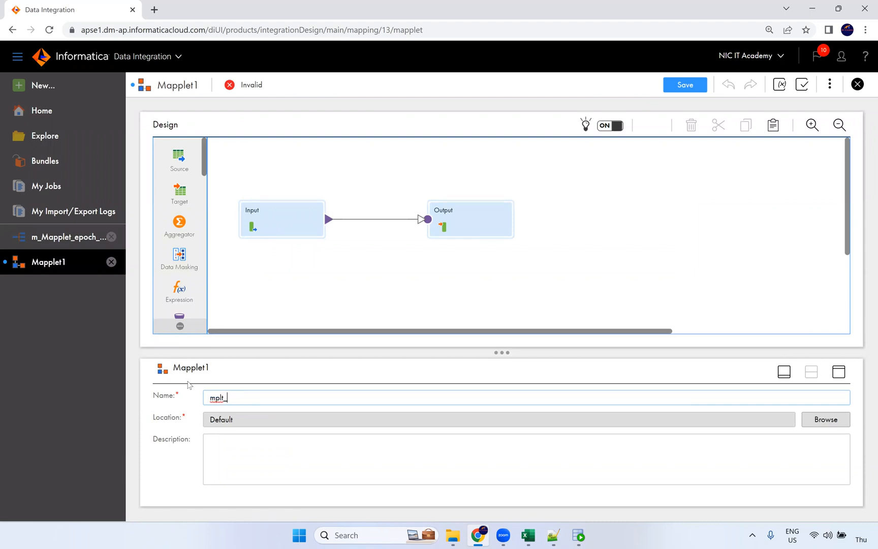
text(epoch_conversion)
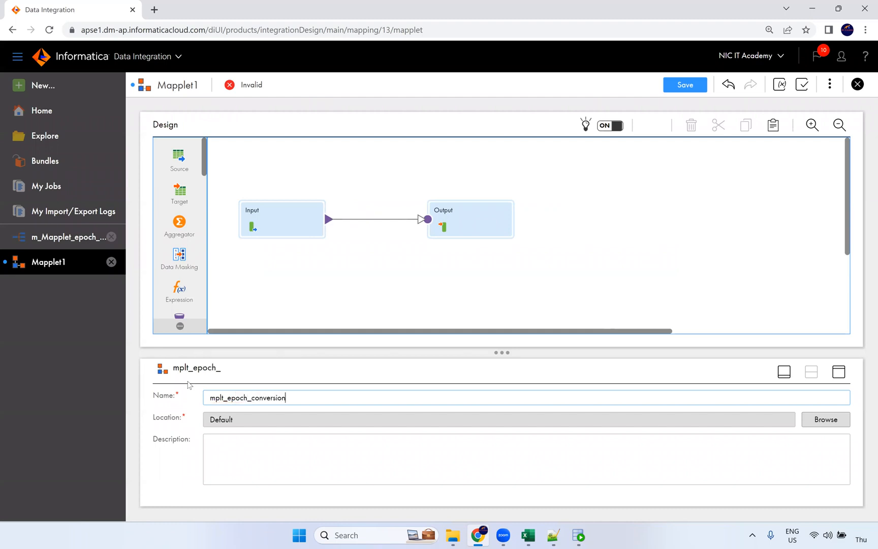
click(306, 291)
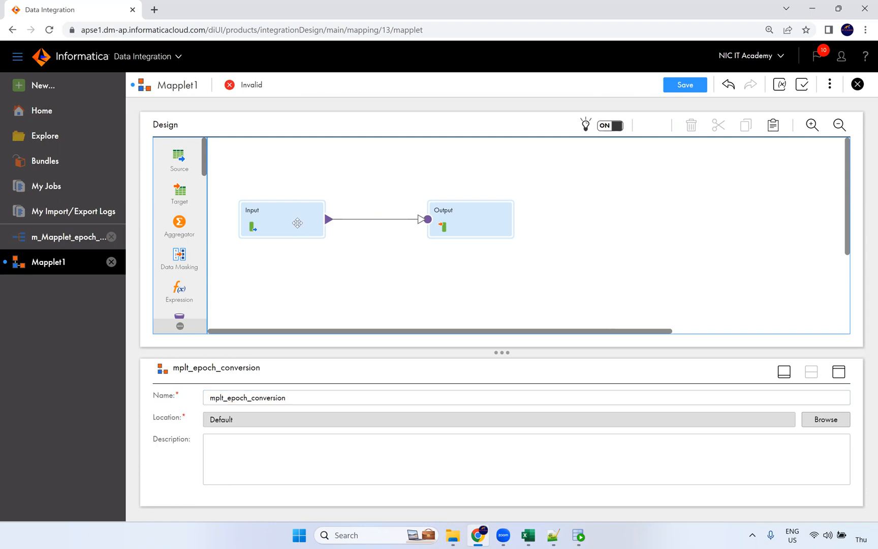
click(299, 226)
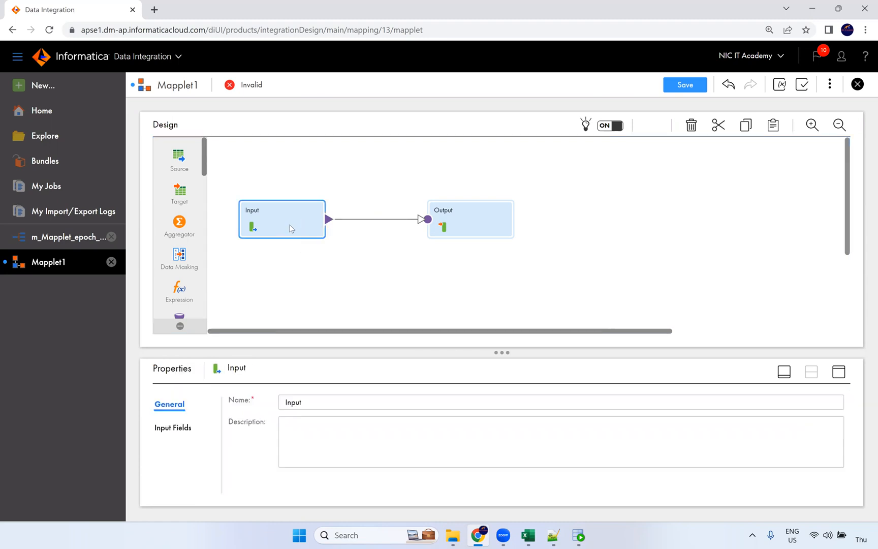
click(838, 371)
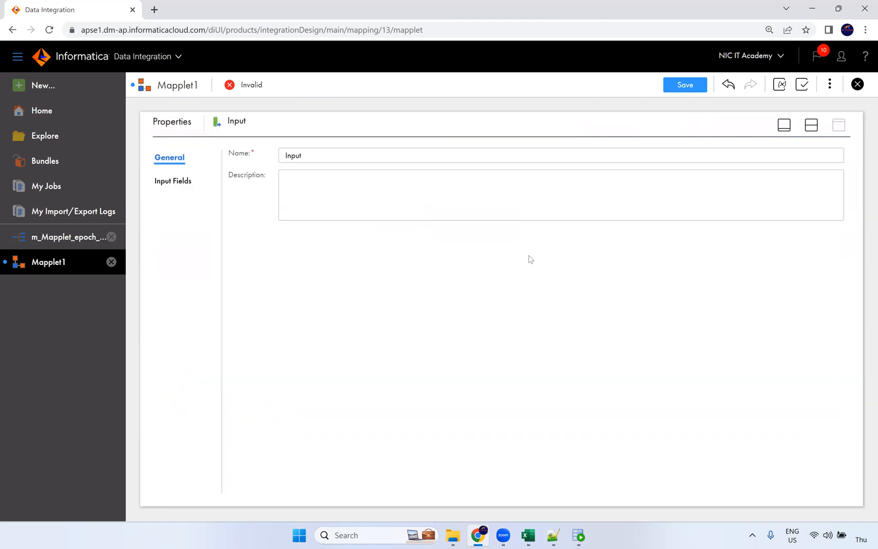
click(169, 180)
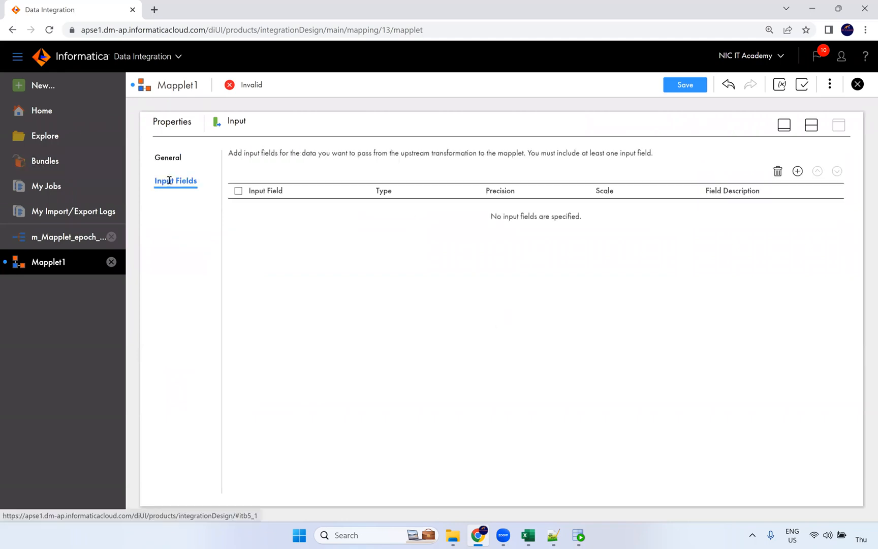
Add input field in_Epoch as decimal with precision 20, scale 0
click(798, 173)
drag(358, 214, 279, 214)
text(in_Epoch)
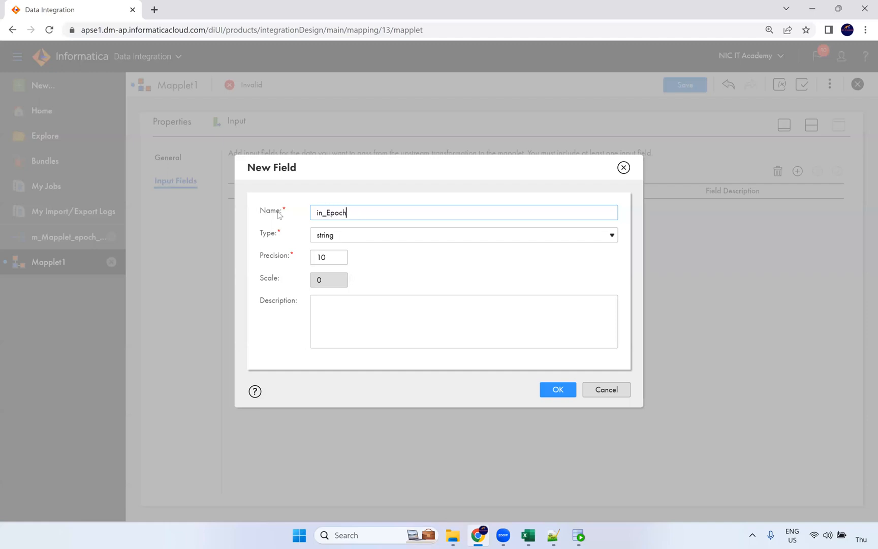
click(333, 237)
click(333, 302)
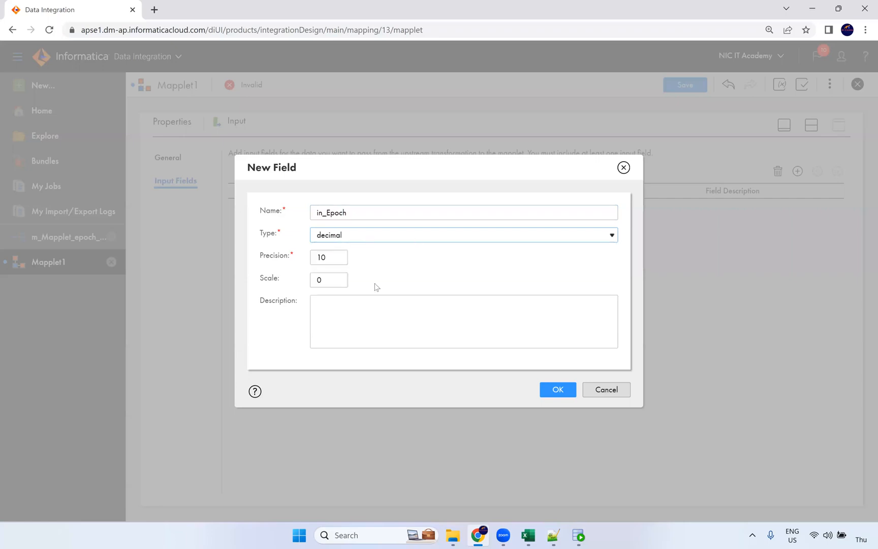
drag(335, 261, 302, 261)
text(2)
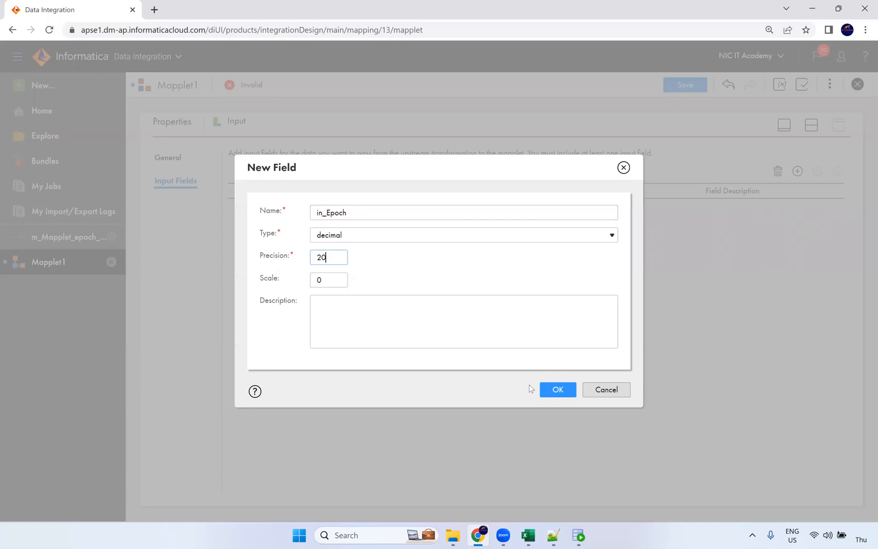
click(557, 389)
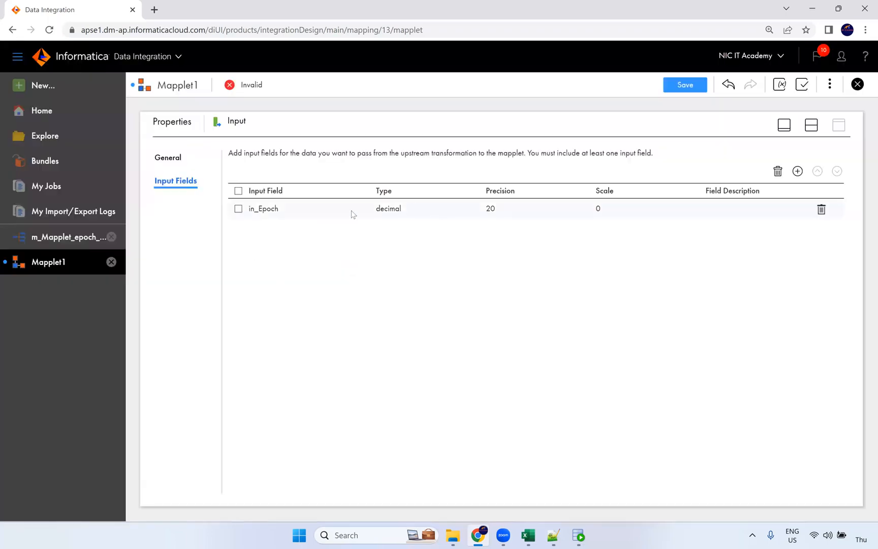
click(811, 131)
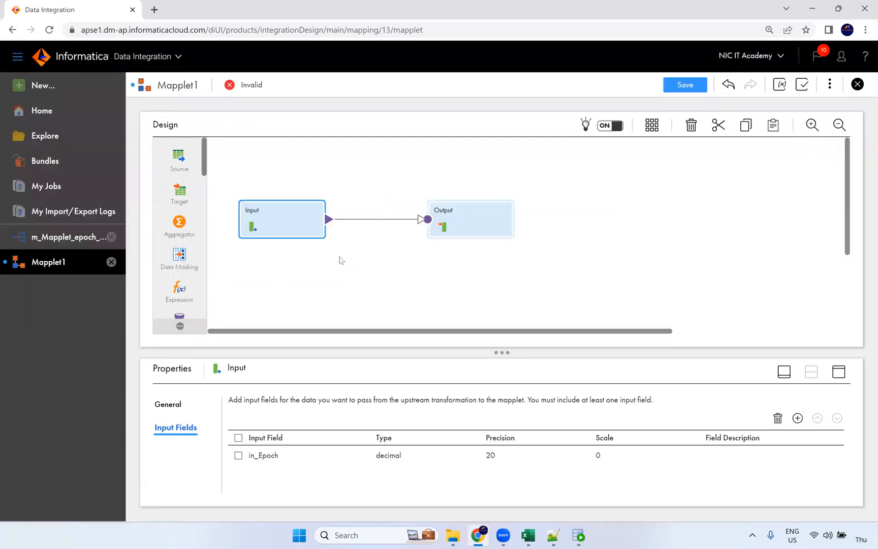
Insert an Expression transformation on the link between Input and Output
click(354, 219)
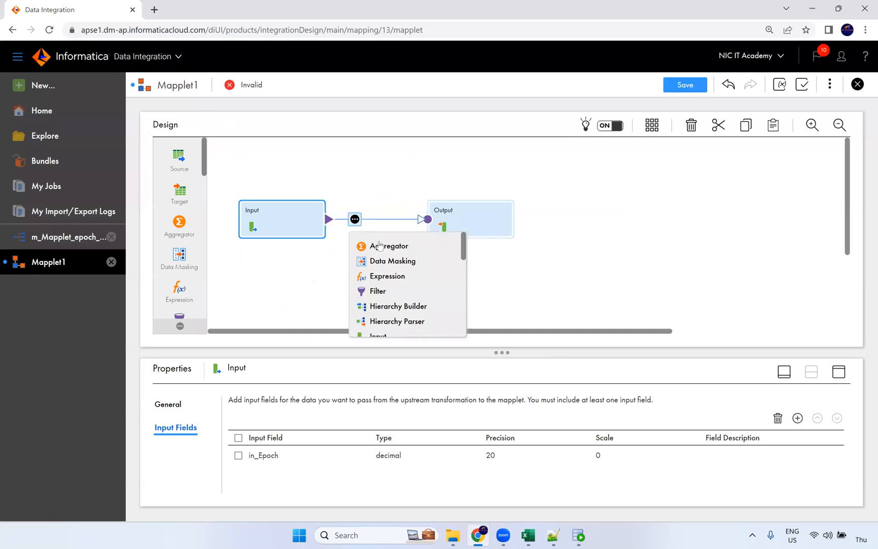
click(388, 276)
click(482, 198)
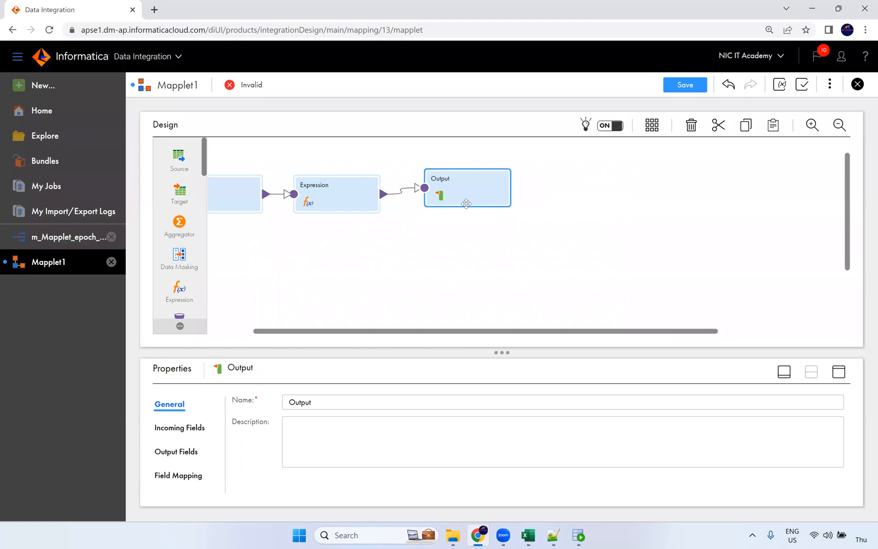
drag(426, 333, 389, 334)
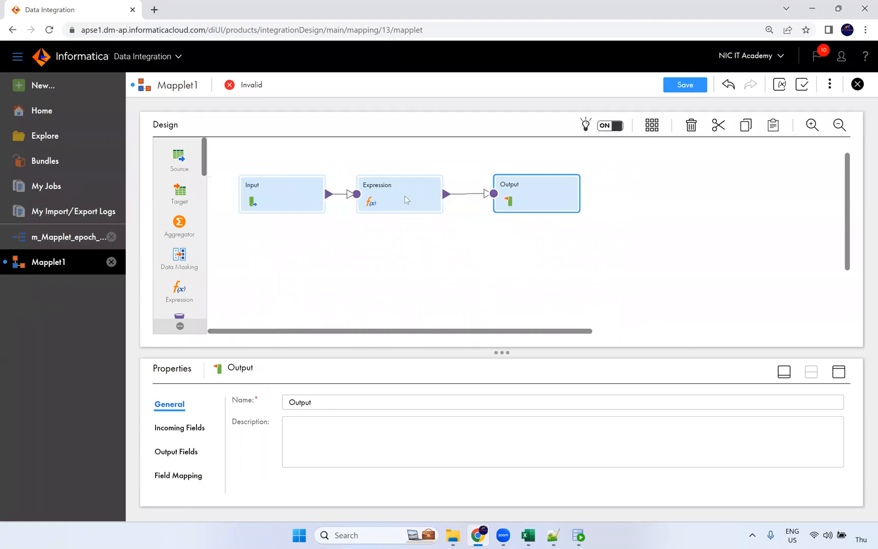
click(438, 206)
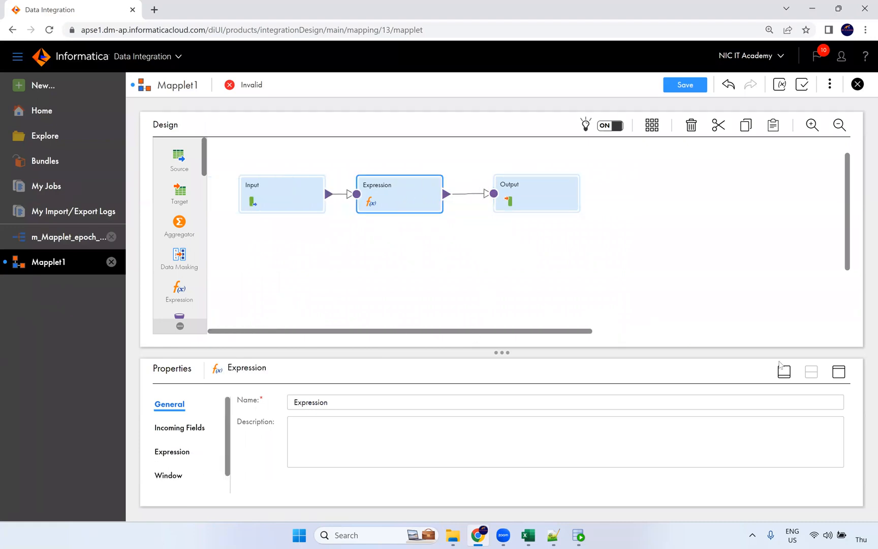
Add a date/time expression field named o_human_ts to the Expression
click(839, 373)
click(163, 206)
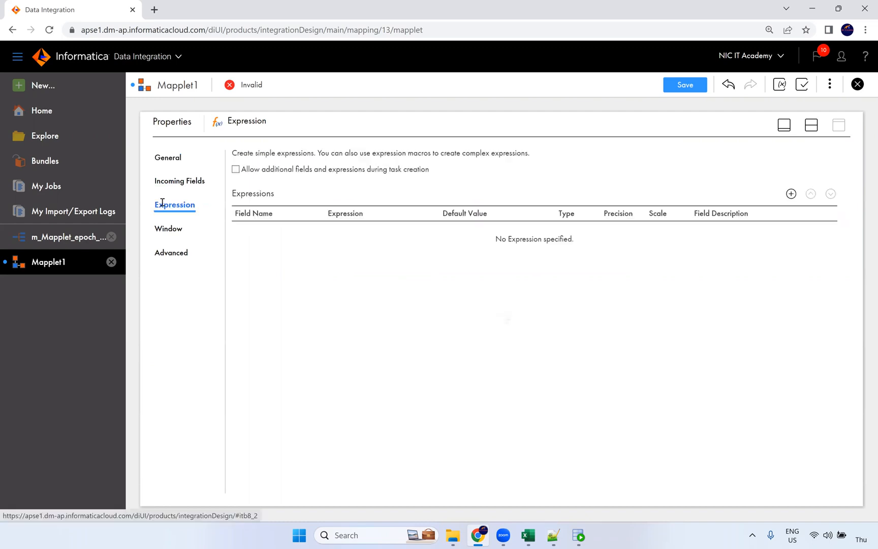
click(790, 194)
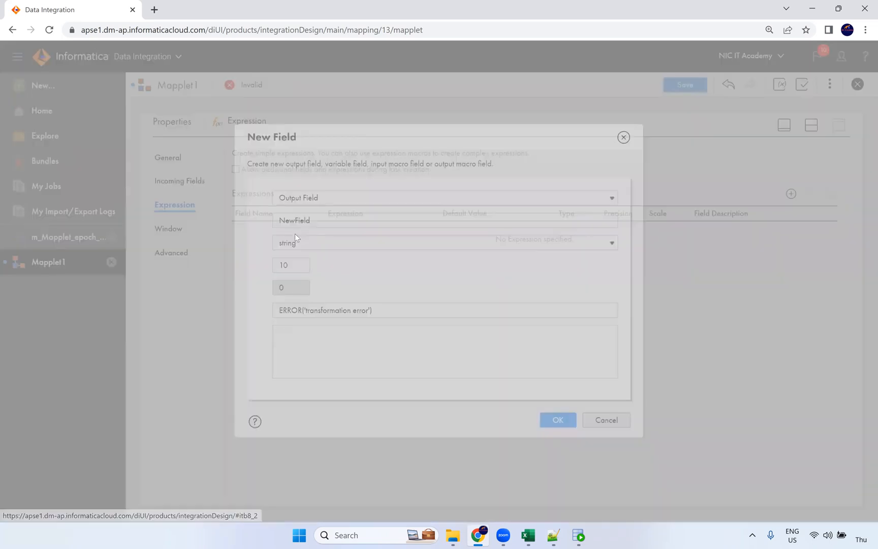
click(367, 225)
key(ctrl+a)
text(o_huma)
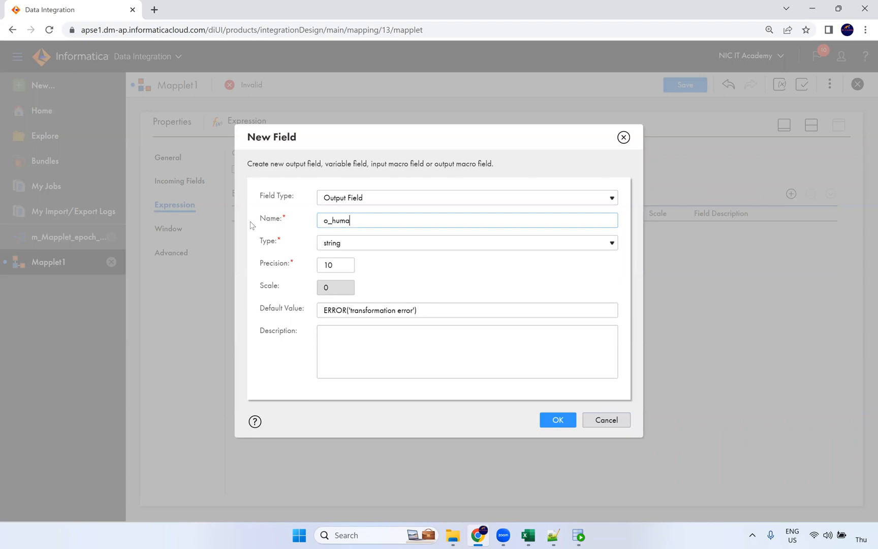
text(n_ts)
click(351, 243)
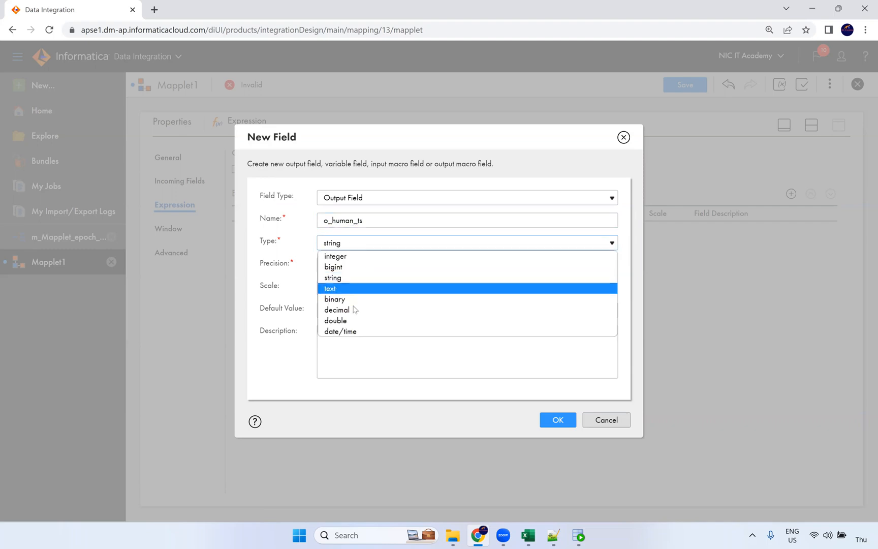
click(354, 331)
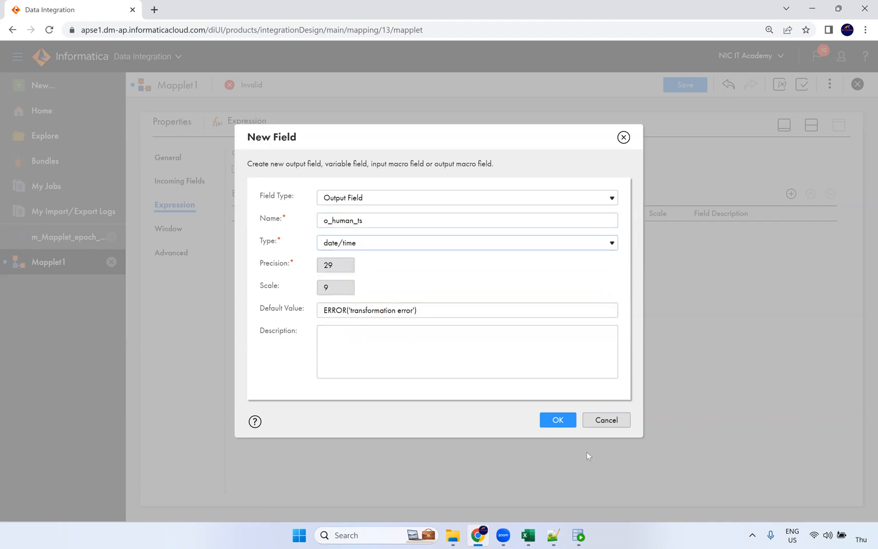
click(549, 421)
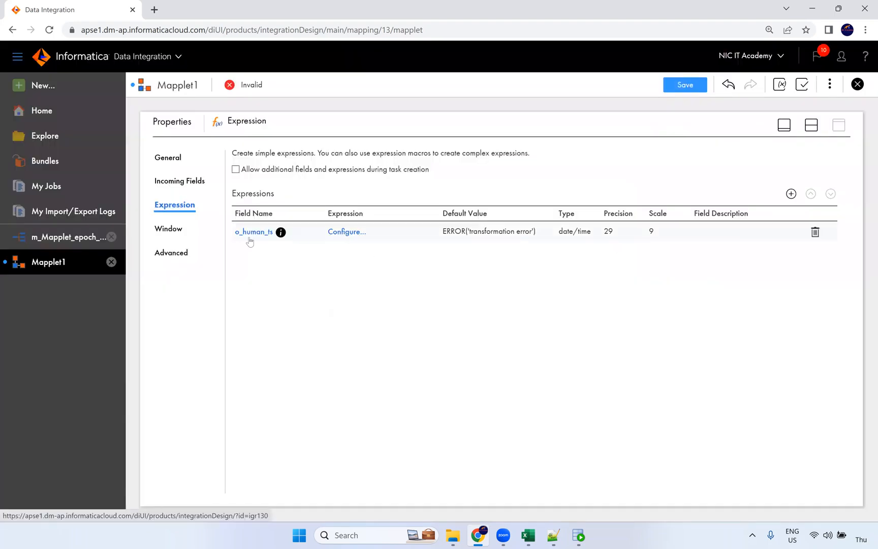
Zoom to 125%, open the o_human_ts expression editor, and select Excel's ADD_TO_DATE epoch formula
key(ctrl+plus)
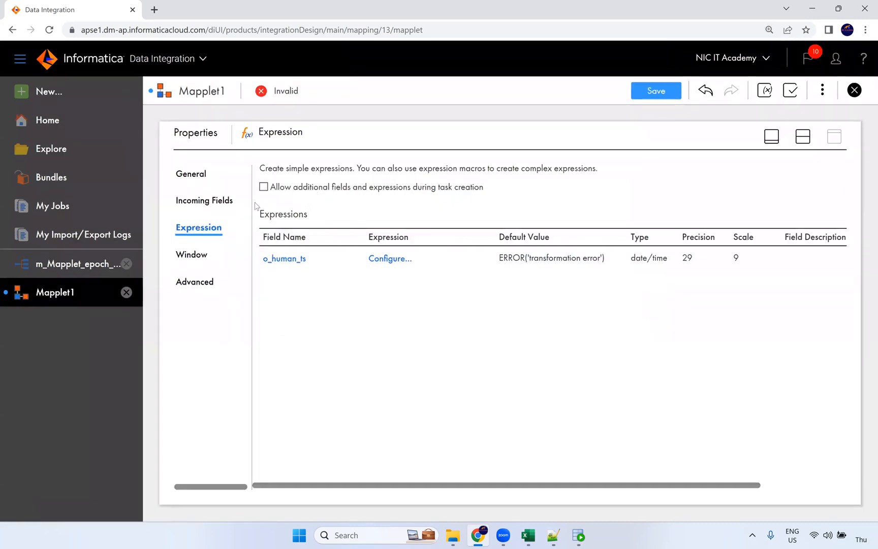
click(394, 268)
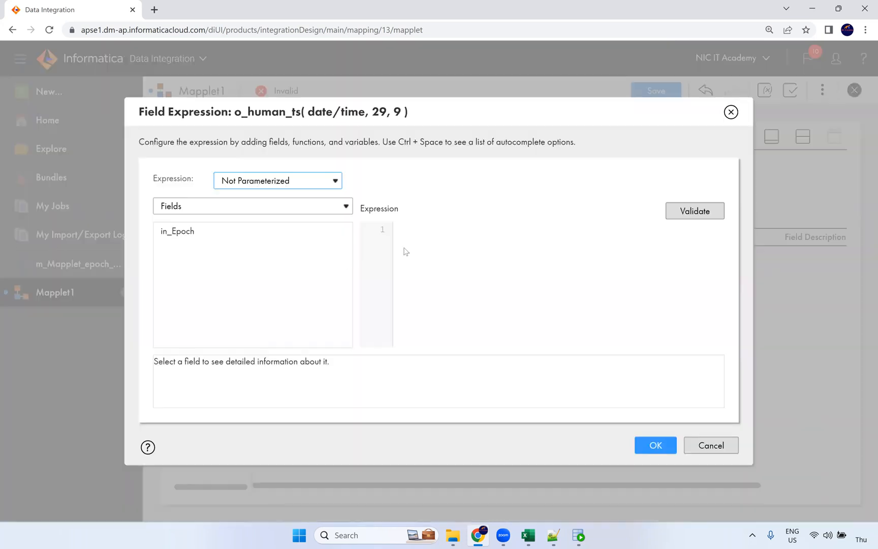
click(529, 535)
scroll(159, 434, down, 3)
drag(215, 425, 406, 424)
Paste the ADD_TO_DATE formula into o_human_ts, replace DOB with in_Epoch, validate and accept
key(ctrl+c)
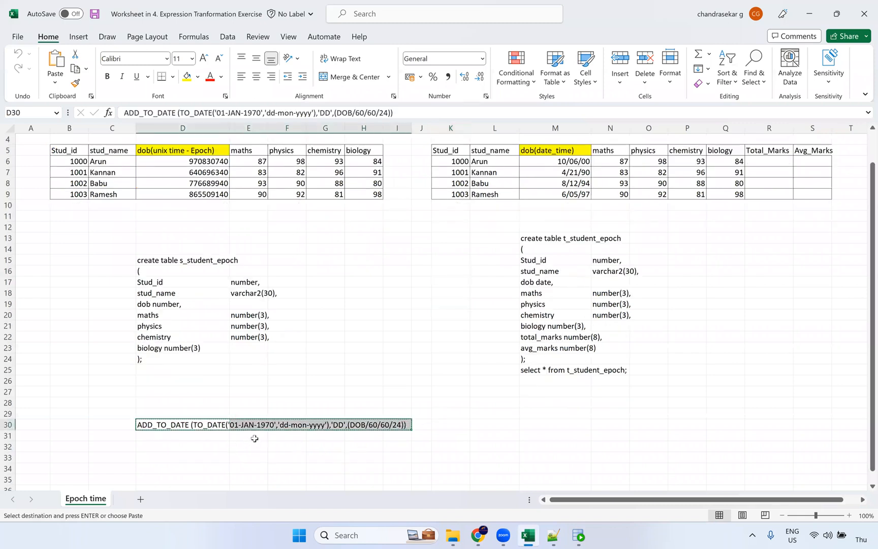
key(alt+Tab)
key(ctrl+v)
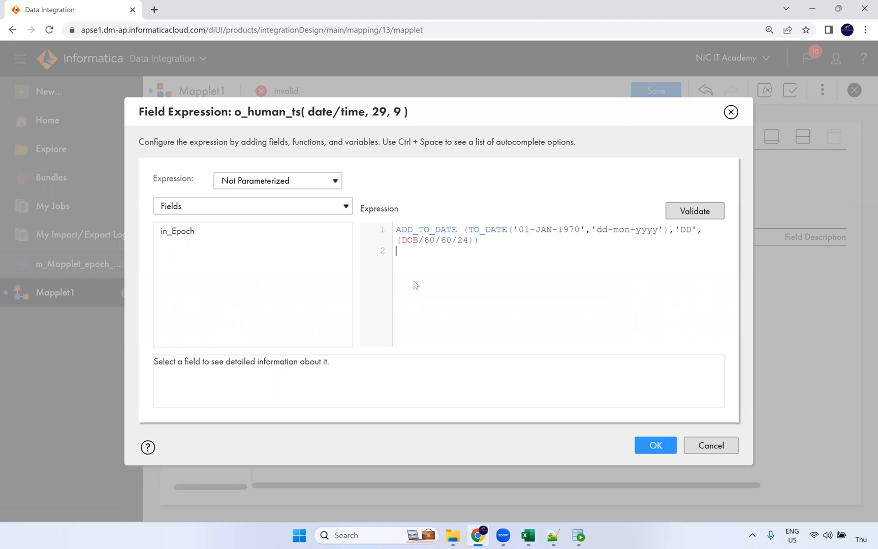
double_click(410, 240)
click(330, 231)
click(704, 219)
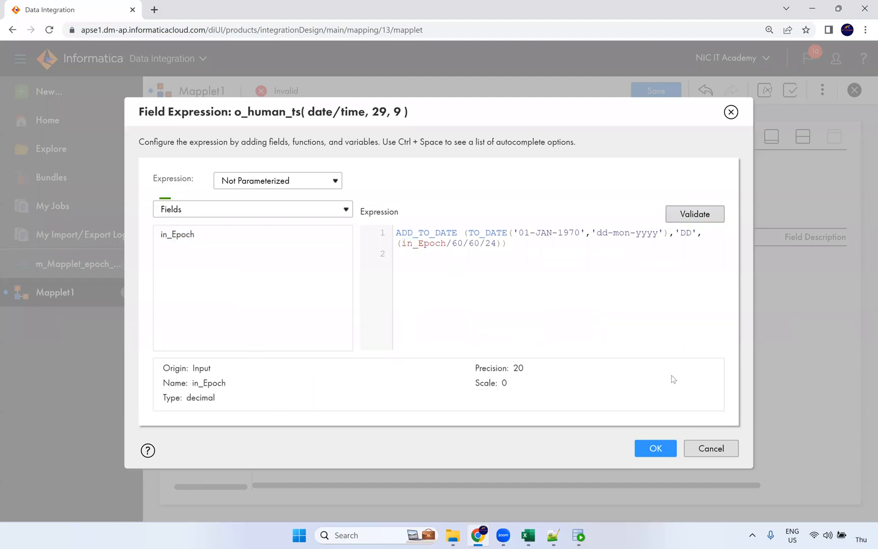
drag(509, 259, 375, 248)
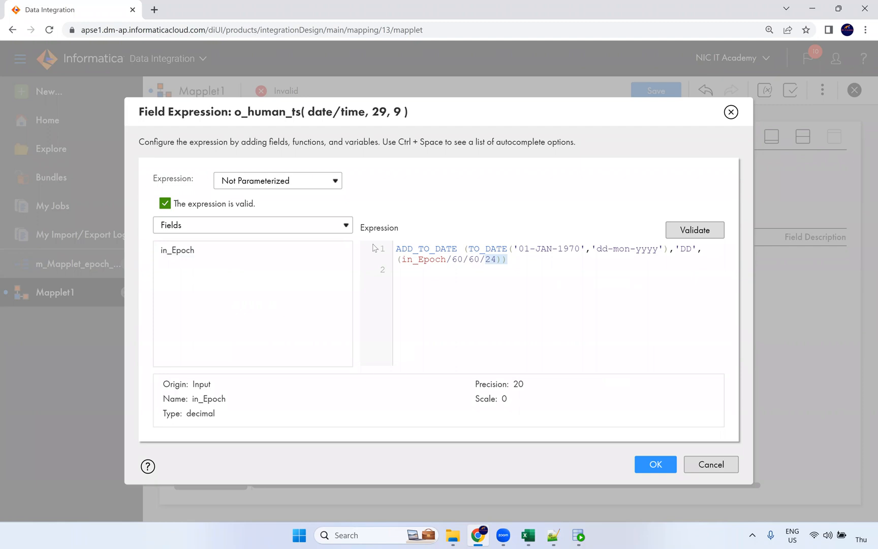
click(666, 470)
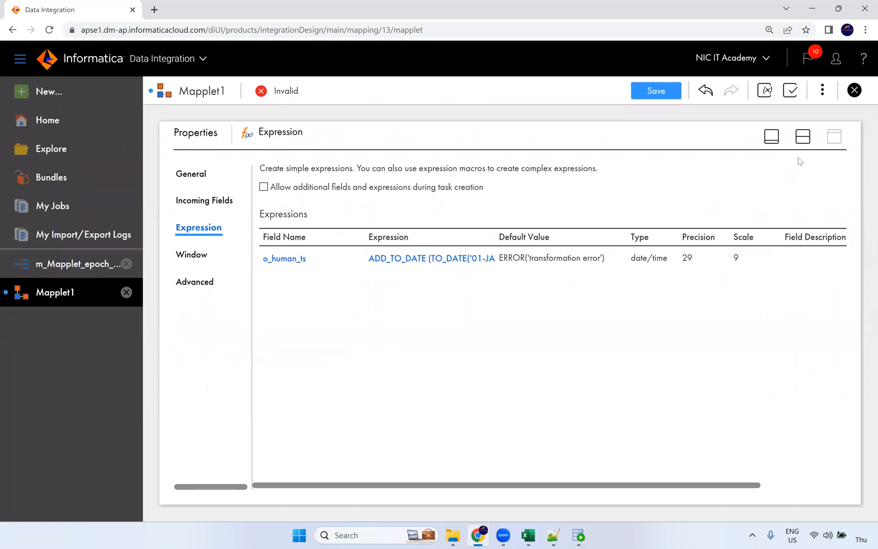
Add a date/time output field named o_human_time to the Output step
click(802, 136)
click(554, 198)
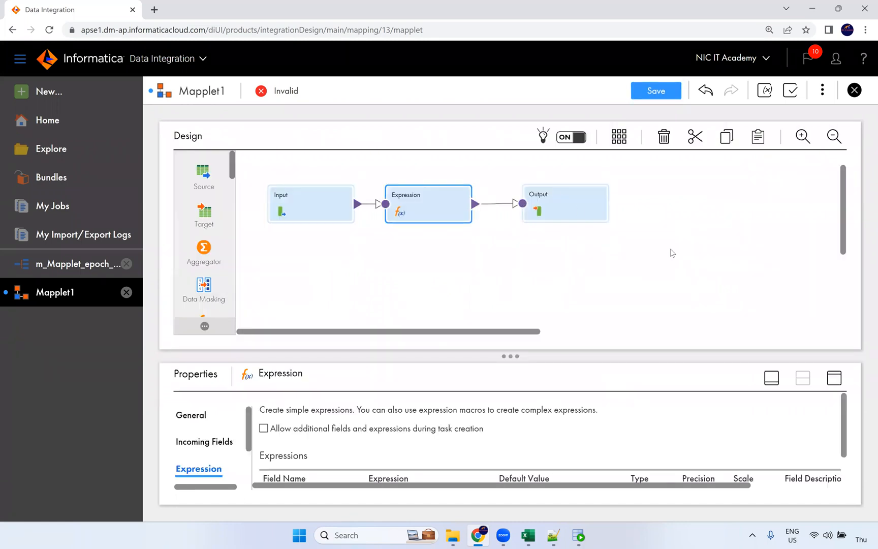
click(828, 380)
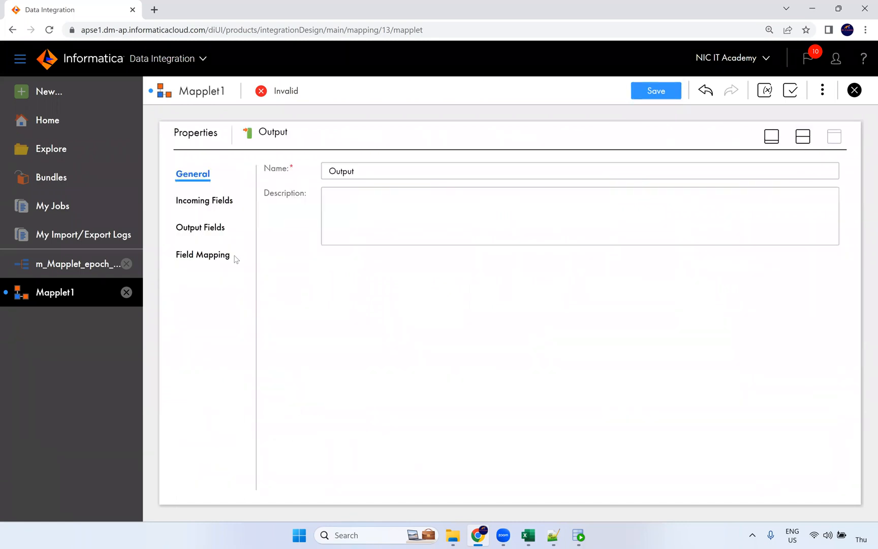
click(220, 227)
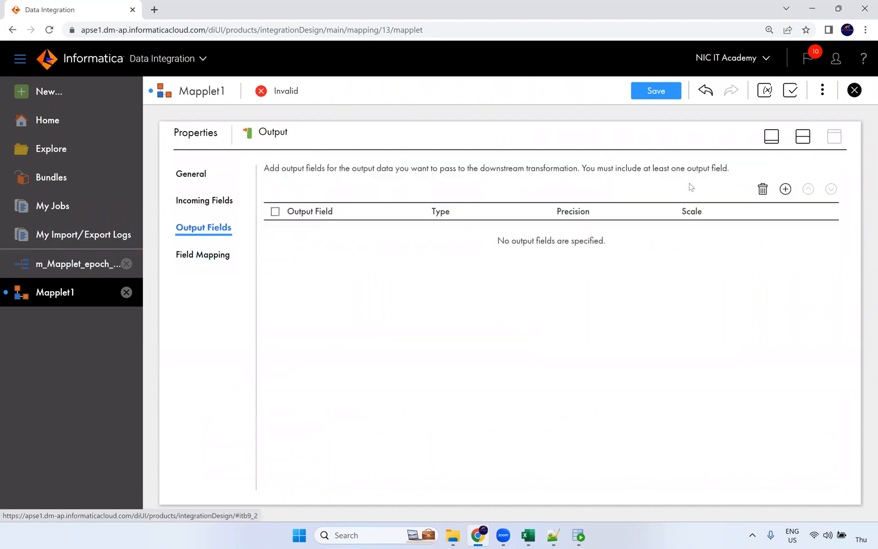
click(785, 188)
key(BackSpace)
key(BackSpace)
key(BackSpace)
key(BackSpace)
key(BackSpace)
key(BackSpace)
text(o_epoch_time)
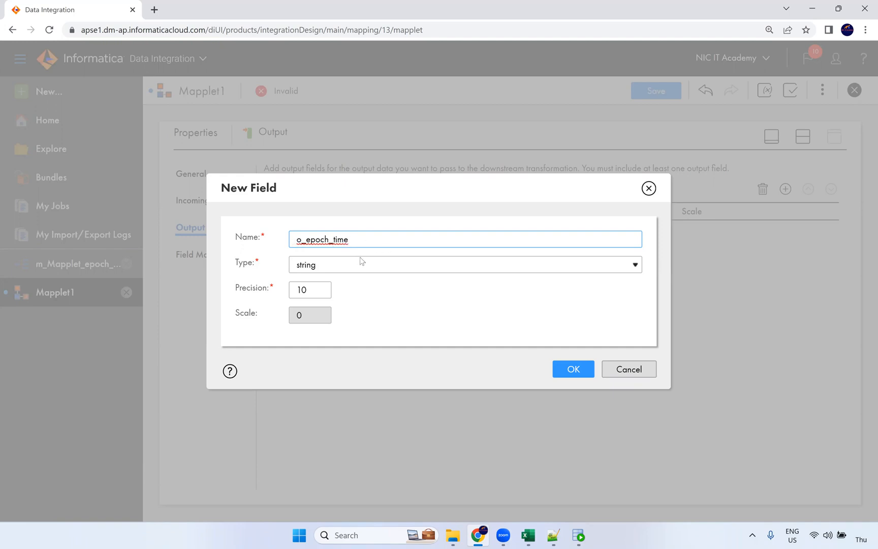
drag(328, 239, 307, 241)
text(human)
click(328, 273)
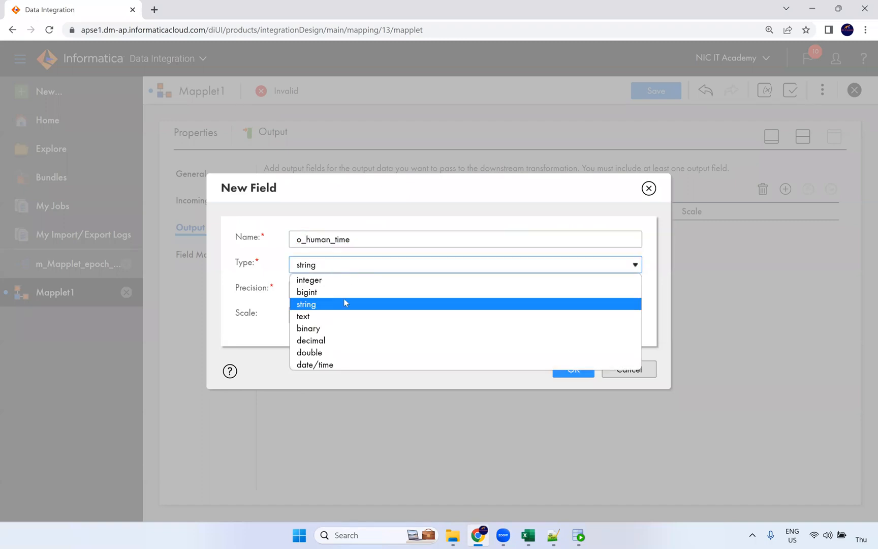
click(344, 364)
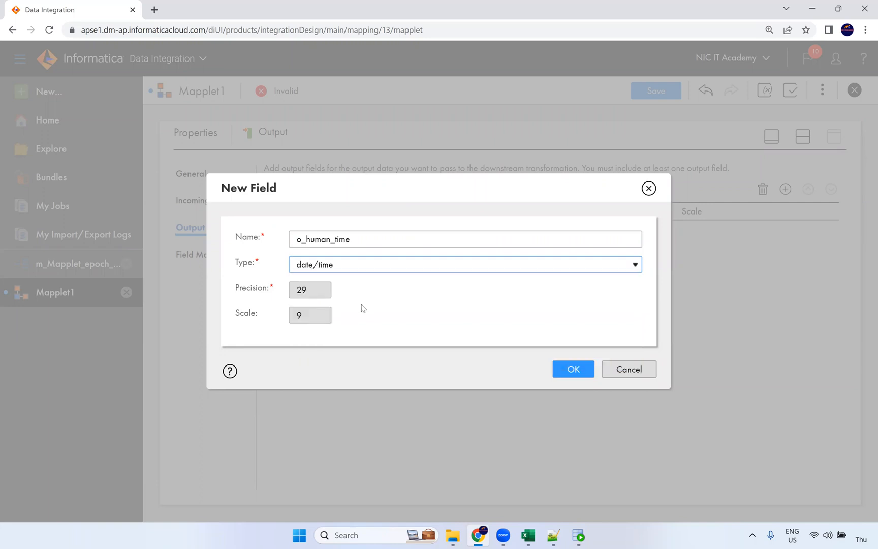
click(572, 369)
Map o_human_ts onto o_human_time in the Output field mapping
click(186, 255)
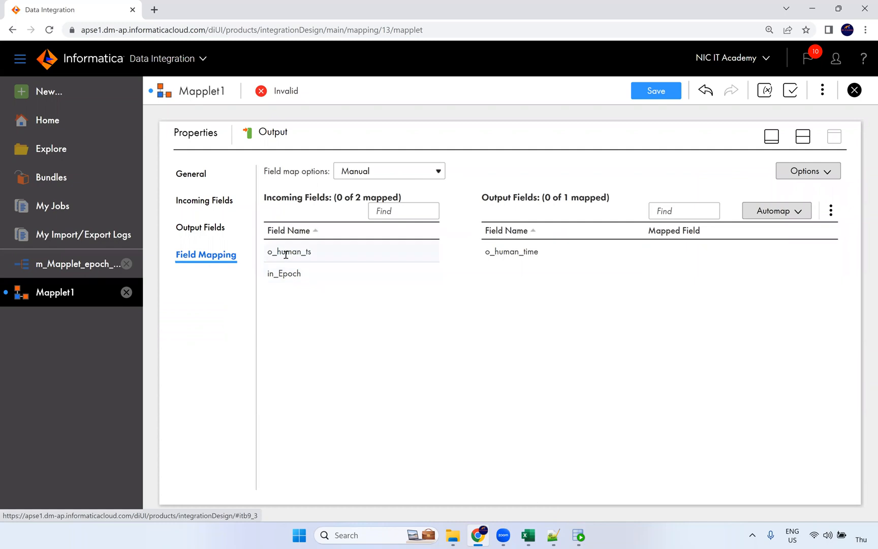
click(286, 254)
drag(297, 253, 676, 257)
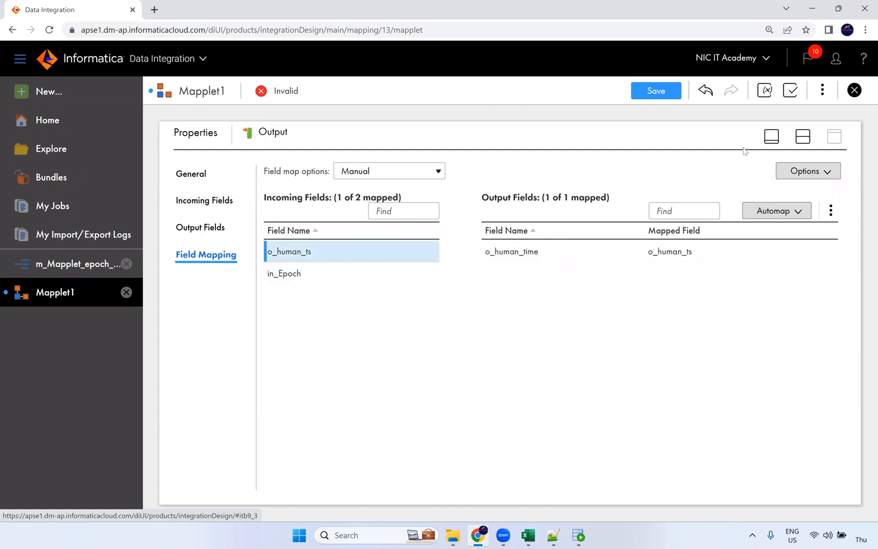
Save mplt_epoch_conversion, check its Expression step, and return to the m_Mapplet_epoch_converter mapping
click(657, 94)
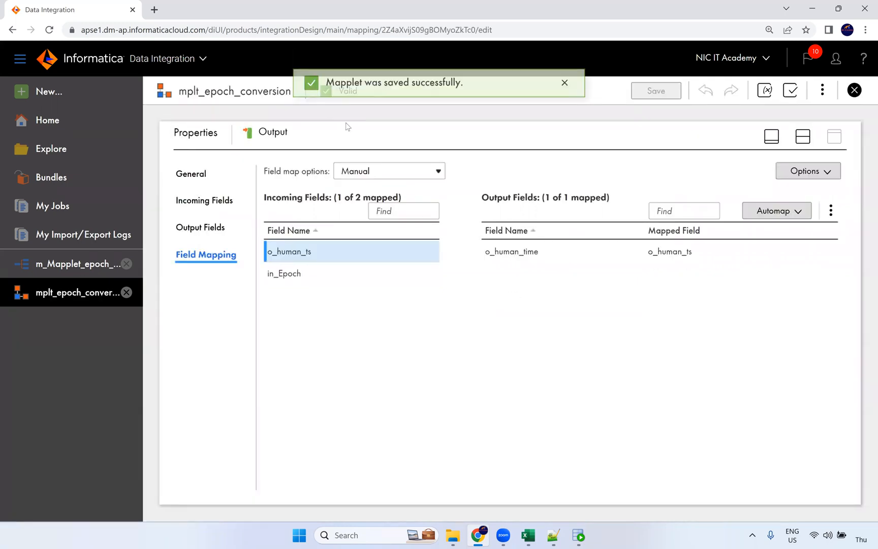
click(802, 139)
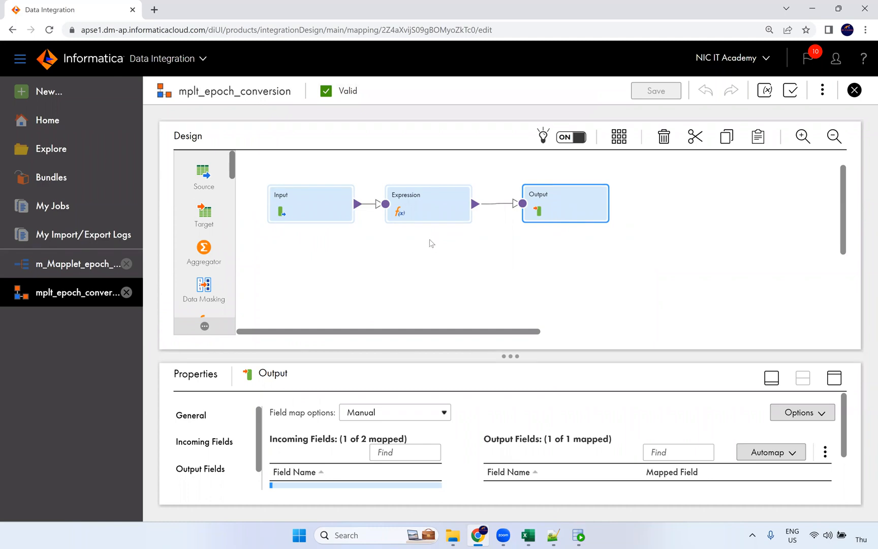
click(422, 216)
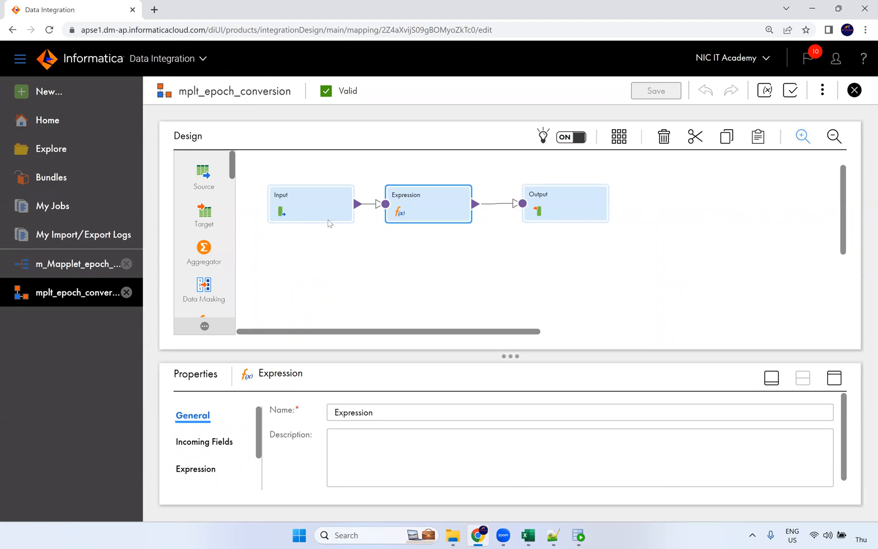
click(71, 274)
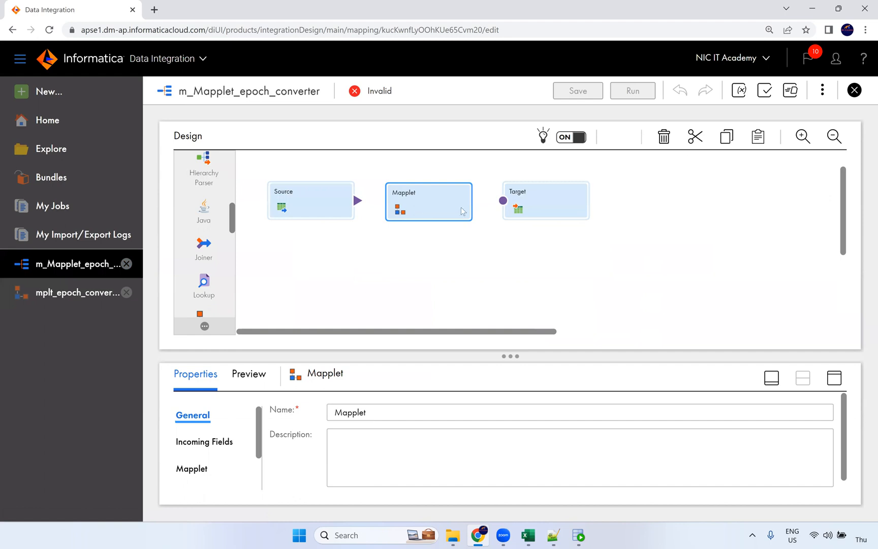
Select Default\mplt_epoch_conversion as the Mapplet step's mapplet
click(834, 379)
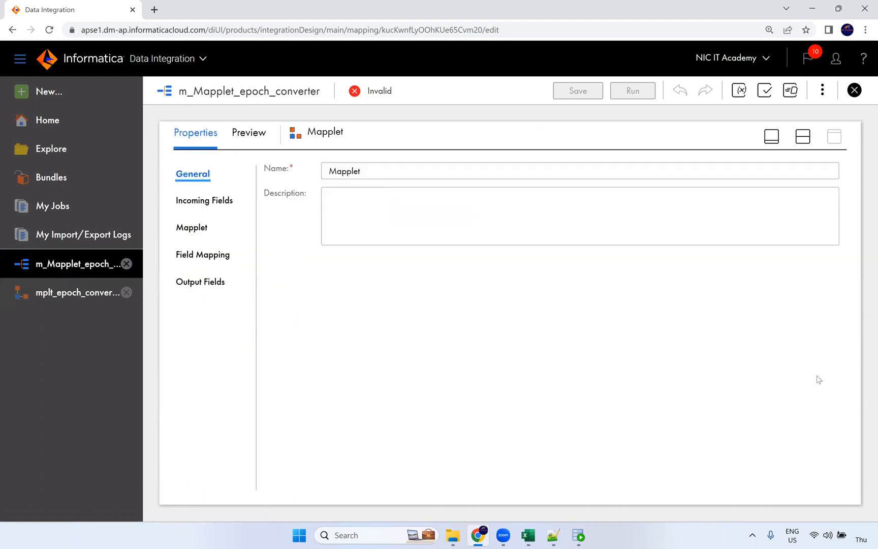
click(194, 228)
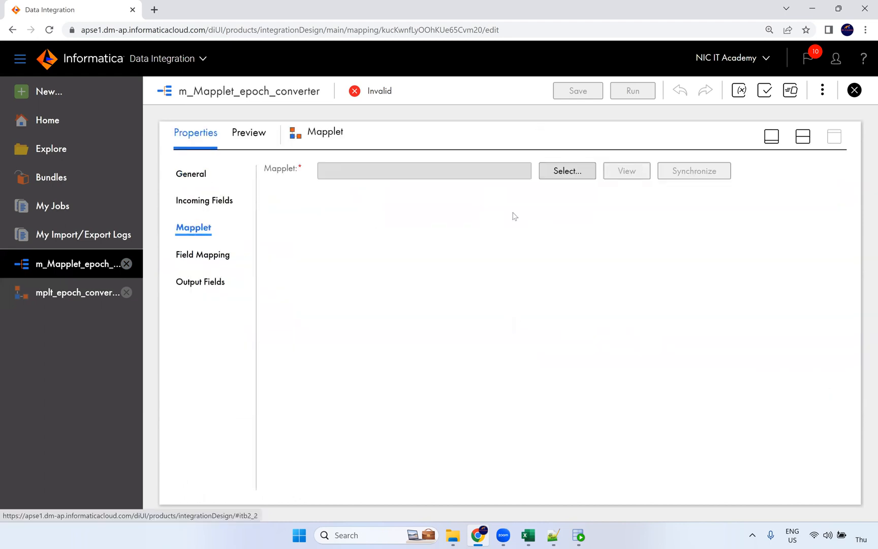
click(561, 175)
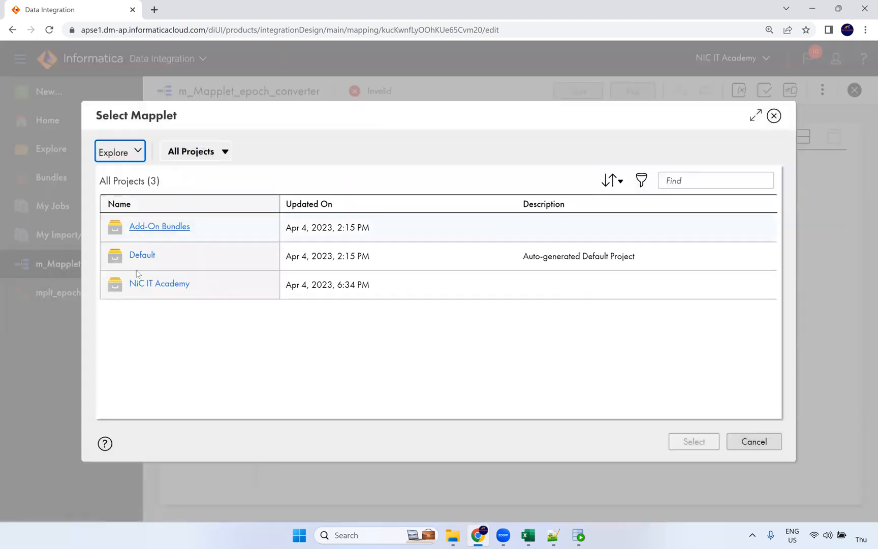
click(140, 259)
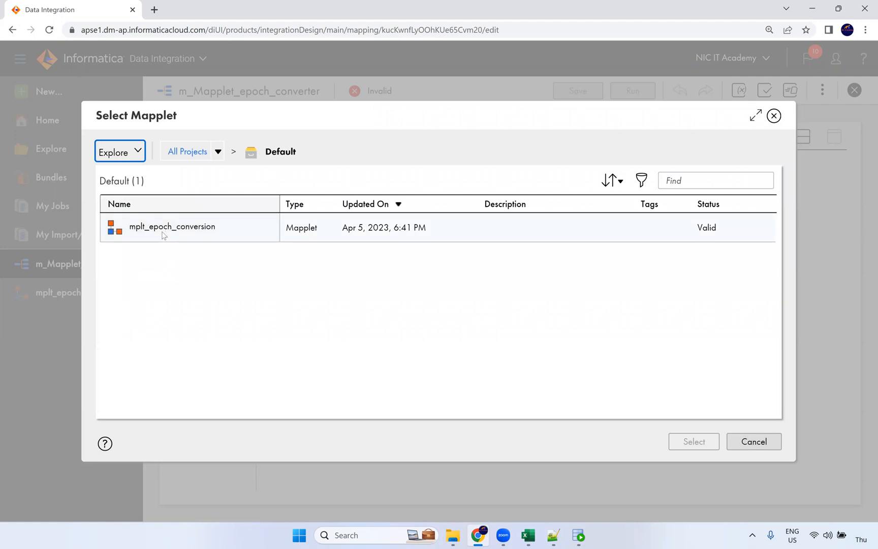
click(152, 233)
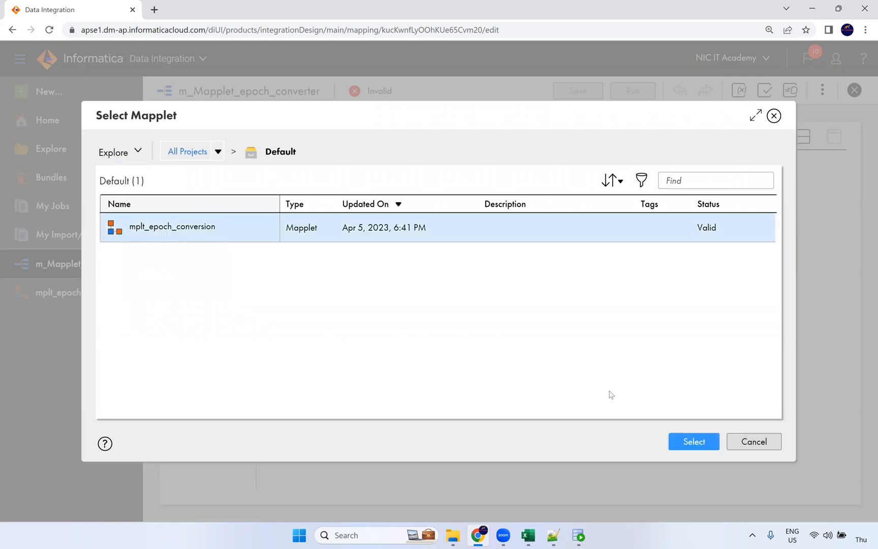
click(677, 442)
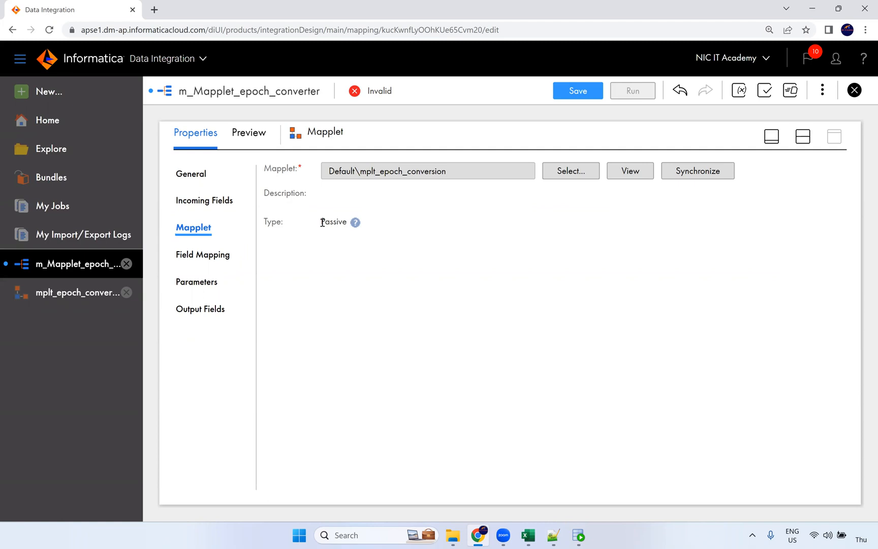
Review the mapplet's Passive type, its input field mapping and the incoming fields
double_click(352, 225)
click(222, 252)
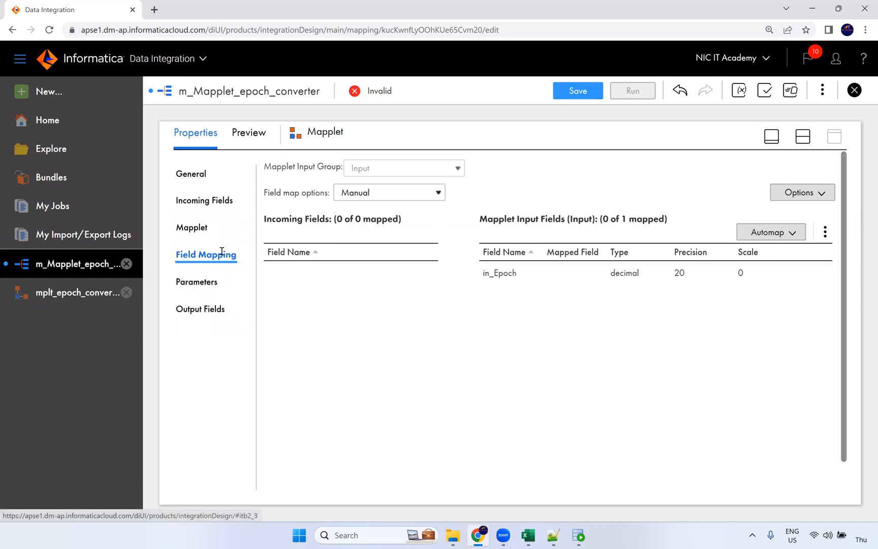
click(208, 200)
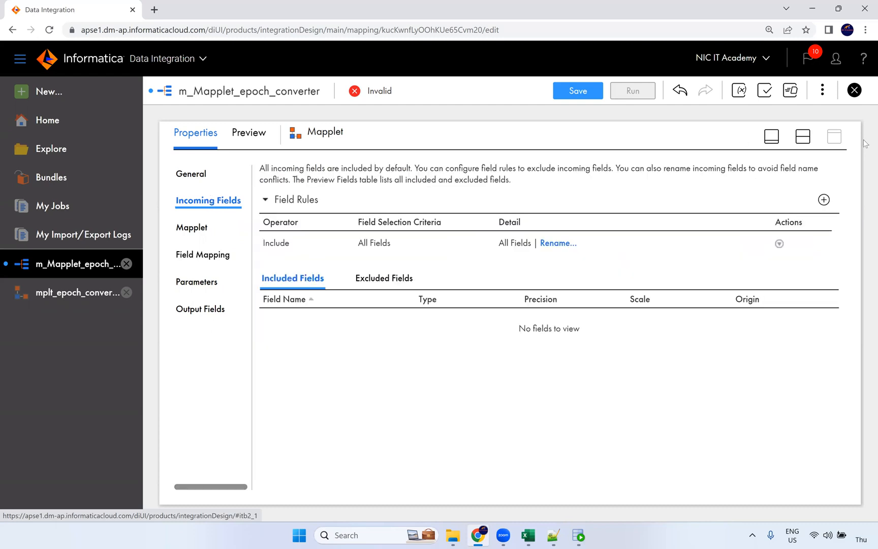
click(807, 141)
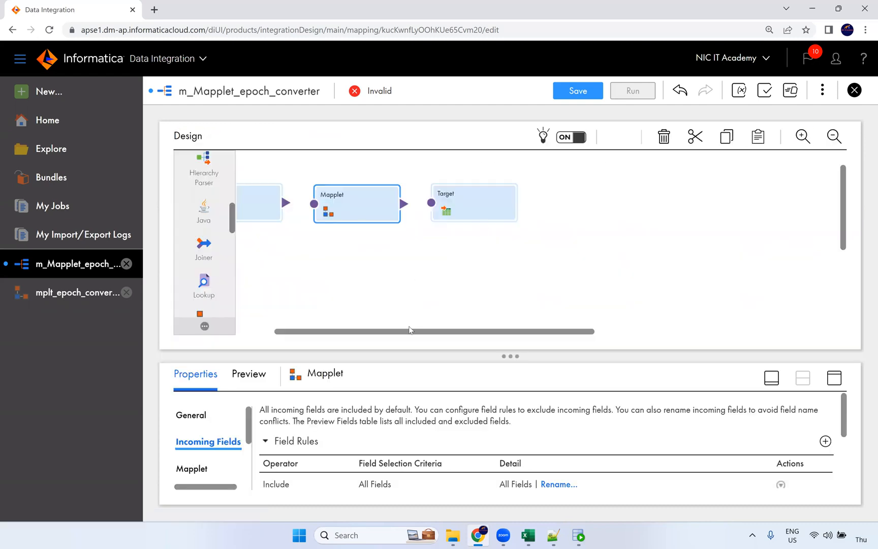
Rearrange the Source, Mapplet and Target nodes on the canvas
drag(410, 335, 344, 336)
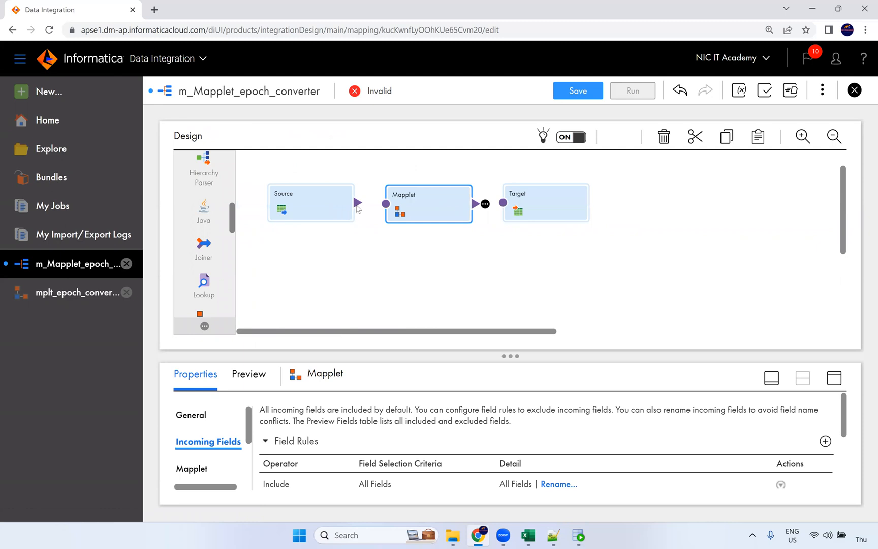
drag(405, 212, 406, 183)
drag(543, 216, 549, 223)
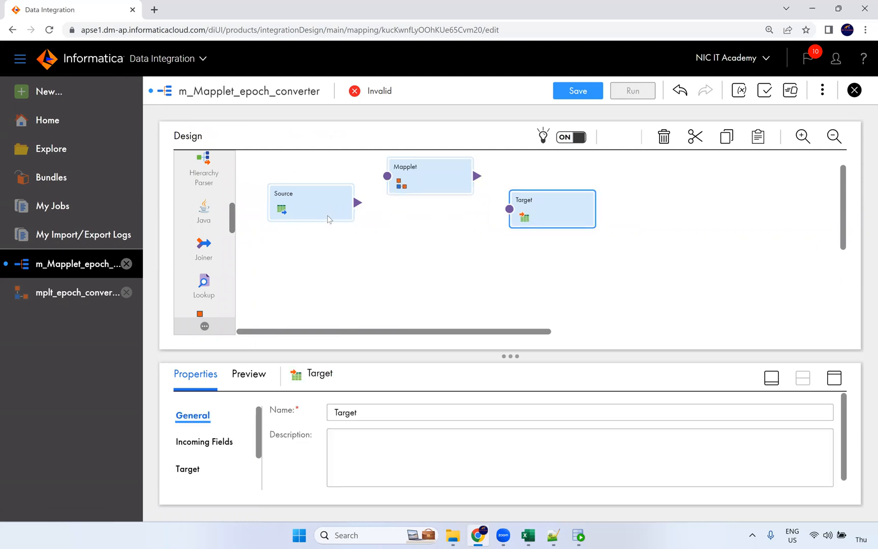
drag(319, 215, 315, 230)
drag(571, 218, 579, 231)
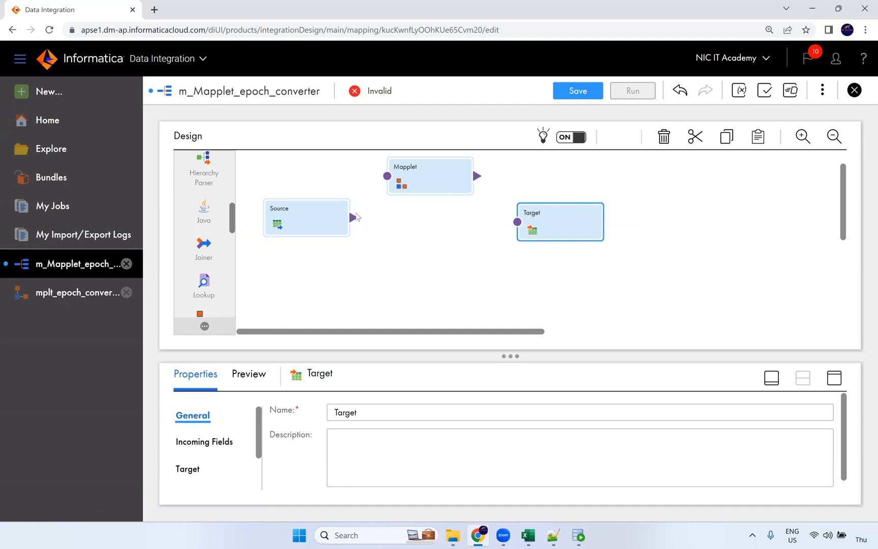
Link the Source to the Mapplet input and check the Mapplet's incoming fields
drag(353, 217, 388, 176)
click(440, 189)
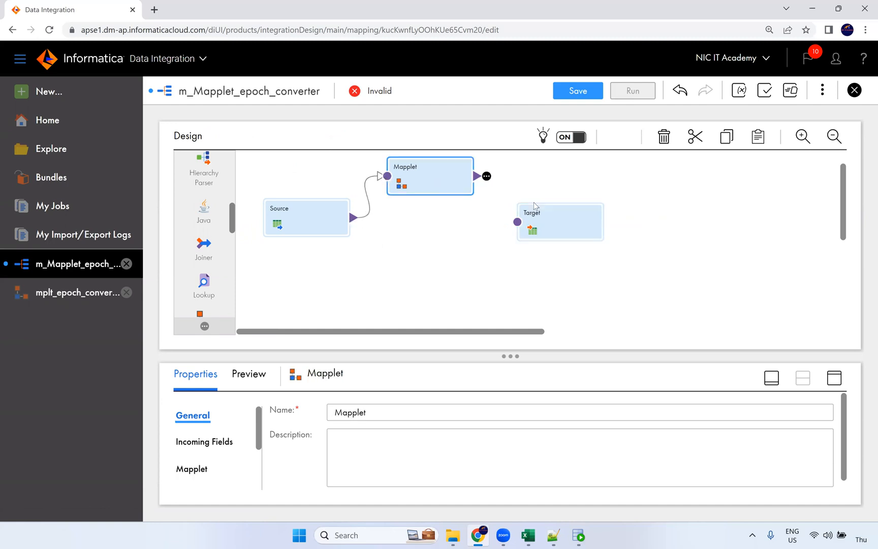
click(833, 378)
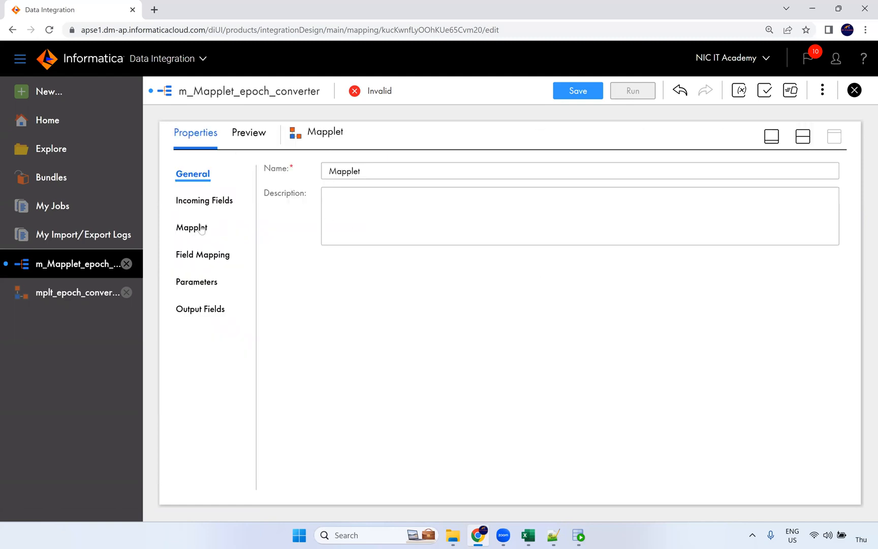
click(201, 229)
click(215, 201)
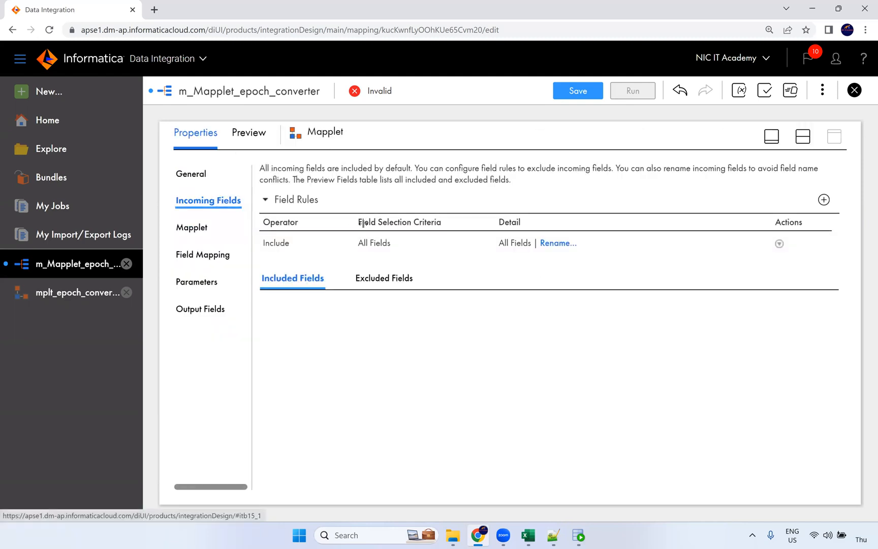
click(798, 137)
Set the Source's connection to Oracle_Src
click(313, 212)
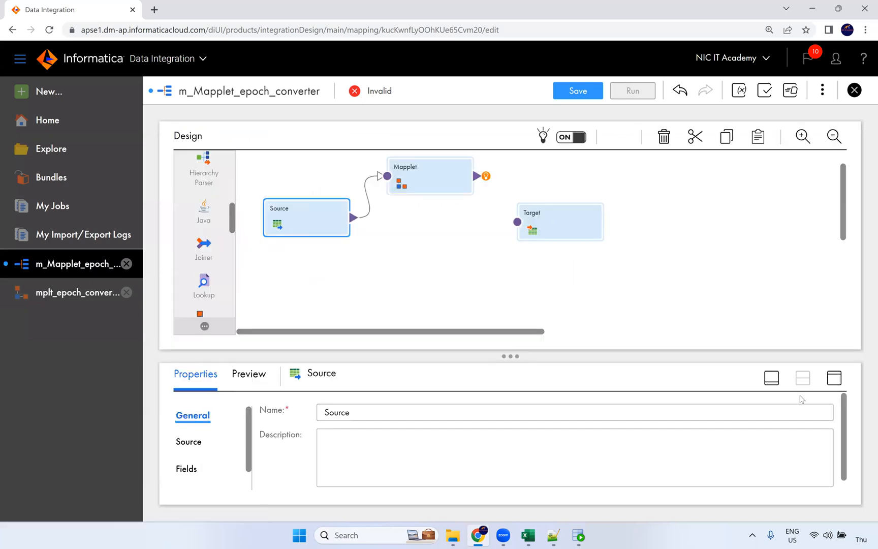
click(834, 378)
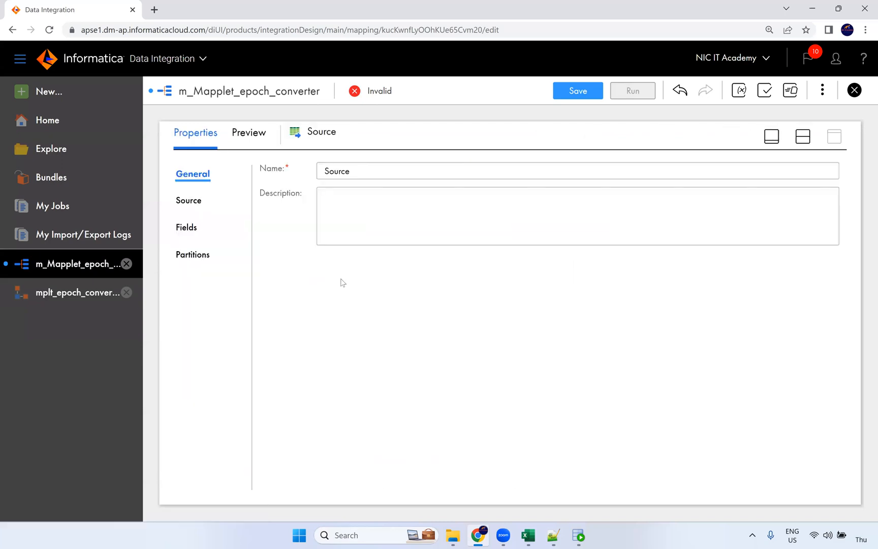
click(201, 204)
click(375, 207)
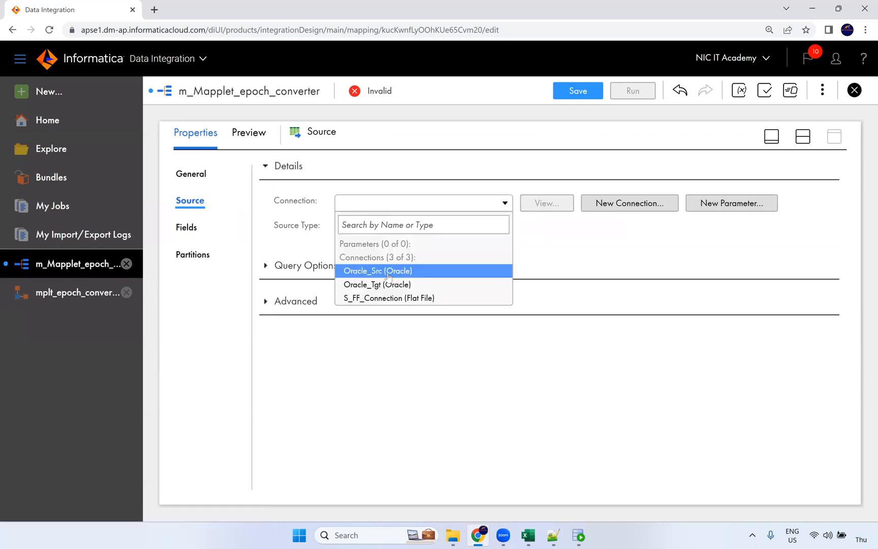
click(386, 271)
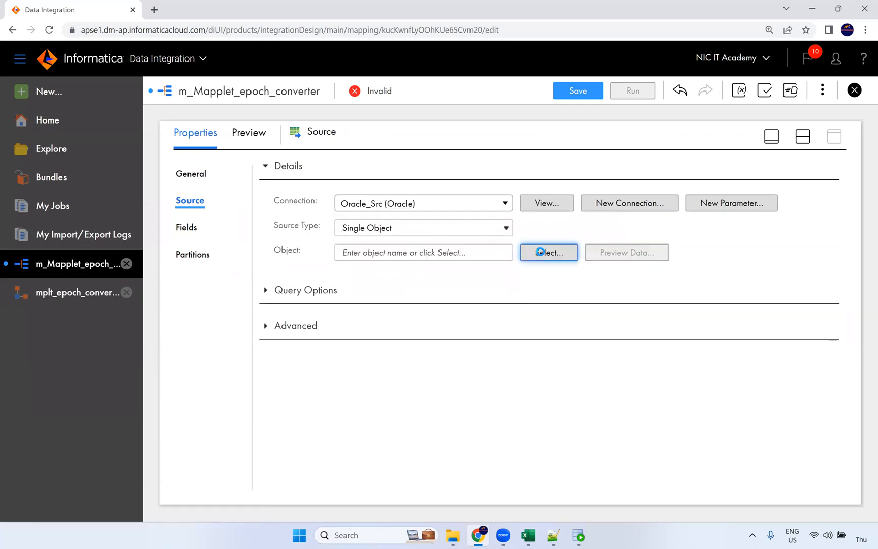
Choose the S_STUDENT_EPOCH table as the Source object
click(539, 249)
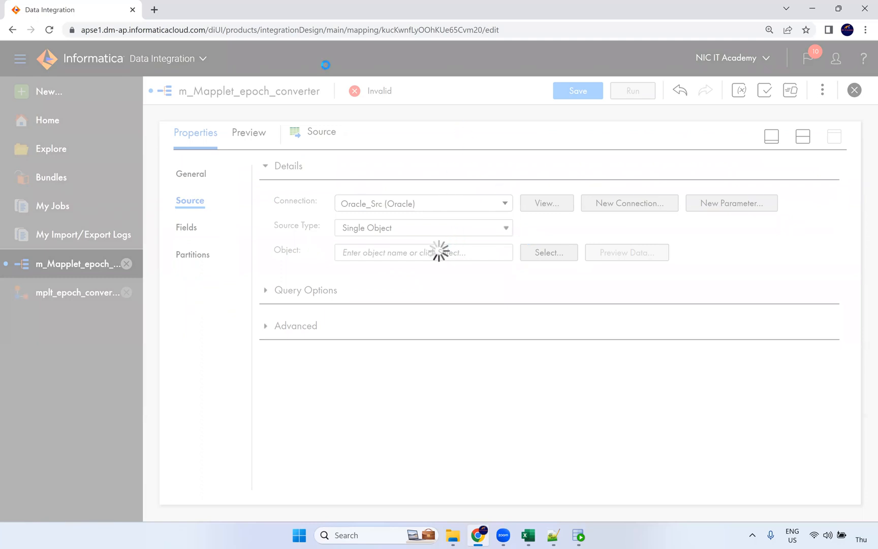
scroll(324, 307, down, 4)
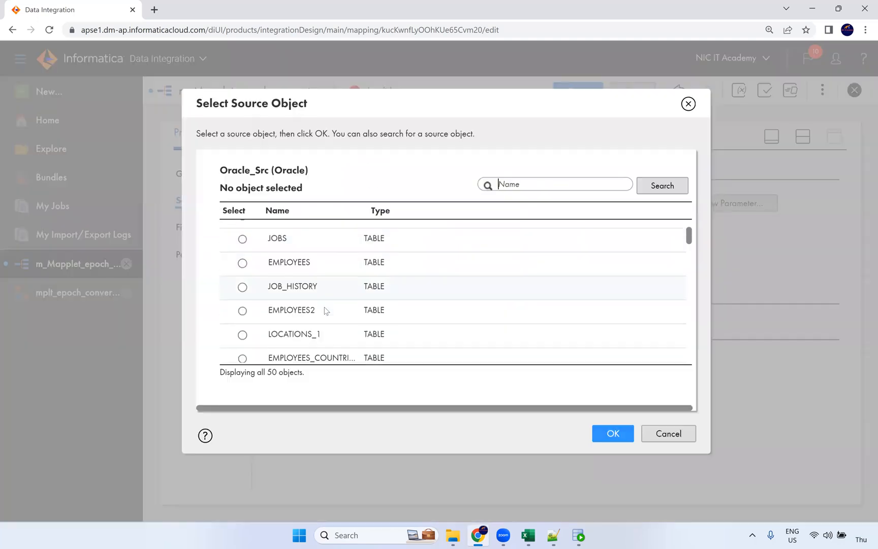
scroll(327, 304, down, 8)
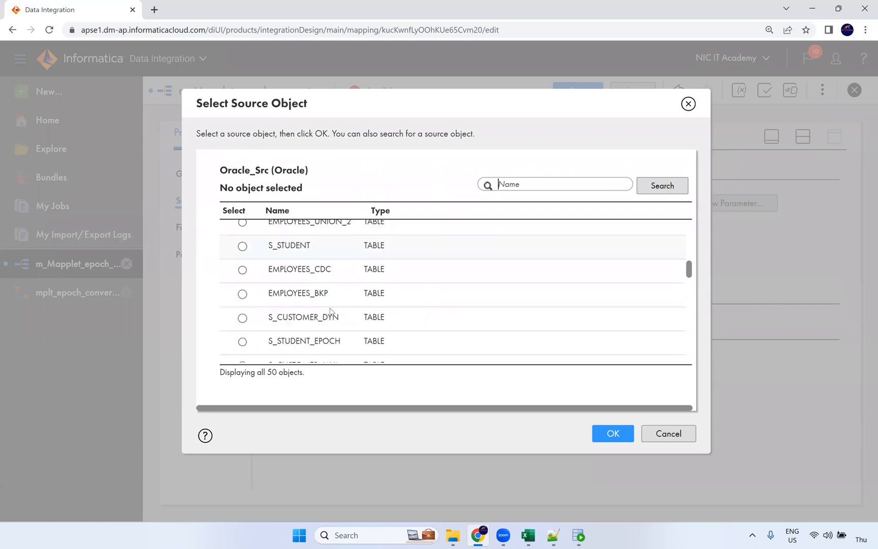
scroll(336, 327, down, 5)
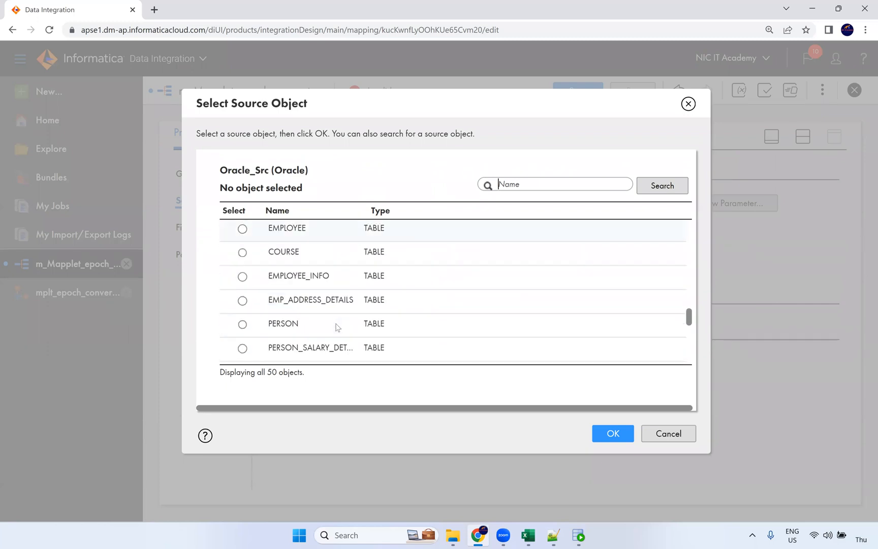
scroll(345, 318, down, 2)
scroll(351, 325, down, 5)
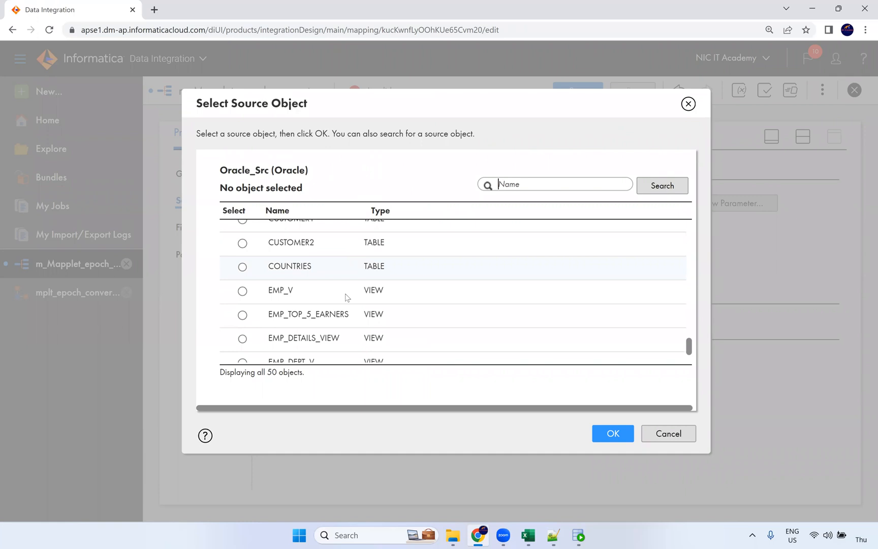
scroll(362, 327, up, 5)
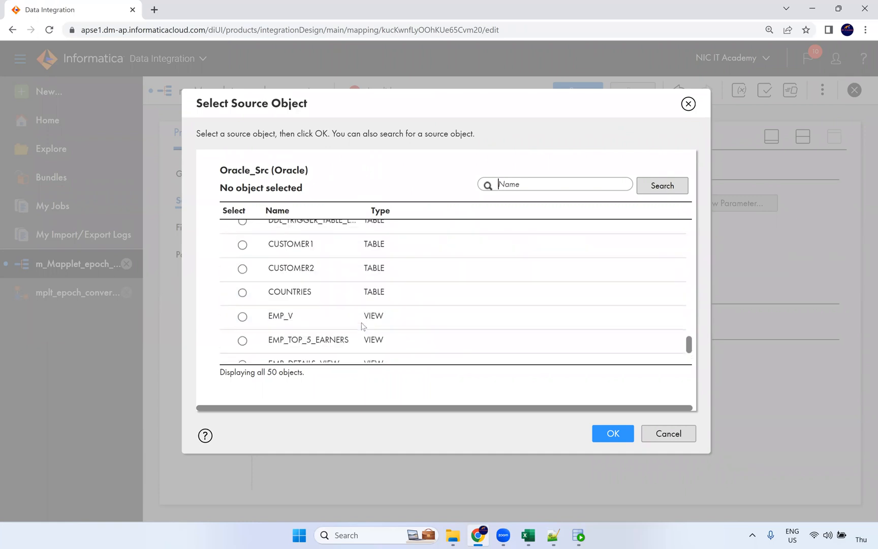
scroll(369, 329, up, 10)
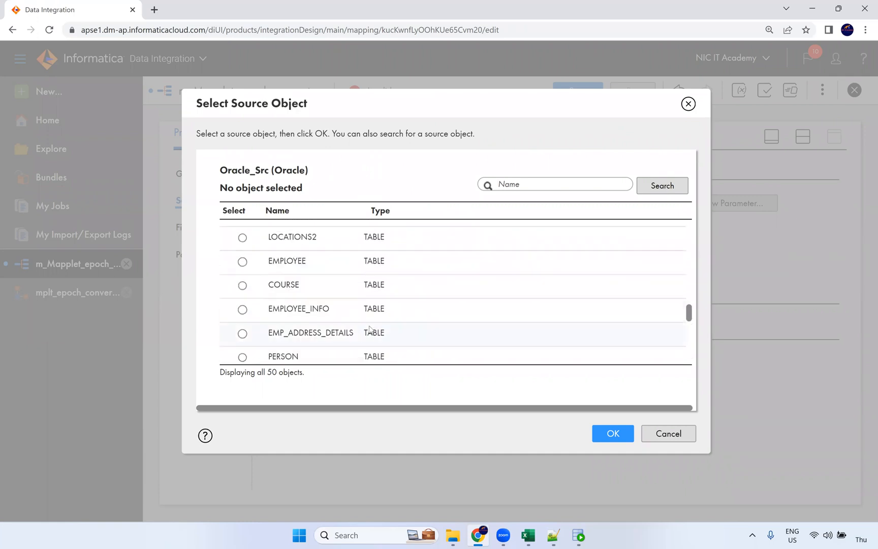
scroll(372, 325, up, 3)
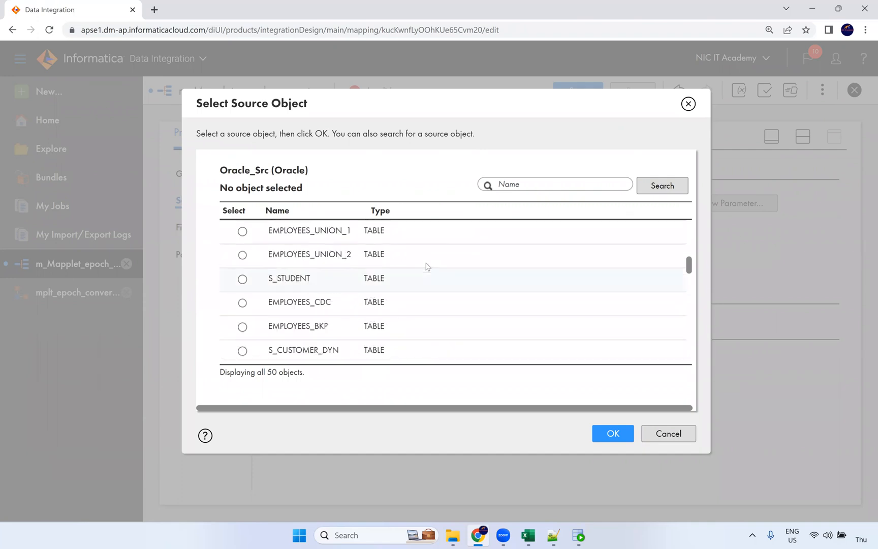
scroll(410, 309, down, 2)
click(364, 320)
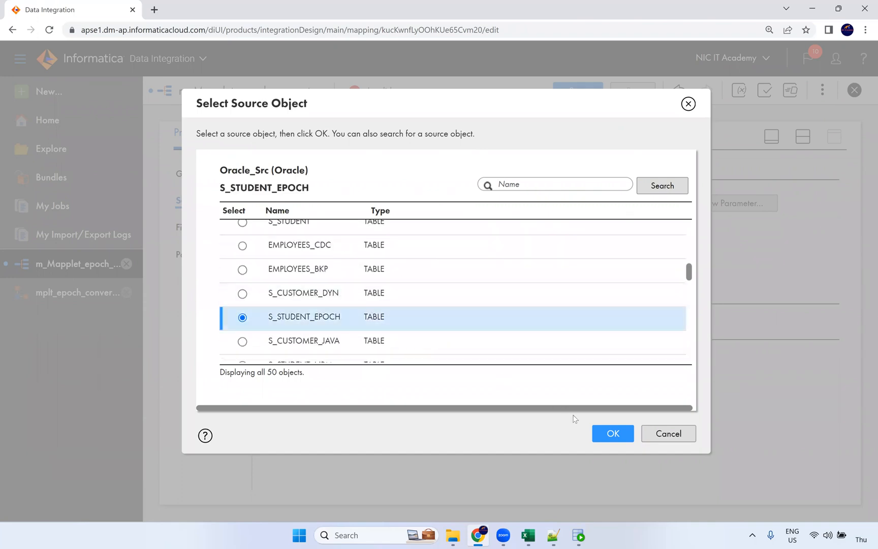
click(613, 433)
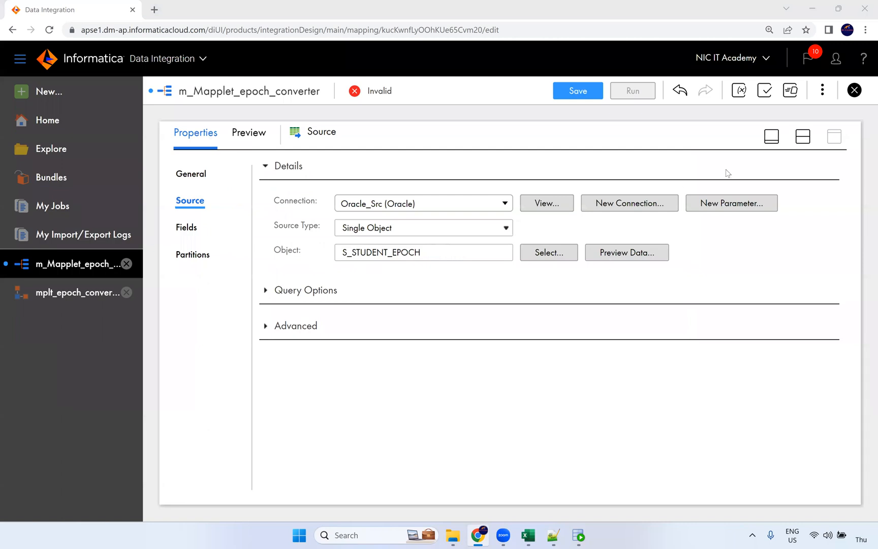
click(803, 138)
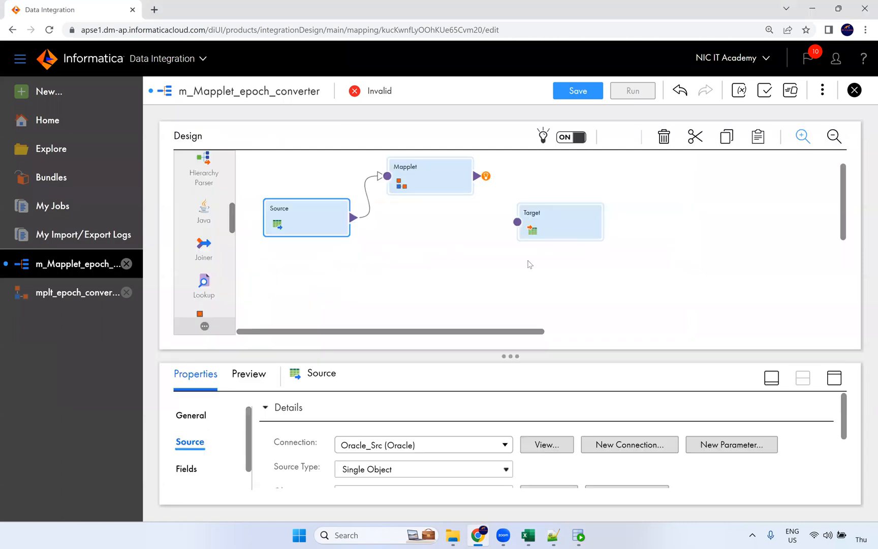
Review the Mapplet's incoming fields, then map the source DOB field onto in_Epoch
click(441, 185)
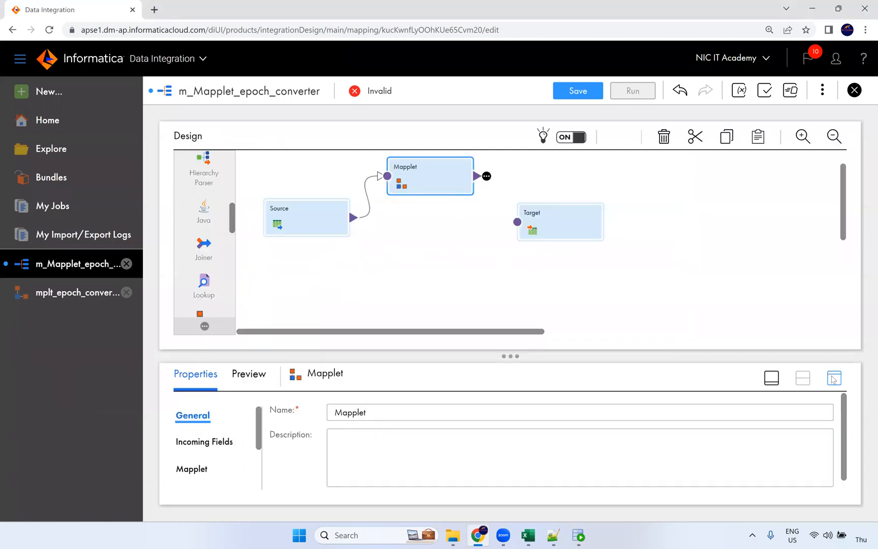
click(206, 201)
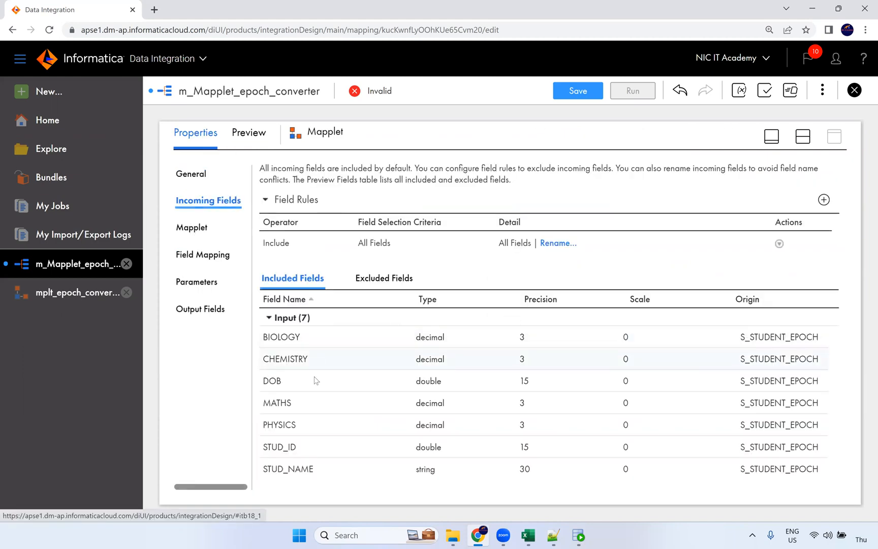
click(202, 233)
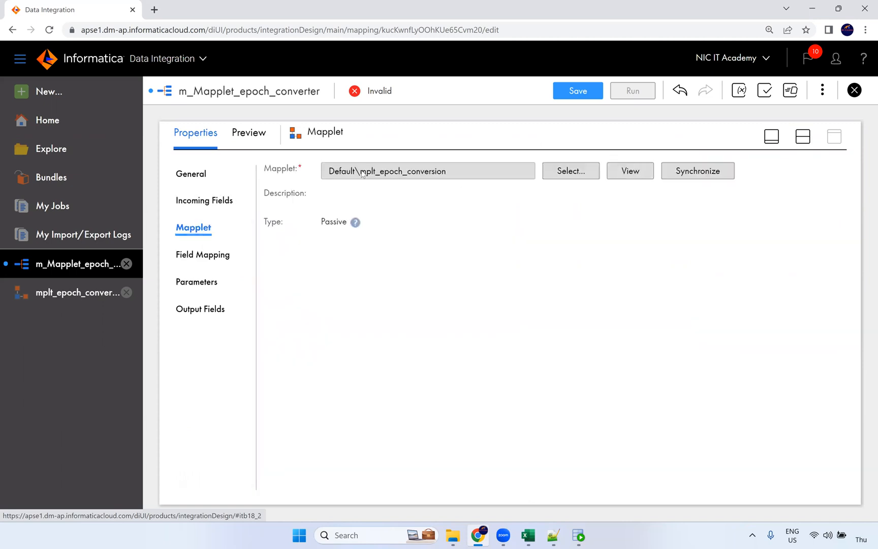
click(206, 257)
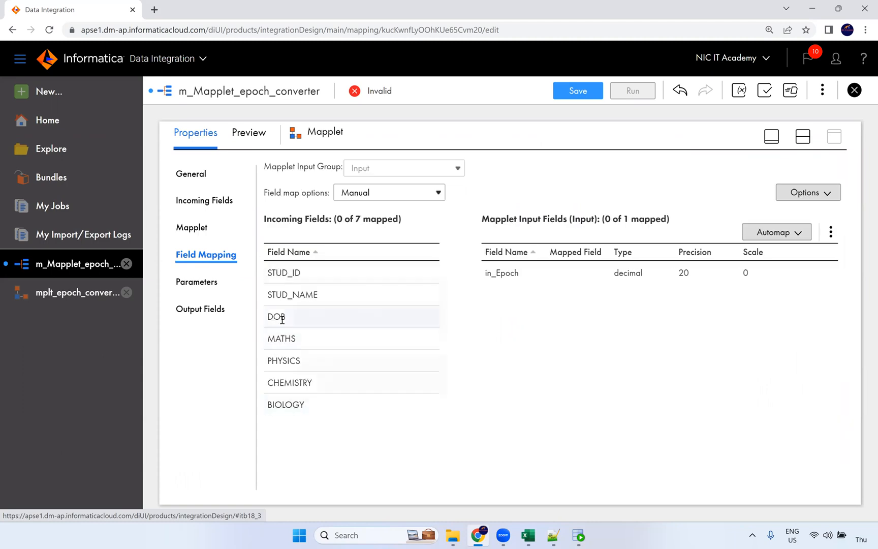
drag(269, 319, 536, 282)
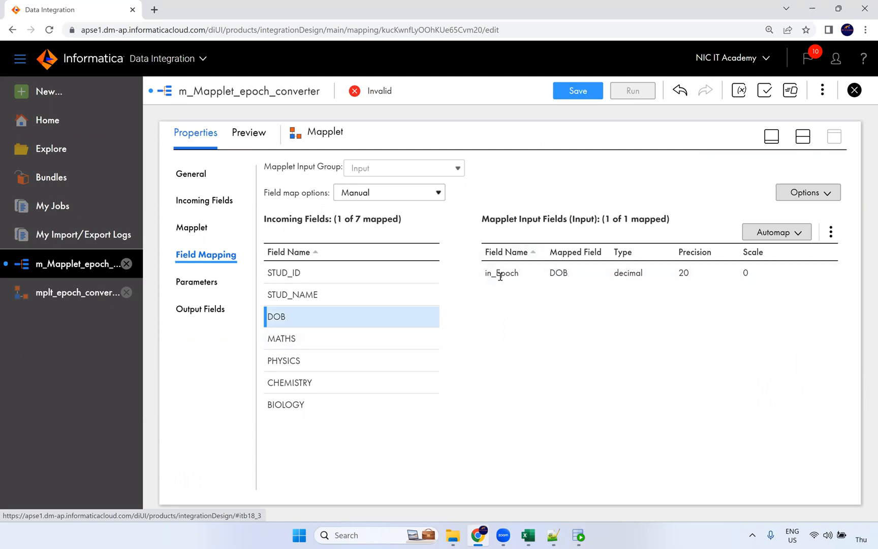
click(805, 138)
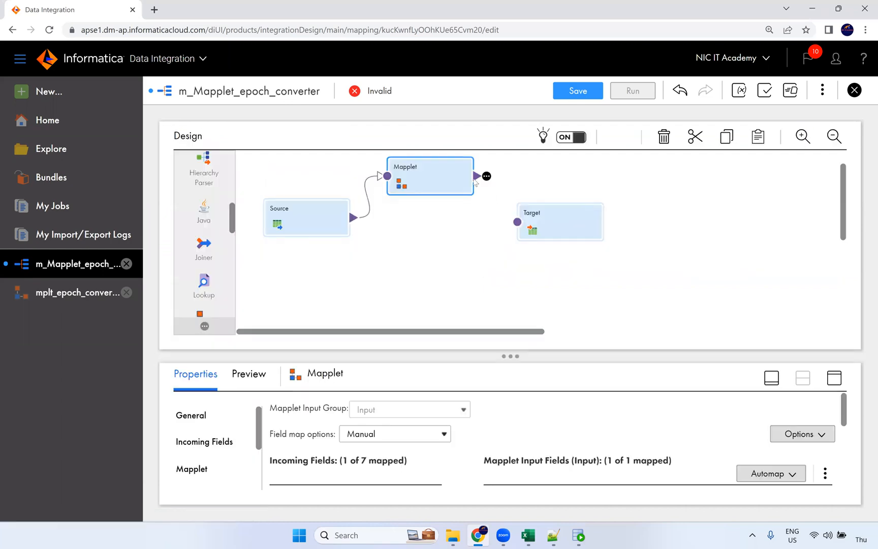
Connect the Mapplet's output to the Target
drag(485, 177, 520, 223)
drag(480, 177, 545, 214)
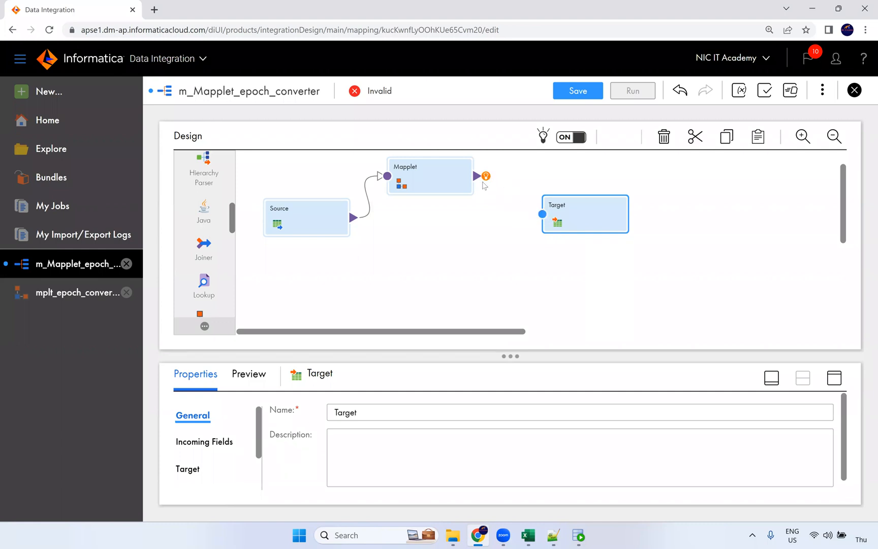
click(478, 175)
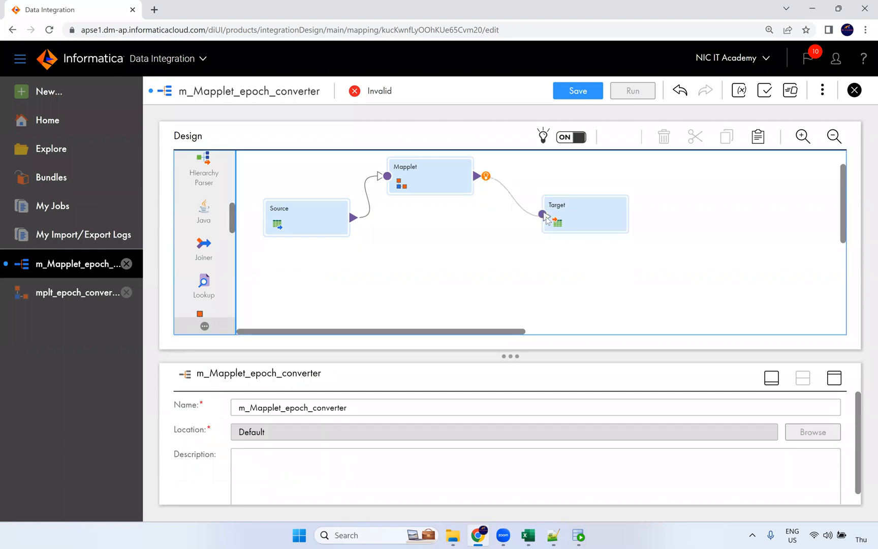
Set the Target to write T_STUDENT_EPOCH through the Oracle_Tgt connection
click(580, 219)
click(835, 377)
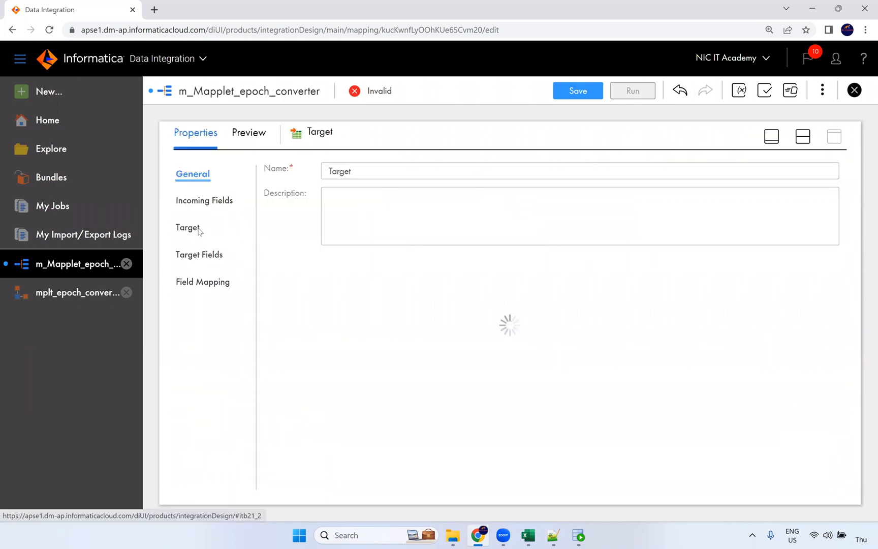
click(199, 231)
click(370, 205)
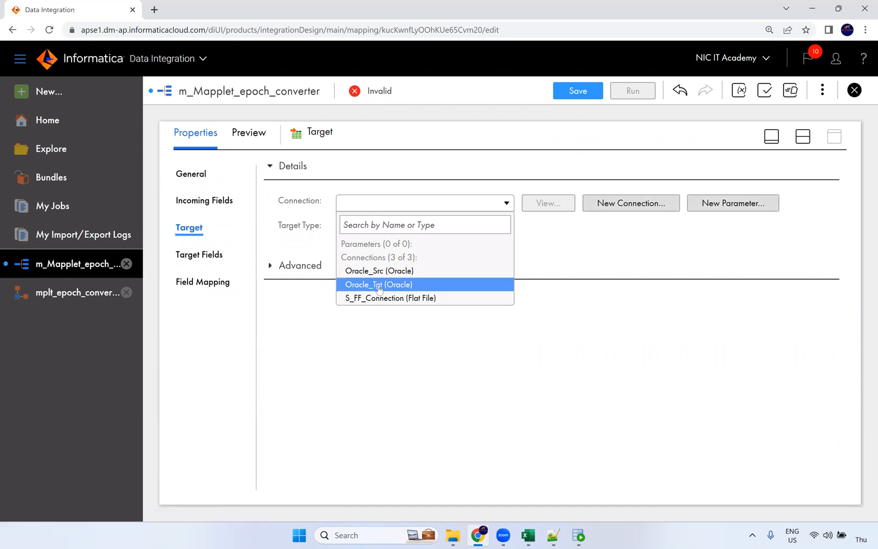
click(378, 286)
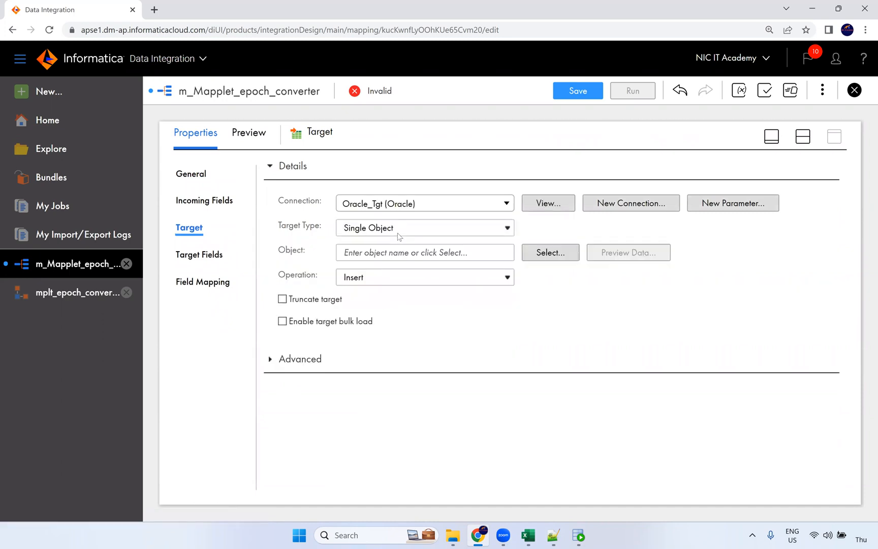
click(416, 253)
click(528, 254)
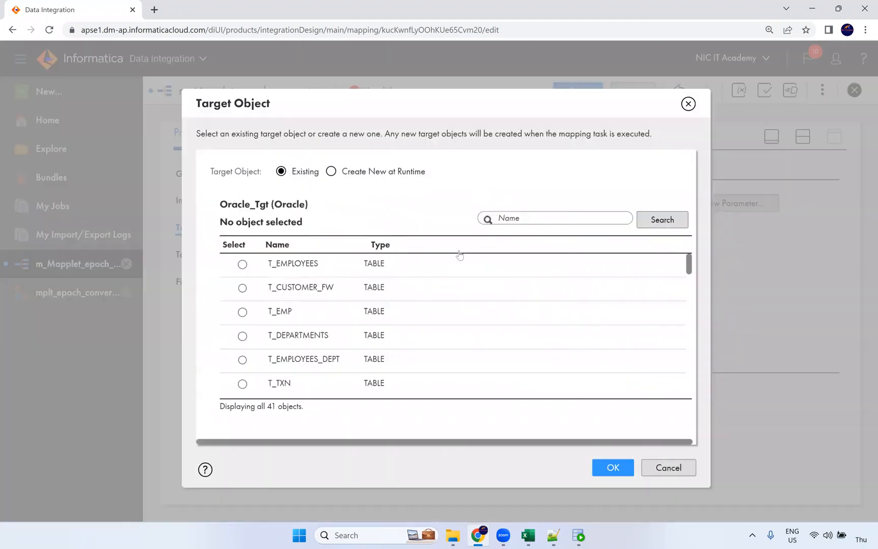
text(epoch)
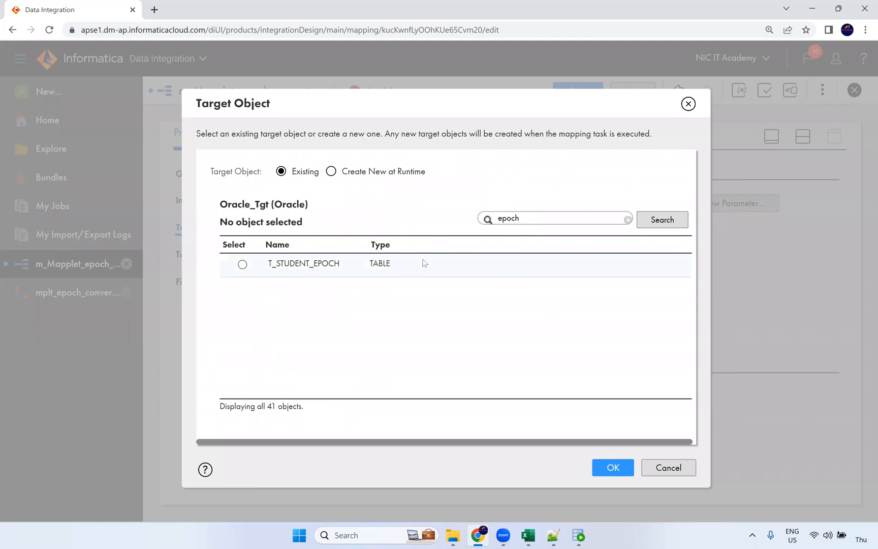
click(424, 263)
click(613, 467)
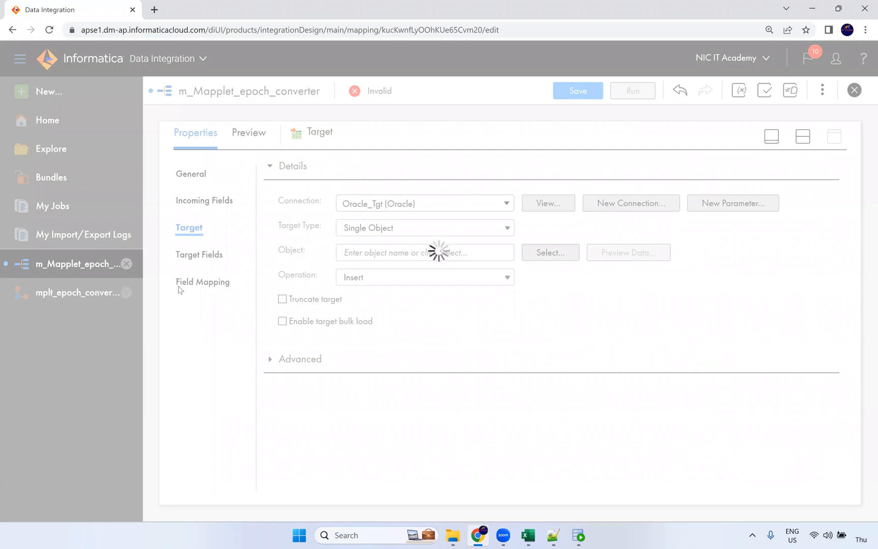
click(209, 260)
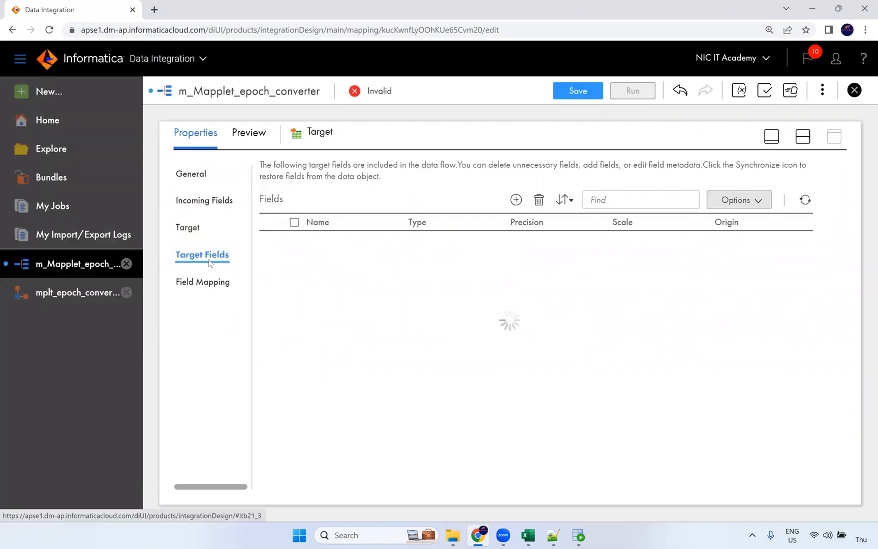
Map o_human_time onto the Target's DOB field
click(213, 284)
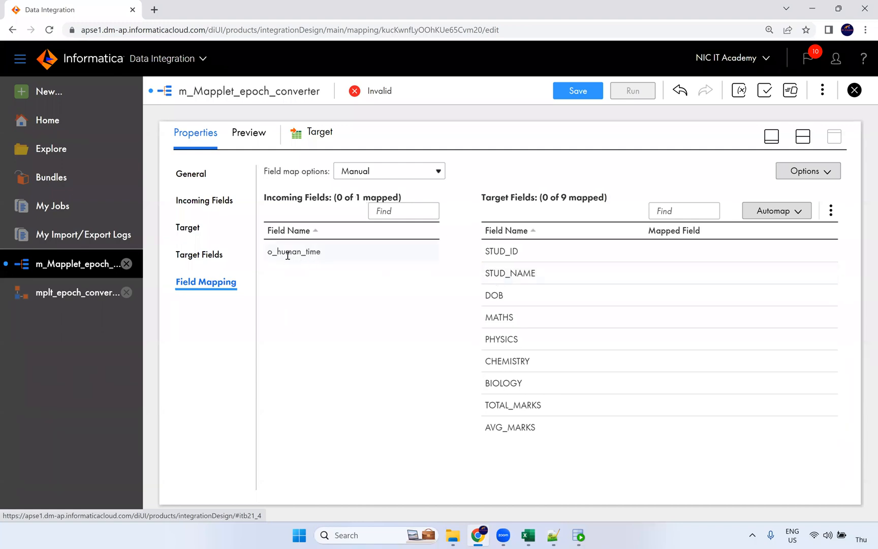
drag(340, 256, 536, 308)
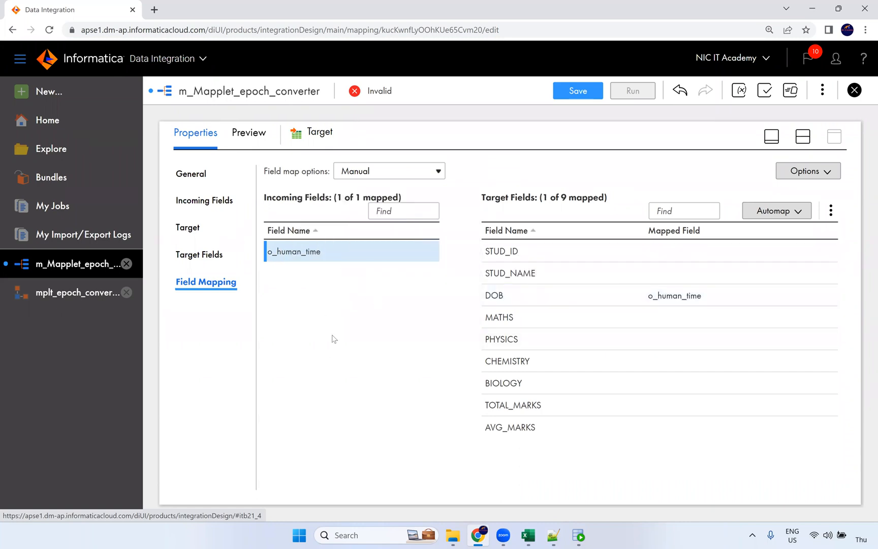
click(806, 141)
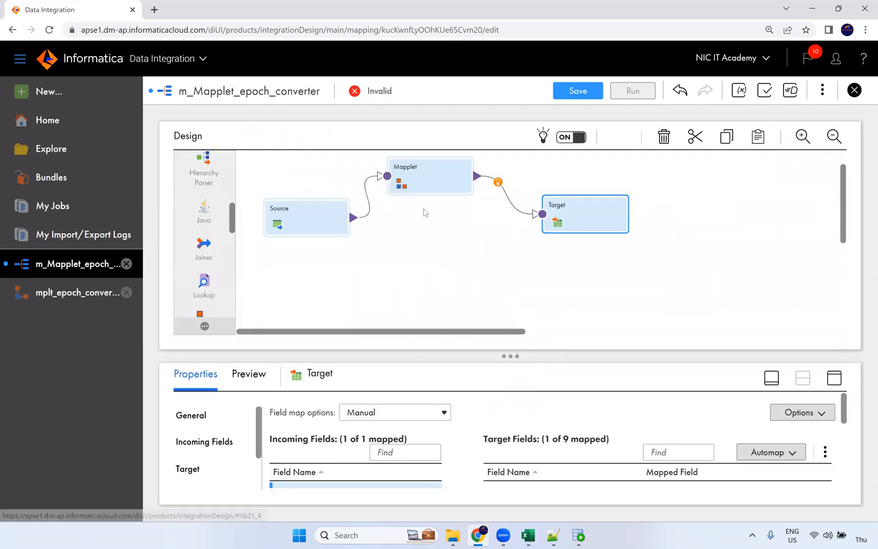
Link Source directly to Target, Smart Map the matching fields, and save the mapping
drag(354, 217, 539, 217)
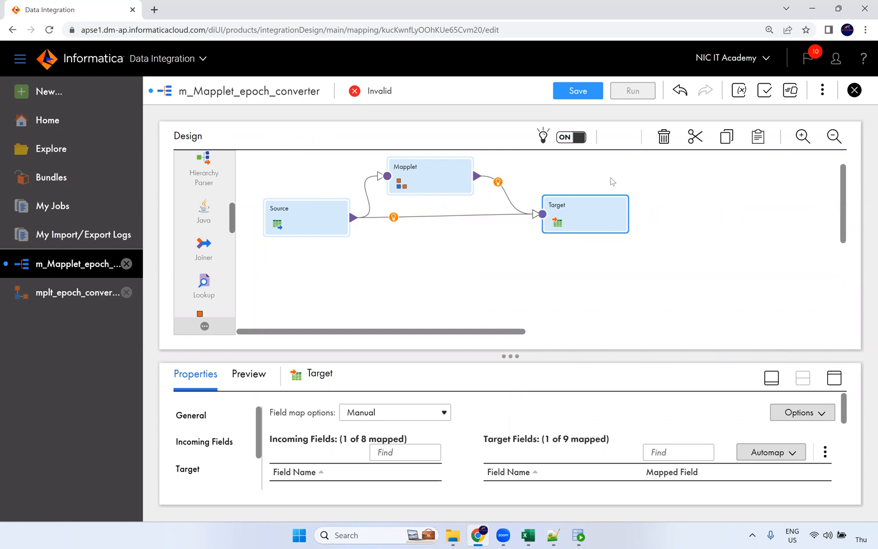
click(833, 378)
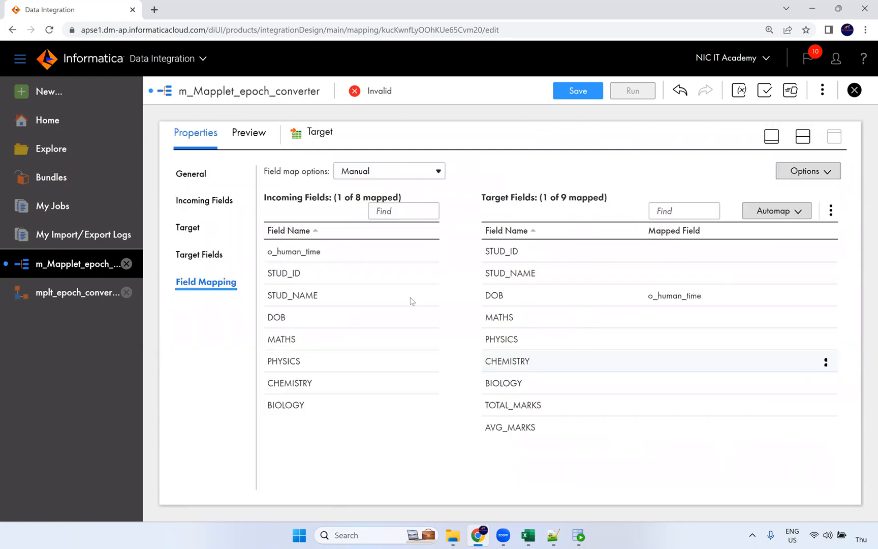
click(775, 210)
click(741, 258)
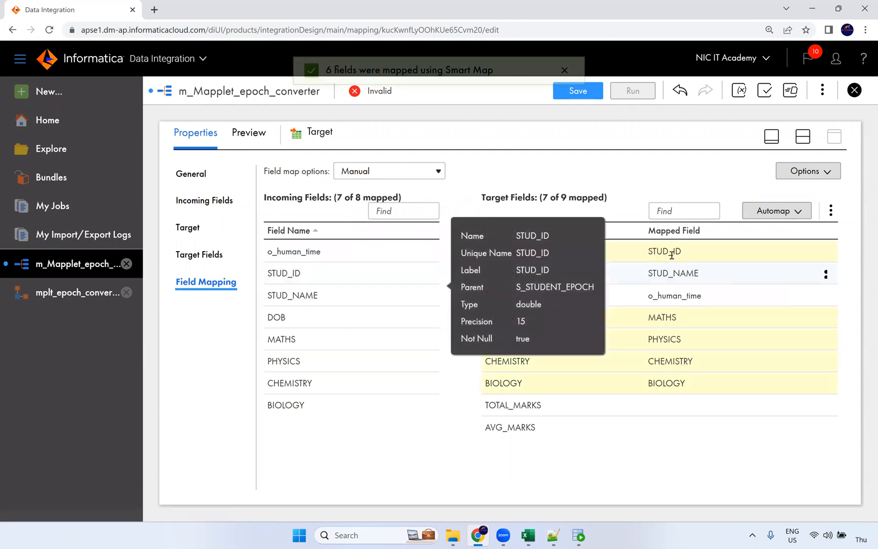
click(644, 426)
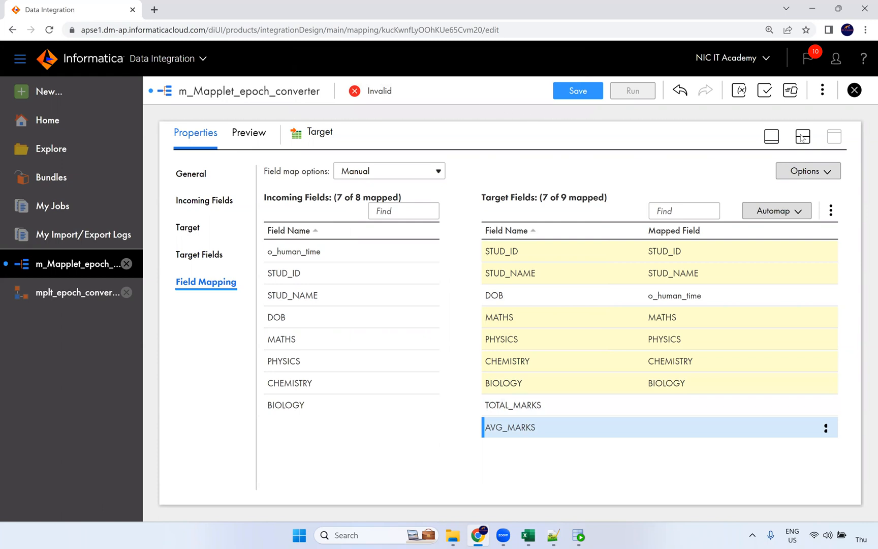
click(580, 94)
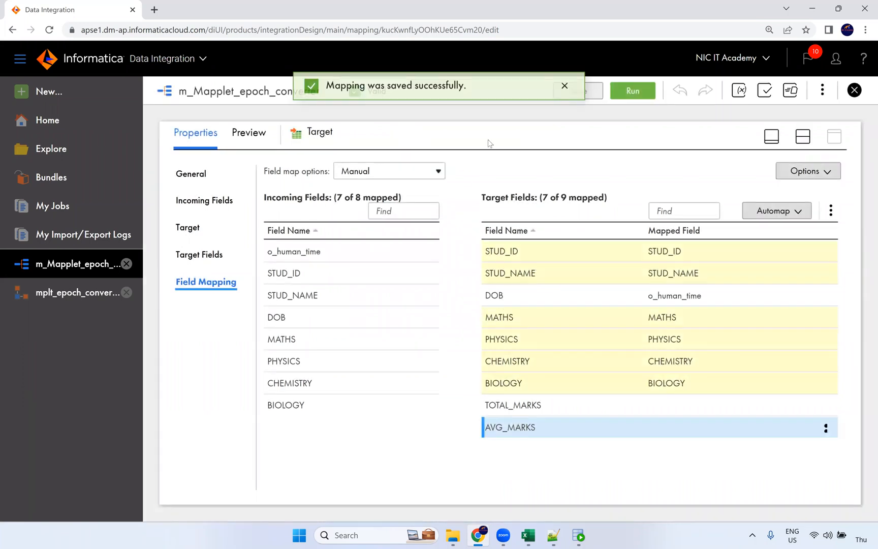
click(806, 137)
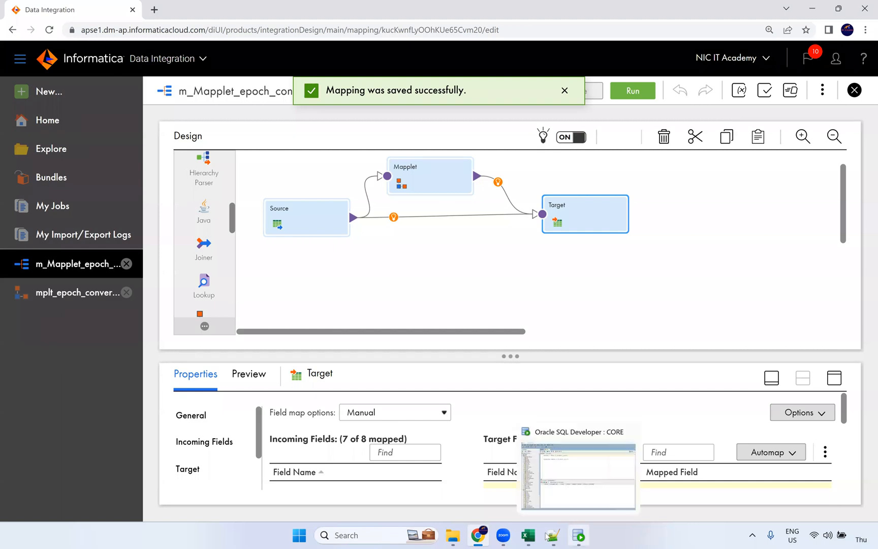
Confirm t_student_epoch is still empty in SQL Developer, then open the run dialog for m_Mapplet_epoch_converter
click(577, 536)
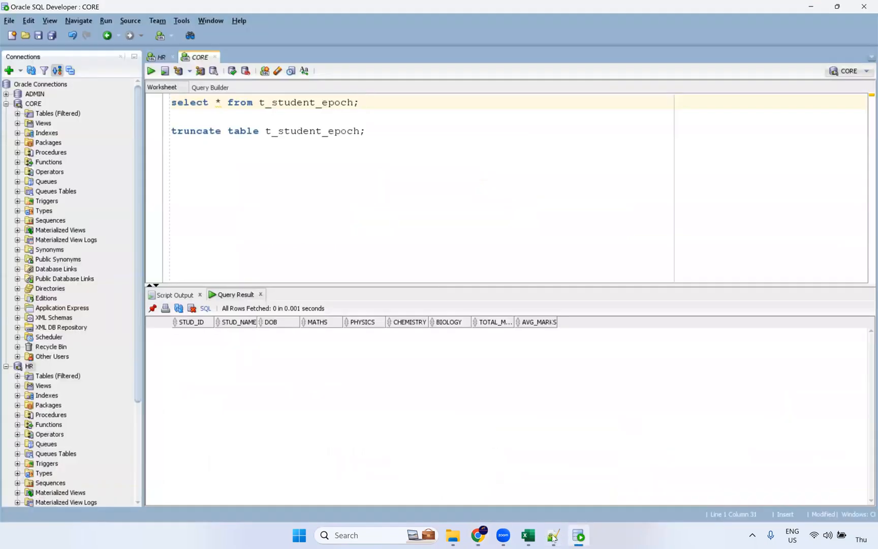
click(478, 536)
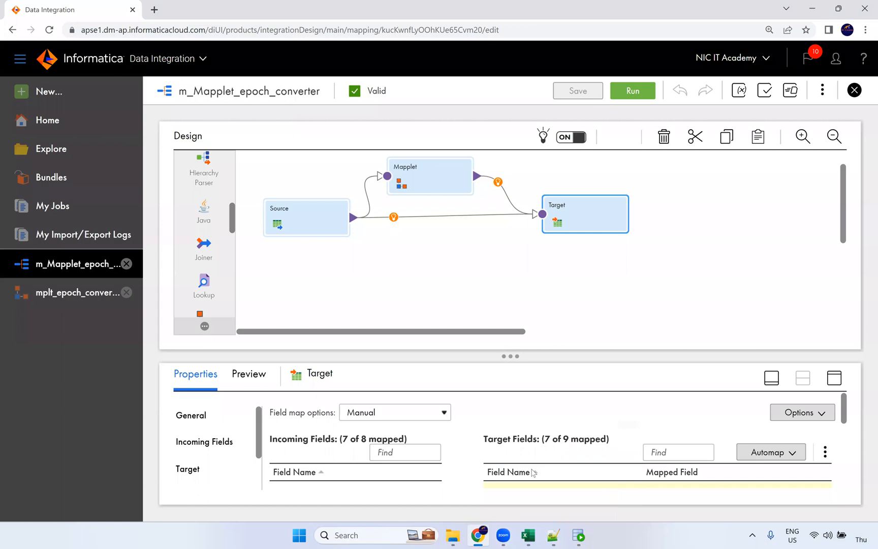
click(579, 537)
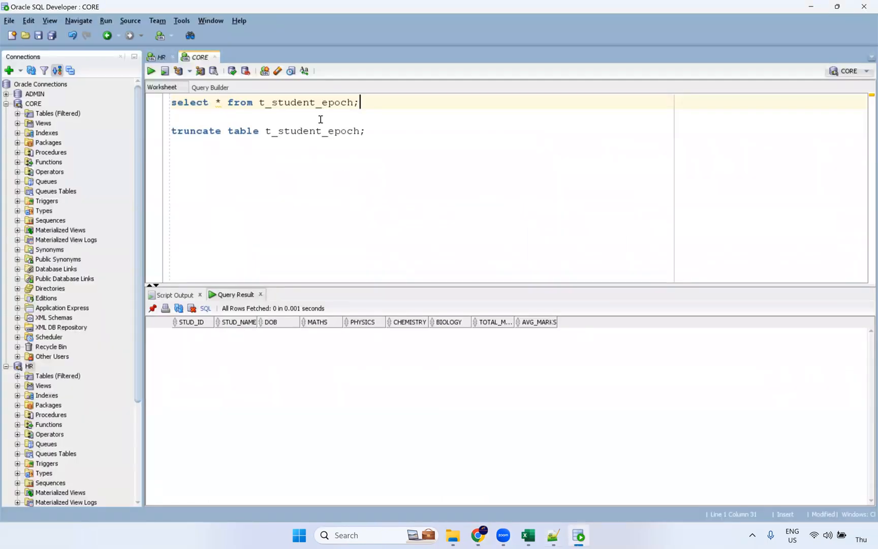
click(479, 536)
click(631, 92)
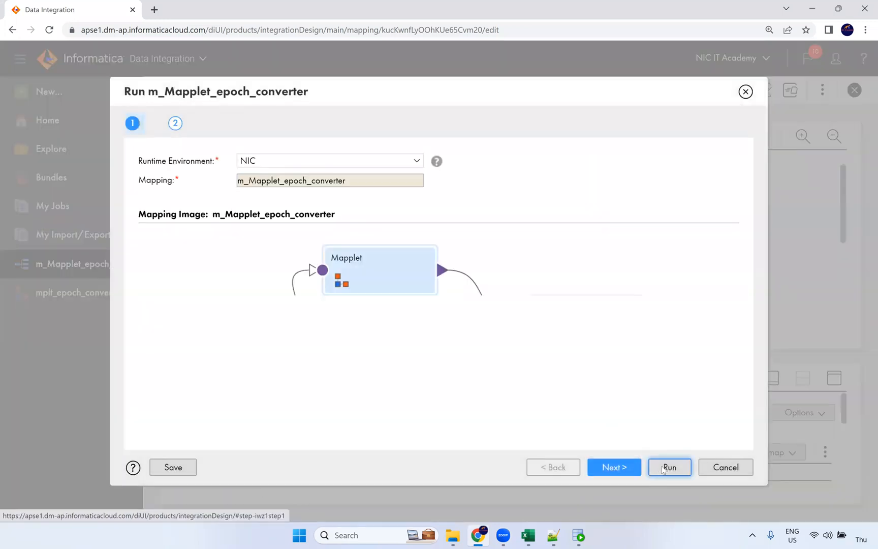
Run m_Mapplet_epoch_converter and refresh My Jobs until it shows Success with 4 rows, then open the job details
click(666, 468)
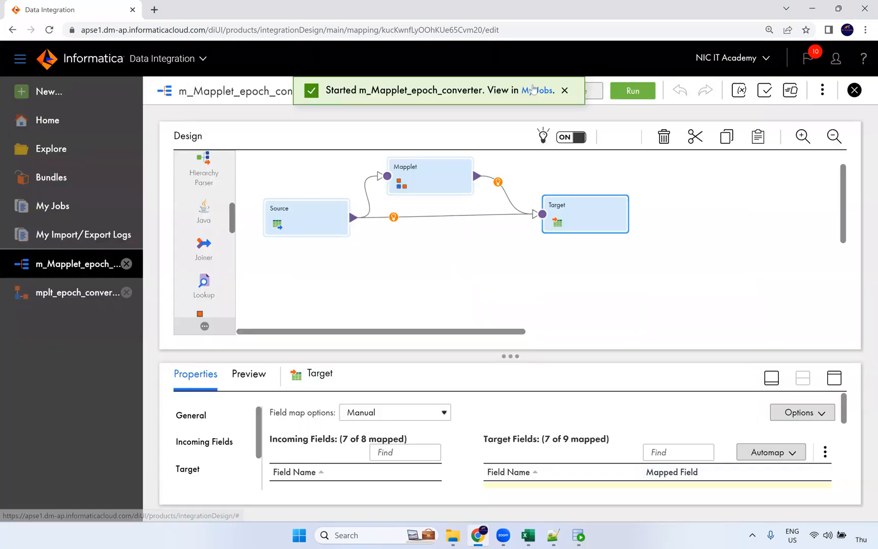
click(533, 89)
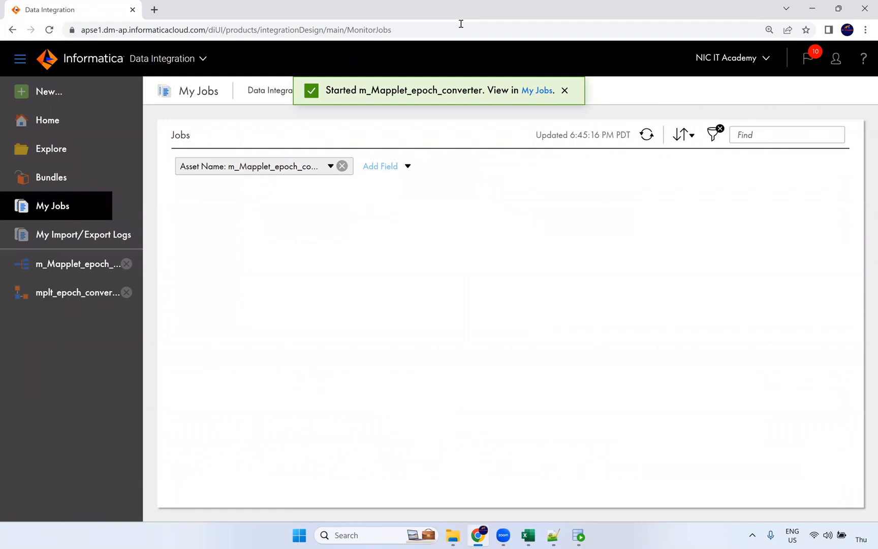
click(646, 135)
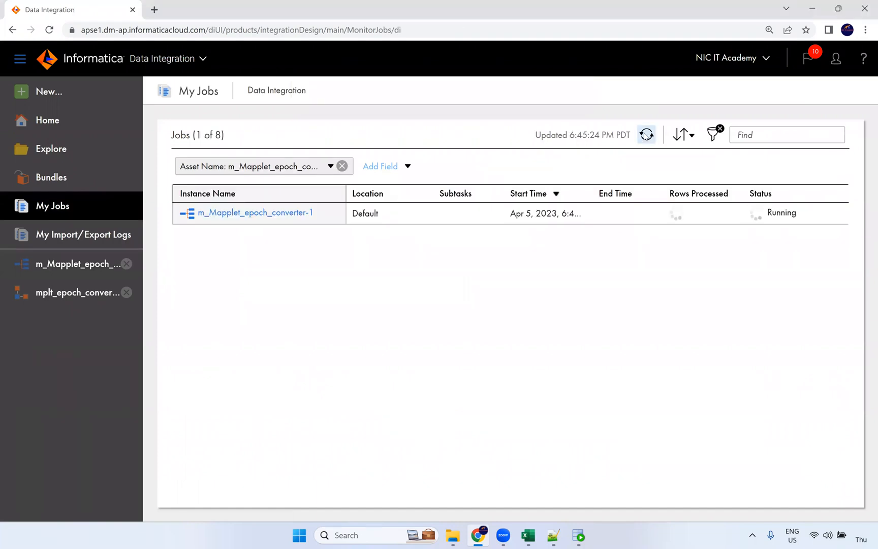
click(645, 134)
click(646, 136)
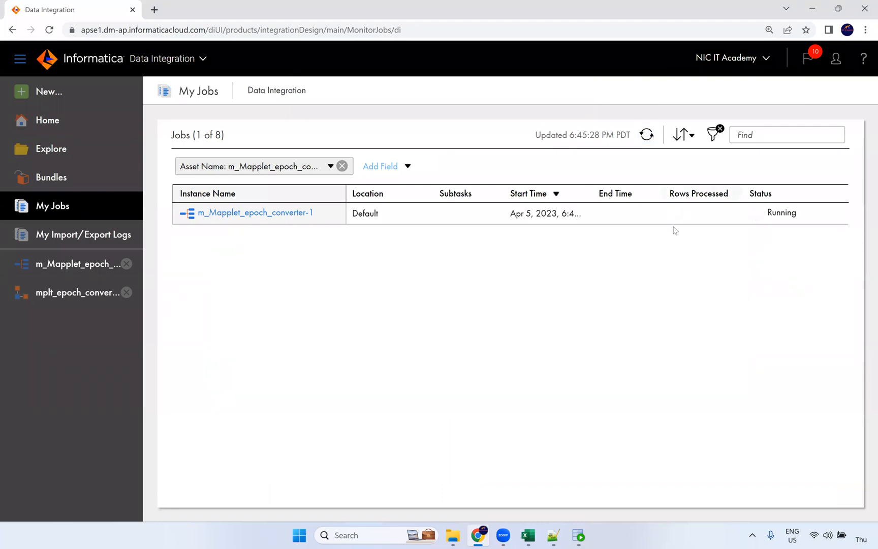
click(648, 136)
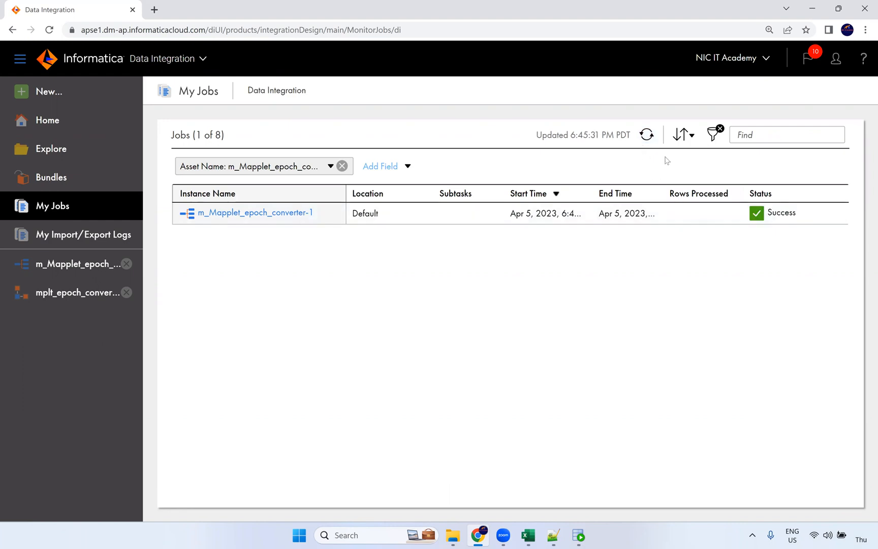
click(647, 135)
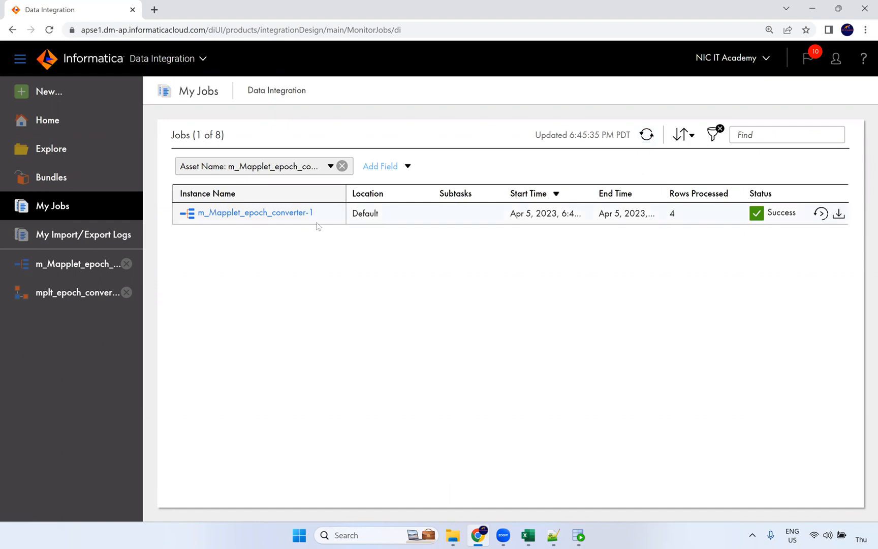
click(290, 213)
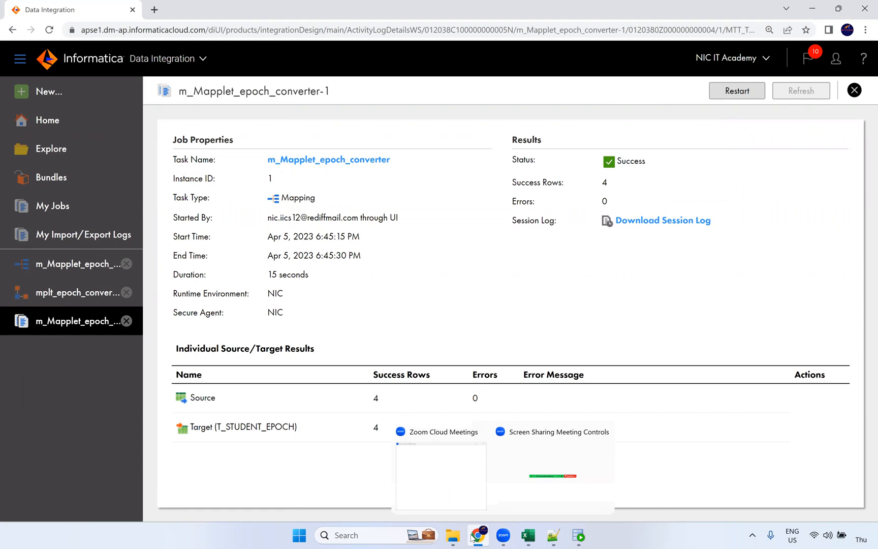
Re-query t_student_epoch to confirm 4 rows with readable DOB dates, then reopen m_Mapplet_epoch_converter
click(580, 537)
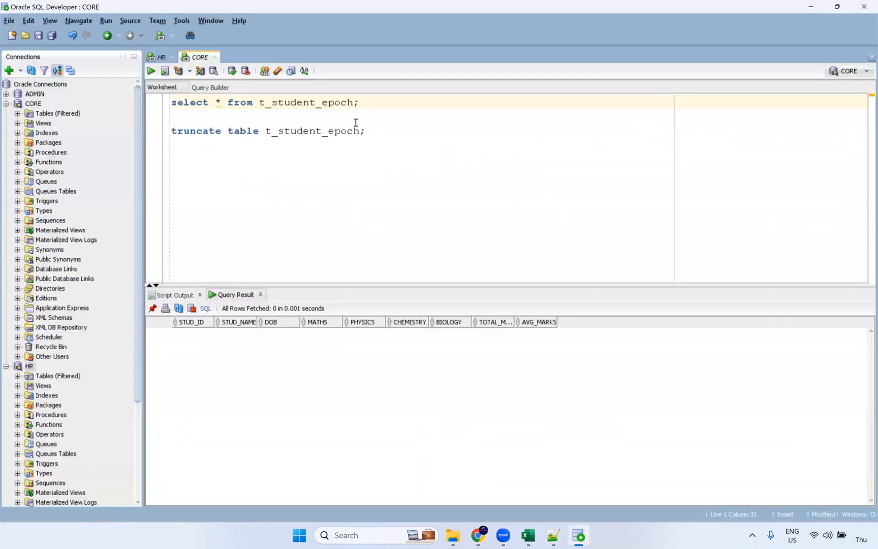
key(ctrl+Return)
drag(299, 340, 289, 375)
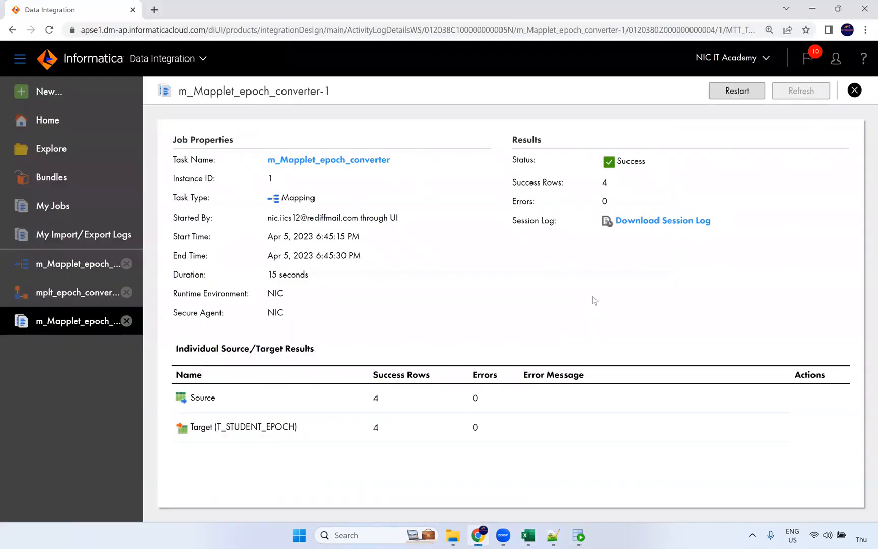
click(478, 536)
click(295, 160)
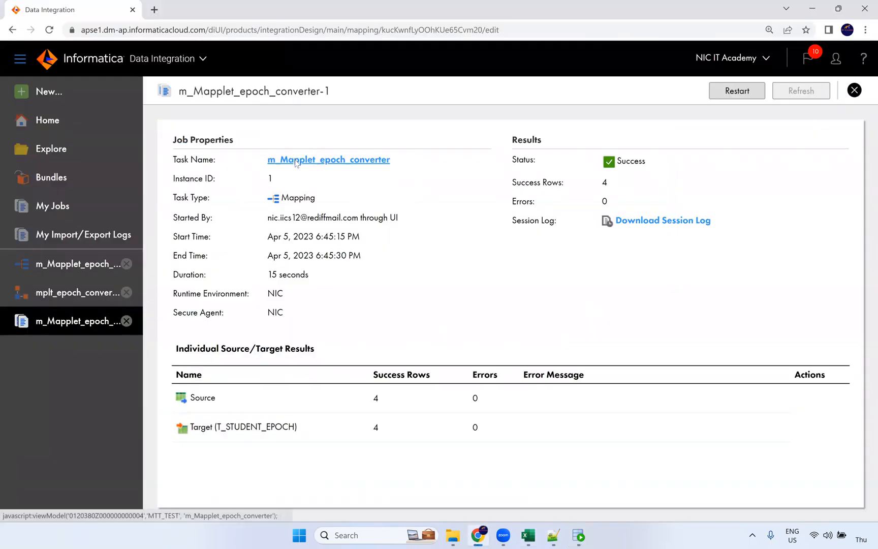
Create Mapping1 from New... > Mappings > Mapping, with its default Source linked to Target
click(50, 99)
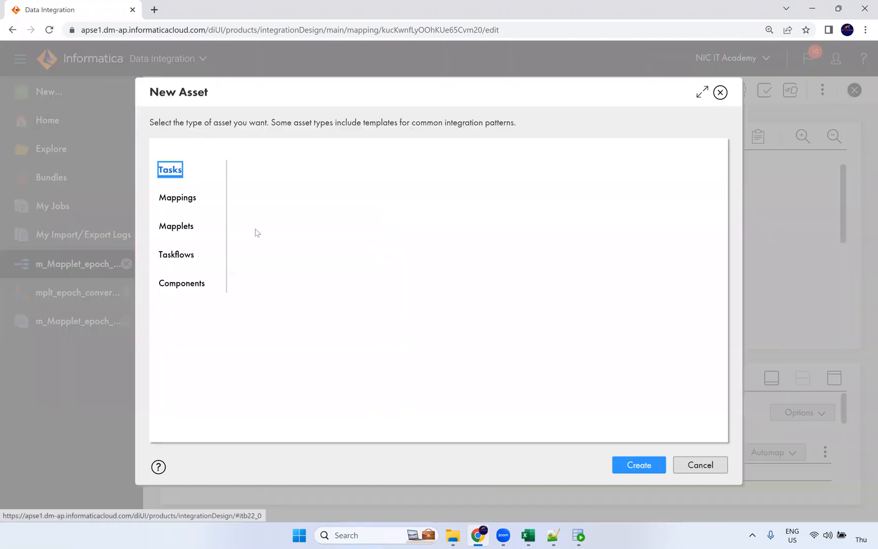
click(177, 197)
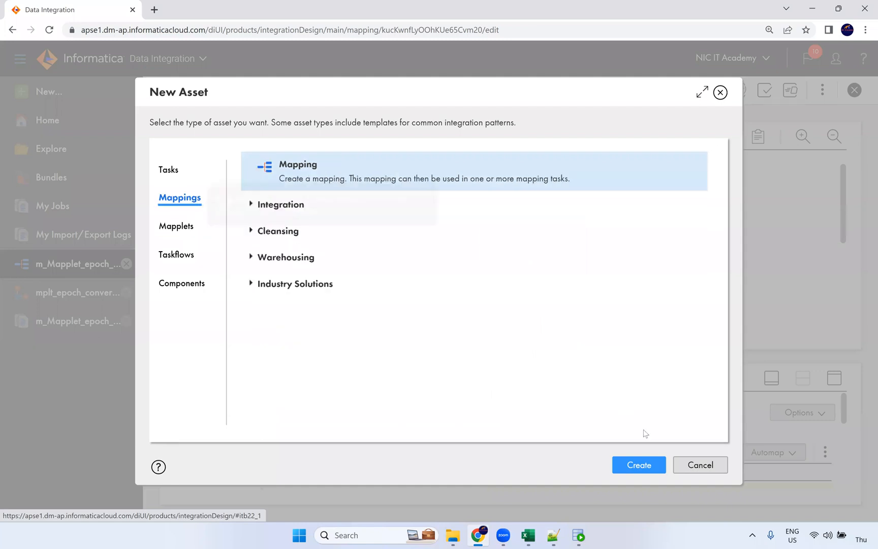
click(640, 464)
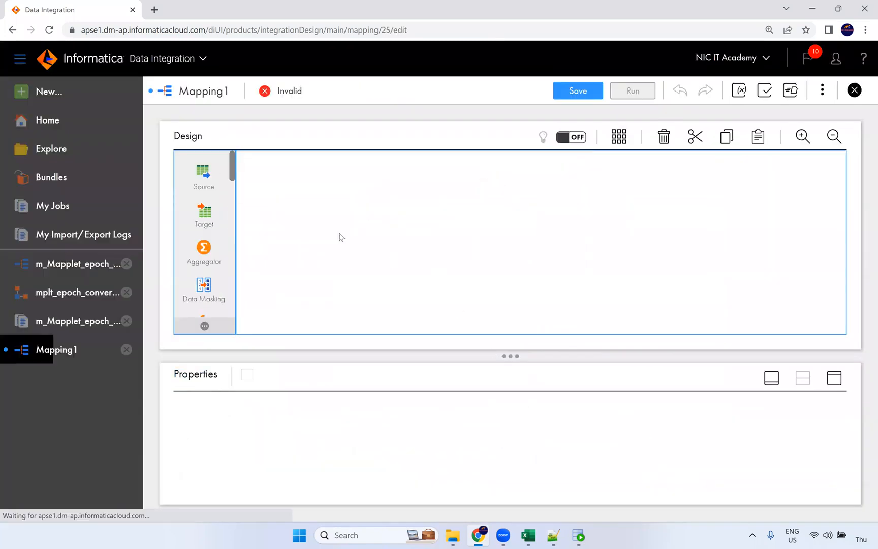
scroll(193, 226, down, 3)
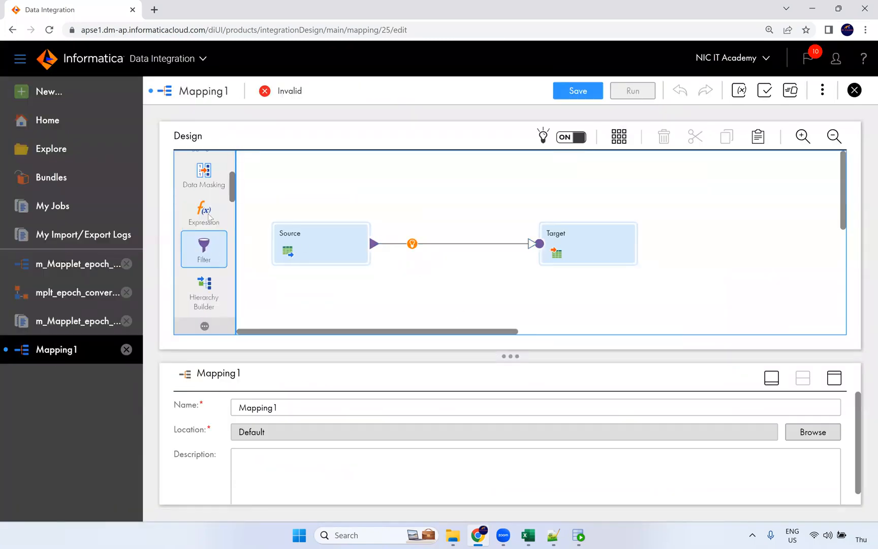
Insert a Mapplet between Source and Target and set it to Default\mplt_epoch_conversion
scroll(215, 264, down, 3)
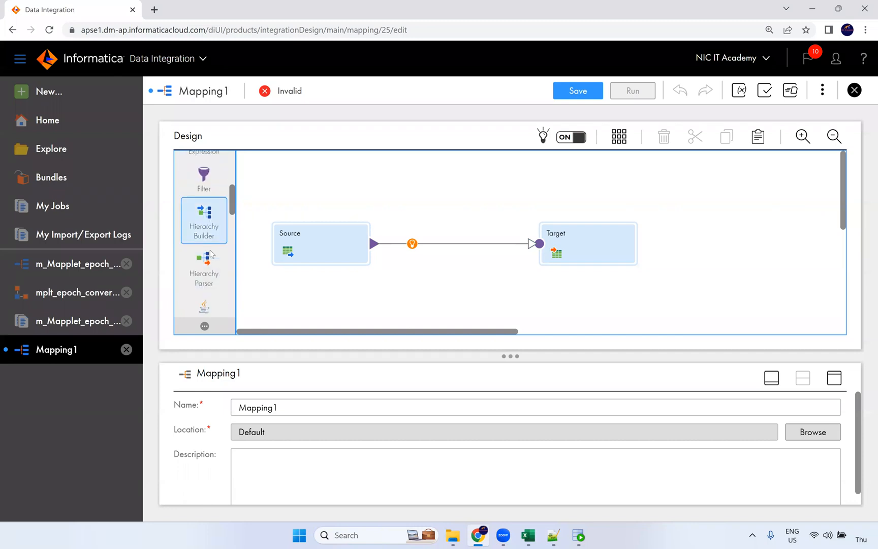
drag(209, 269, 401, 237)
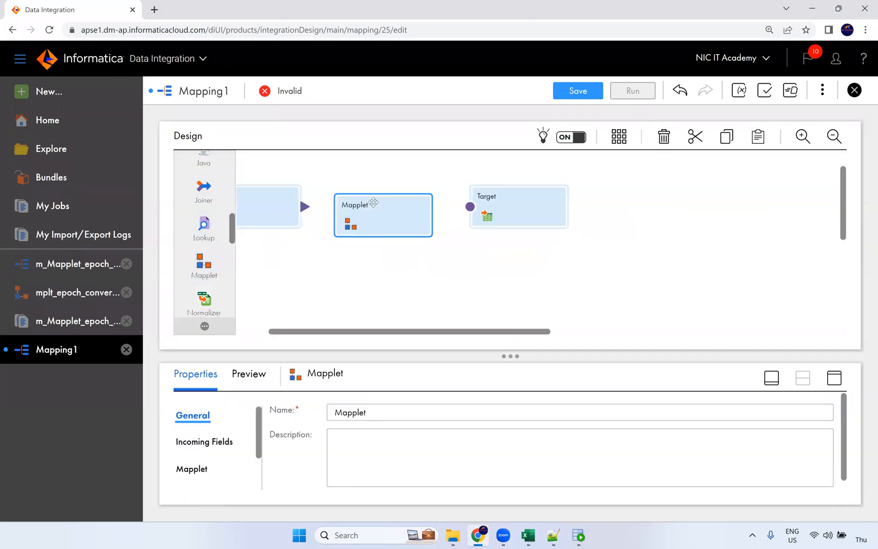
click(834, 378)
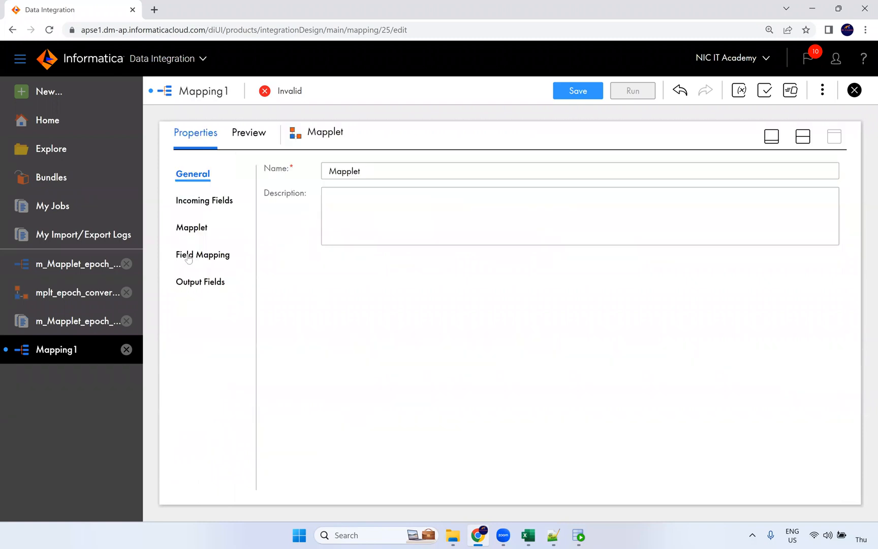
click(203, 233)
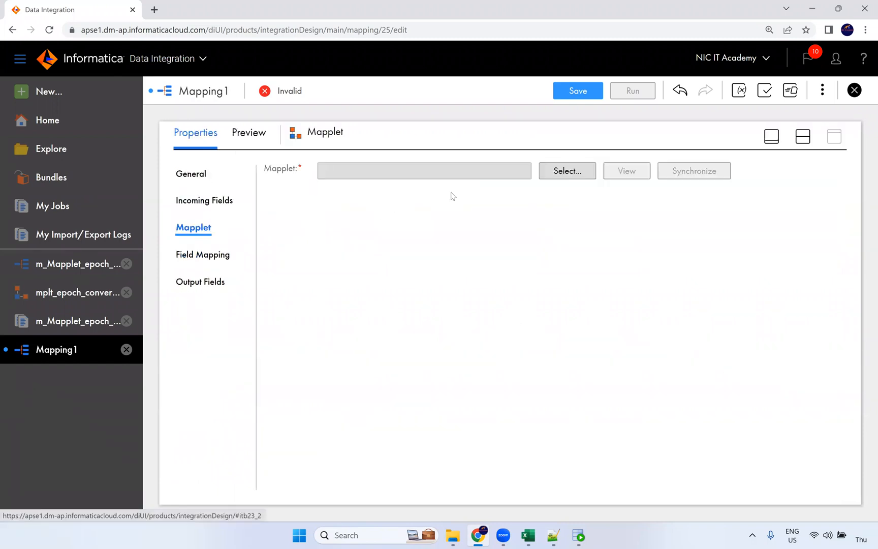
click(550, 173)
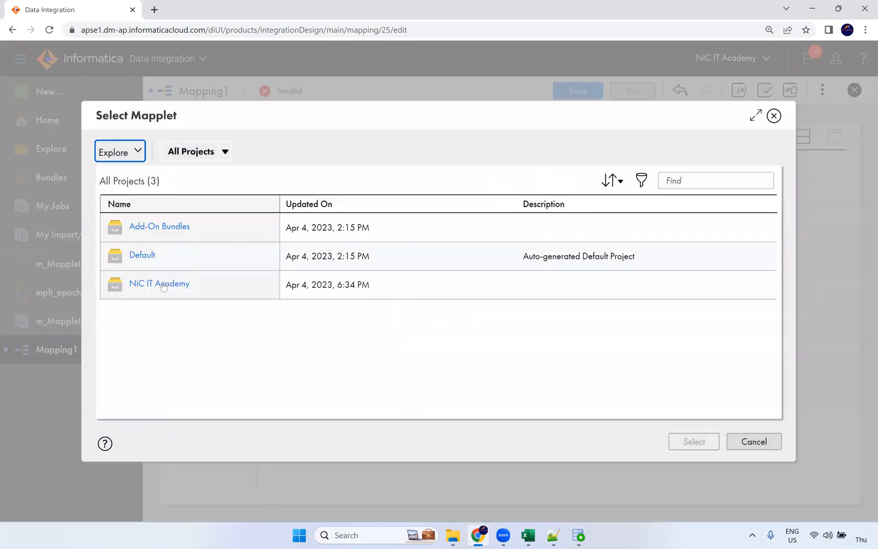
click(163, 285)
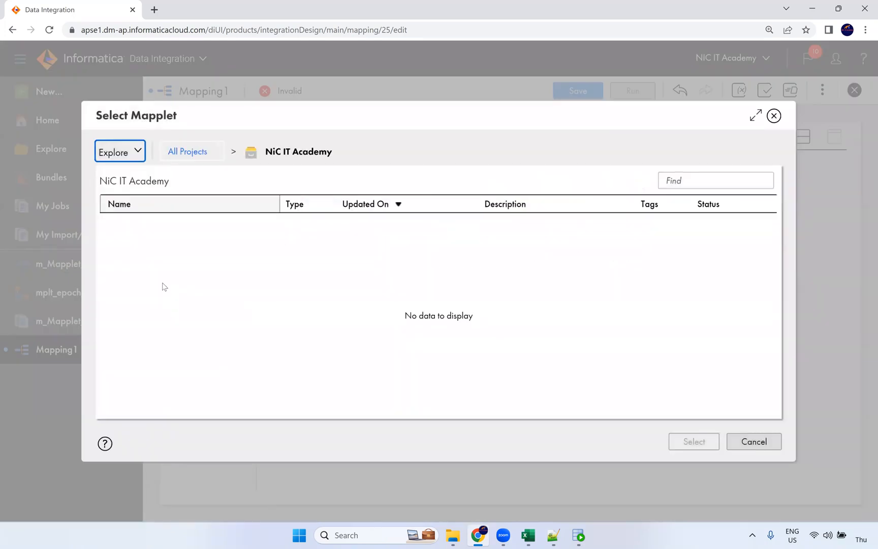
click(189, 151)
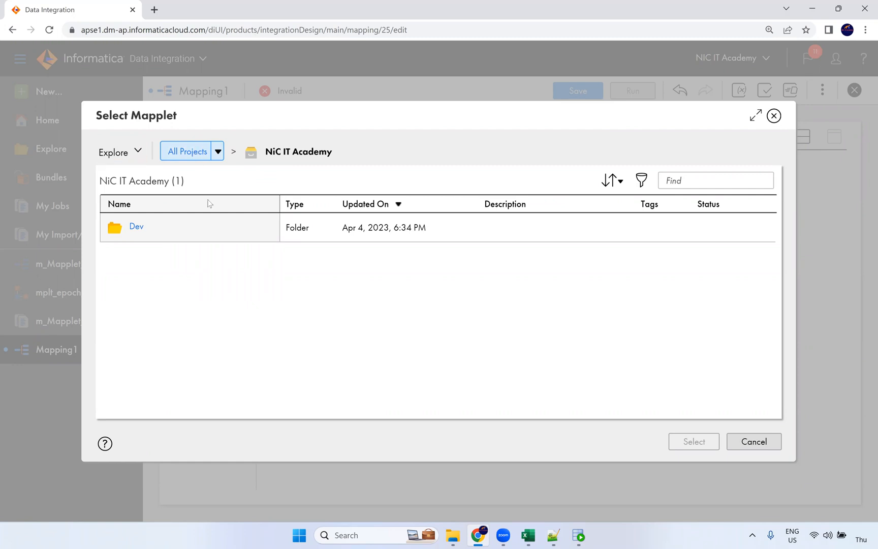
click(147, 256)
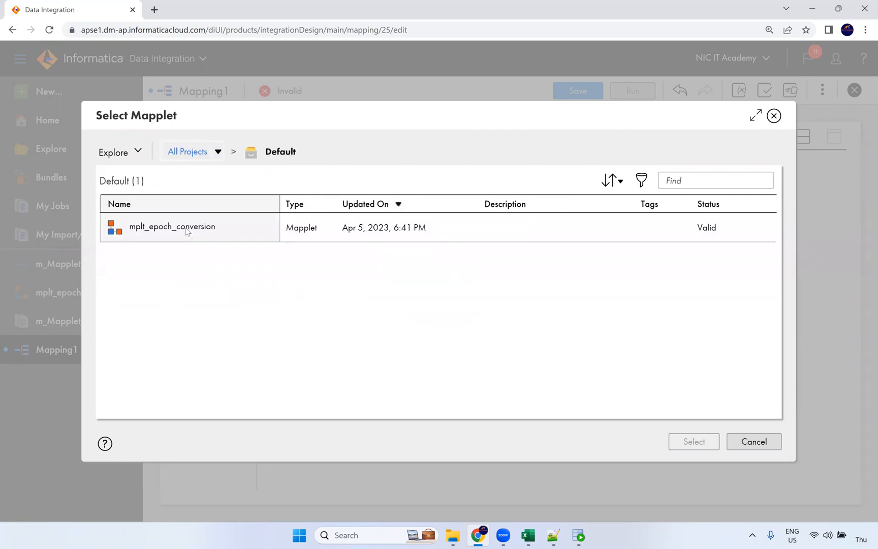
click(186, 229)
click(711, 441)
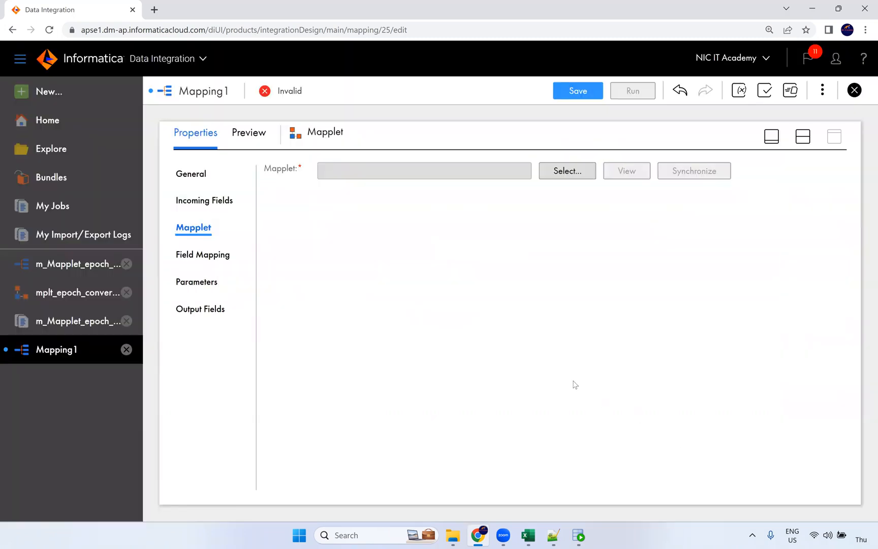
Delete the Mapplet transformation from Mapping1, leaving only Source and Target
click(803, 136)
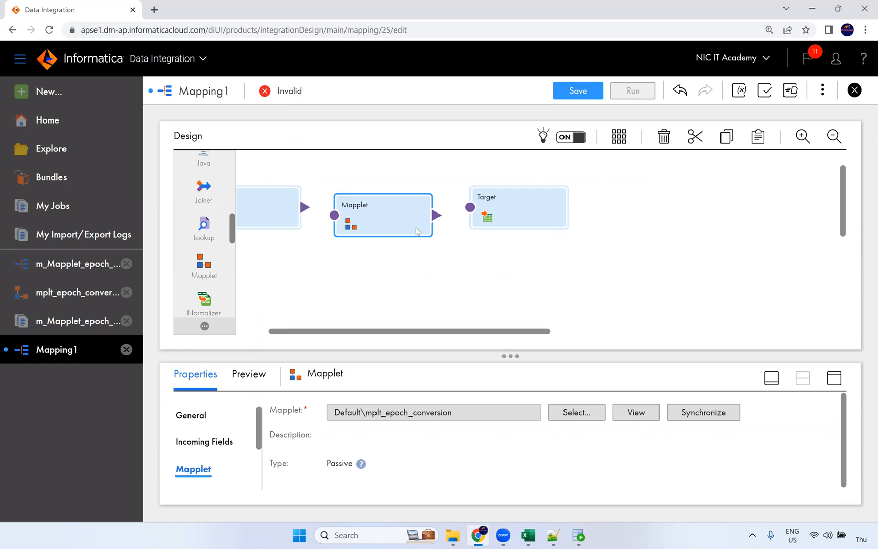
drag(389, 221, 389, 221)
key(Delete)
key(Return)
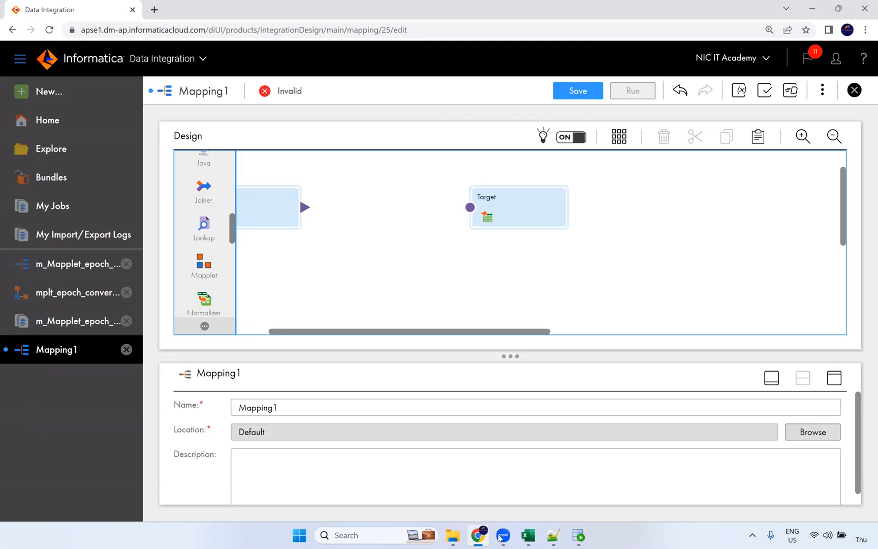
click(451, 535)
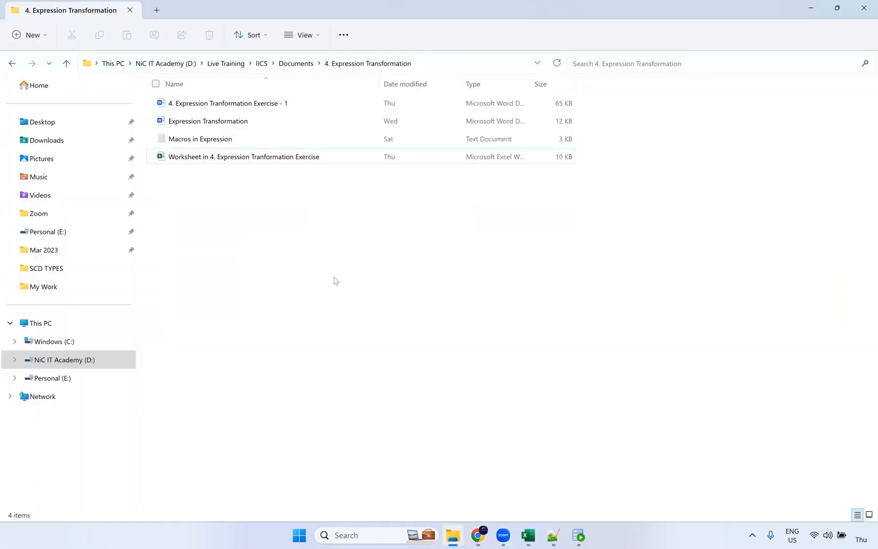
Browse via Live Training > Informatica into the Day 21 Reusable transformation Mapplet Debugger folder
click(287, 68)
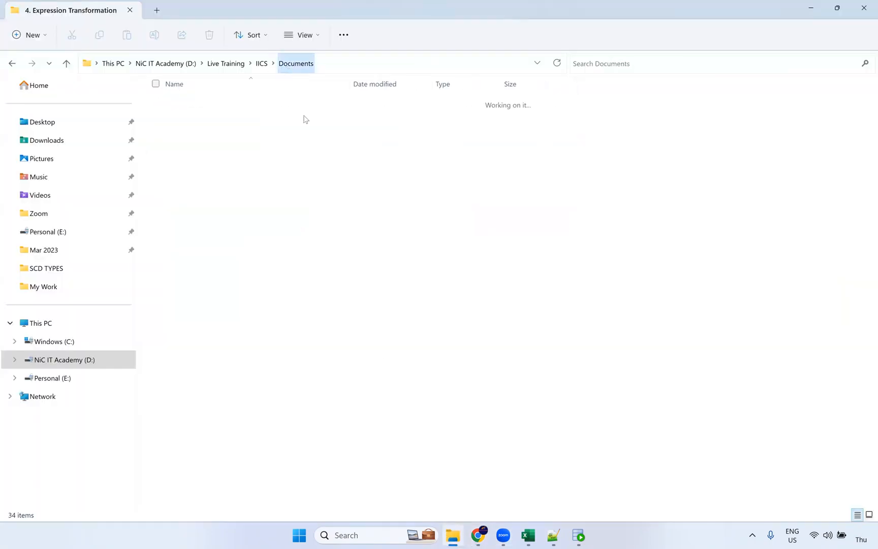
scroll(247, 368, down, 3)
scroll(242, 382, down, 1)
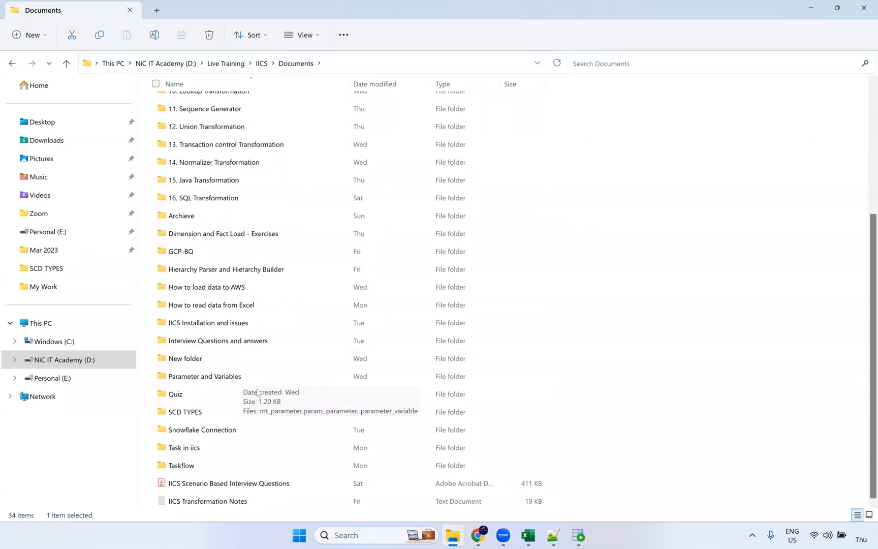
scroll(249, 254, up, 4)
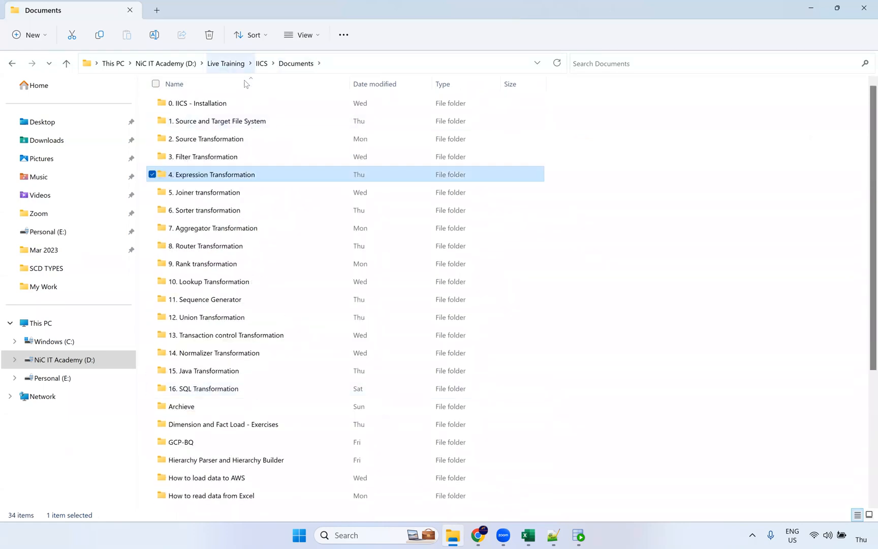
click(230, 65)
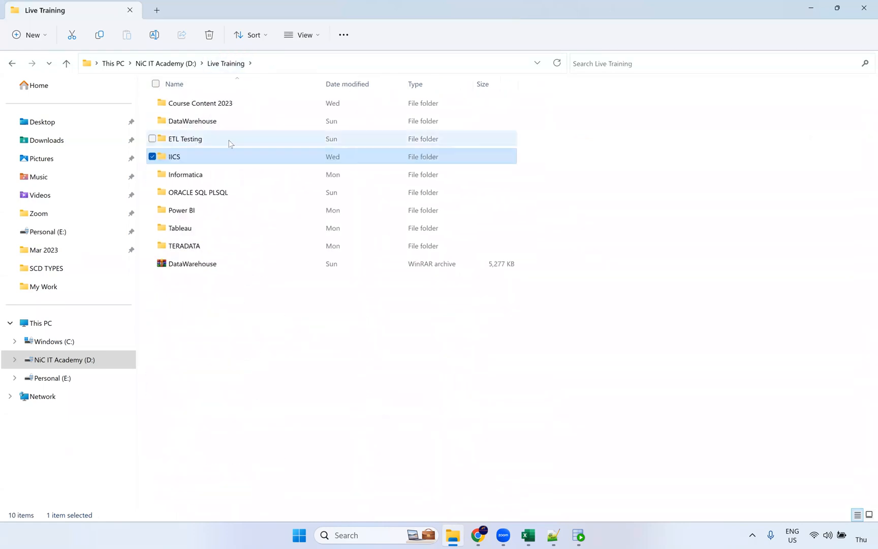
double_click(222, 175)
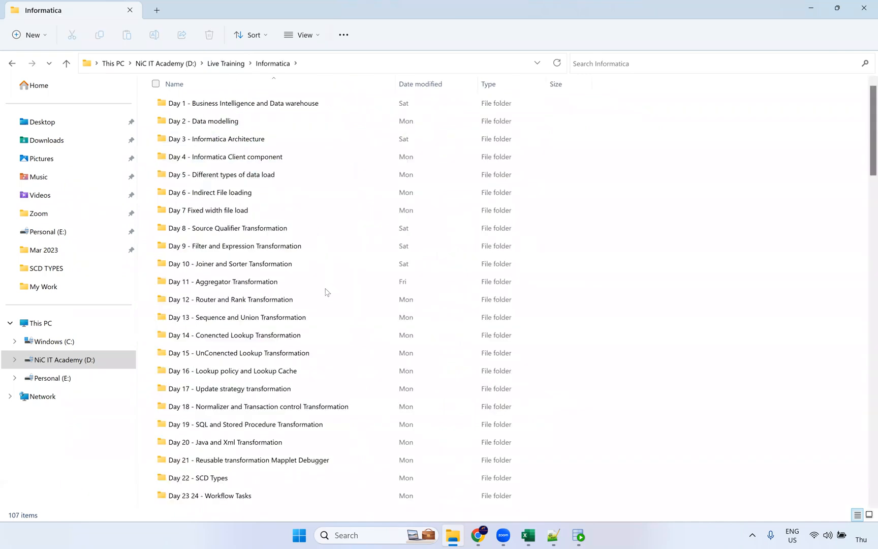
scroll(325, 290, down, 2)
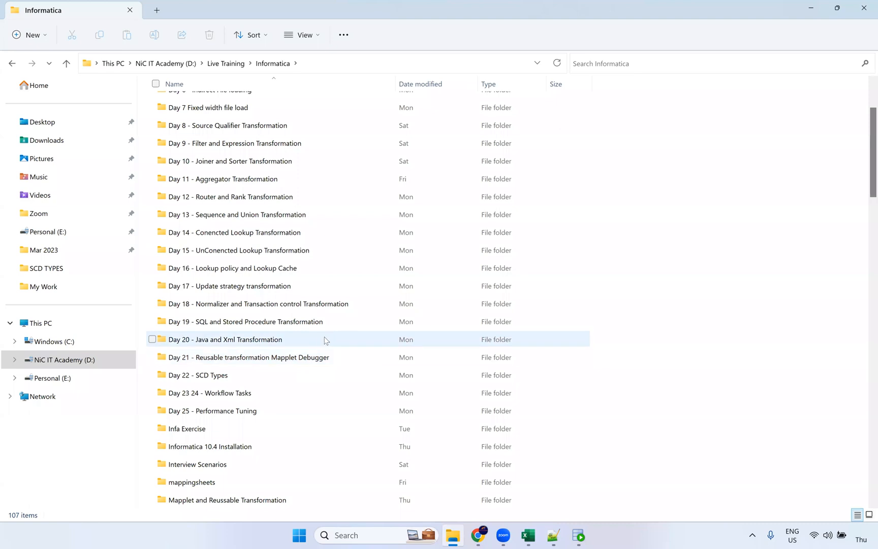
double_click(344, 358)
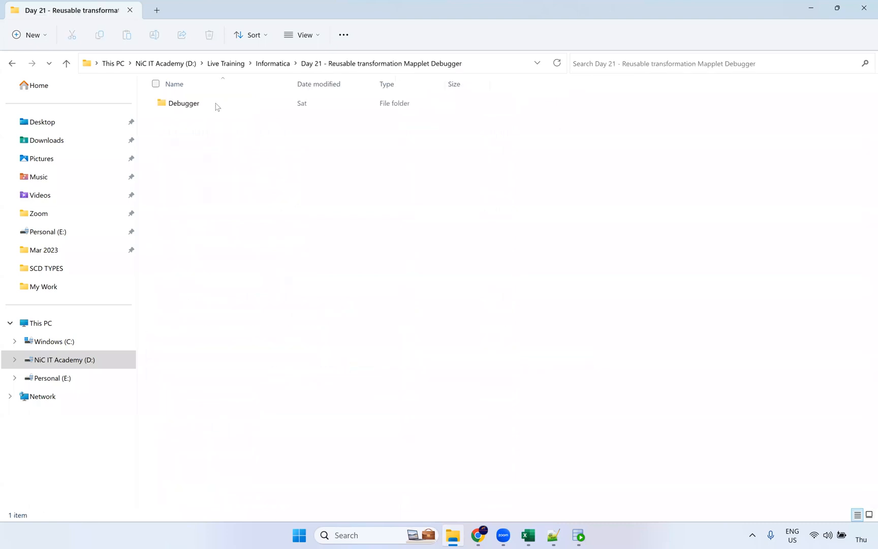
double_click(212, 107)
Open the mapplet Word document from Informatica's Mapplet and Reussable Transformation folder
click(365, 63)
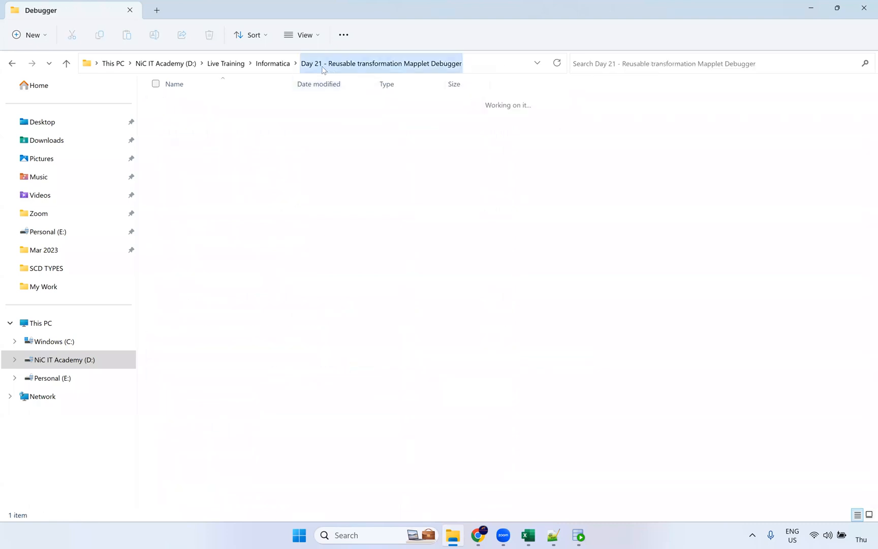
click(273, 63)
scroll(286, 340, down, 3)
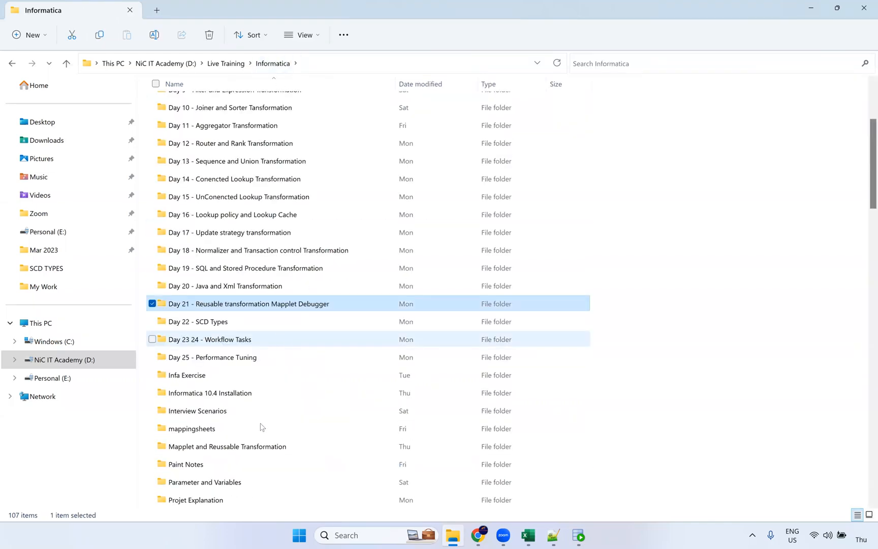
double_click(262, 446)
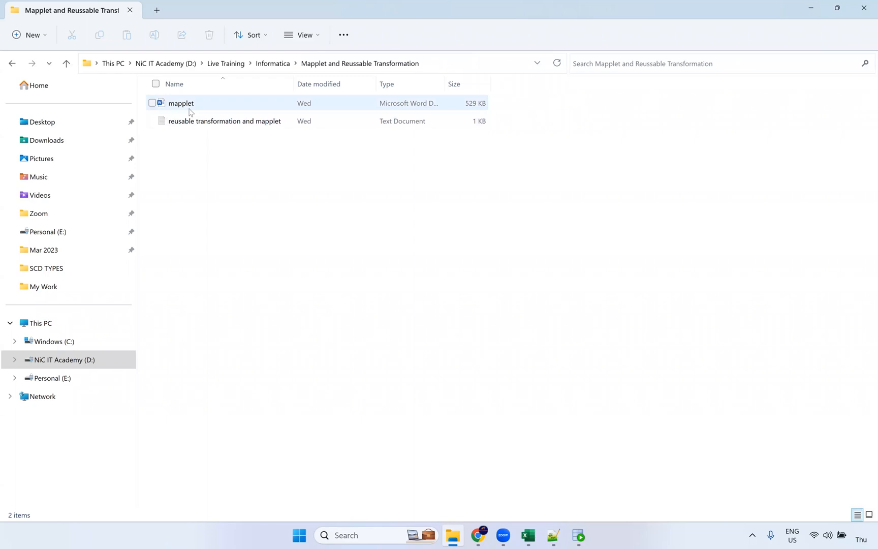
double_click(186, 103)
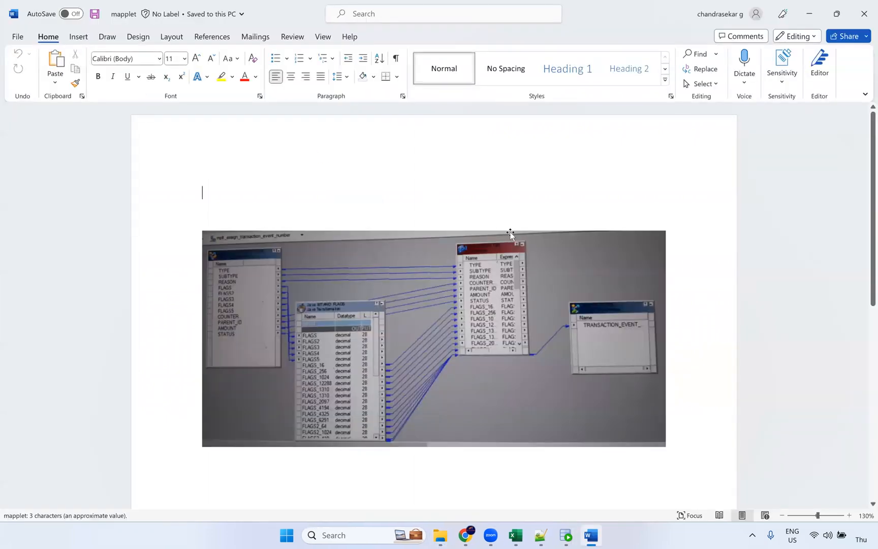
scroll(512, 234, up, 4)
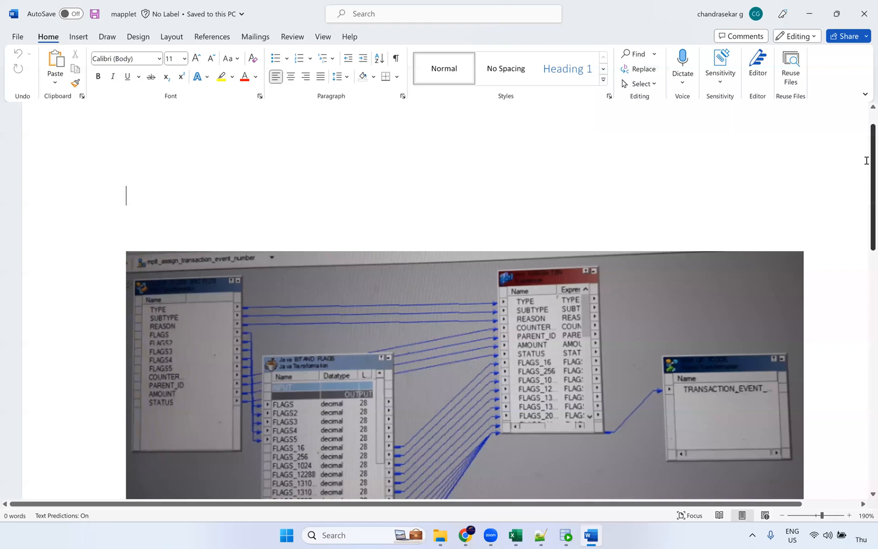
scroll(780, 254, down, 3)
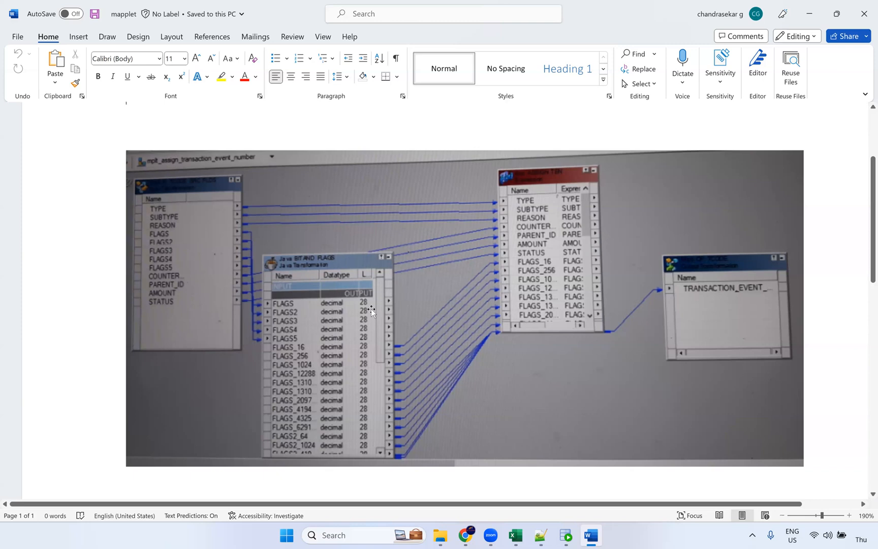
Look over the mplt_assign_transaction_event_number diagram picture, then close the mapplet Word document
click(504, 394)
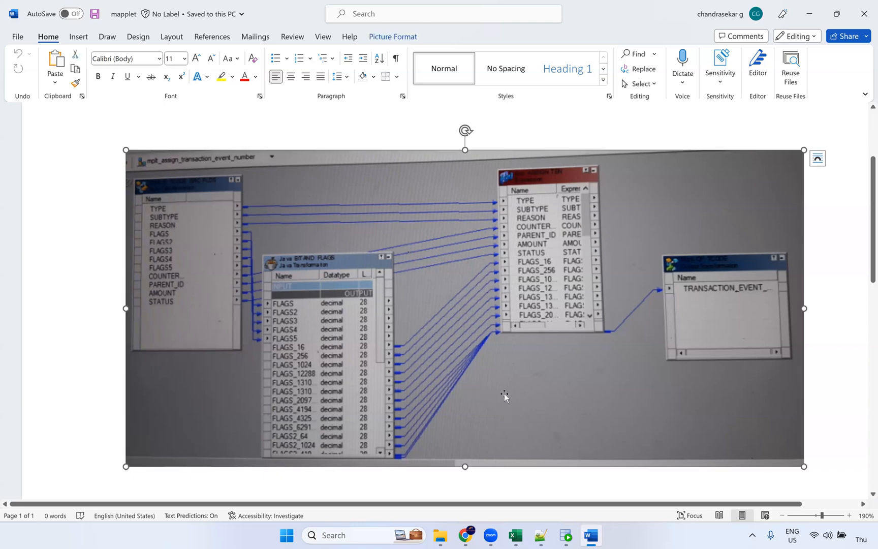
click(488, 484)
click(64, 329)
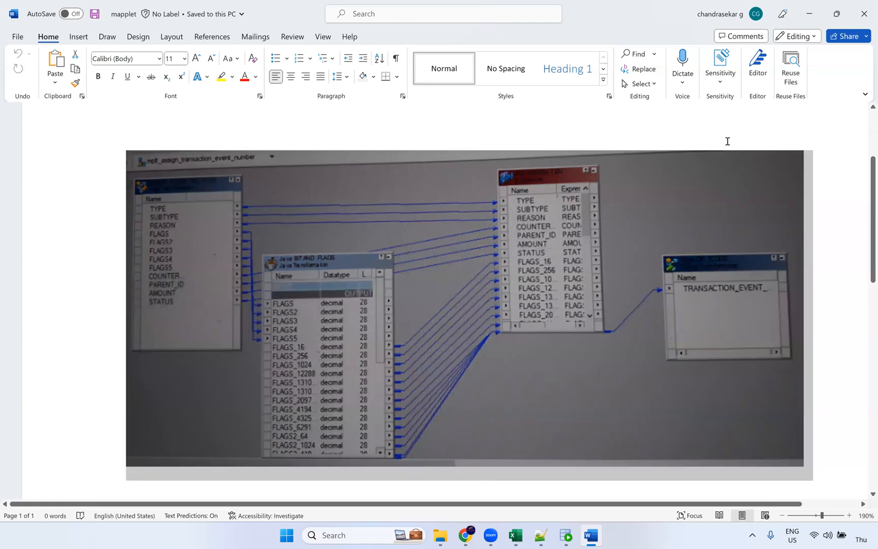
click(813, 145)
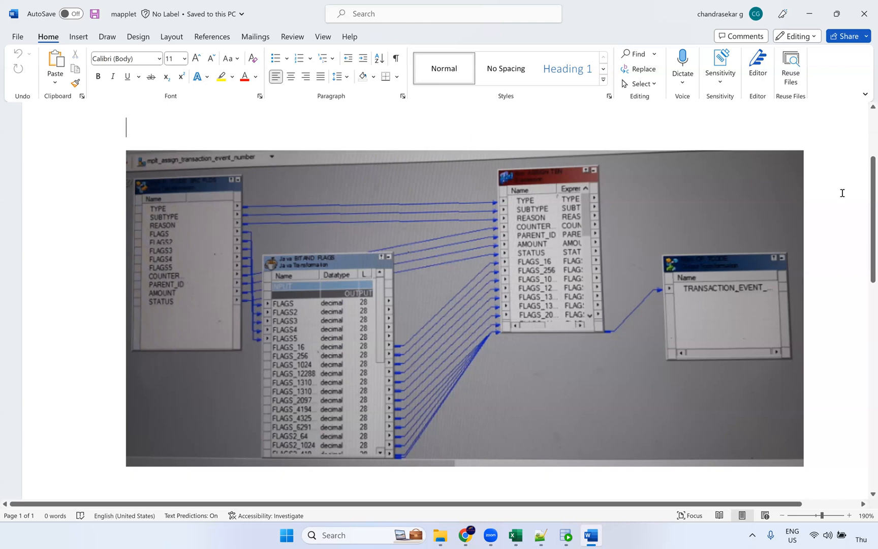
click(863, 15)
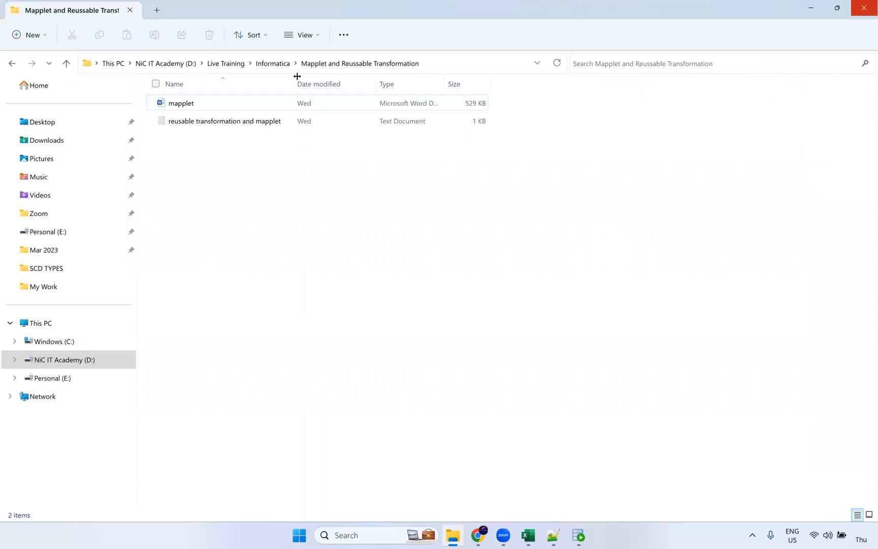
Open Live Training > IICS in File Explorer, then bring back the Mapping1 browser window
click(277, 67)
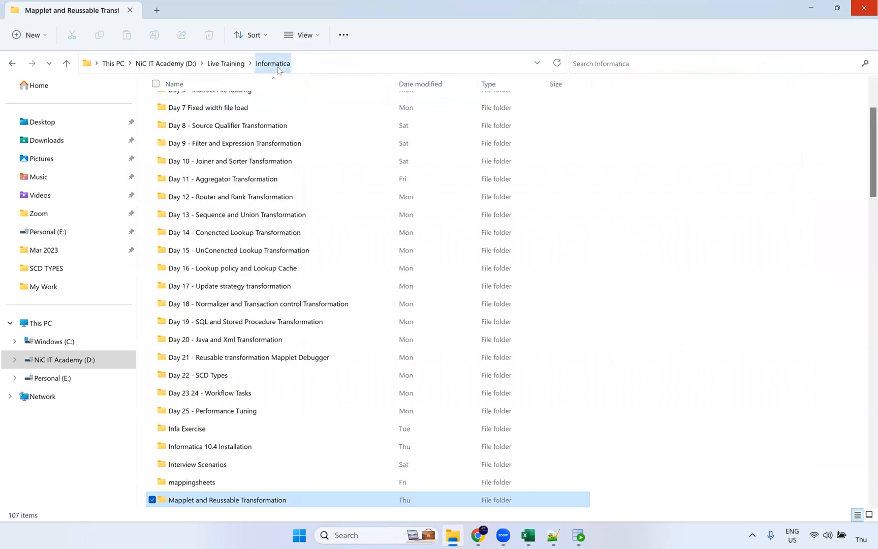
click(214, 65)
double_click(188, 156)
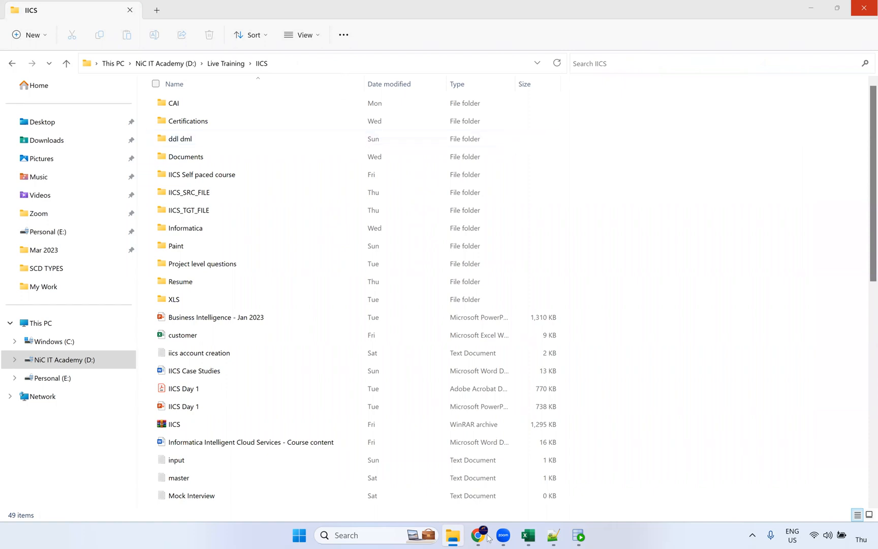
mouse_move(487, 538)
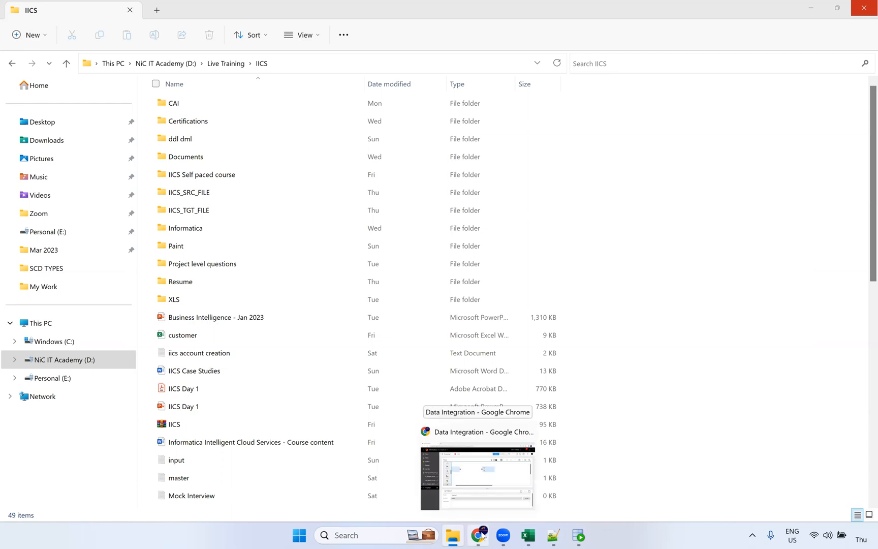
click(497, 476)
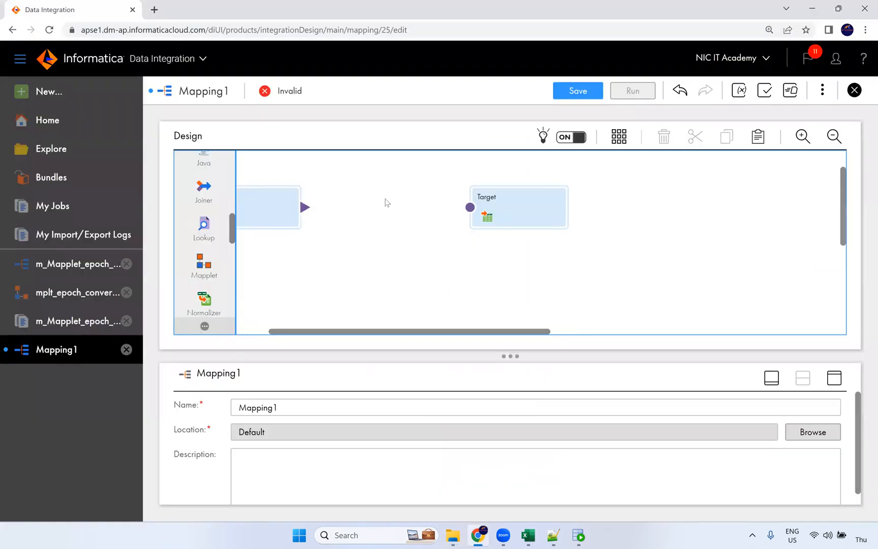
Switch from Mapping1 to the m_Mapplet_epoch_converter tab showing Source, Mapplet and Target
drag(369, 334, 335, 333)
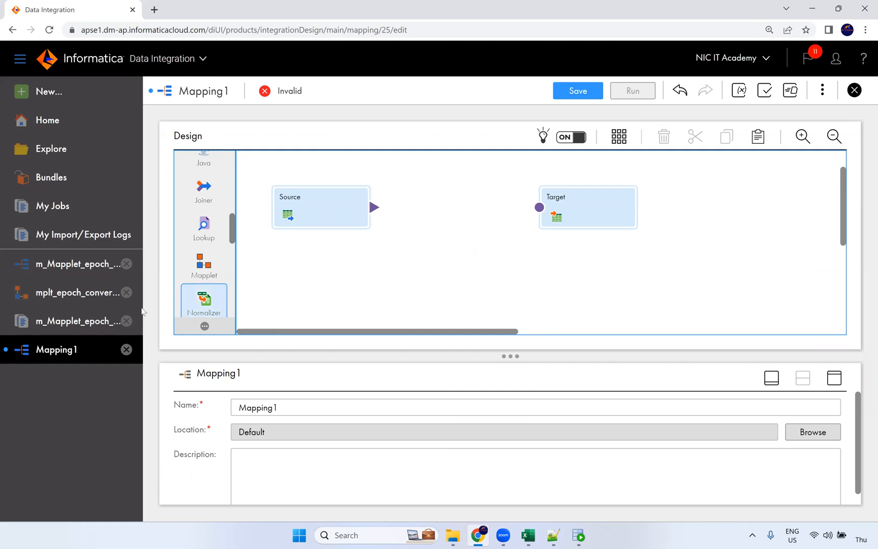
click(74, 269)
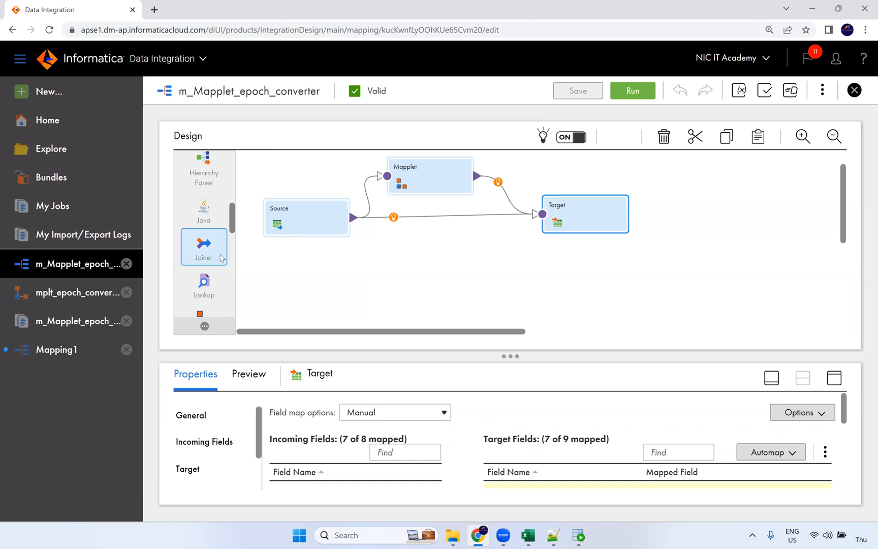
scroll(221, 257, up, 5)
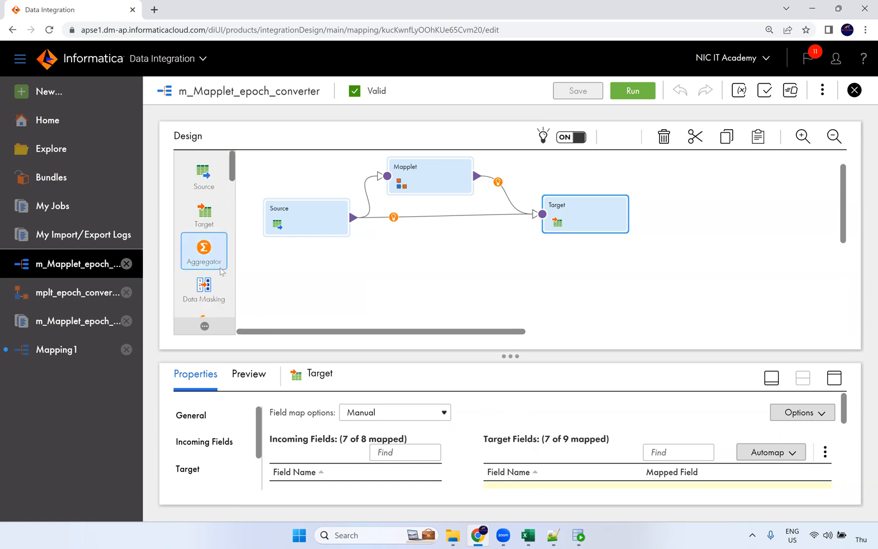
scroll(214, 231, down, 10)
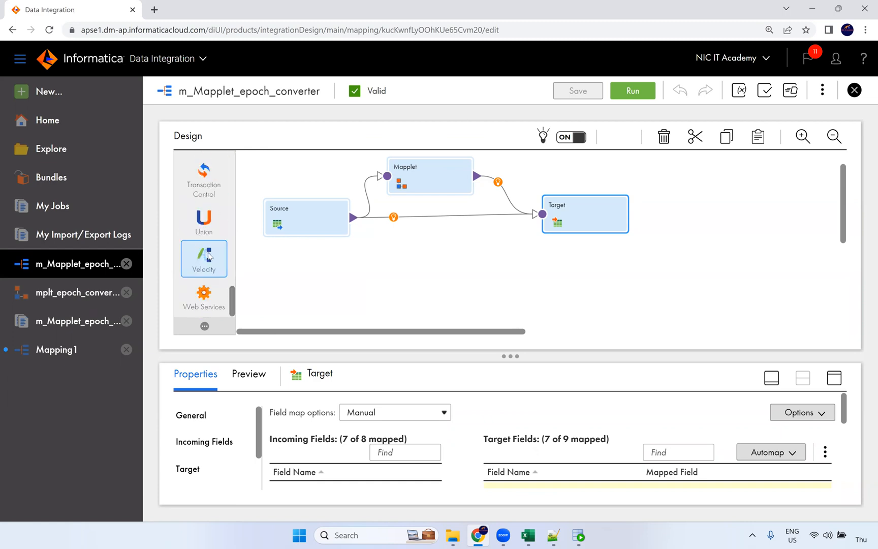
scroll(211, 259, up, 3)
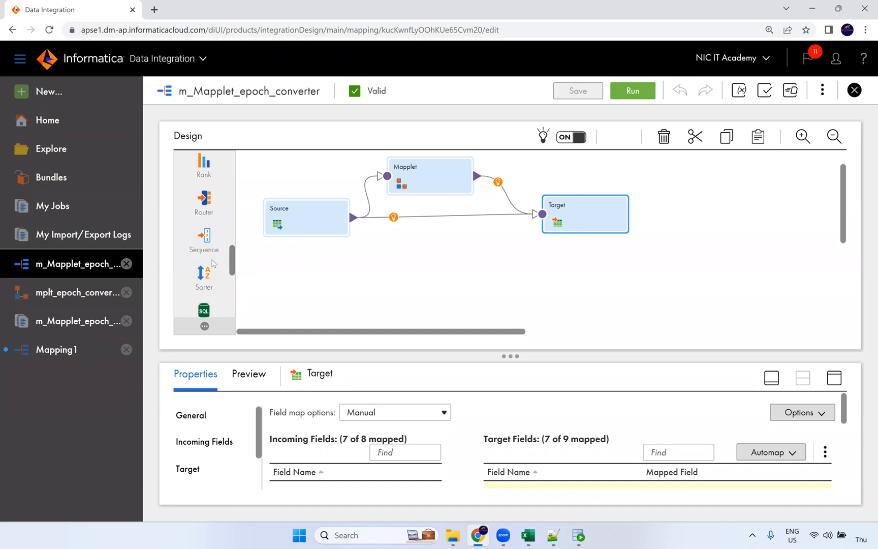
scroll(214, 251, up, 4)
scroll(213, 234, up, 4)
scroll(205, 228, up, 3)
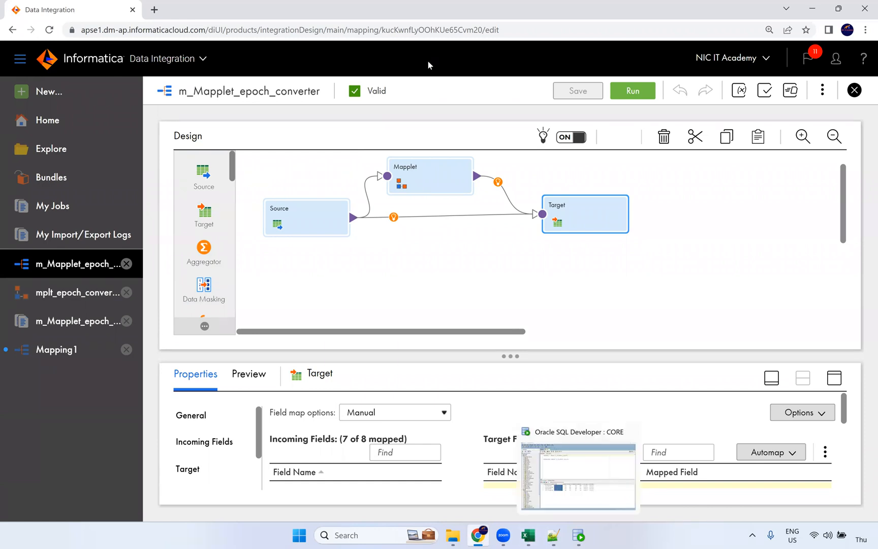
Open the IICS Documents folder of transformation lessons, then go back to m_Mapplet_epoch_converter
click(452, 535)
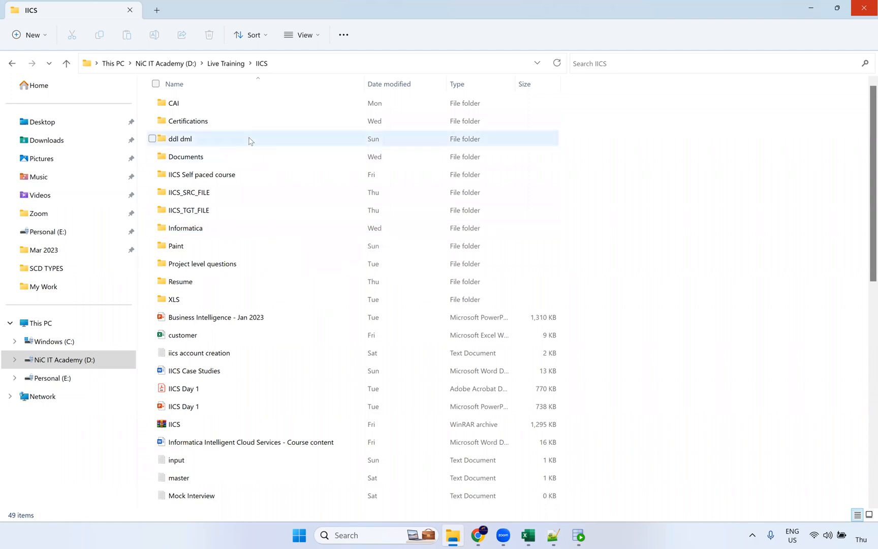
double_click(237, 156)
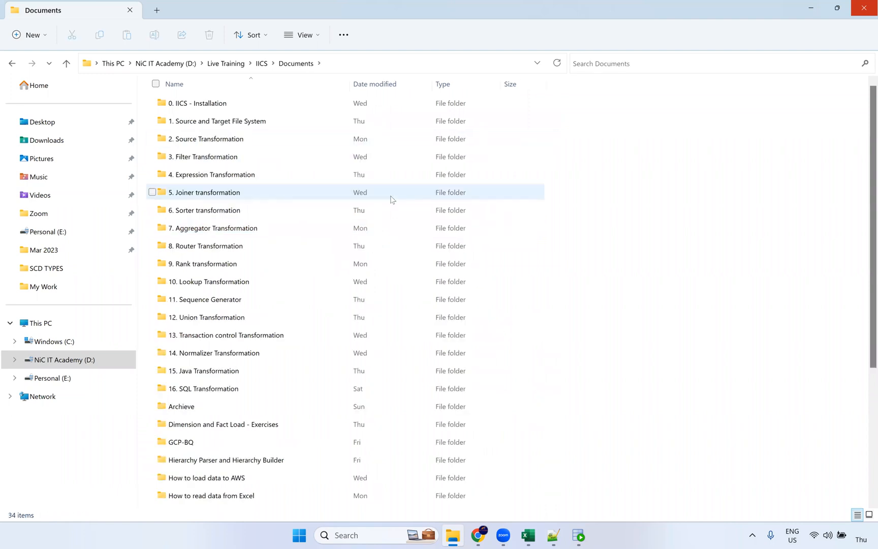
click(477, 534)
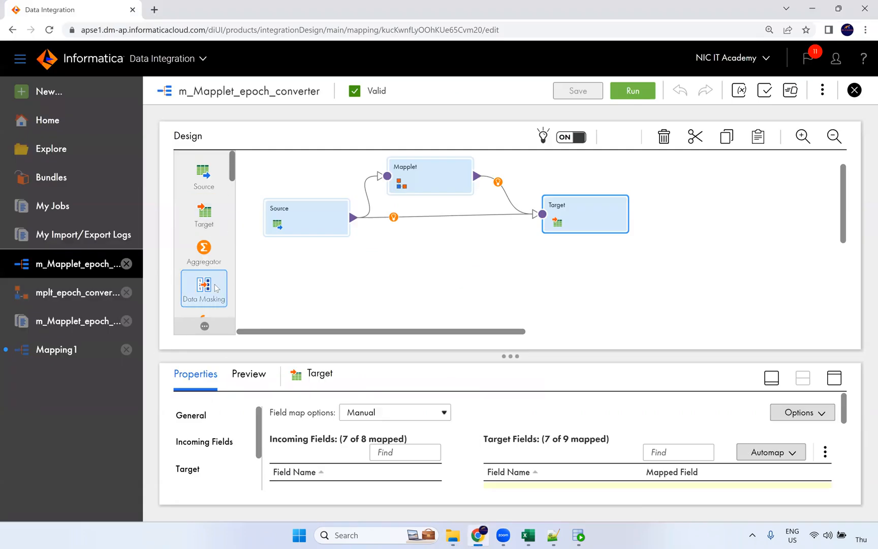
Open the New Asset dialog on Components and scroll through the reusable component types
click(42, 100)
click(169, 169)
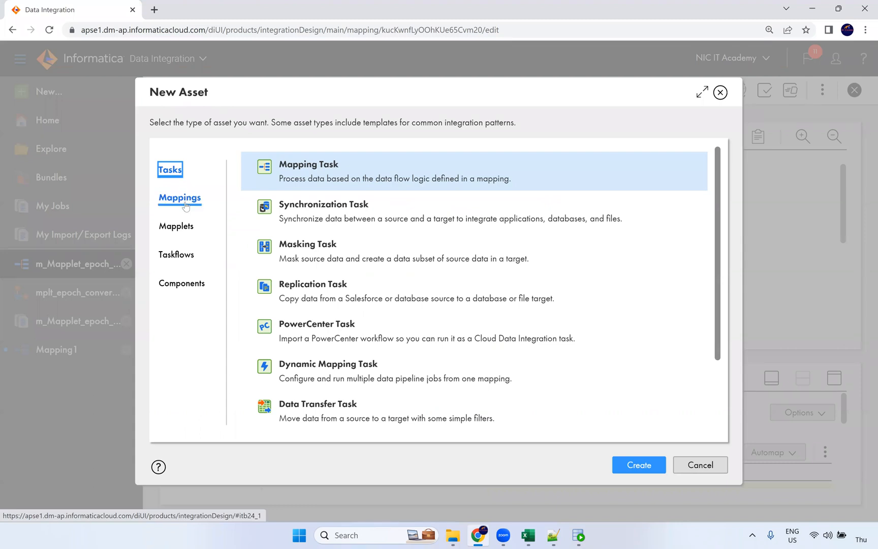
click(181, 286)
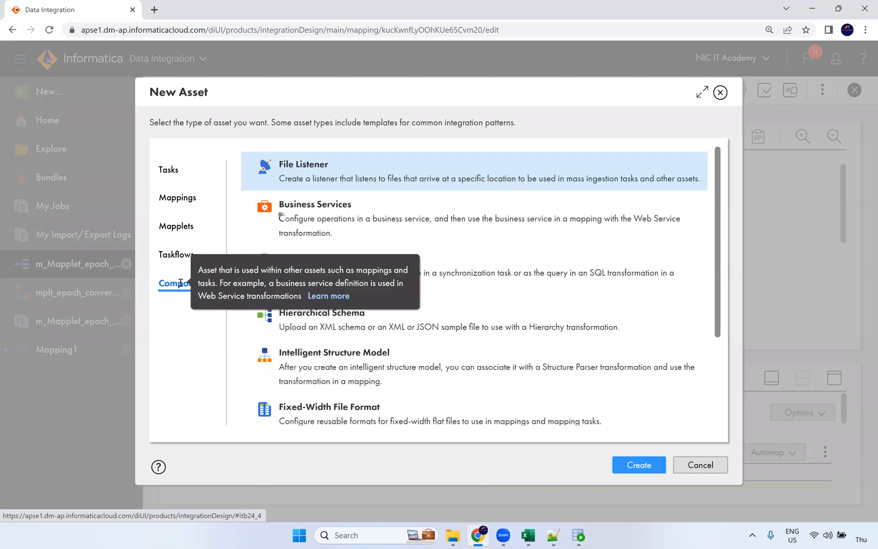
scroll(371, 279, down, 3)
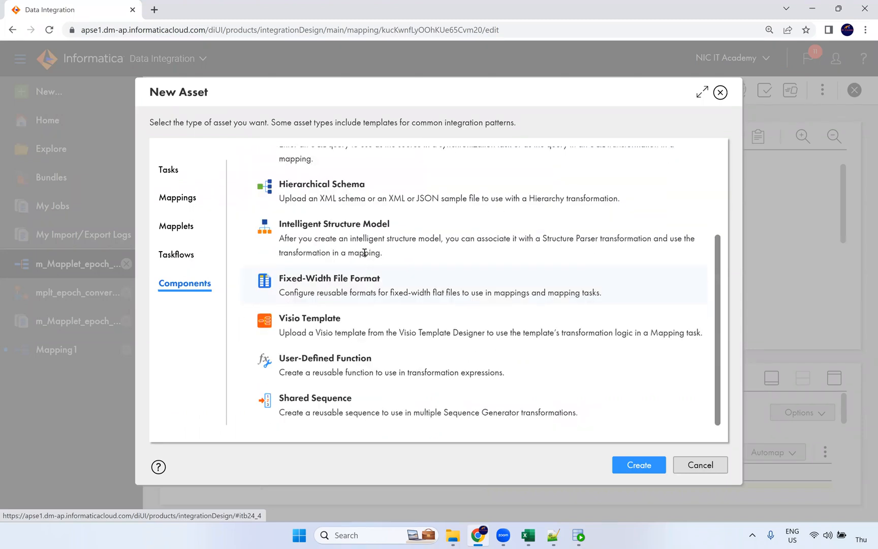
scroll(350, 293, up, 3)
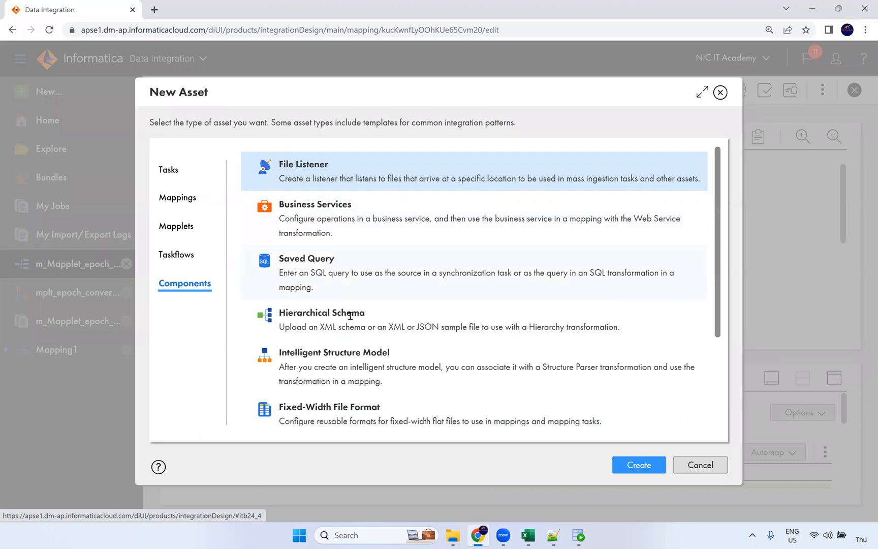
scroll(350, 365, down, 1)
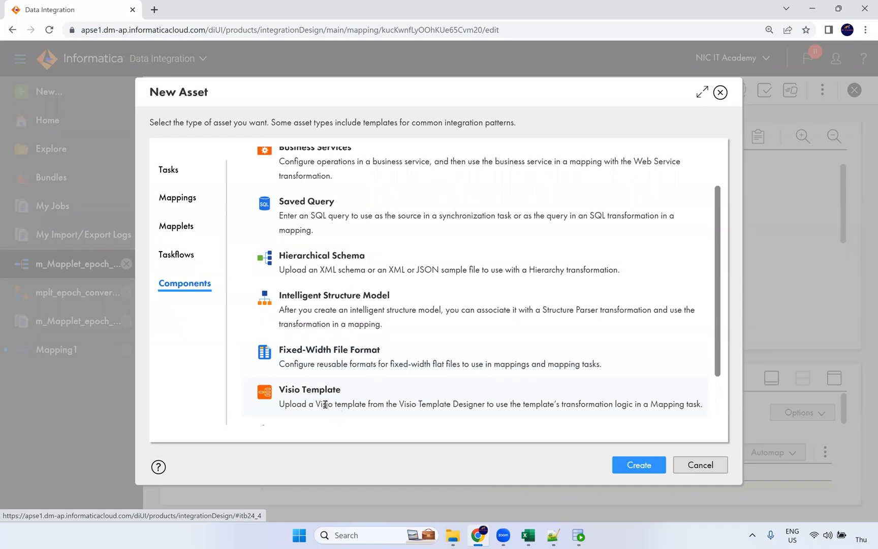
Highlight the Visio Template description and title, then scroll the component list again
drag(324, 404, 391, 412)
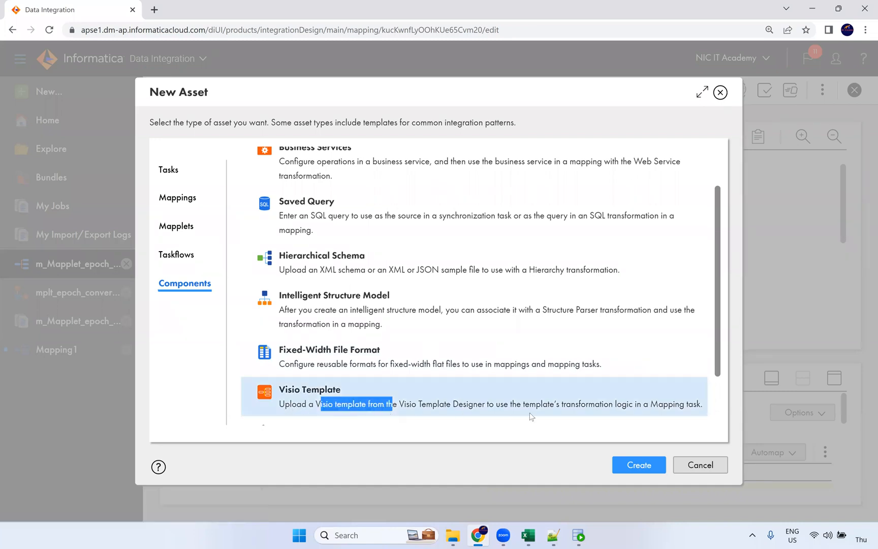
drag(565, 405, 628, 414)
click(340, 403)
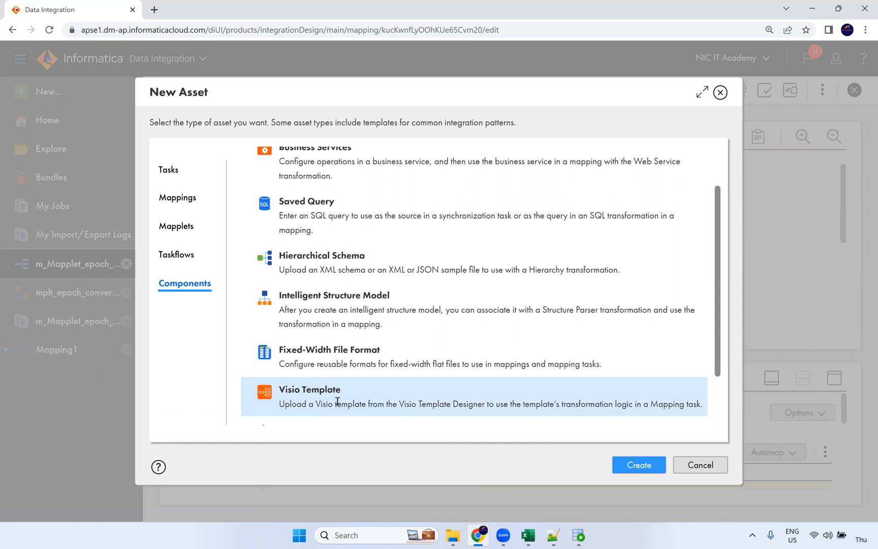
drag(334, 397, 277, 391)
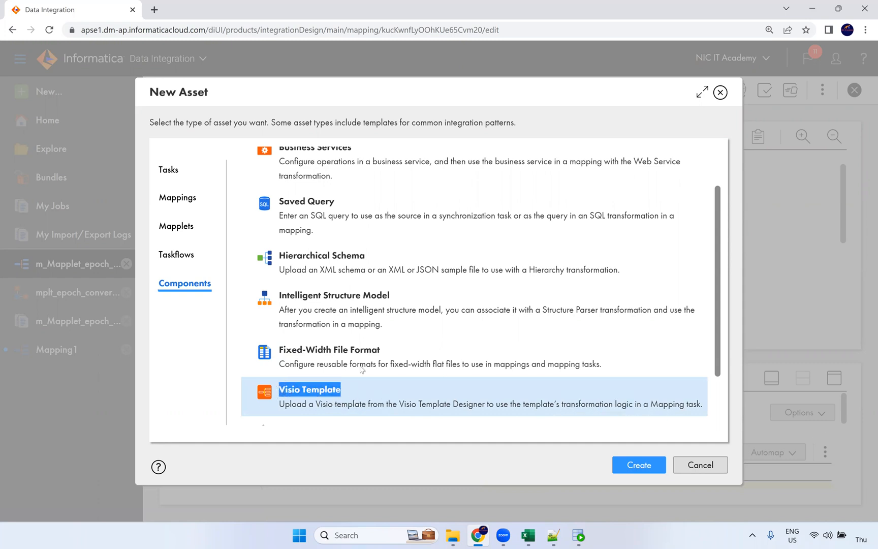
scroll(350, 204, up, 2)
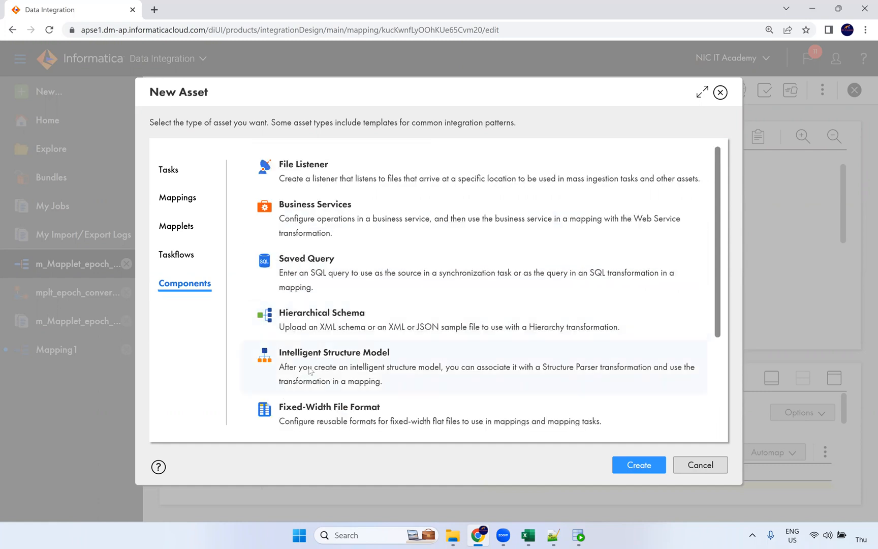
scroll(312, 281, down, 2)
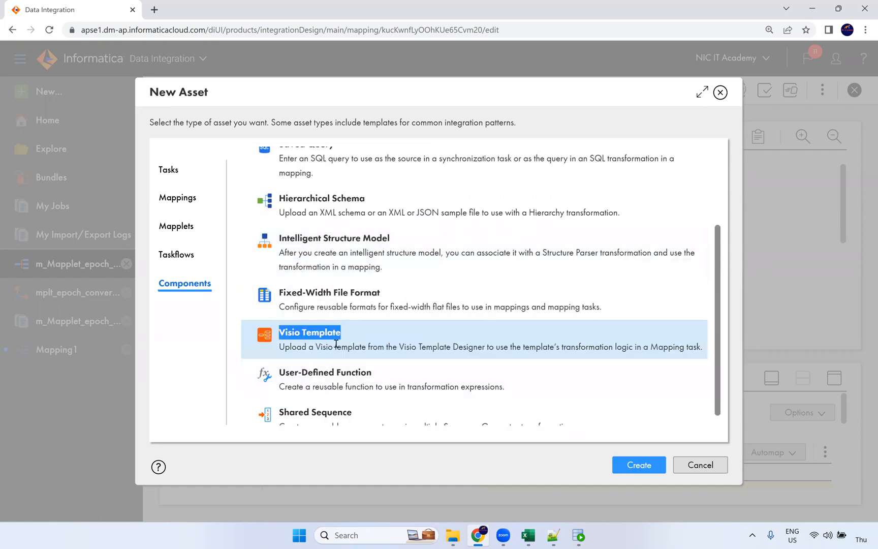
scroll(317, 336, down, 1)
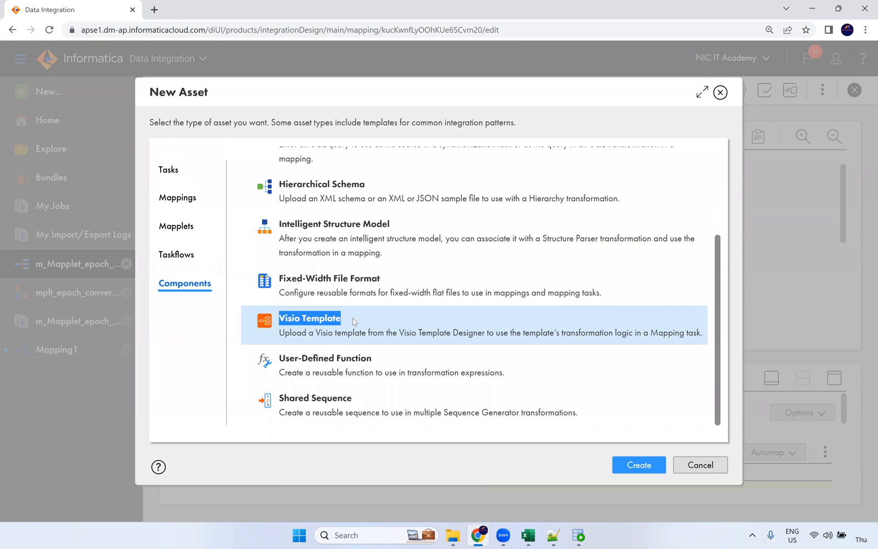
scroll(341, 348, up, 1)
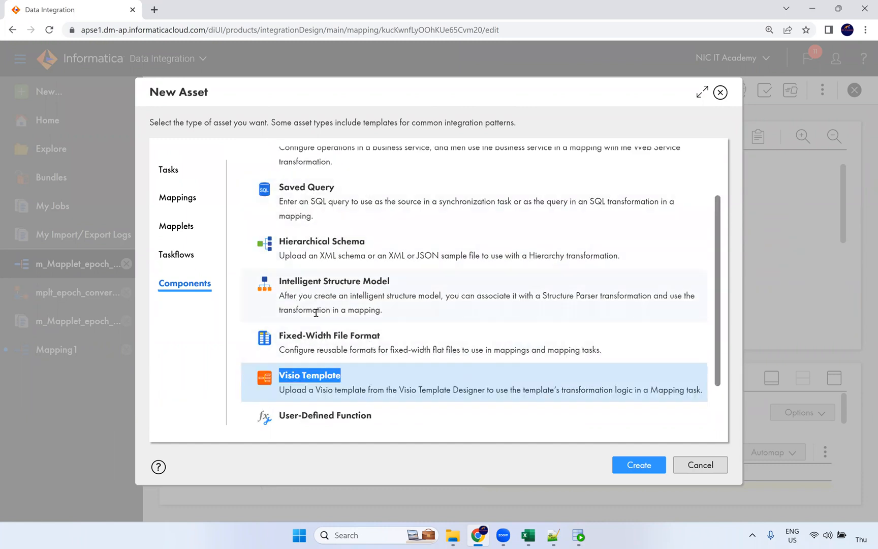
scroll(342, 256, up, 2)
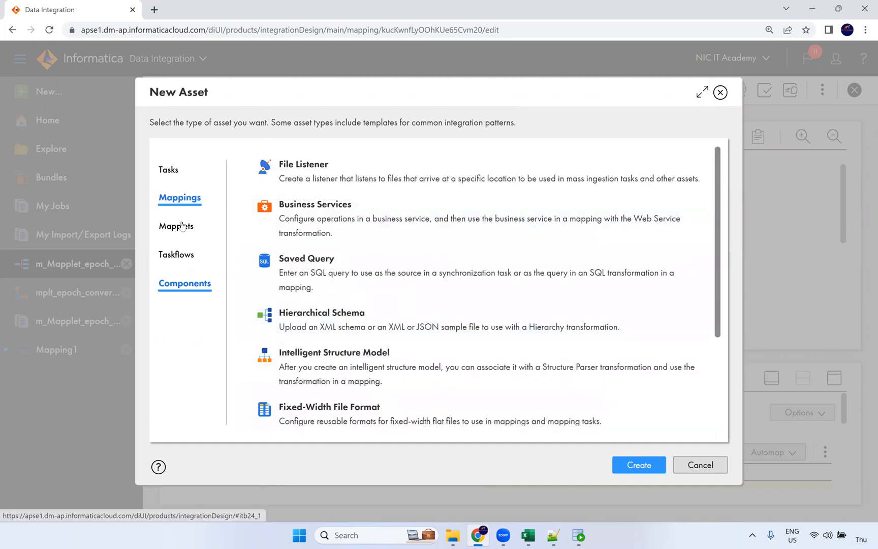
Switch to Tasks and review Mapping, Synchronization and Replication Task, then close the Components popup
click(173, 174)
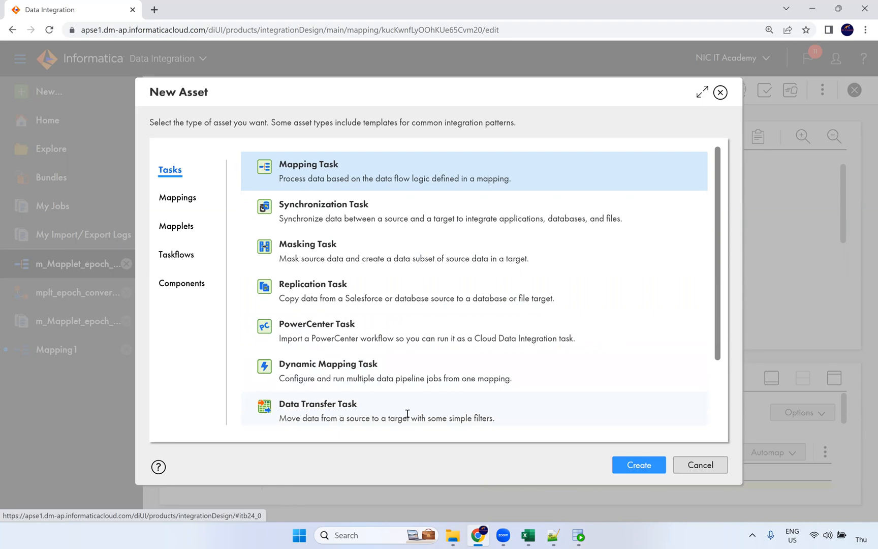
scroll(392, 196, down, 3)
scroll(356, 304, up, 3)
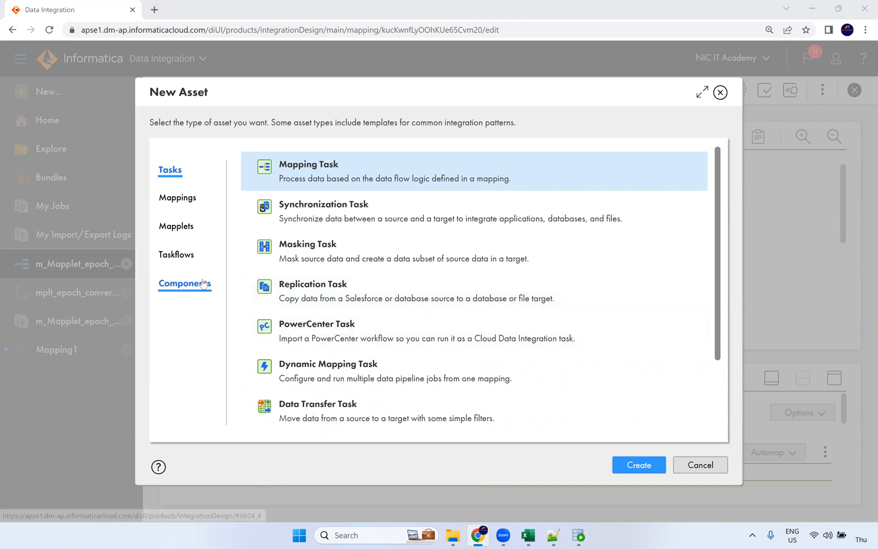
mouse_move(204, 283)
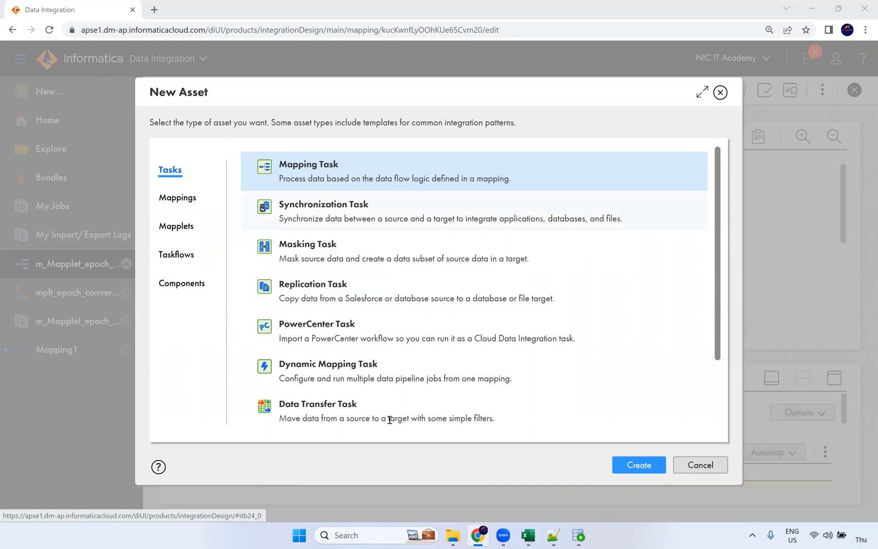
click(186, 196)
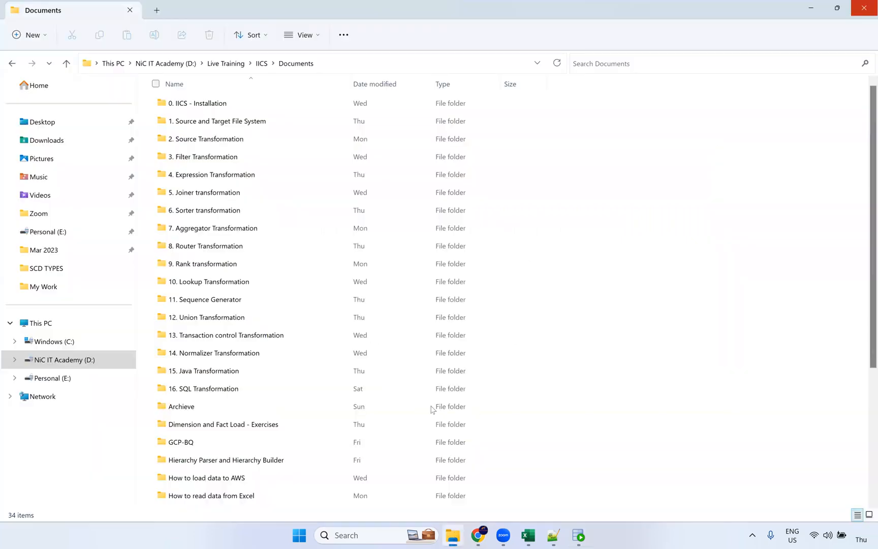
Browse the Documents folder and look inside the Task in iics folder
click(453, 535)
scroll(268, 371, down, 4)
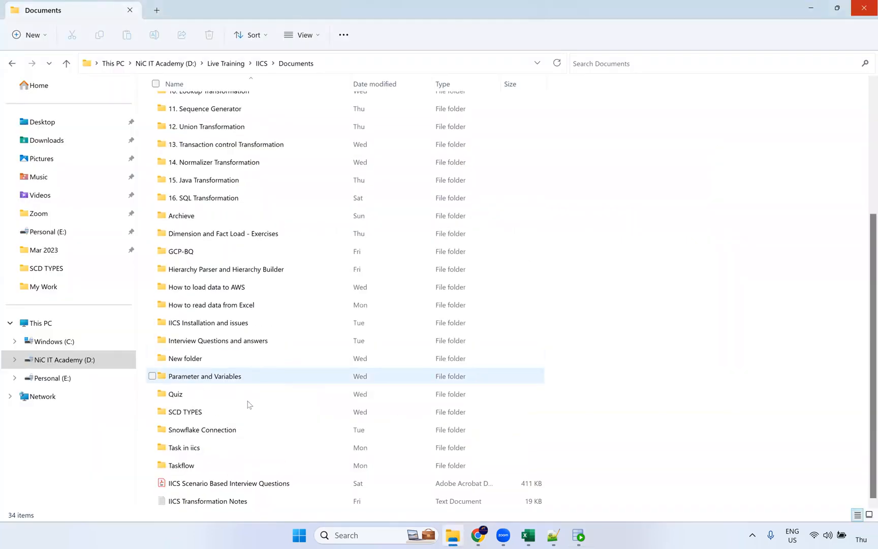
double_click(225, 447)
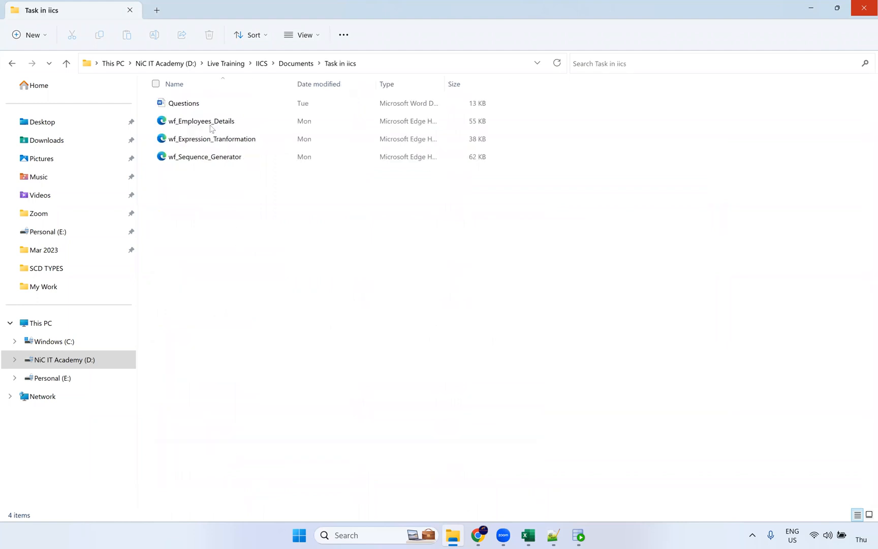
click(296, 63)
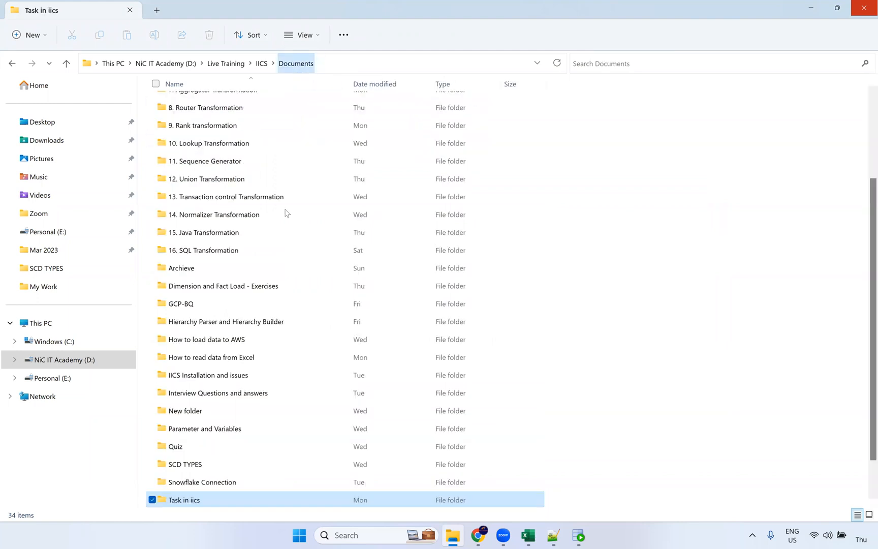
scroll(255, 383, down, 1)
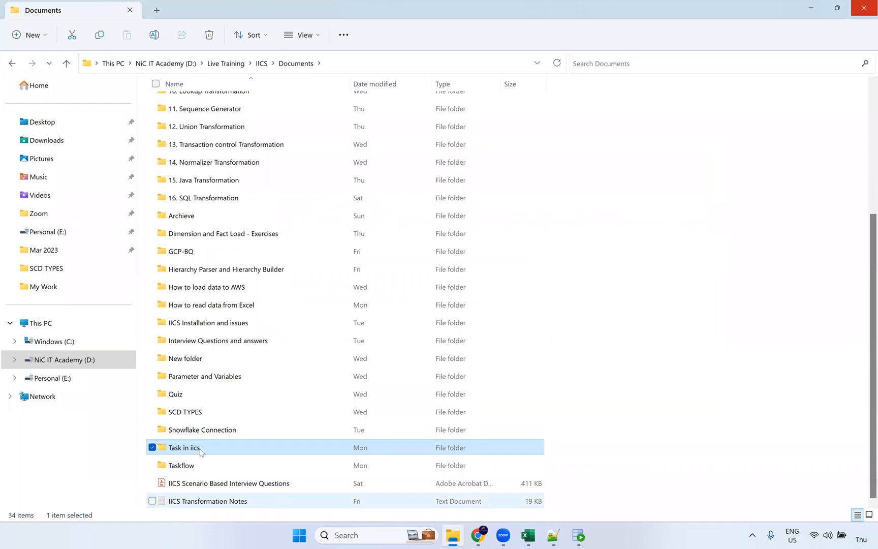
Go up to the IICS folder and open the 'tasks in iics' file in Notepad
click(261, 63)
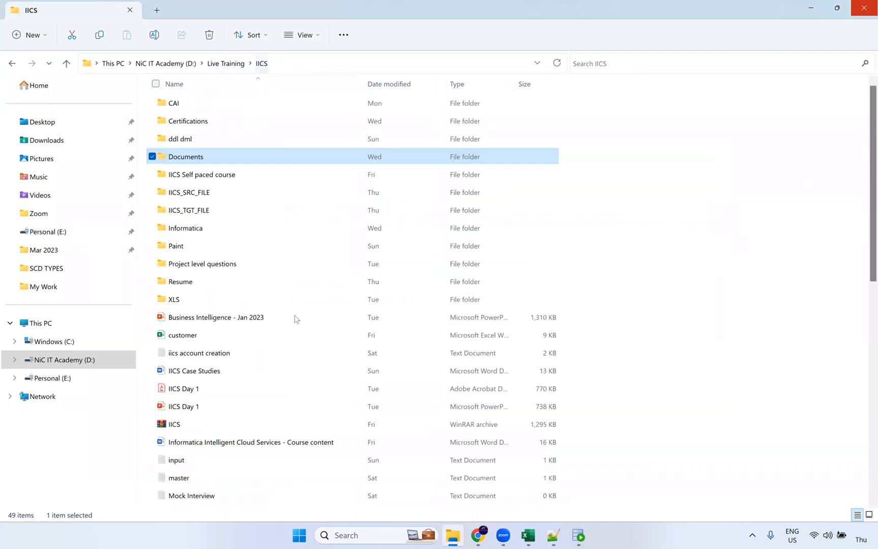
scroll(277, 400, down, 2)
scroll(233, 248, up, 1)
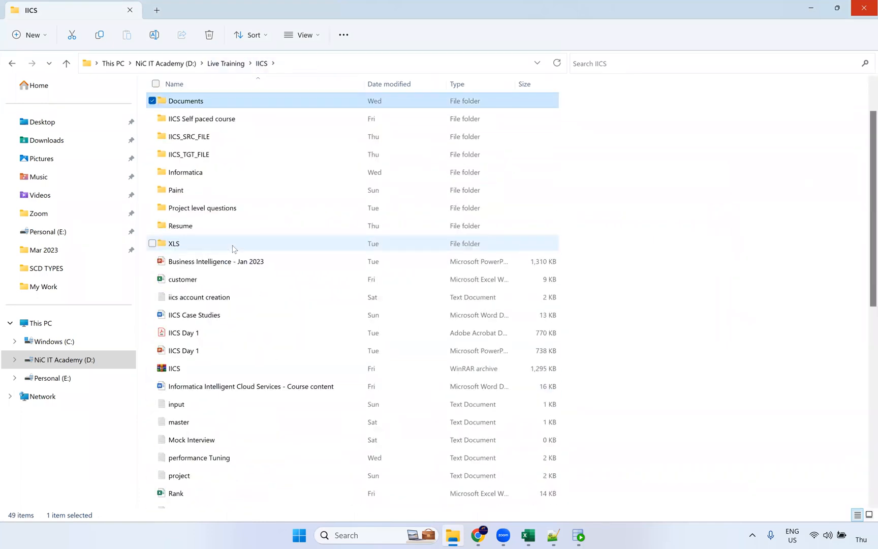
scroll(232, 249, down, 4)
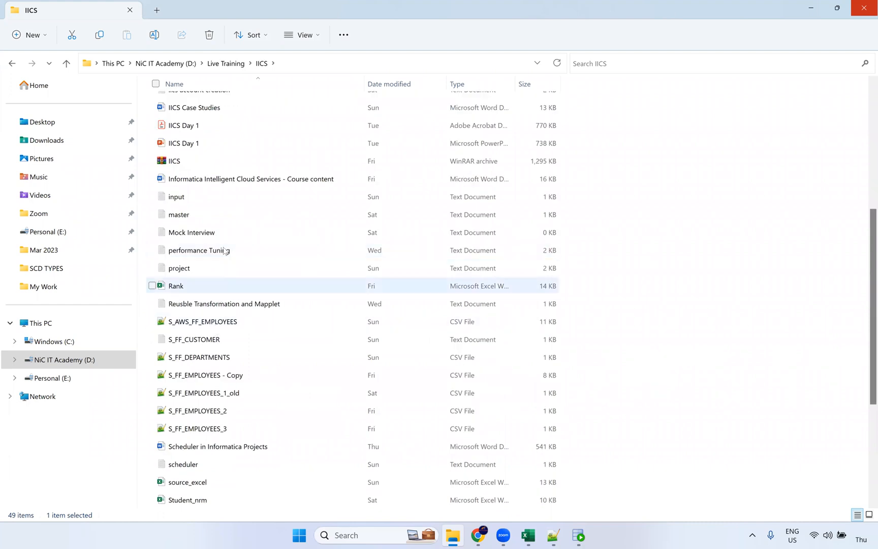
click(226, 251)
key(t)
key(t)
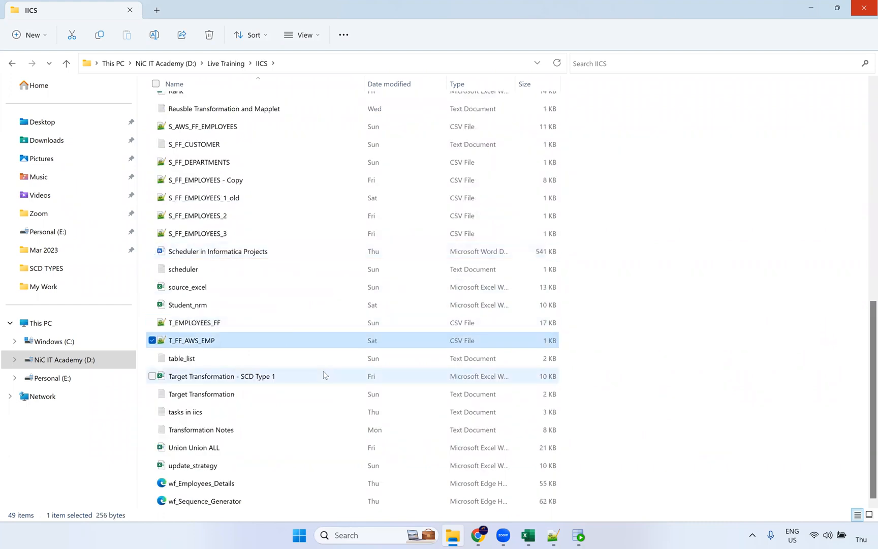
double_click(244, 413)
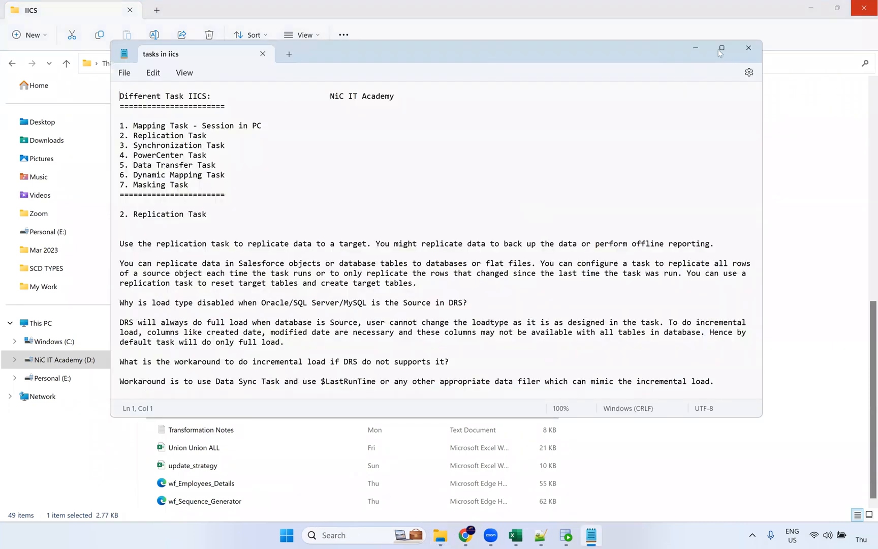
Maximize Notepad and zoom the tasks notes to 130%
click(721, 48)
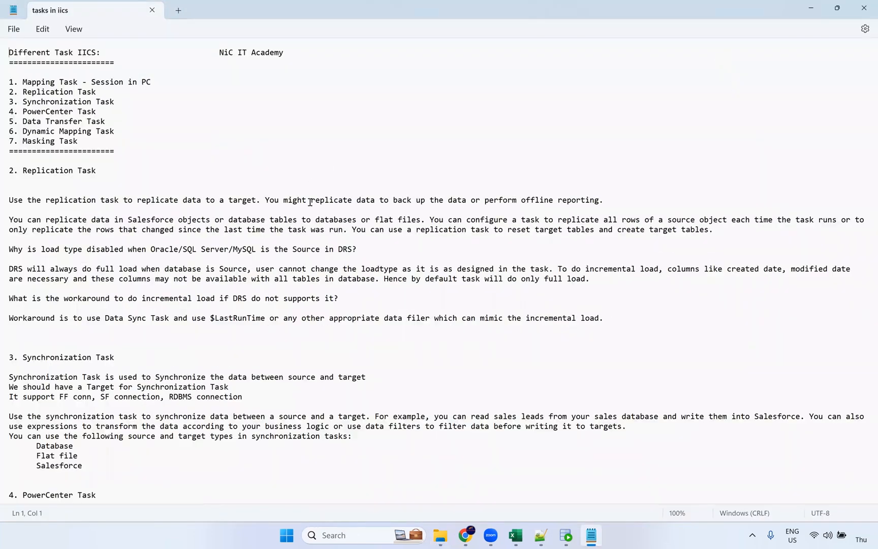
scroll(310, 202, up, 2)
scroll(40, 89, up, 1)
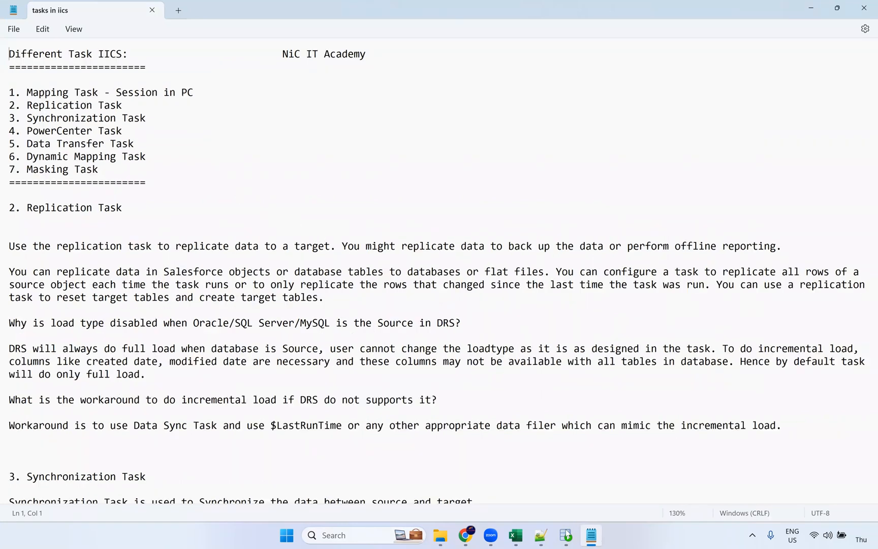
Compare with the New Asset dialog, then highlight the 'Replication Task' heading on line 13
click(465, 534)
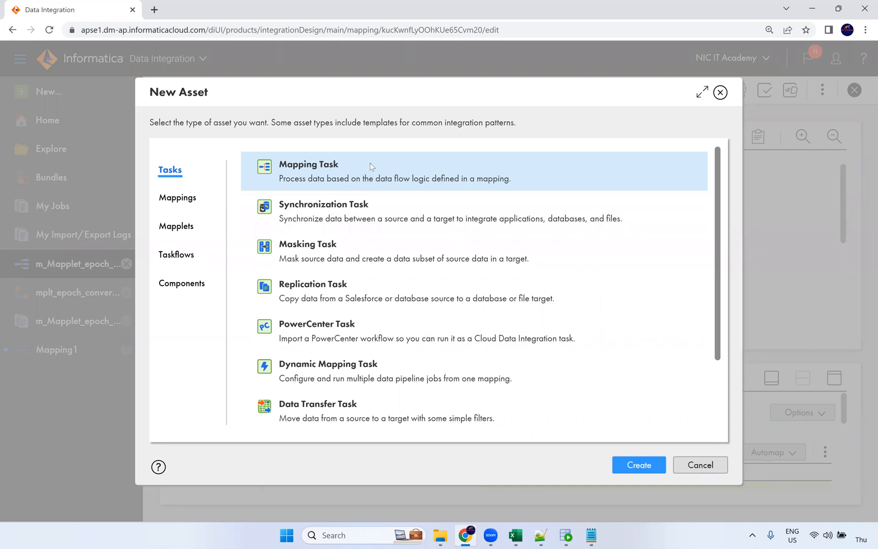
key(alt+Tab)
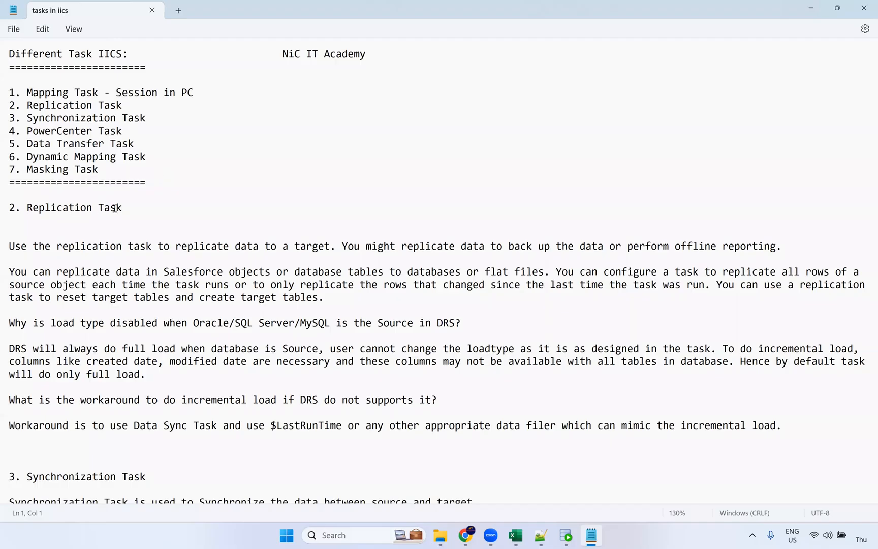
drag(27, 208, 123, 208)
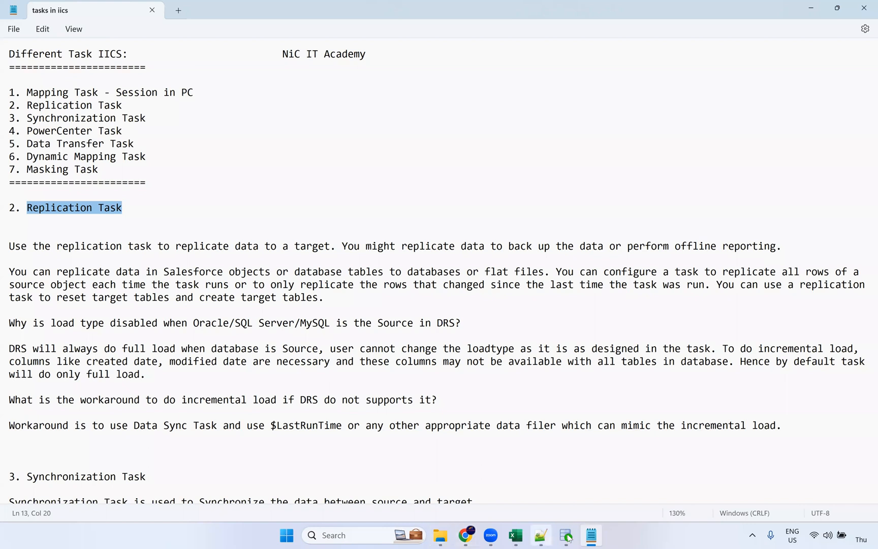
mouse_move(479, 537)
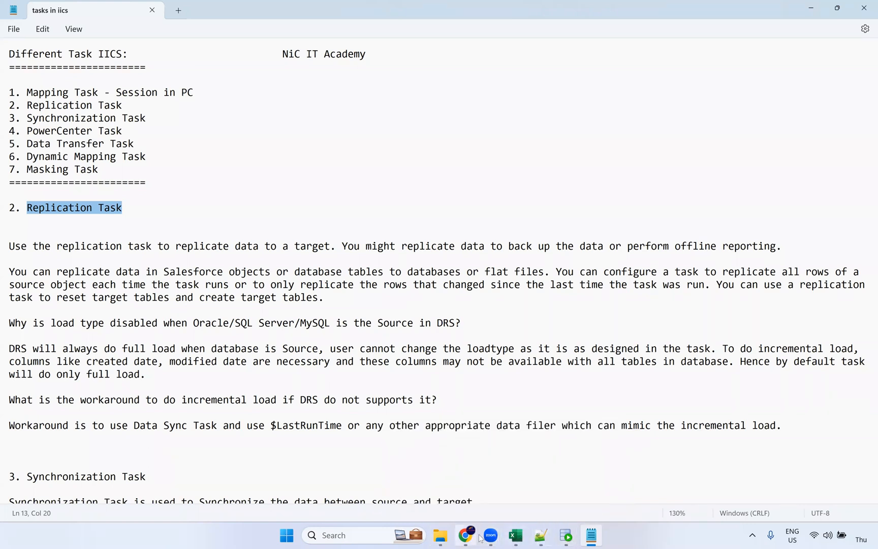
click(358, 537)
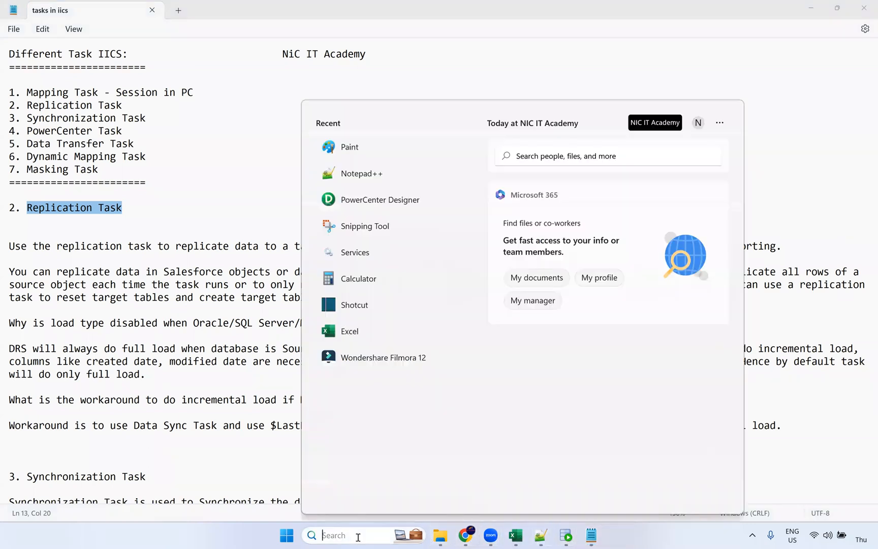
Launch Paint and draw a tall rounded rectangle on the left of the canvas
text(painth)
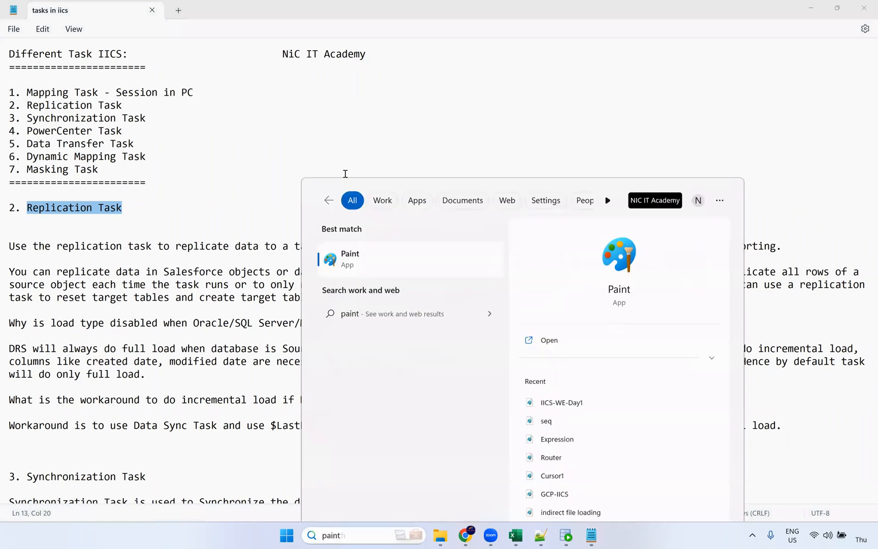
key(Return)
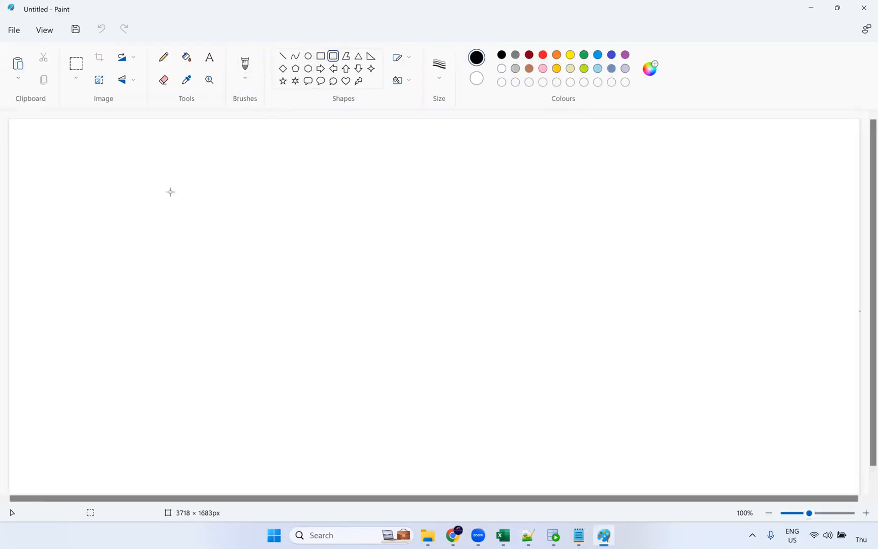
drag(164, 226, 167, 229)
drag(287, 367, 290, 399)
drag(238, 317, 203, 309)
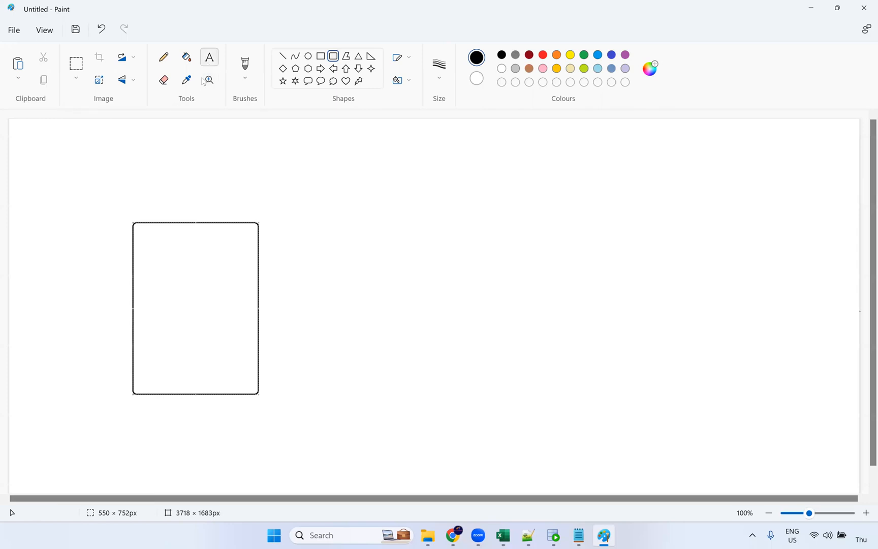
Label the left box 'USA', draw a second box on the right, and label it 'EU'
click(168, 206)
text(USA)
click(279, 220)
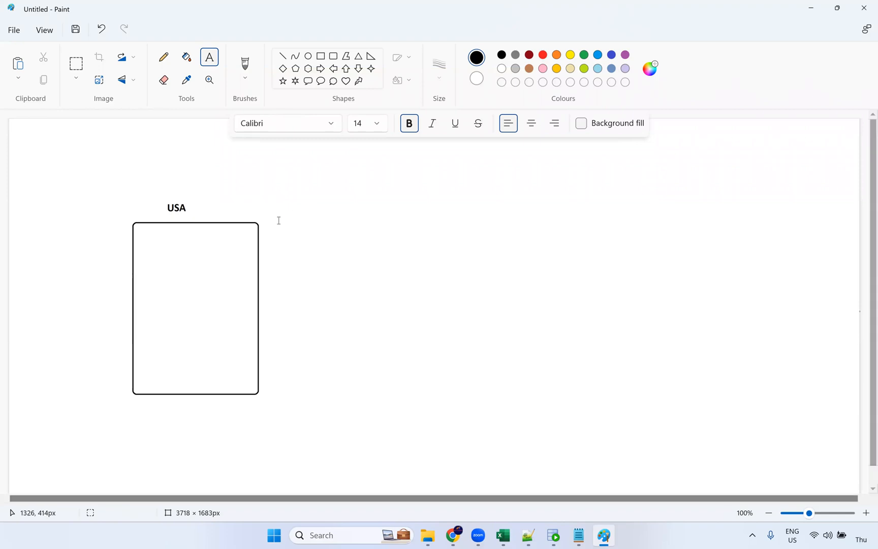
click(333, 55)
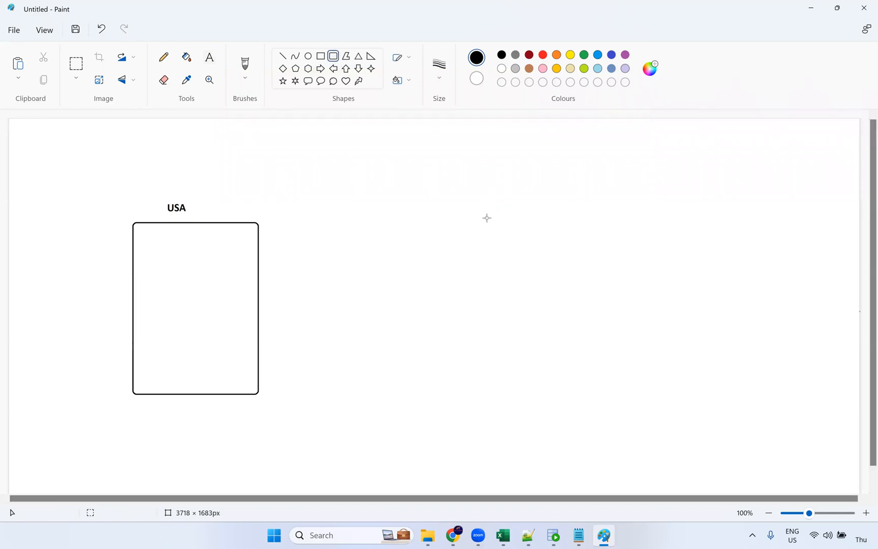
drag(462, 213, 582, 392)
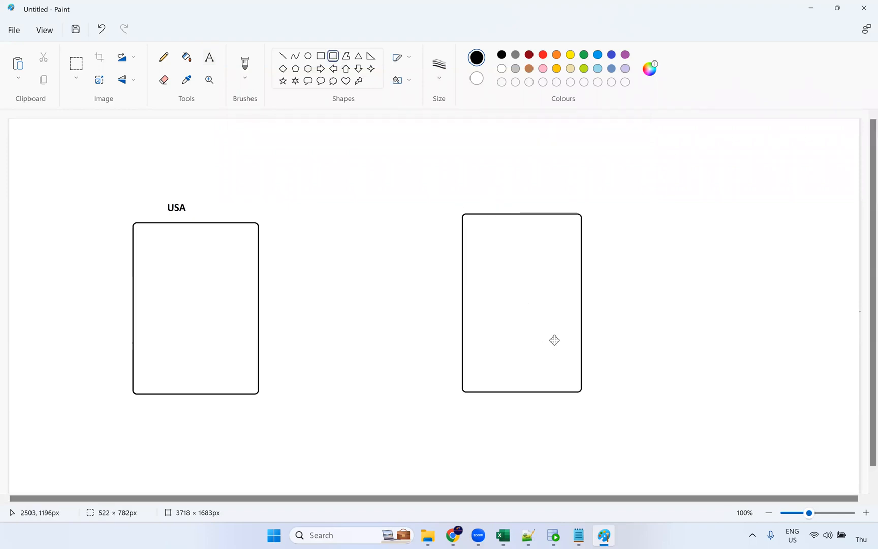
click(212, 57)
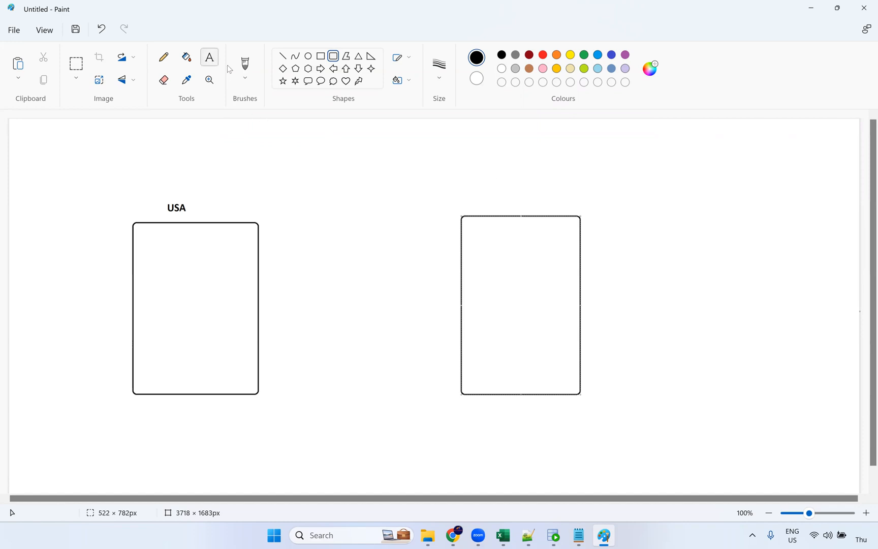
click(503, 202)
text(EU)
click(213, 253)
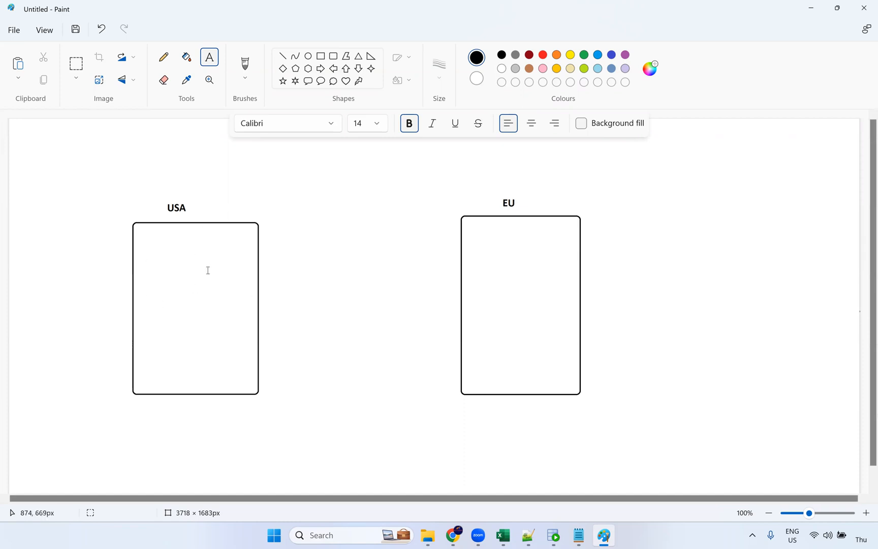
Draw a Pencil arrow from the USA box to the EU box
click(164, 63)
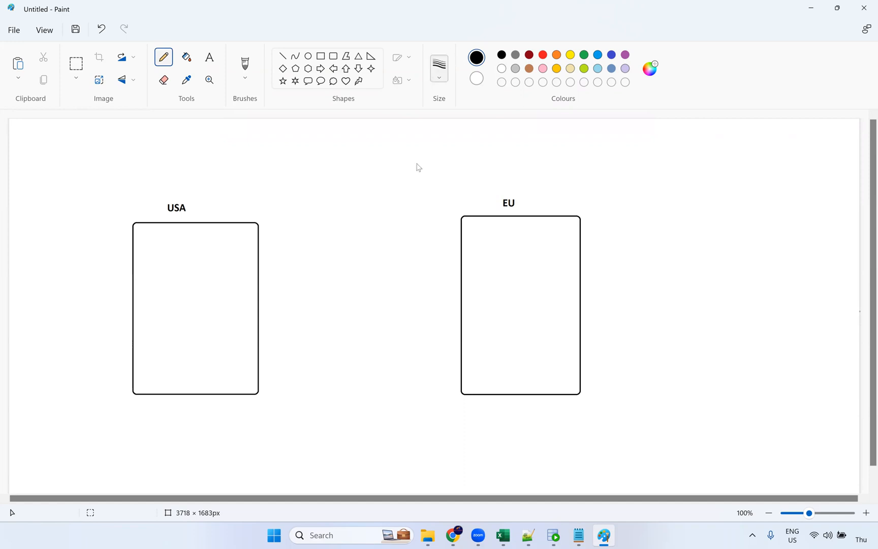
mouse_move(251, 309)
mouse_down()
mouse_move(462, 295)
mouse_move(451, 313)
mouse_up()
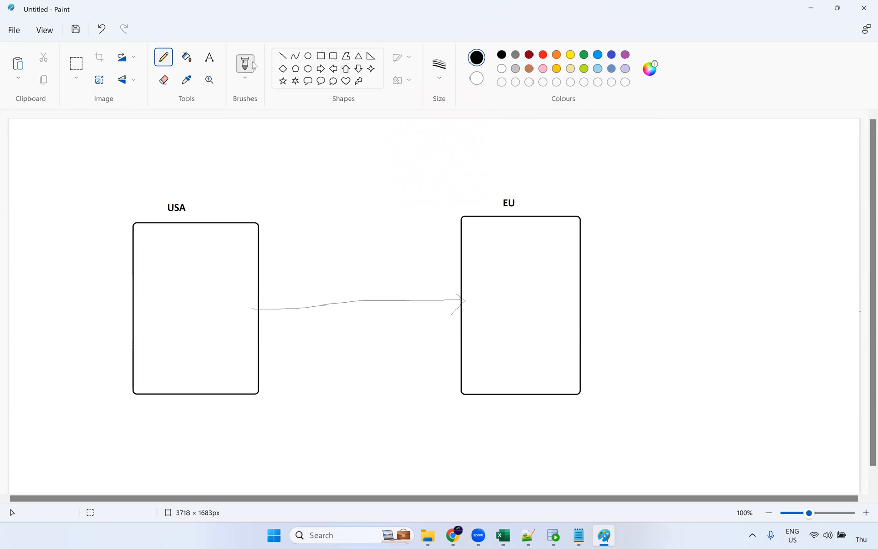
click(445, 71)
click(445, 152)
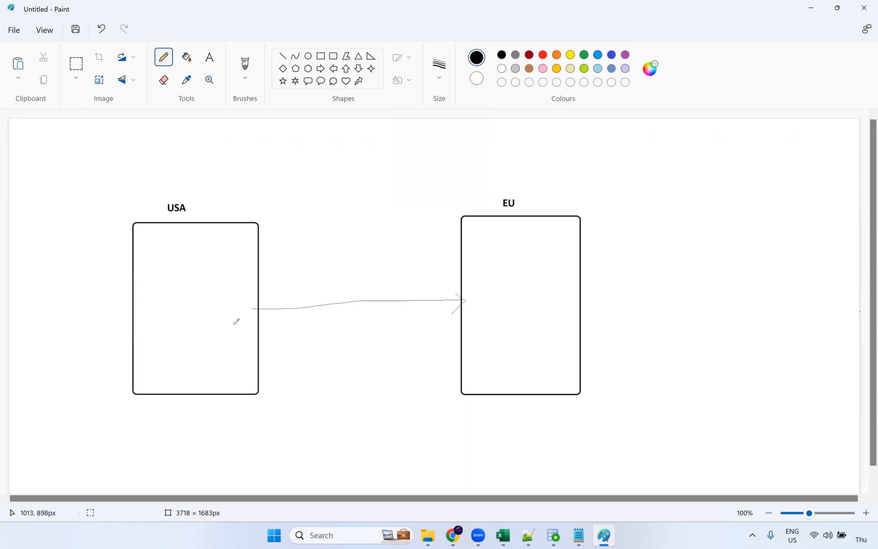
Add the label 'Replication Task' above the arrow
click(209, 58)
click(319, 283)
text(REplo)
key(BackSpace)
key(BackSpace)
key(BackSpace)
key(BackSpace)
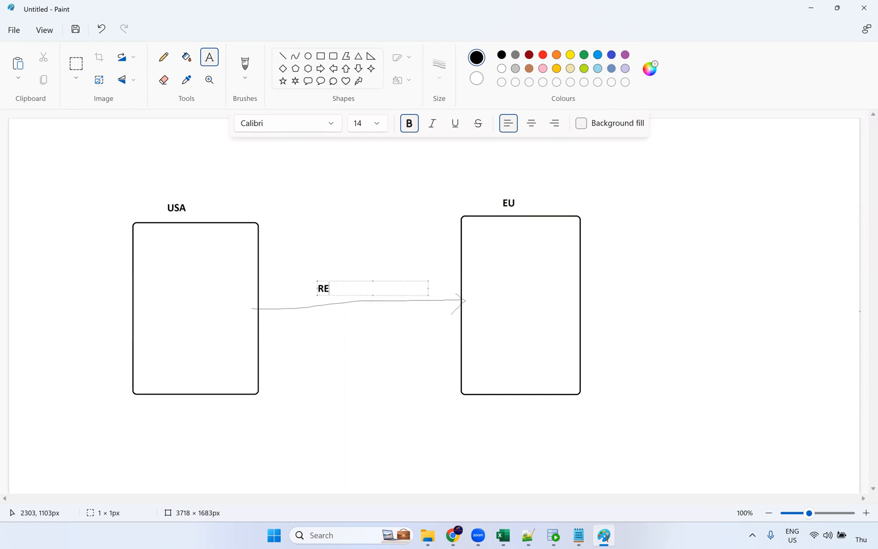
text(eplication Task)
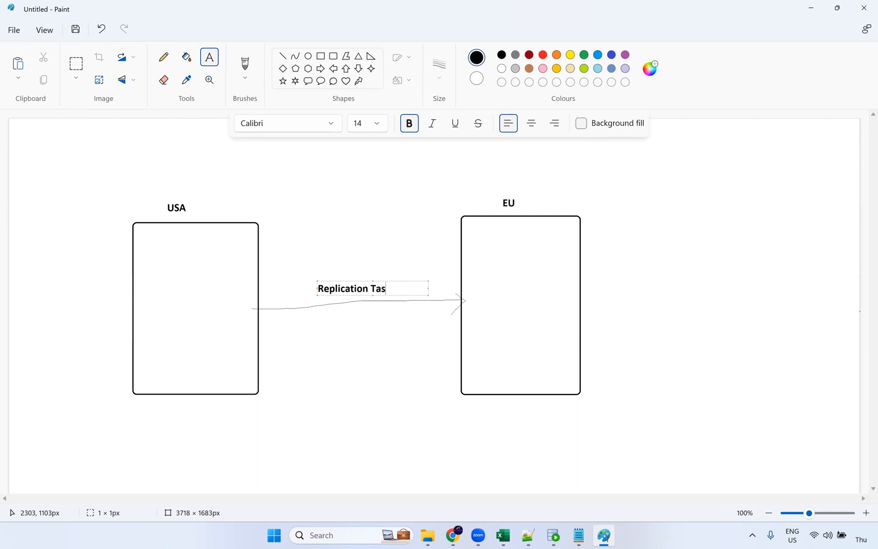
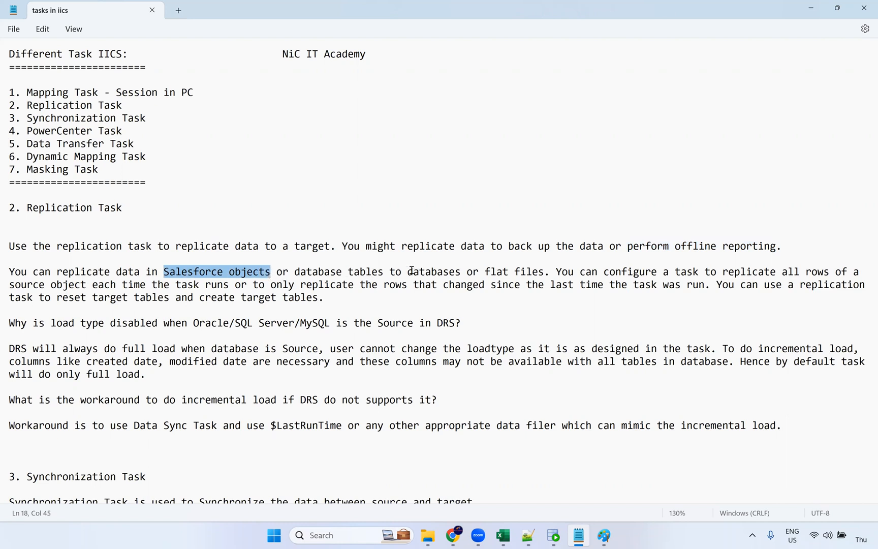
Copy 'Salesforce objects or database tables' from Notepad and paste it as a label under the USA box
drag(383, 270, 162, 268)
key(ctrl+c)
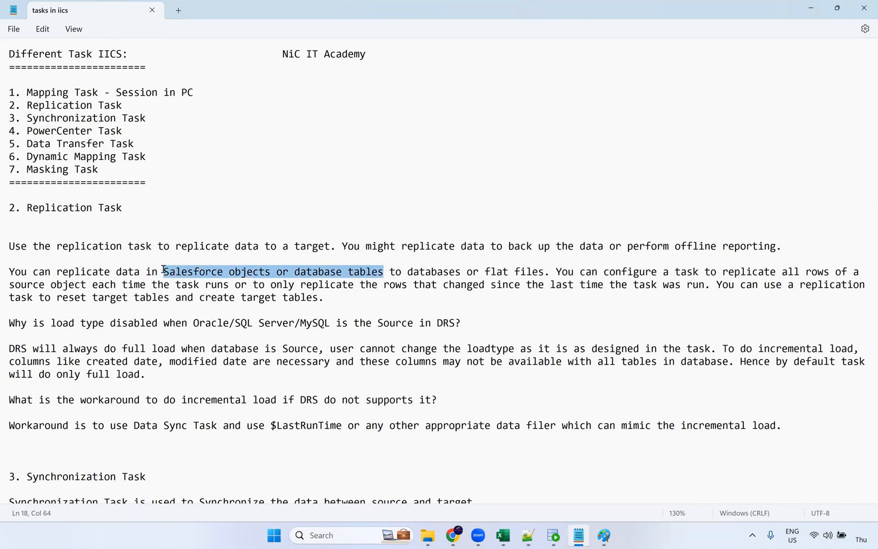
key(alt+Tab)
click(210, 57)
click(124, 413)
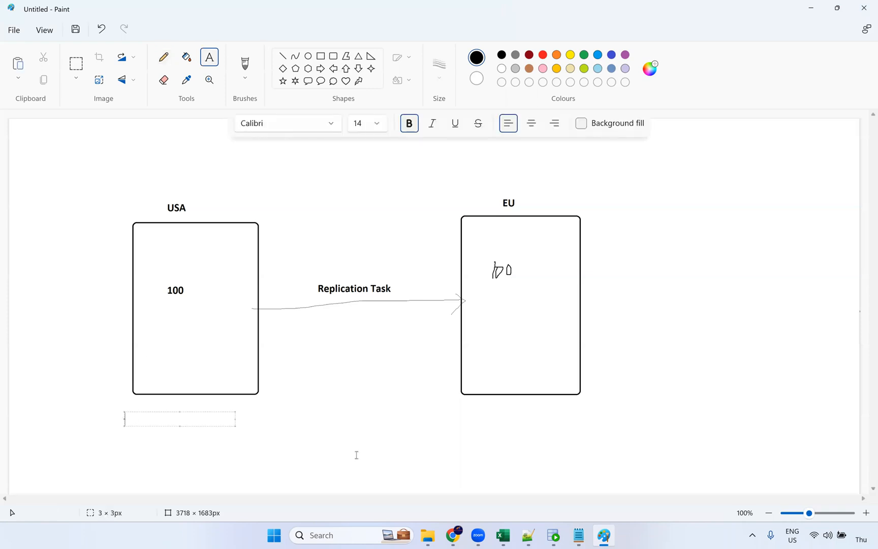
key(ctrl+v)
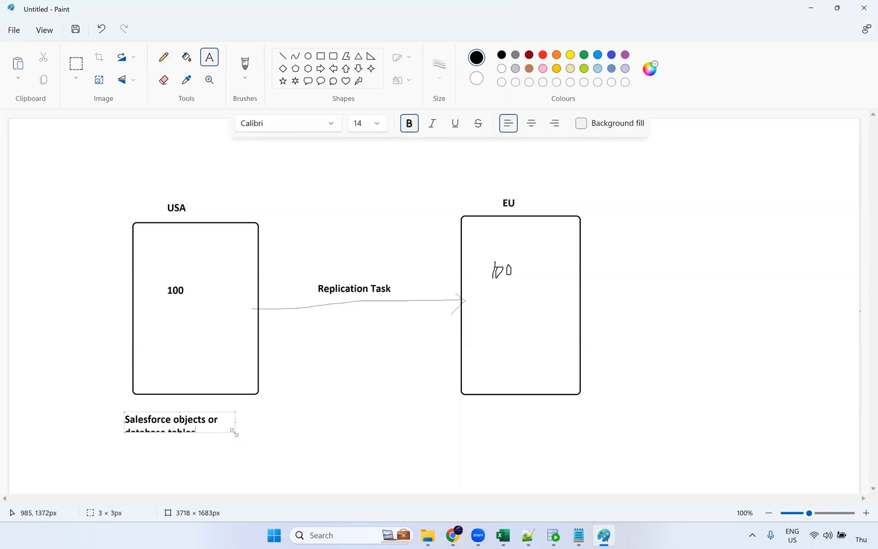
drag(234, 431, 333, 446)
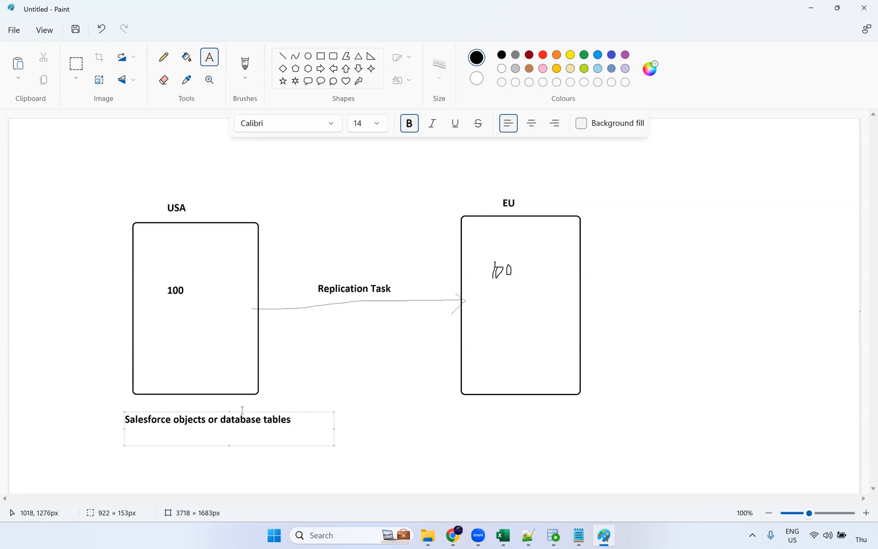
click(239, 414)
click(396, 412)
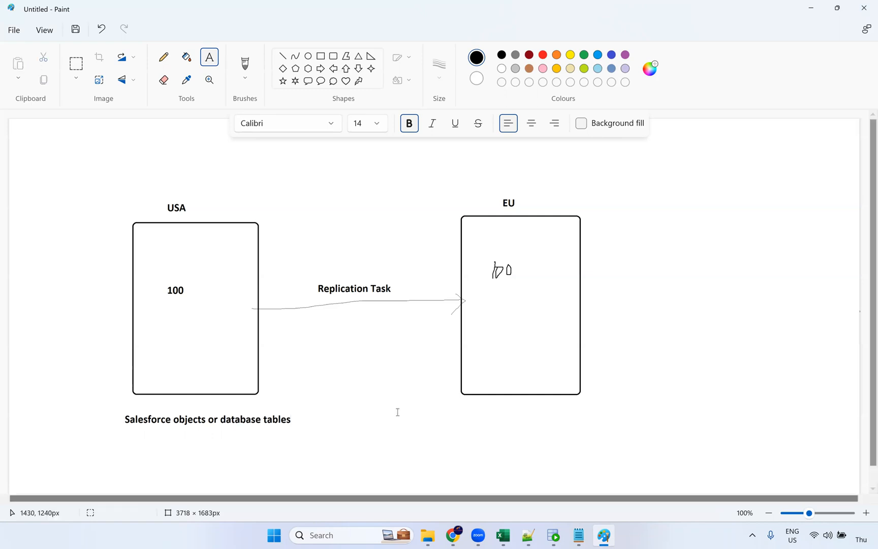
Copy 'databases or flat files' from Notepad and paste it as a label under the EU box
key(alt+Tab)
drag(407, 272, 544, 272)
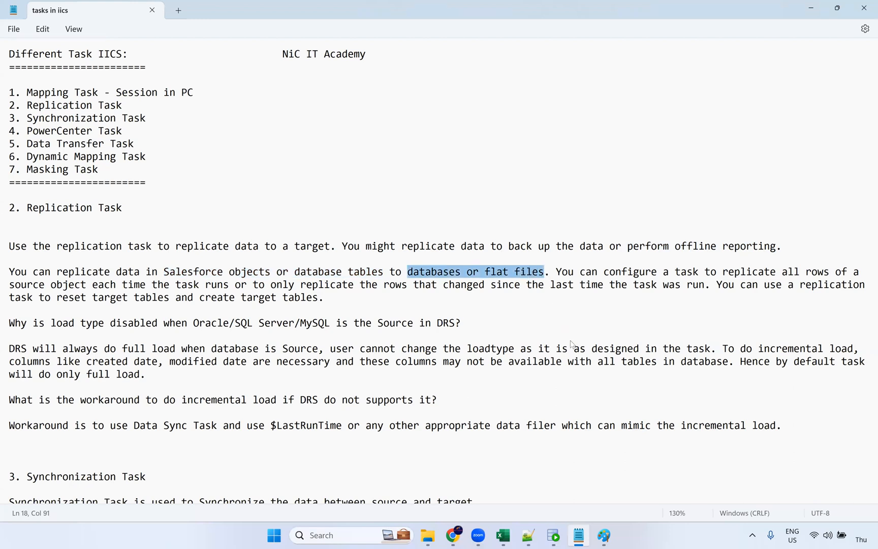
key(alt+Tab)
click(469, 419)
text(databases or flat files)
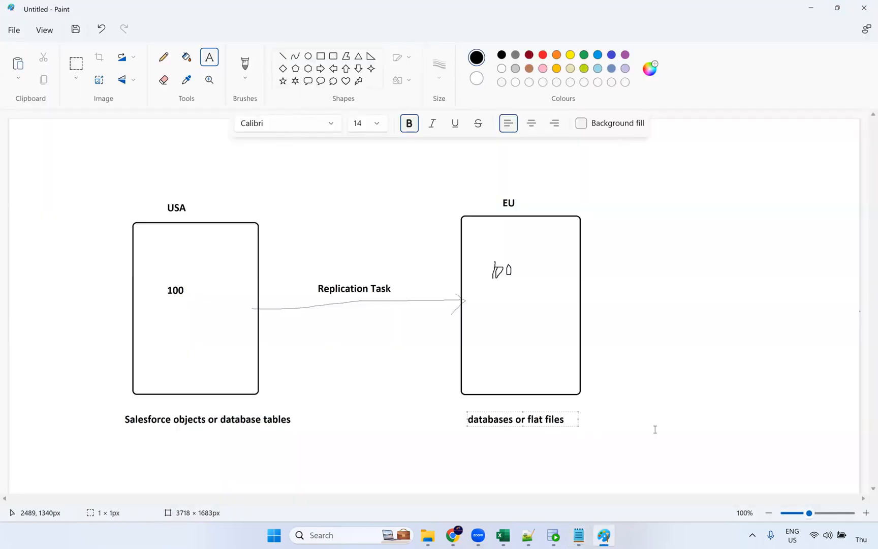
click(644, 401)
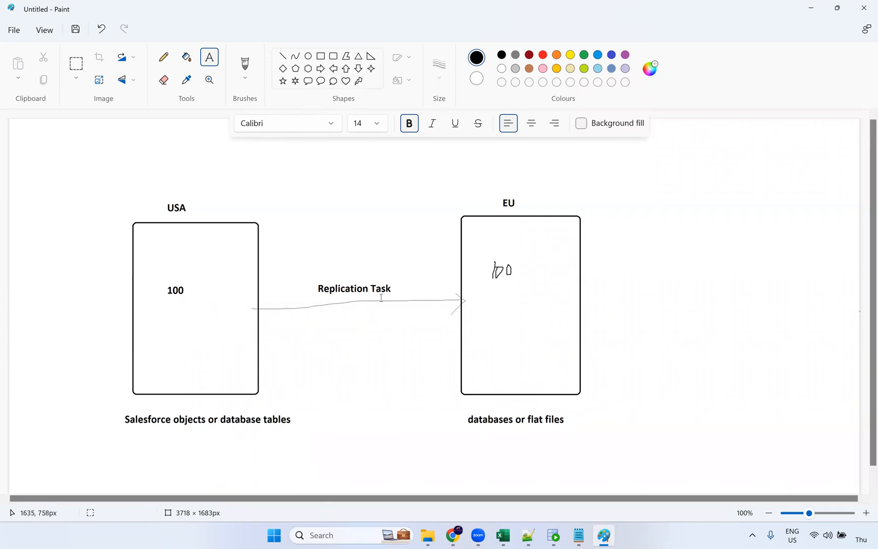
key(alt+Tab)
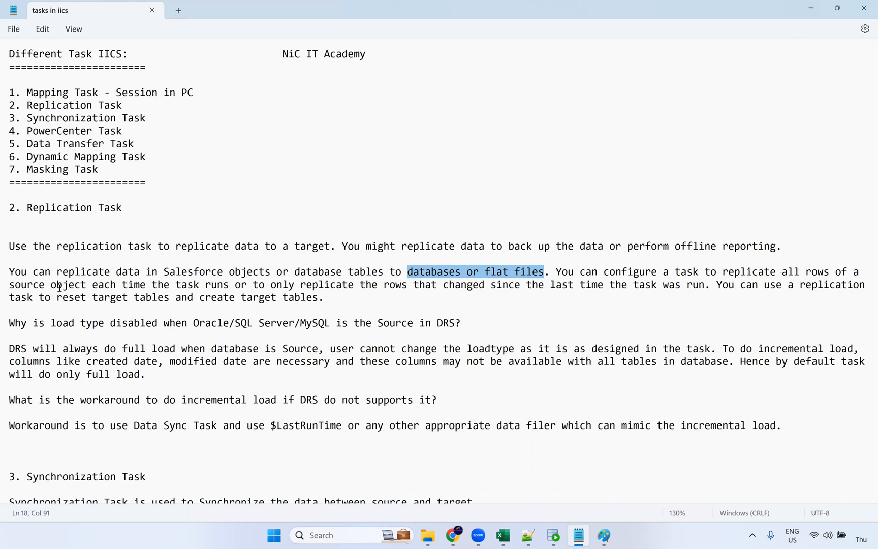
drag(106, 287, 229, 287)
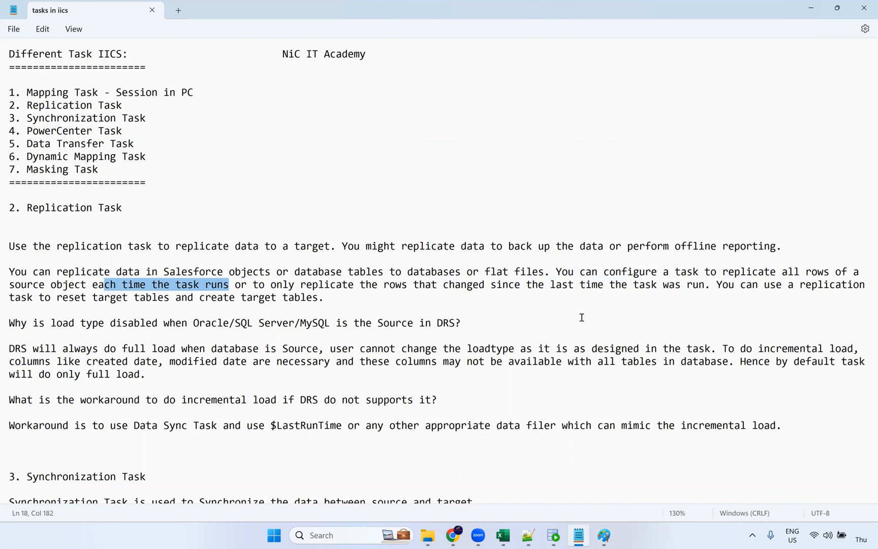
drag(710, 287, 274, 286)
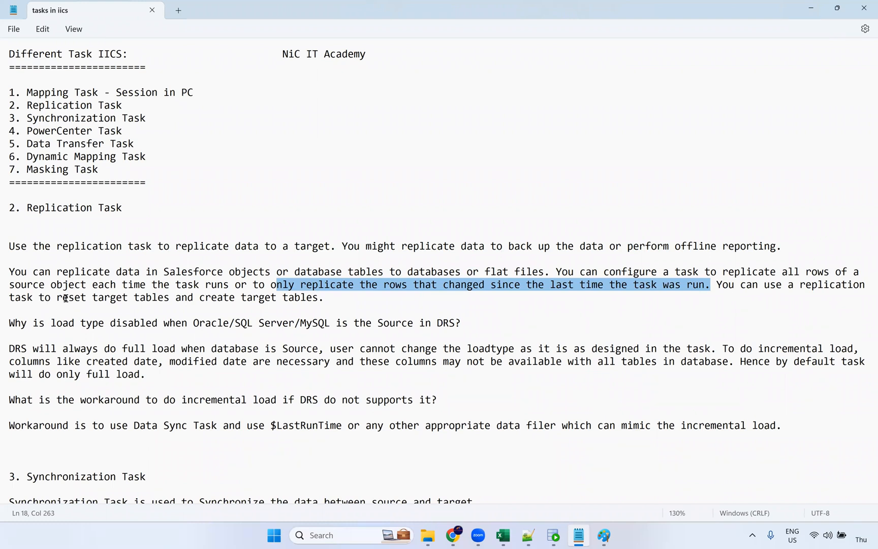
drag(62, 301, 323, 302)
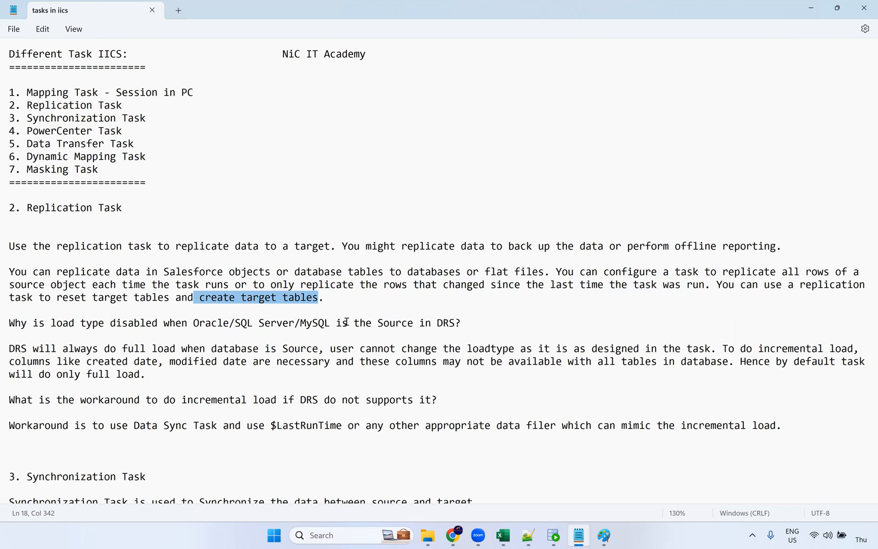
drag(300, 323, 325, 335)
key(alt+Tab)
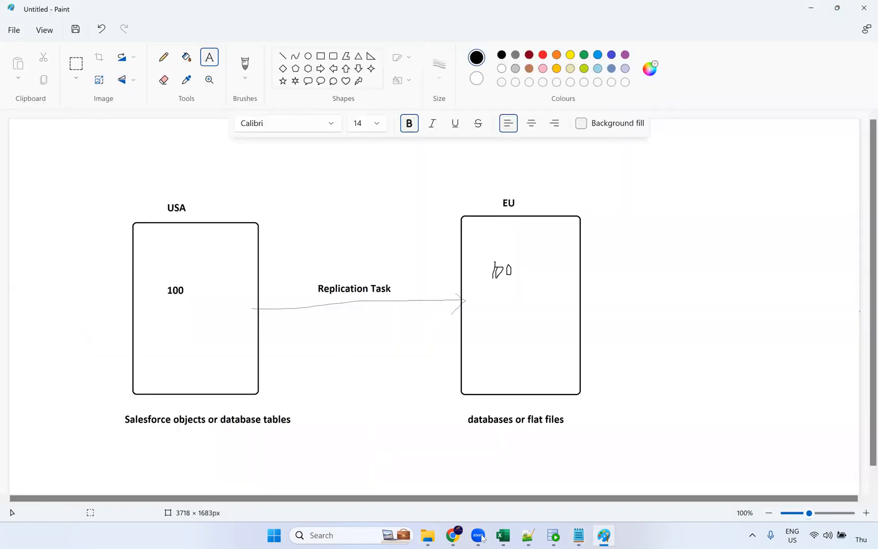
Create a new Replication Task asset
click(453, 535)
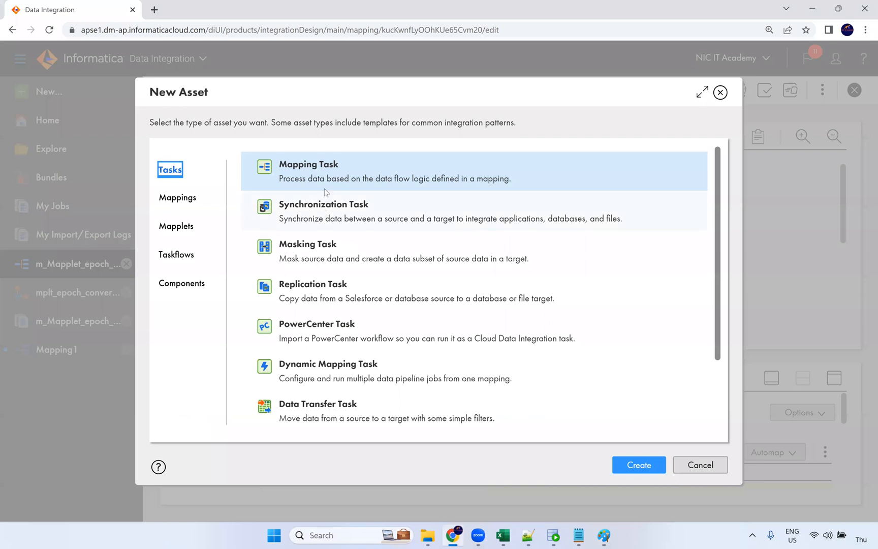
click(311, 281)
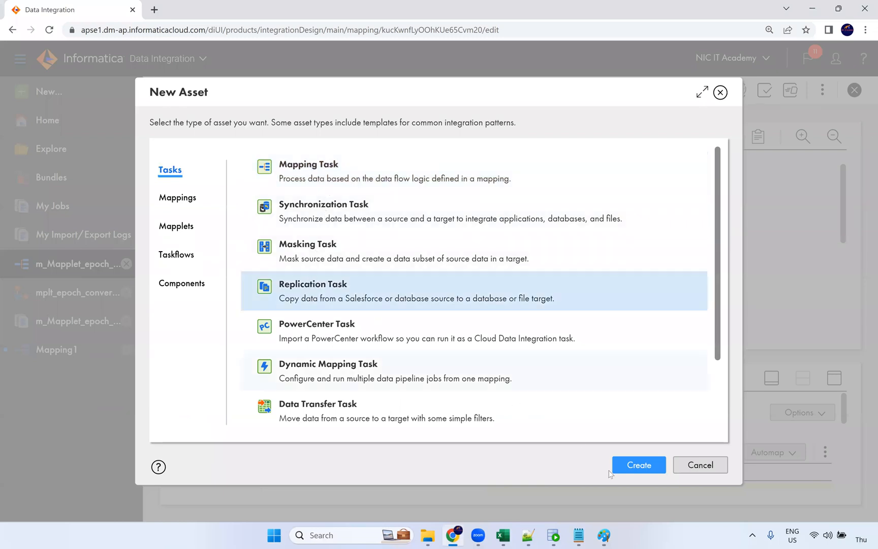
click(633, 466)
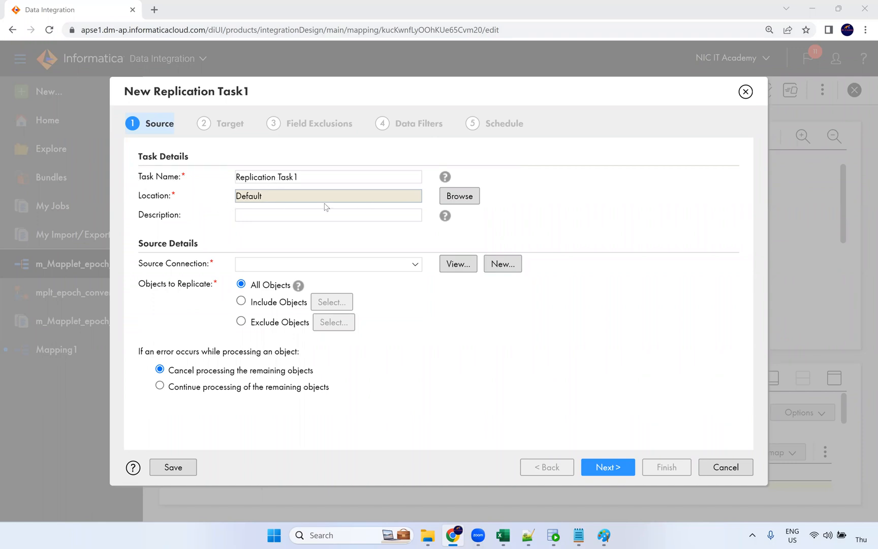
Choose Oracle_Src as the task's source connection
click(261, 270)
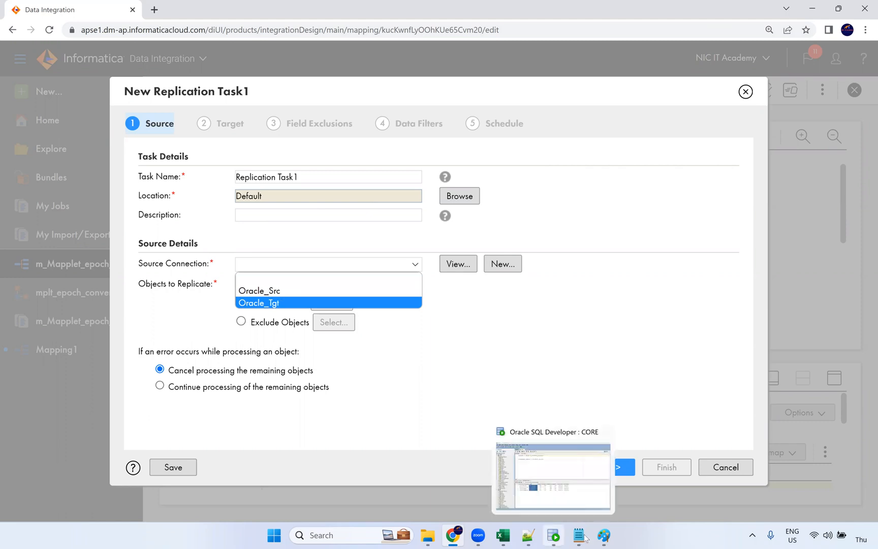
click(604, 535)
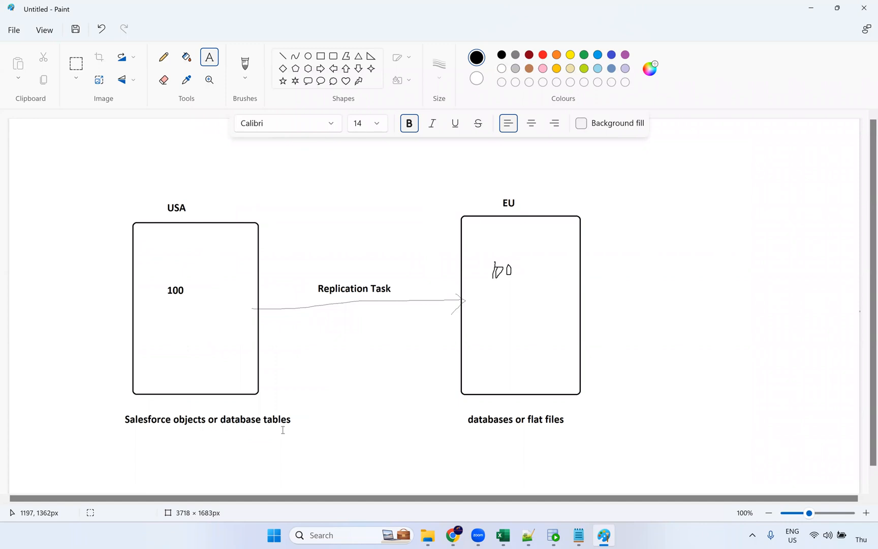
key(alt+Tab)
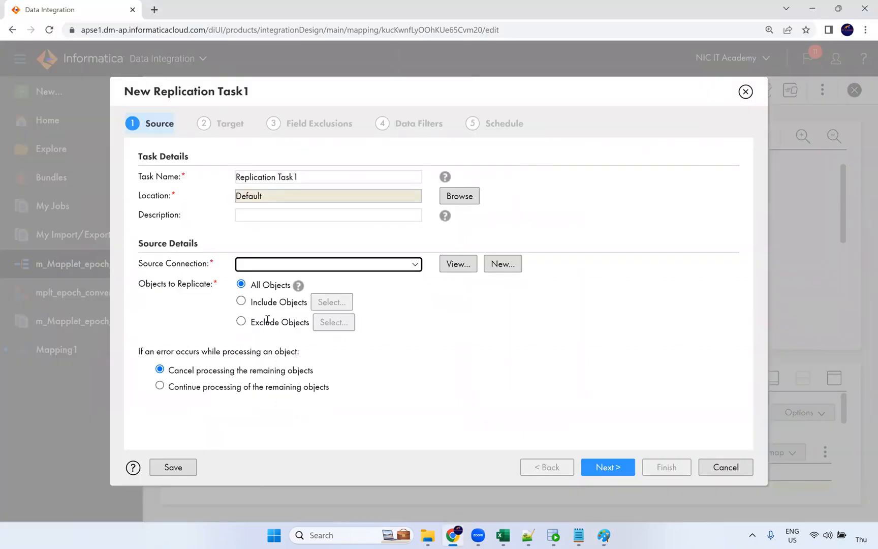
click(284, 264)
click(279, 290)
click(411, 288)
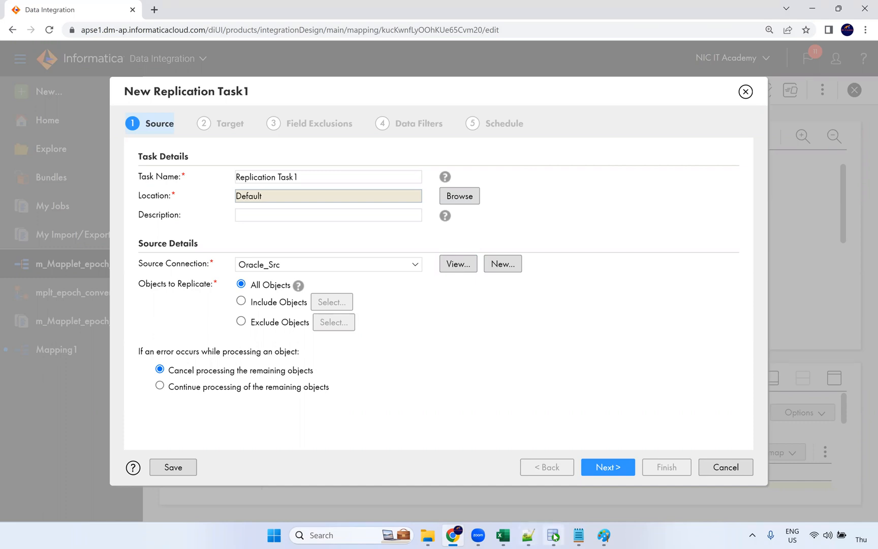
click(553, 535)
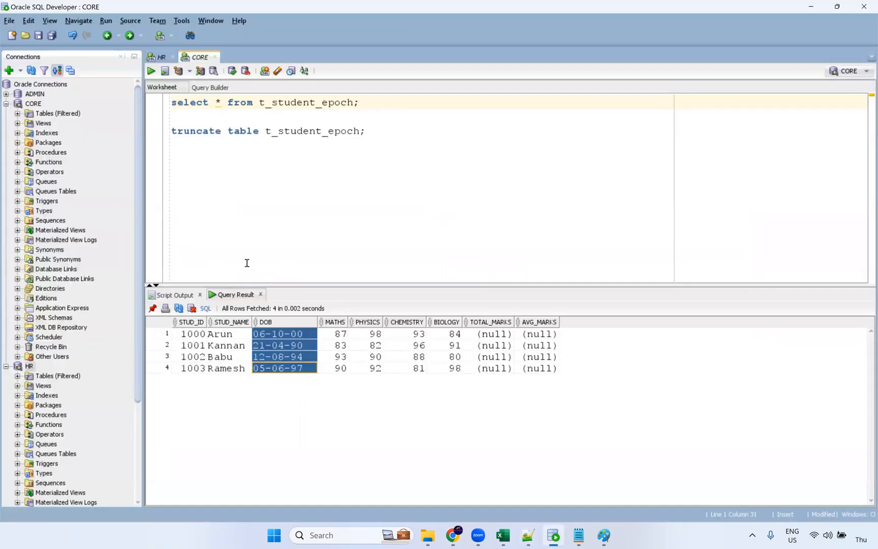
In the CORE worksheet, run 'drop table rt_departments', fixing a typo in the name
click(17, 113)
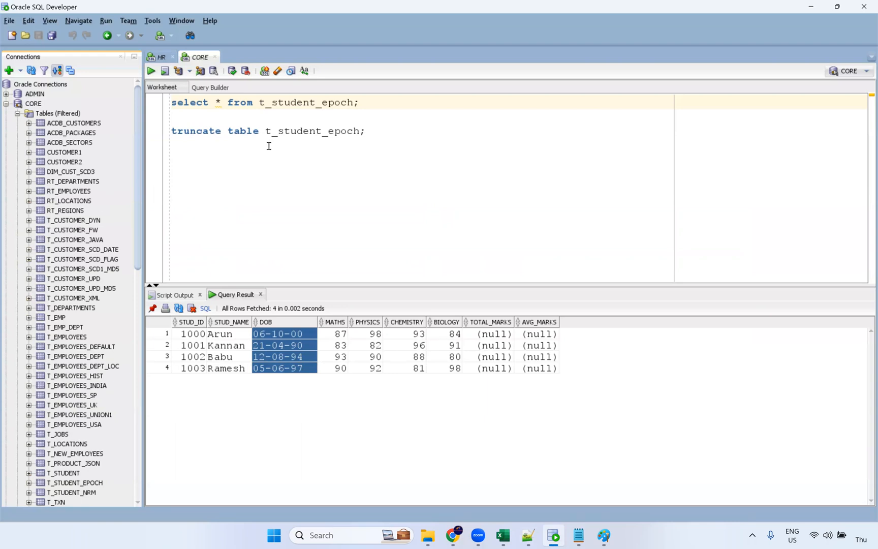
click(354, 103)
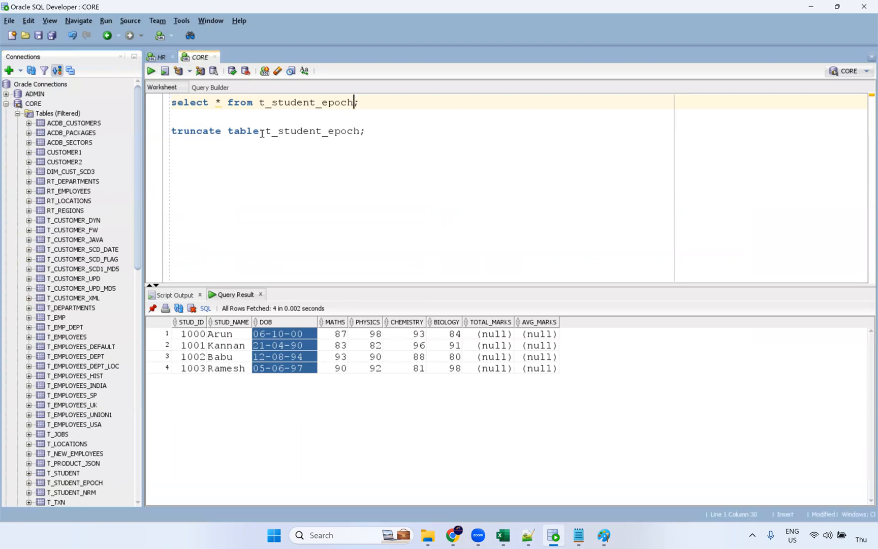
drag(259, 131, 125, 133)
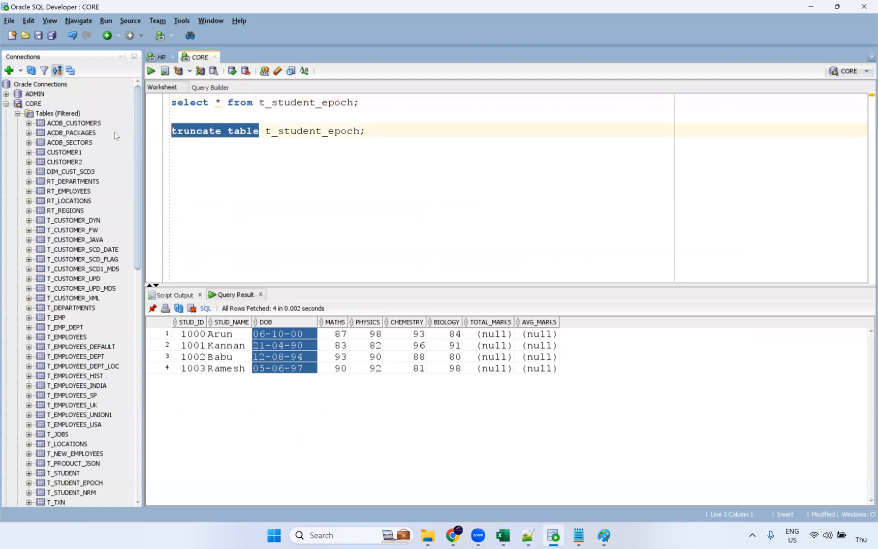
text(drop table)
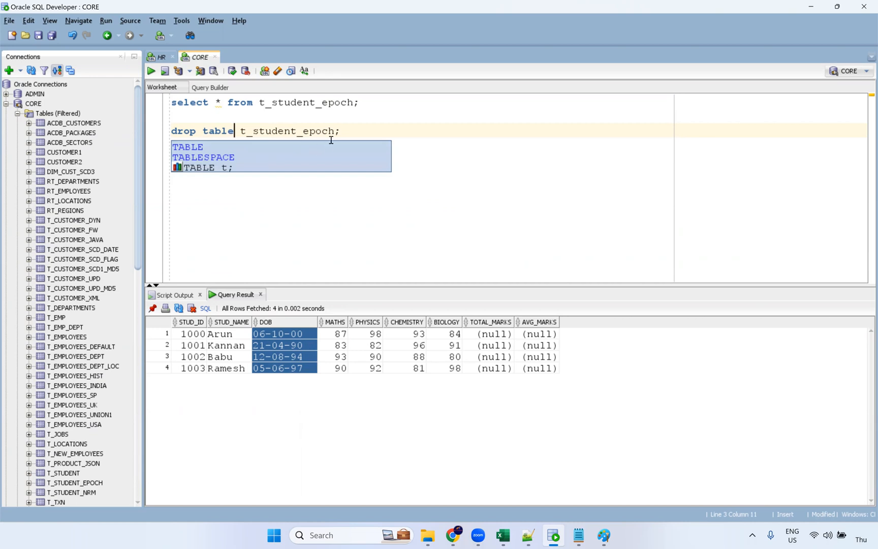
drag(335, 130, 243, 124)
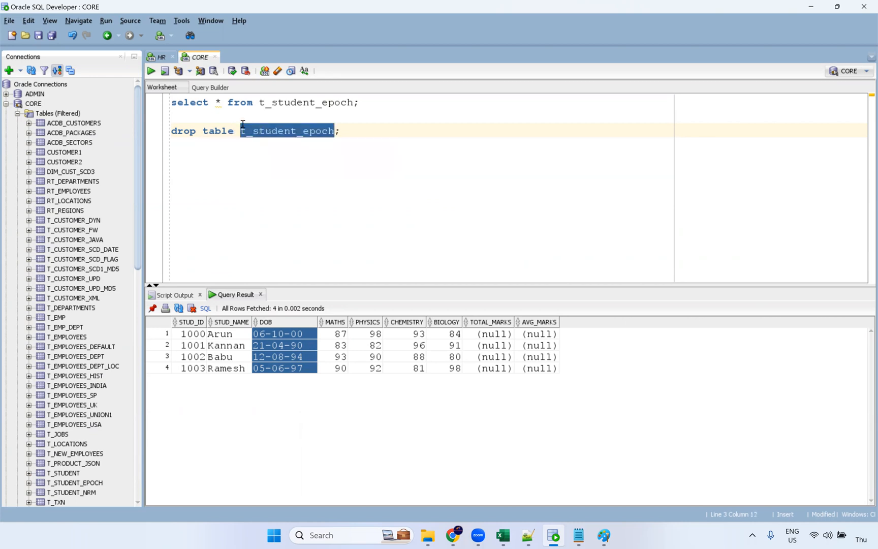
text(rt_)
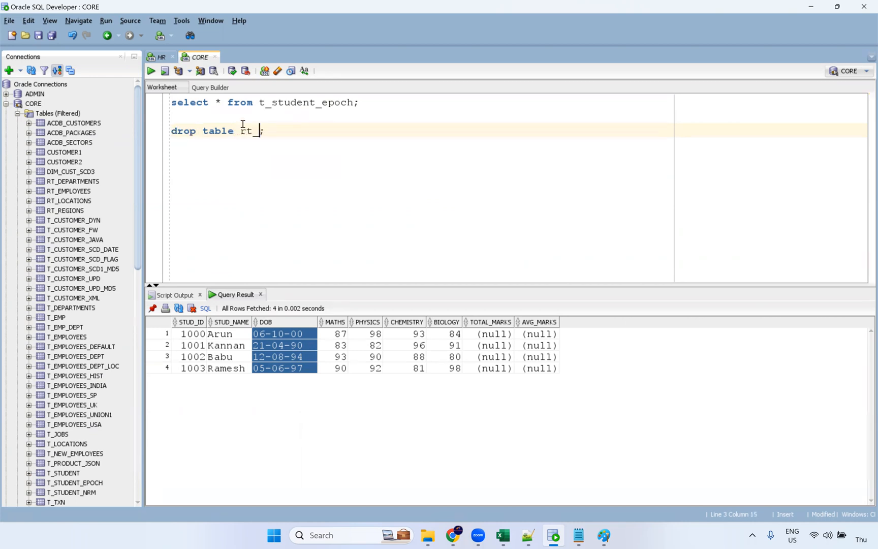
text(derp)
key(BackSpace)
key(BackSpace)
text(partements)
key(ctrl+Return)
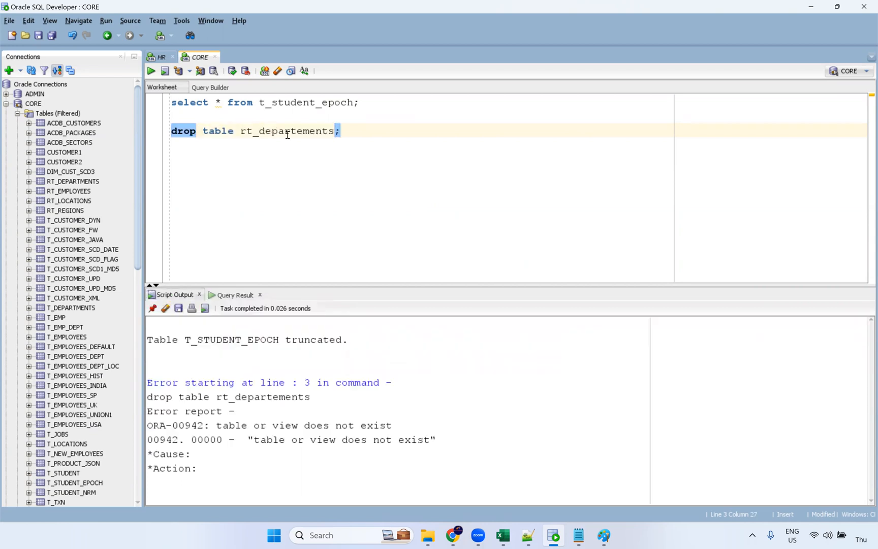
click(304, 132)
key(BackSpace)
key(ctrl+Return)
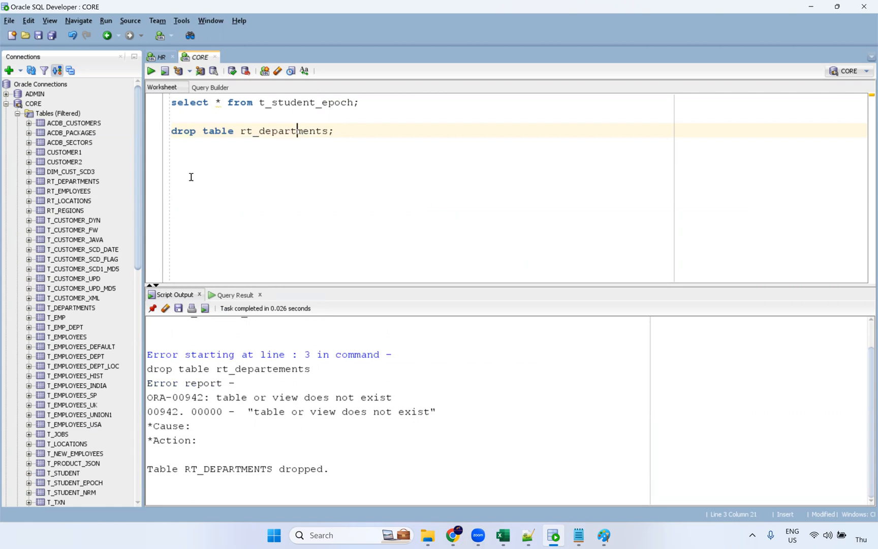
Drop rt_employees, rt_locations and rt_regions in turn, then clear the Script Output
double_click(313, 136)
key(End)
drag(326, 135, 262, 127)
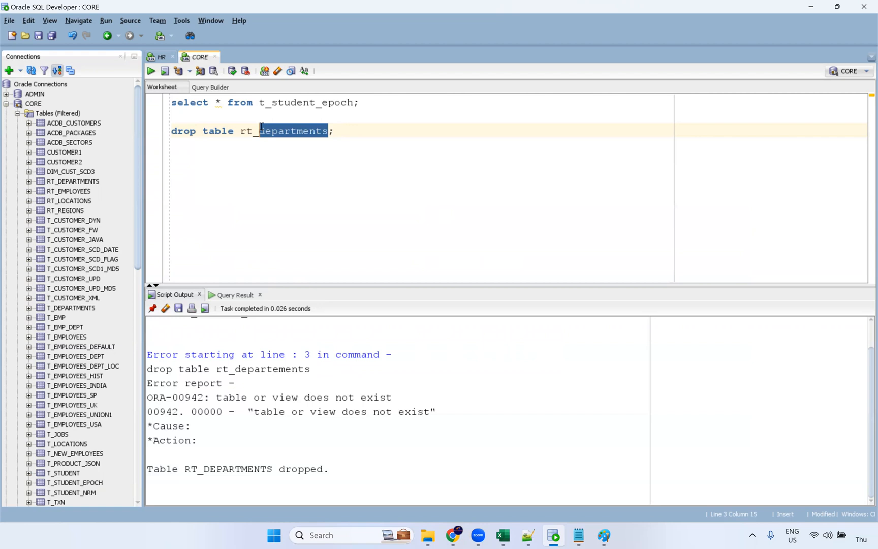
text(employees)
key(ctrl+Return)
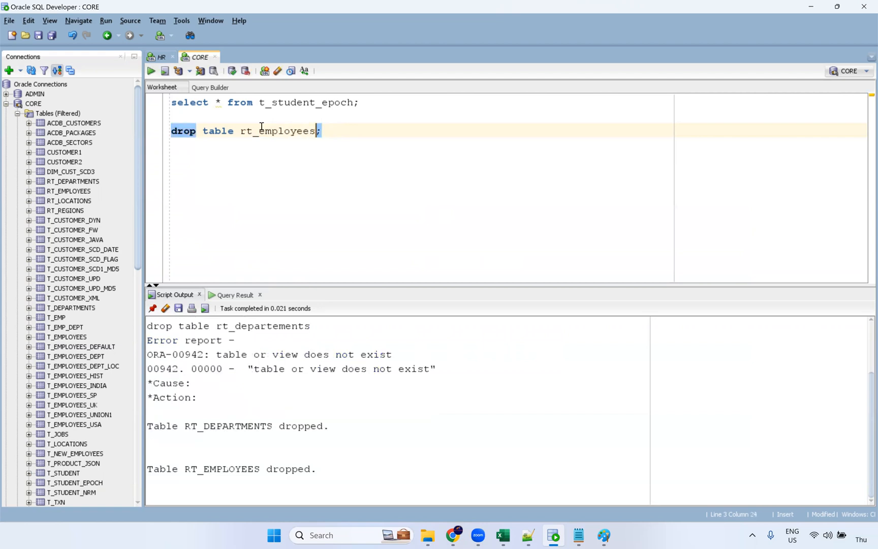
key(BackSpace)
key(BackSpace)
key(BackSpace)
key(BackSpace)
key(BackSpace)
key(BackSpace)
key(BackSpace)
key(BackSpace)
key(BackSpace)
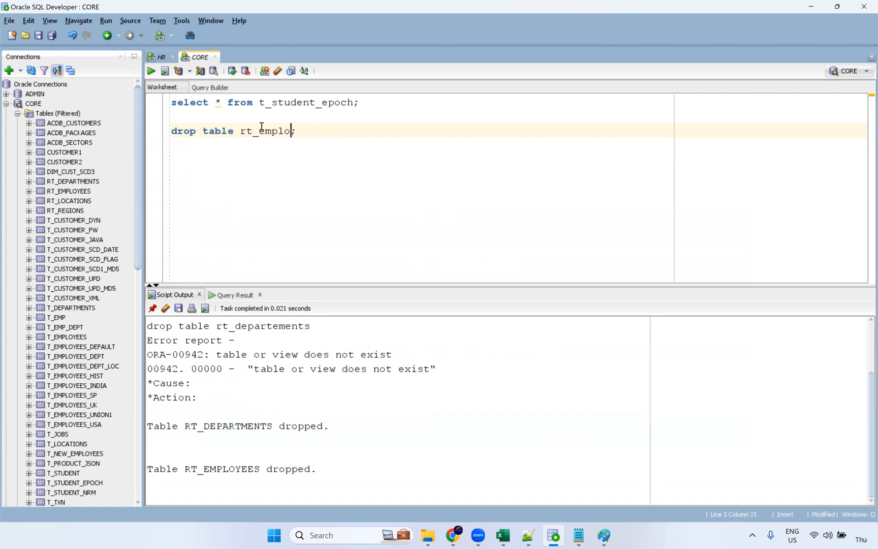
text(locations)
key(ctrl+Return)
key(BackSpace)
key(BackSpace)
key(BackSpace)
key(BackSpace)
key(BackSpace)
key(BackSpace)
key(BackSpace)
key(BackSpace)
key(BackSpace)
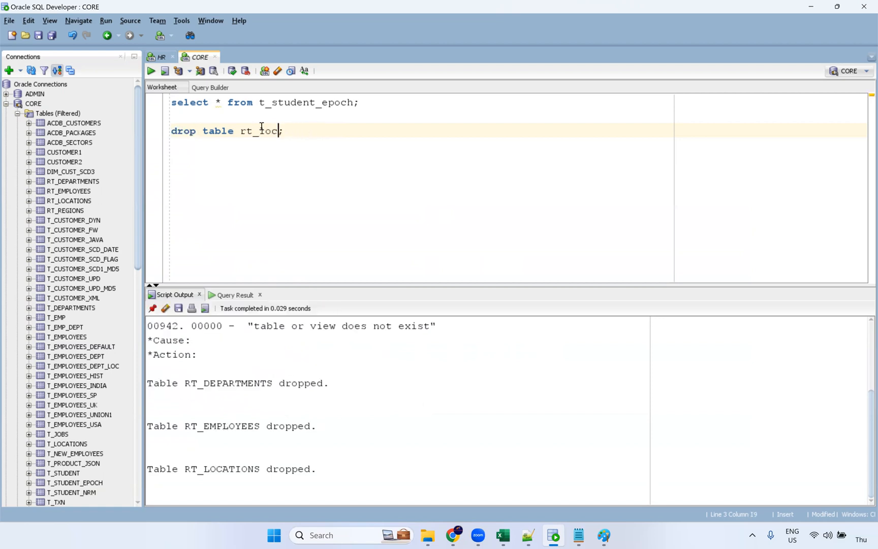
text(regions)
key(ctrl+Return)
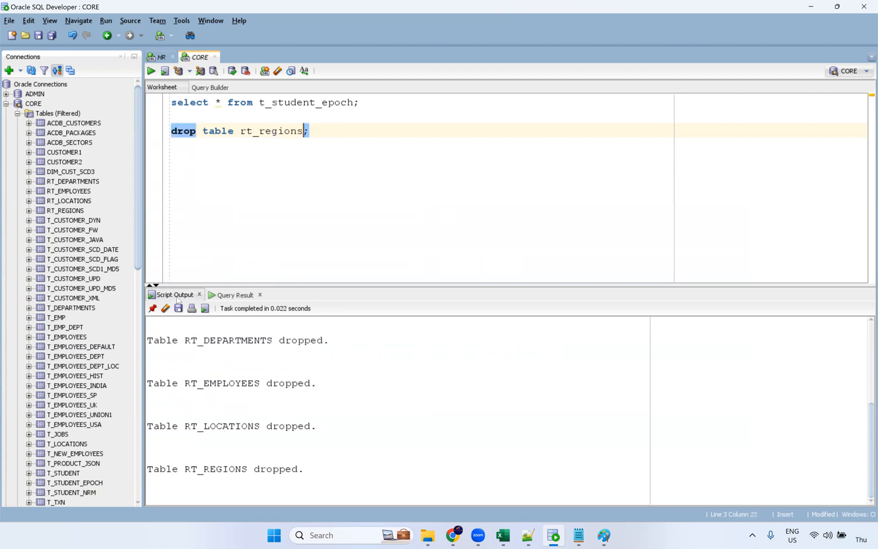
click(165, 308)
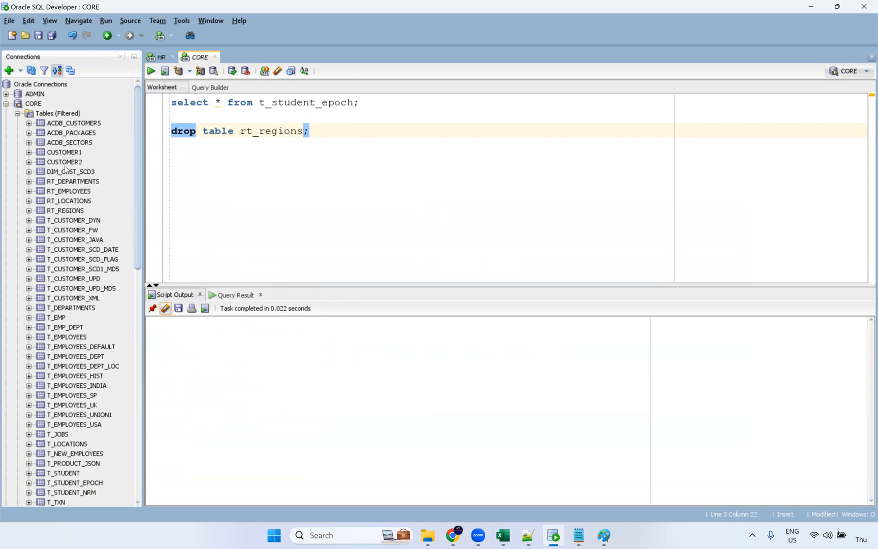
Refresh the CORE Tables (Filtered) list, then return to the Informatica replication wizard
right_click(34, 104)
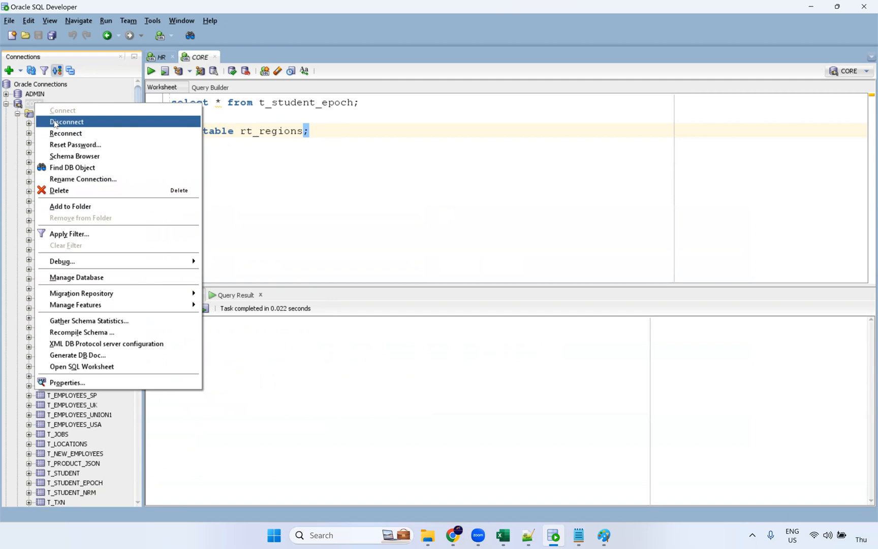
click(50, 118)
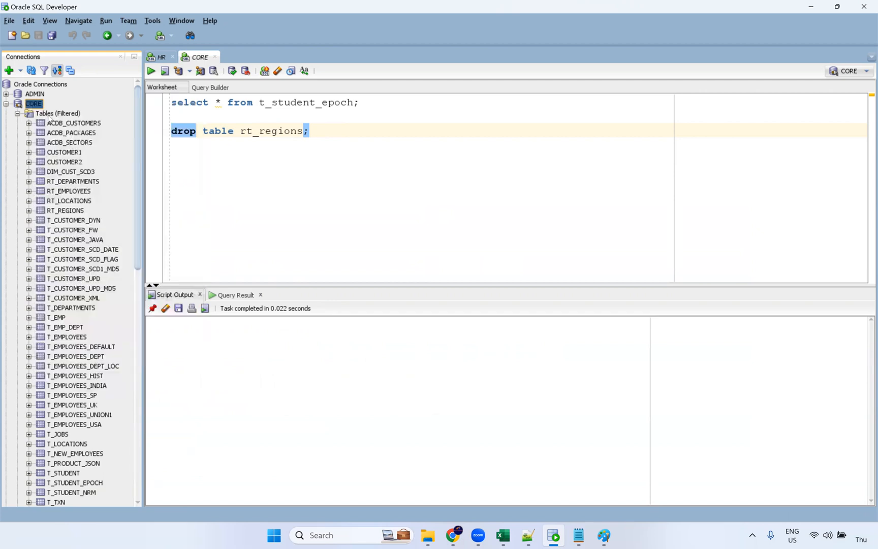
right_click(53, 115)
click(61, 177)
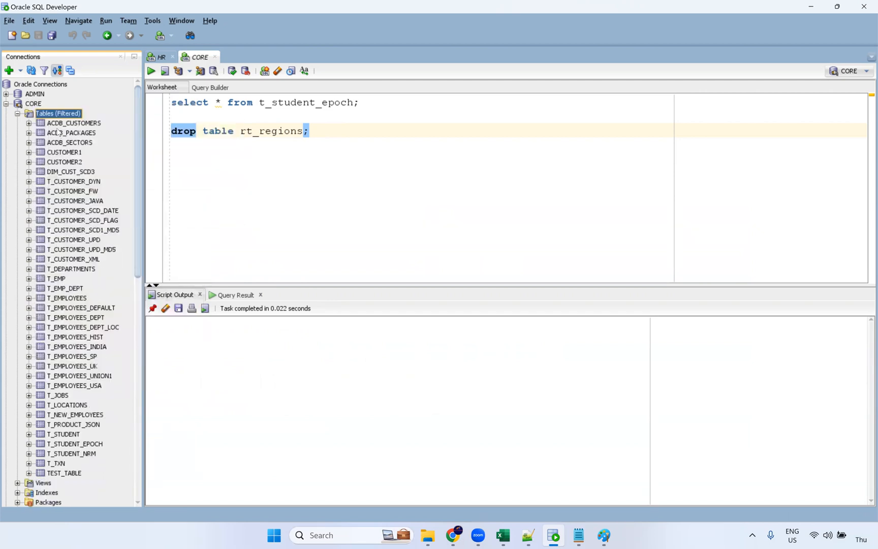
click(329, 136)
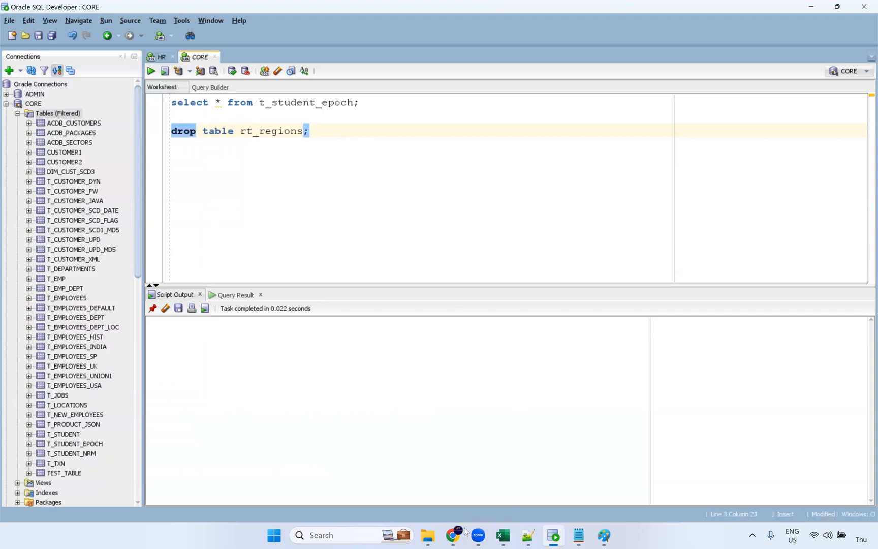
click(454, 535)
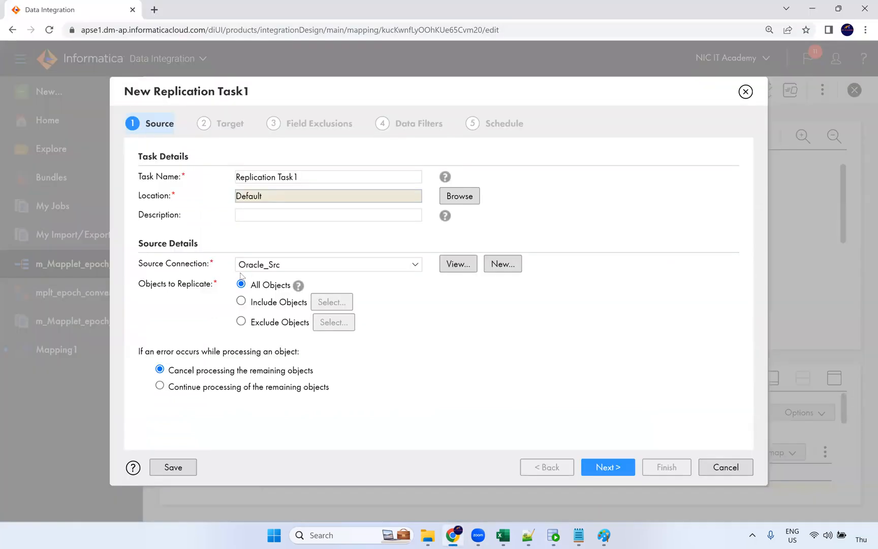
Use Include Objects and select the REGIONS, LOCATIONS, DEPARTMENTS and EMPLOYEES tables
click(242, 302)
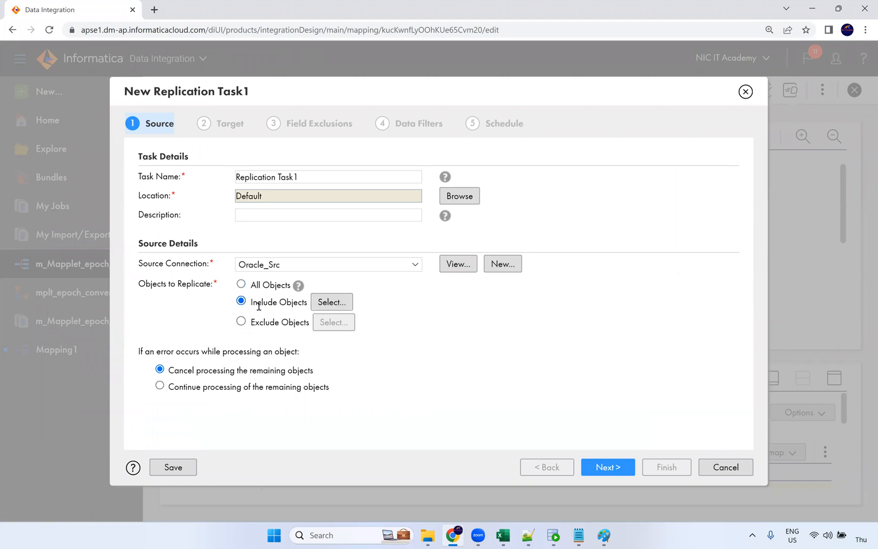
click(328, 302)
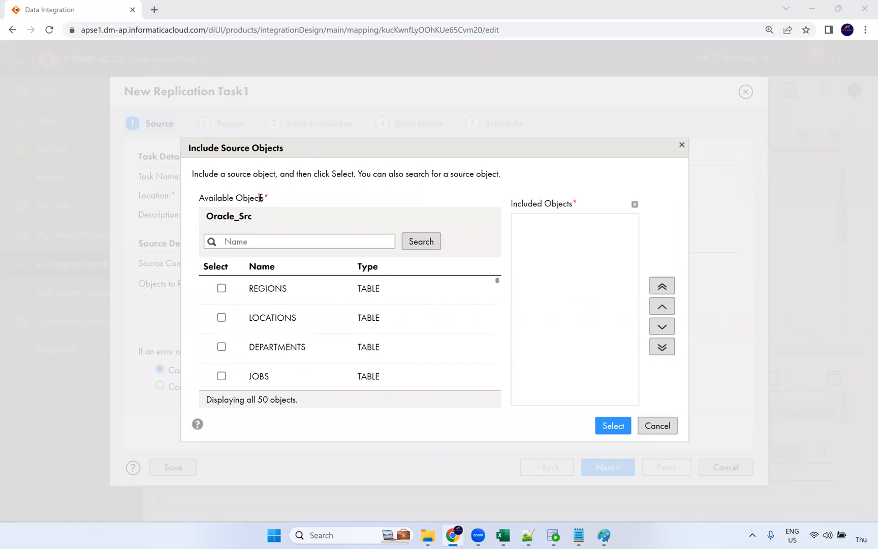
click(221, 288)
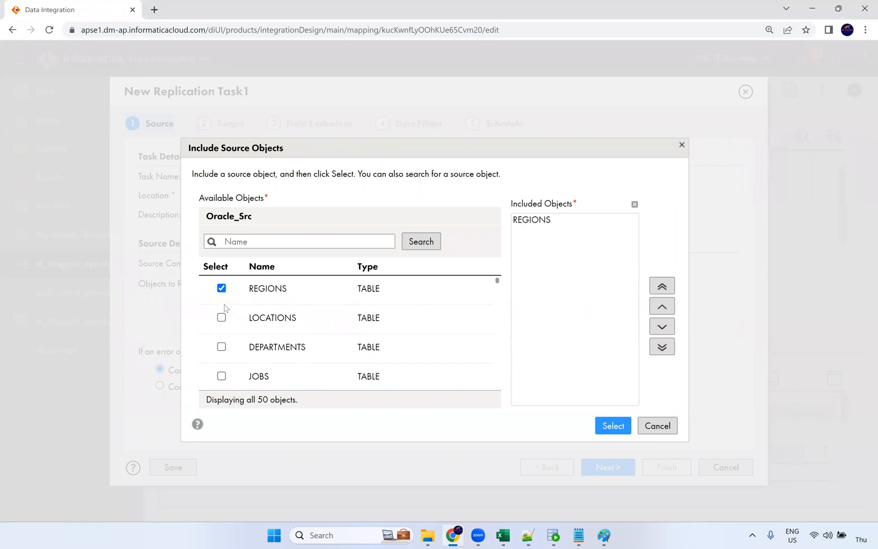
click(221, 318)
click(222, 348)
scroll(224, 352, down, 1)
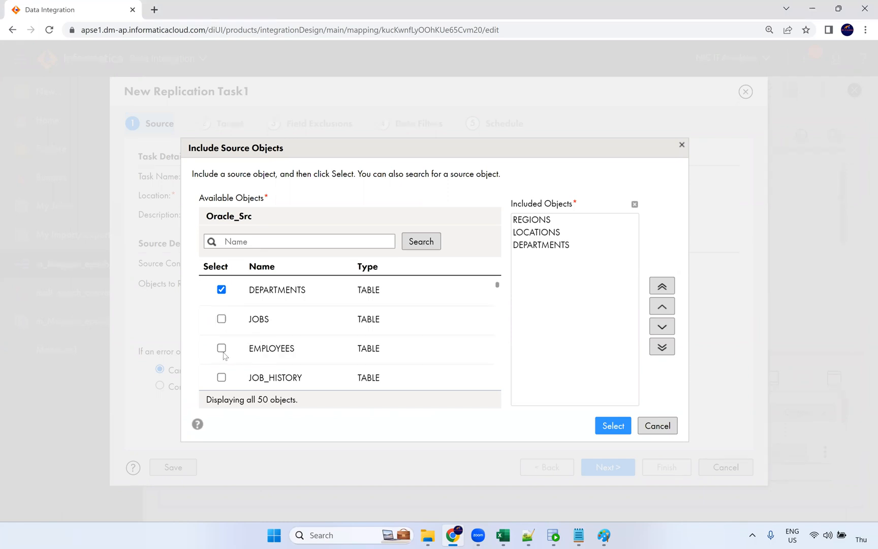
click(335, 362)
scroll(330, 350, up, 2)
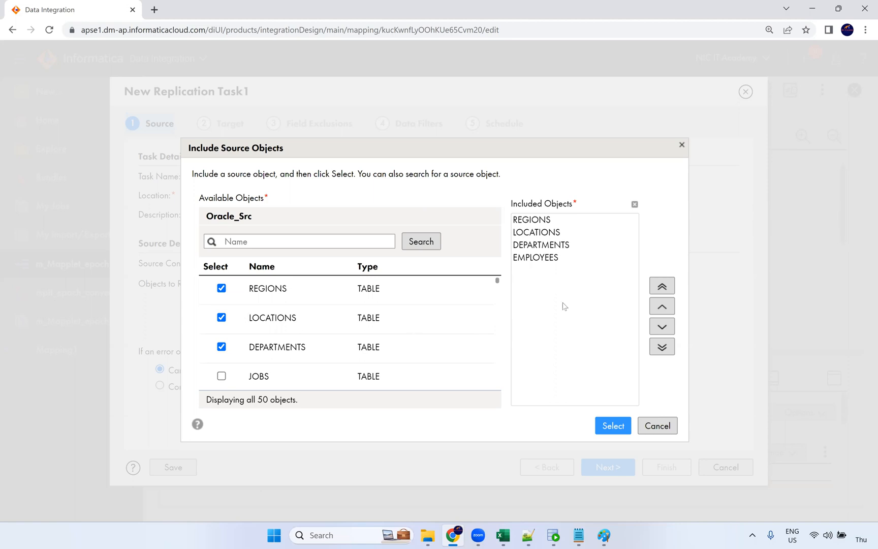
click(623, 430)
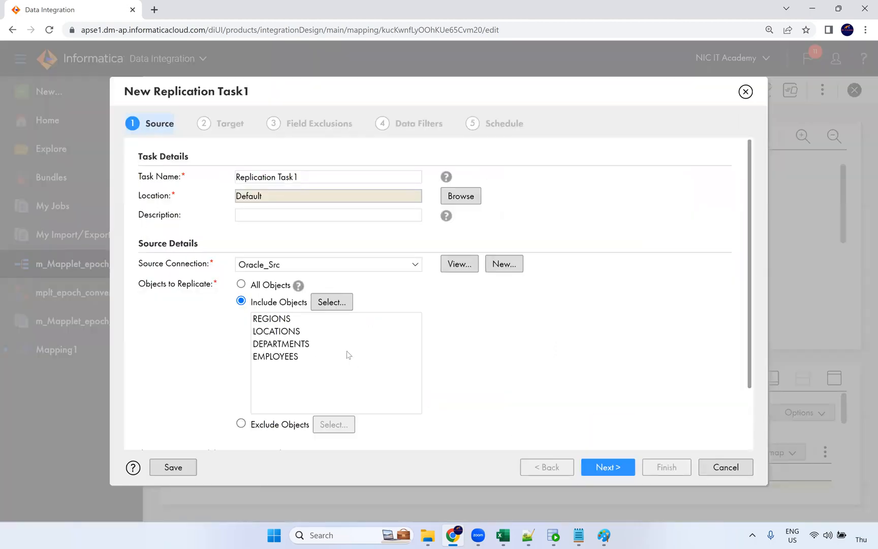
Review the four included tables on the Source step, then continue to the Target step
scroll(313, 408, down, 2)
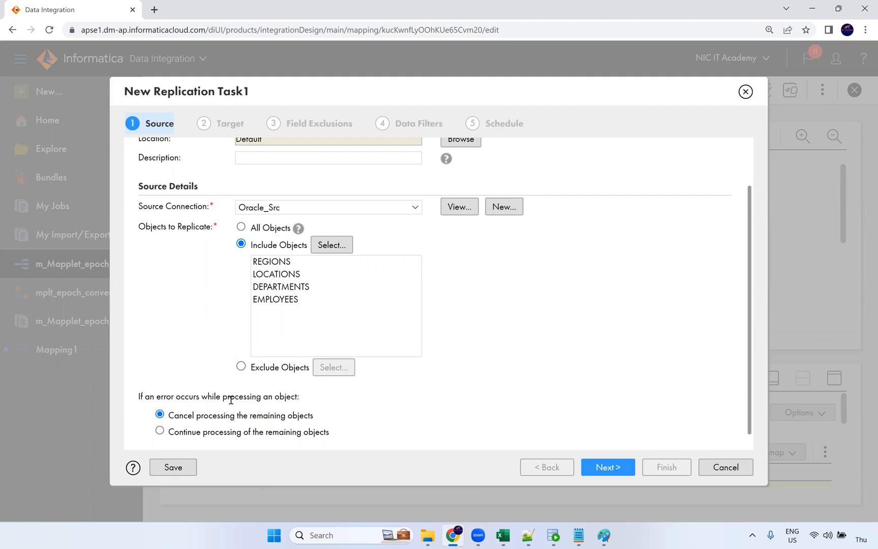
scroll(256, 412, down, 1)
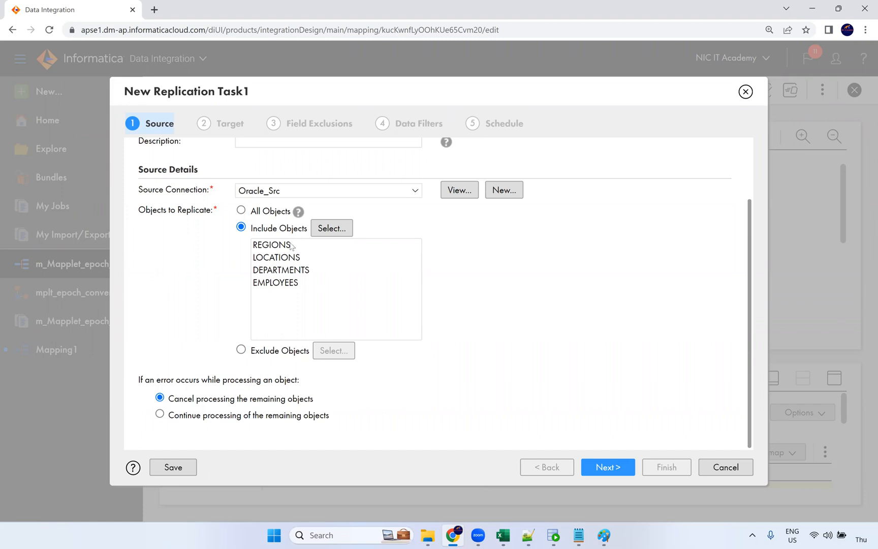
click(283, 273)
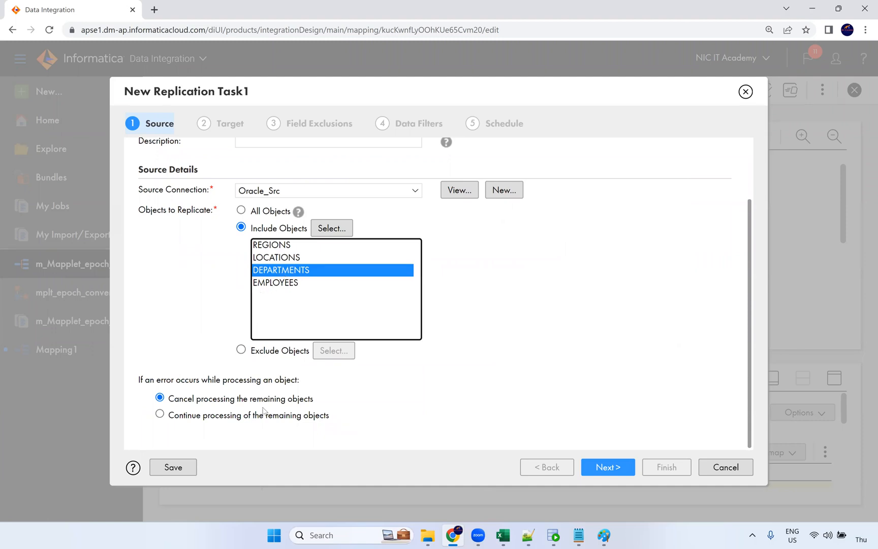
click(275, 283)
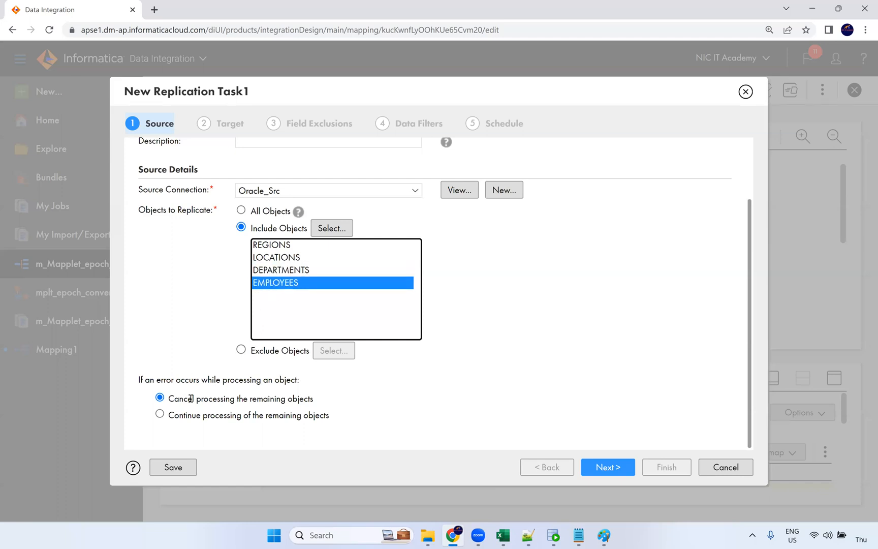
drag(191, 398, 272, 398)
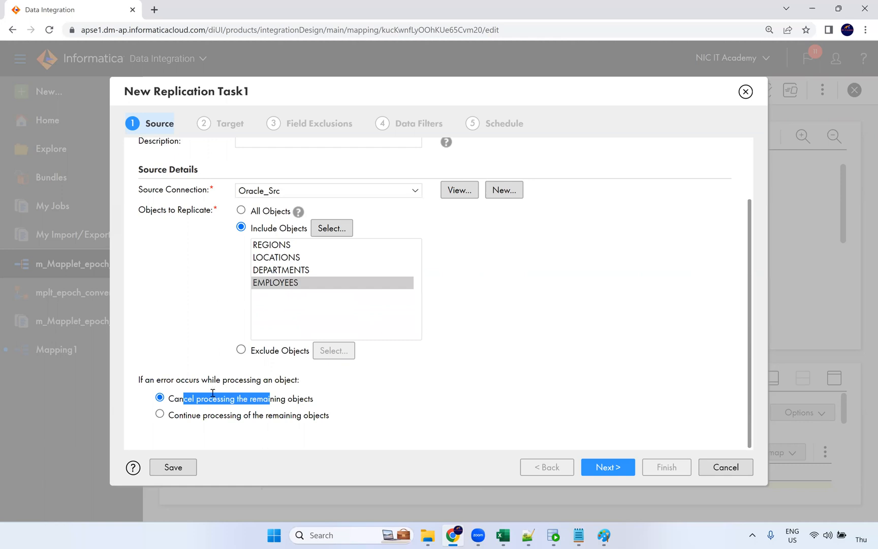
click(285, 432)
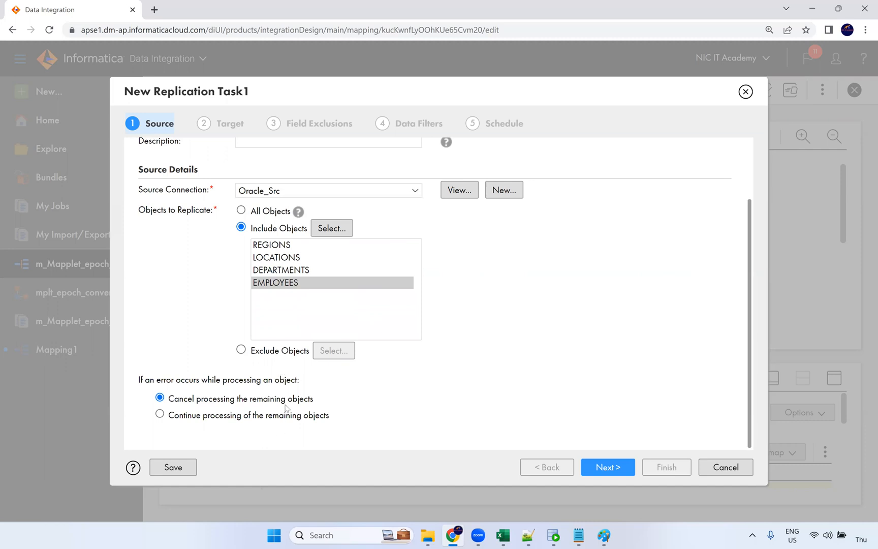
scroll(475, 335, up, 3)
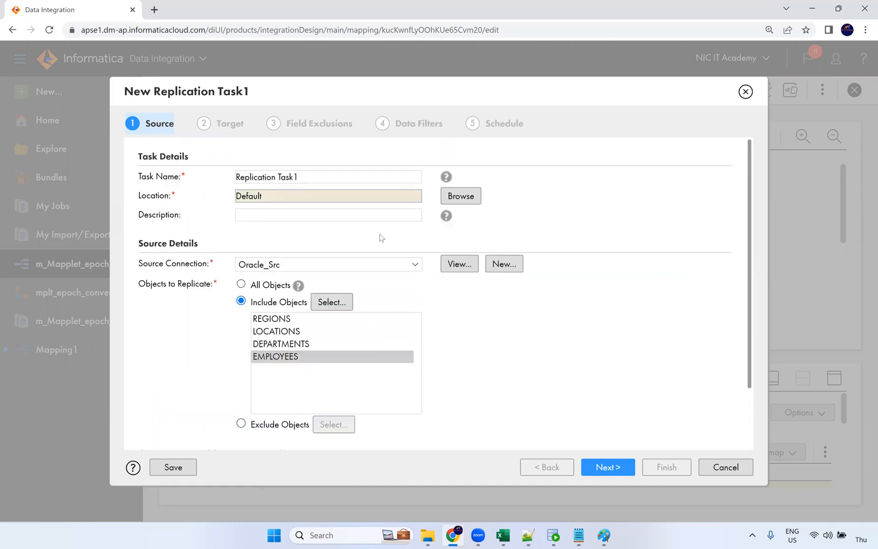
scroll(287, 237, down, 3)
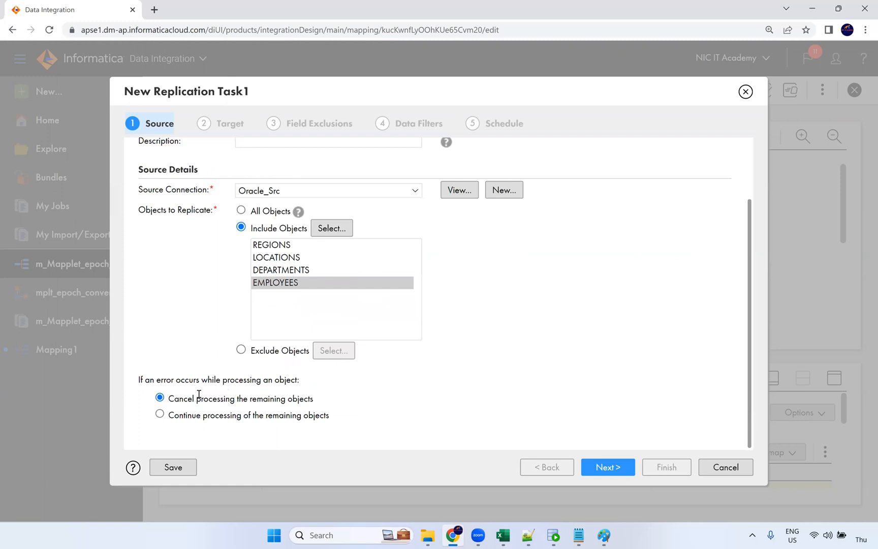
scroll(350, 269, up, 3)
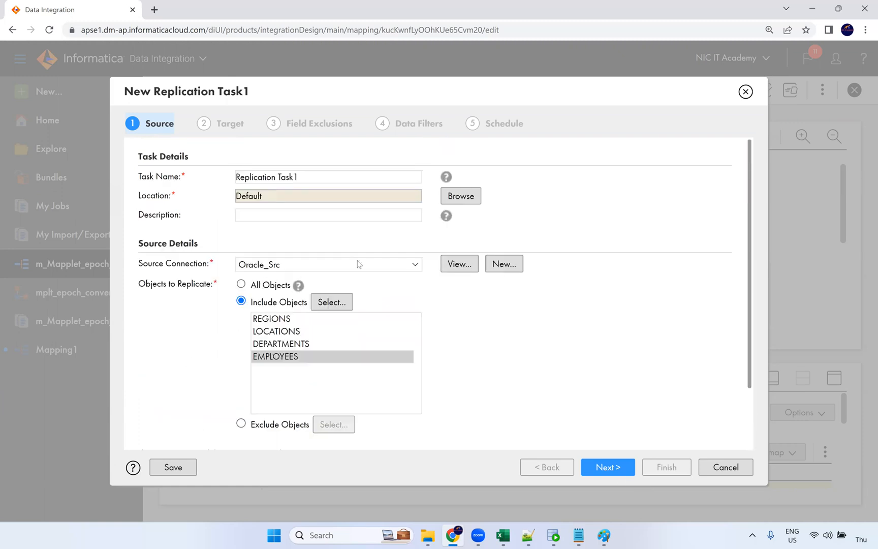
click(608, 468)
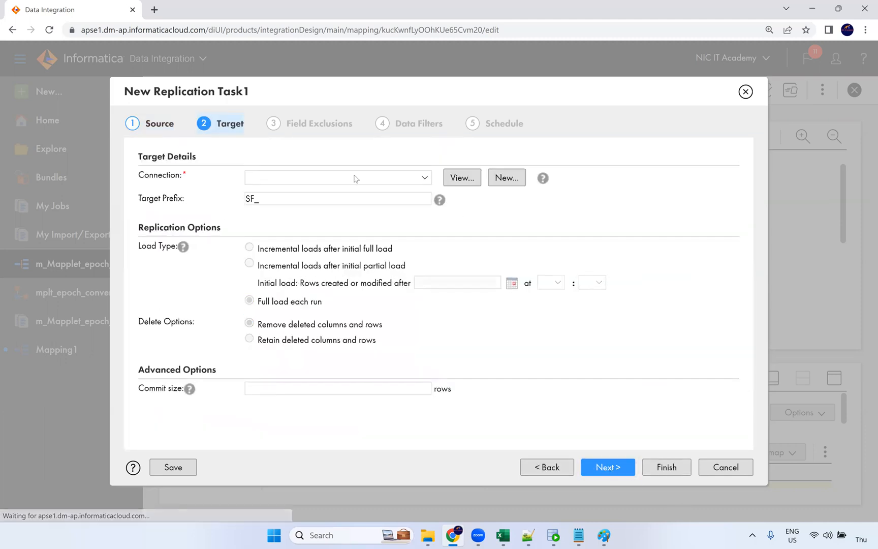
Select Oracle_Tgt as the target connection
click(252, 179)
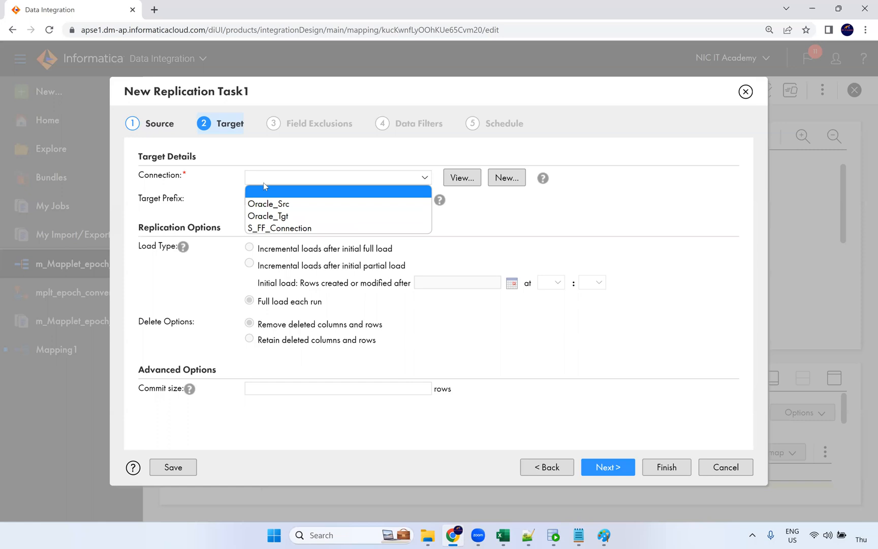
click(282, 217)
click(281, 184)
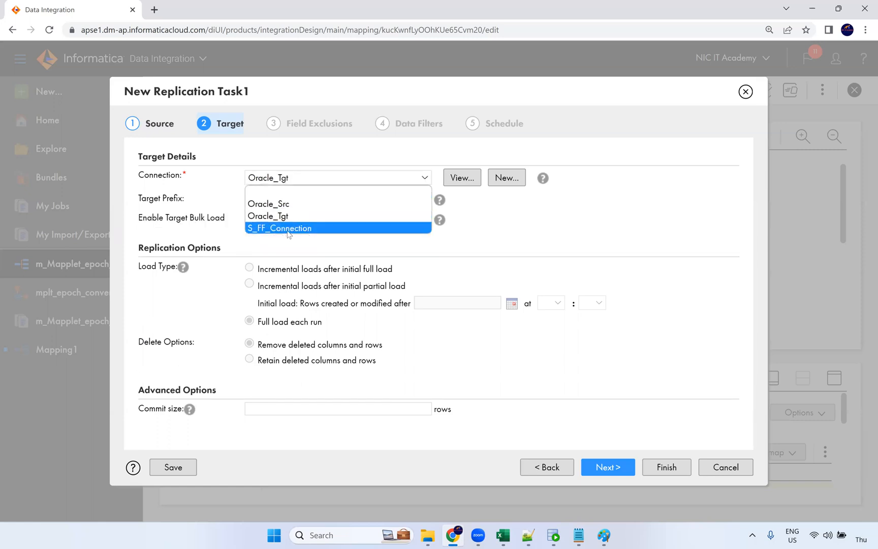
click(221, 193)
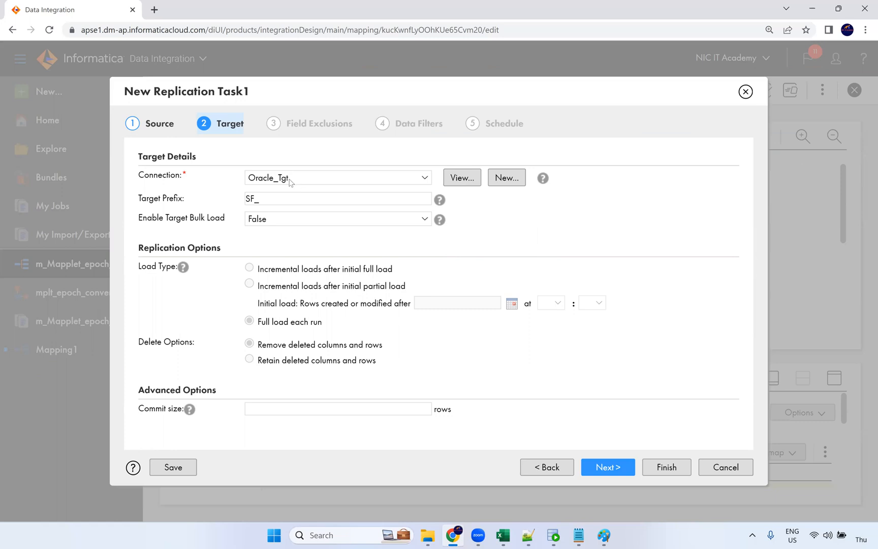
Change the target prefix from SF_ to RT_ and open the Bulk Load choices
click(253, 199)
key(BackSpace)
key(BackSpace)
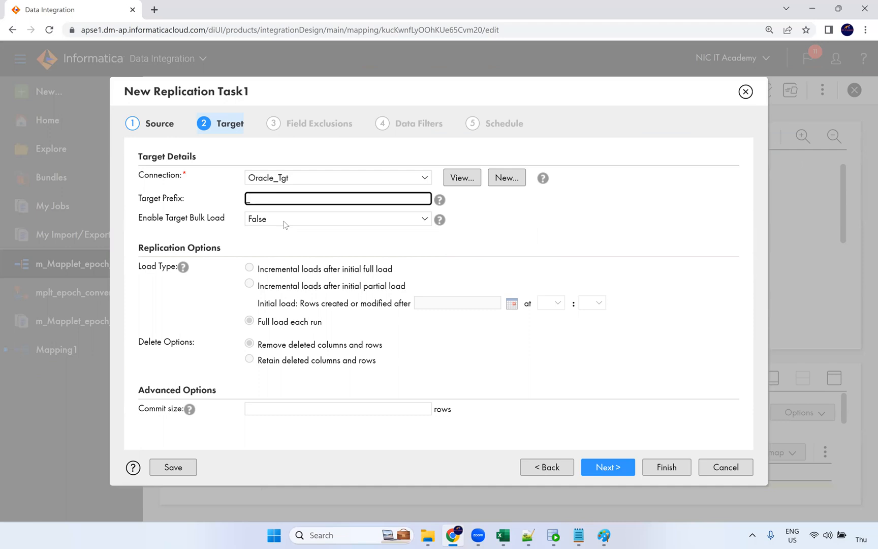
text(RT)
click(213, 209)
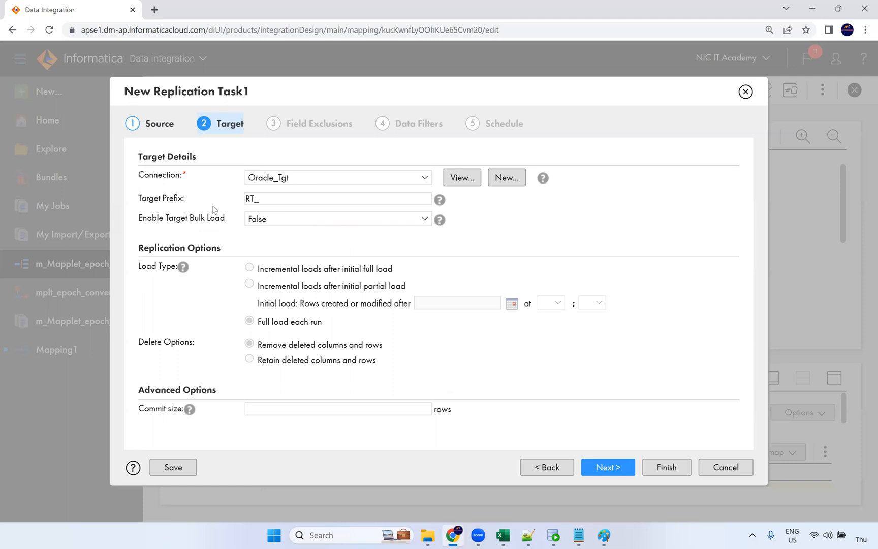
drag(266, 199, 236, 194)
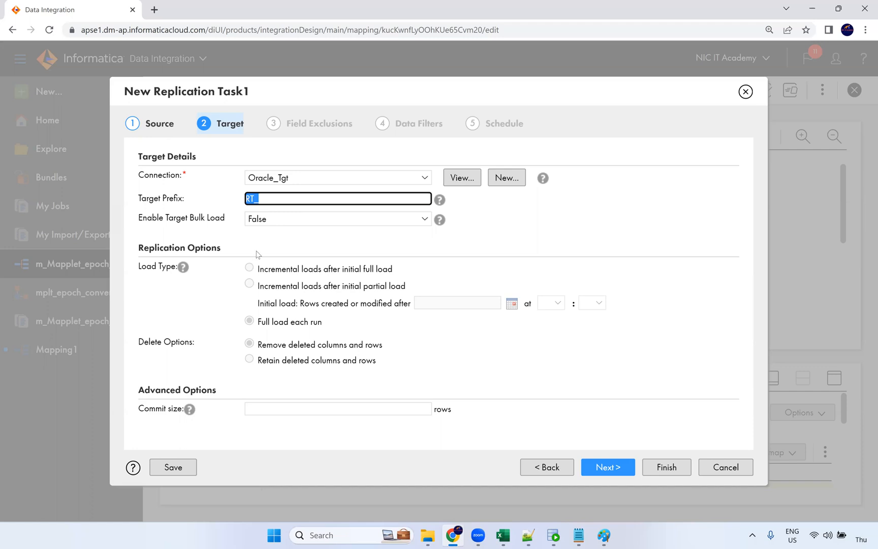
click(168, 219)
drag(168, 218, 217, 221)
click(270, 224)
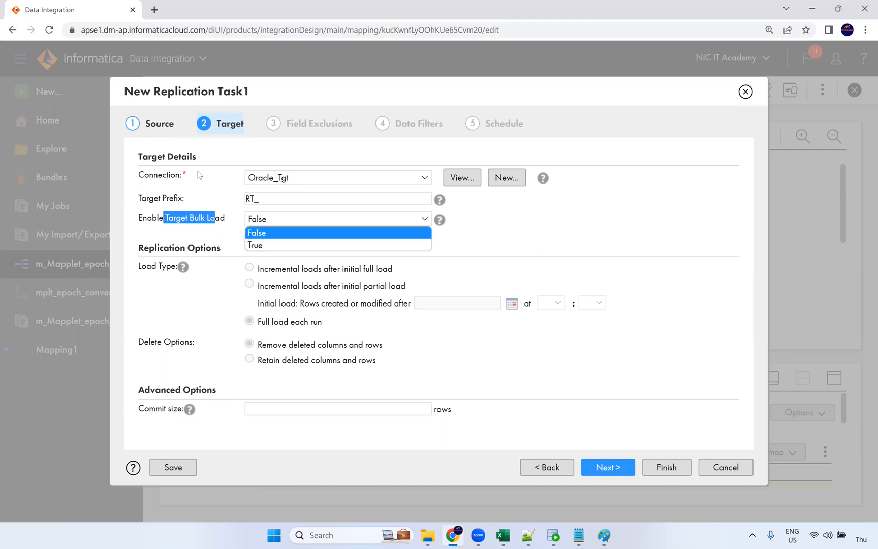
click(435, 233)
mouse_move(441, 220)
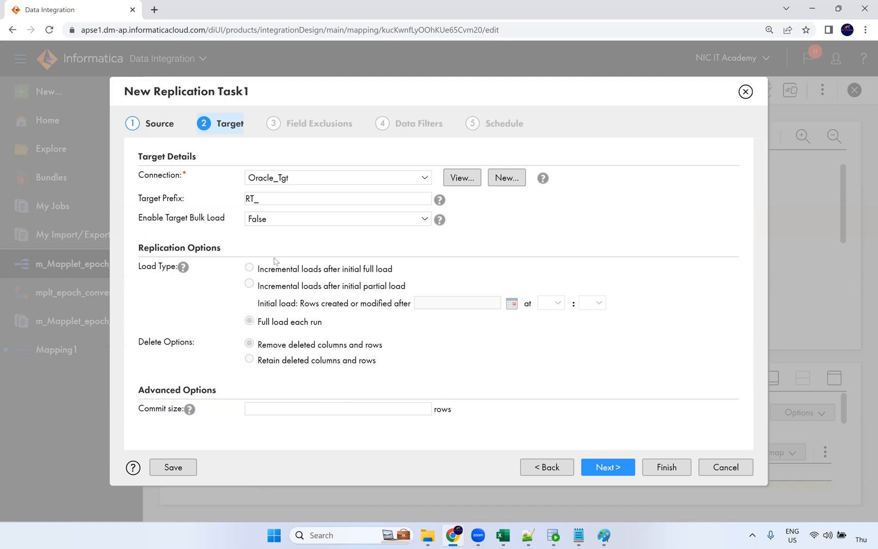
mouse_move(184, 269)
drag(276, 269, 402, 272)
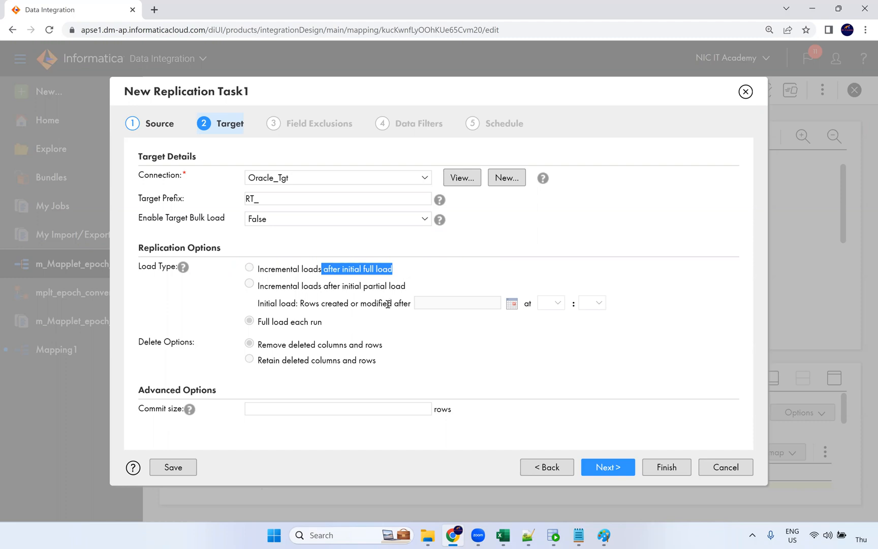
click(414, 285)
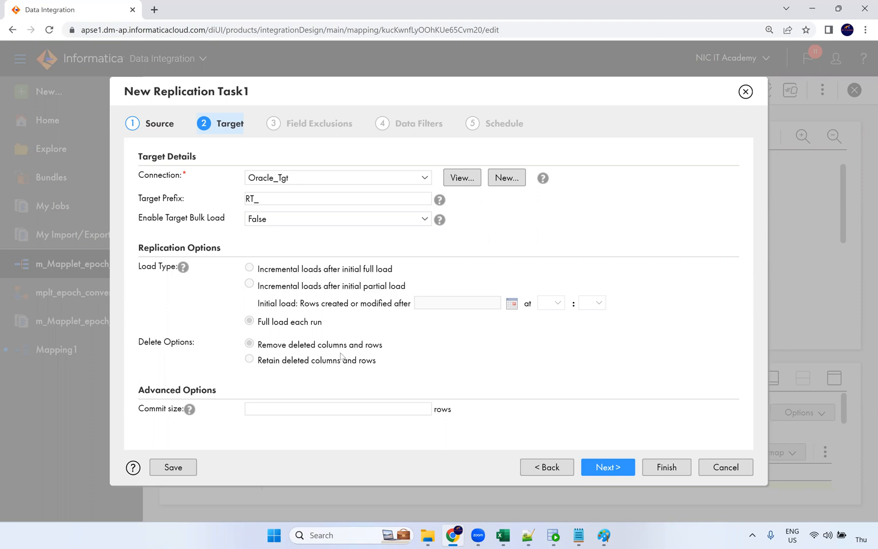
click(283, 405)
Set the commit size to 10000 and move to the field exclusions step
click(318, 433)
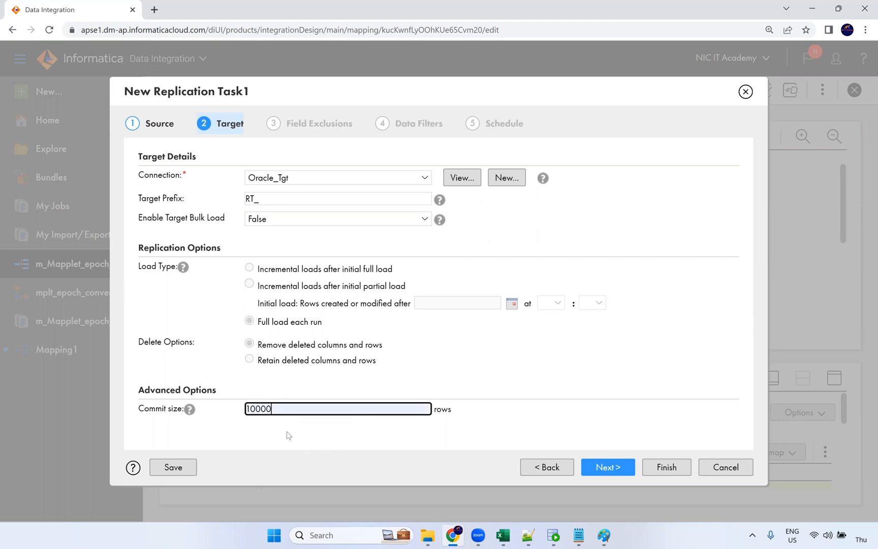
mouse_move(189, 410)
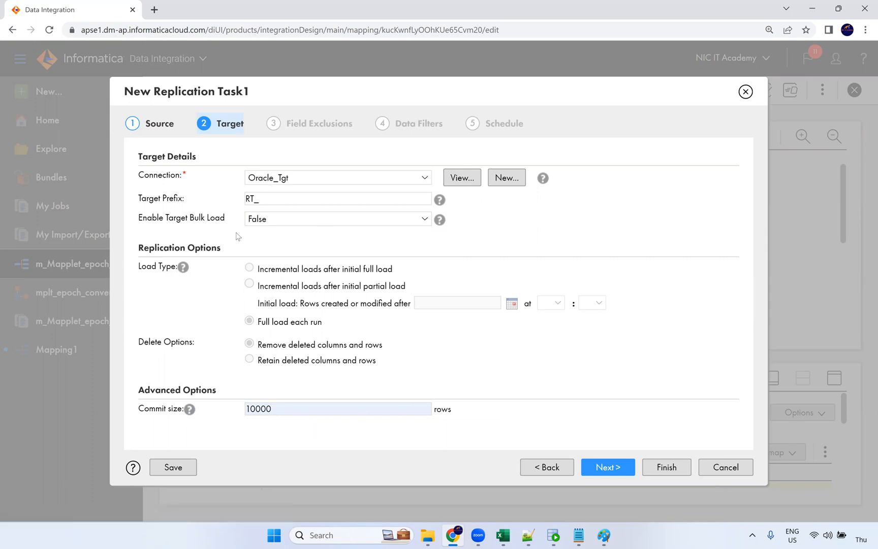
click(606, 467)
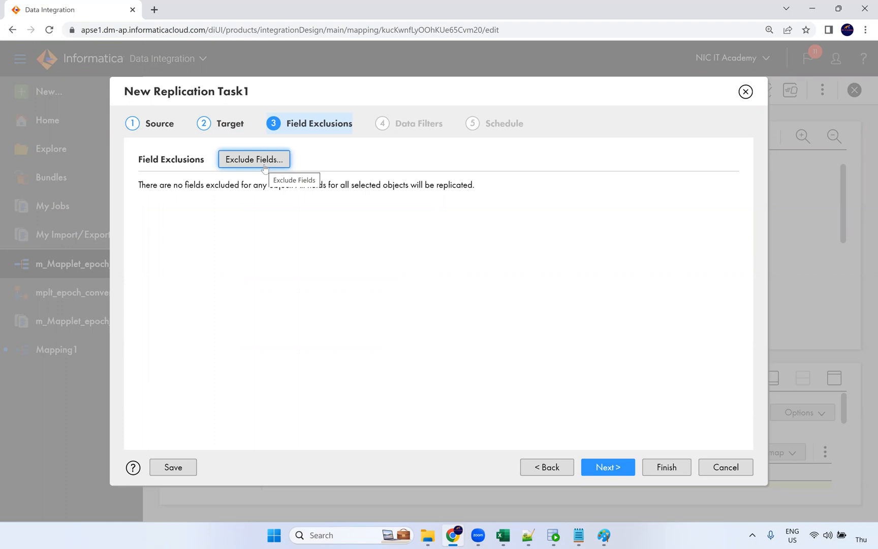
Exclude the COMMISSION_PCT field from EMPLOYEES, then continue to Data Filters
click(264, 168)
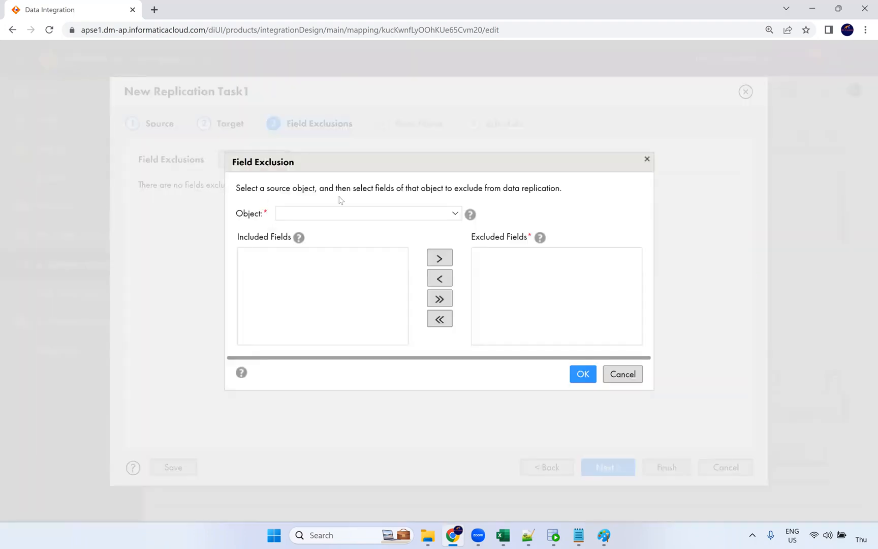
click(325, 218)
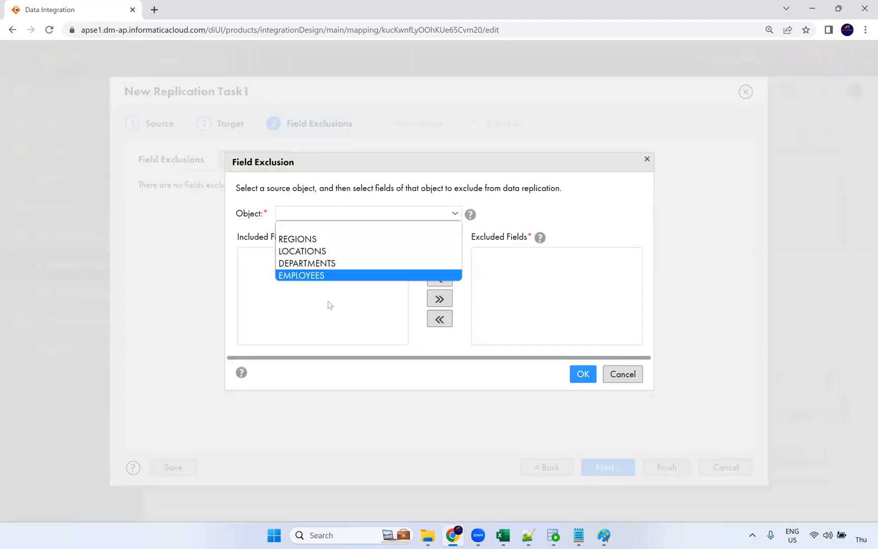
click(314, 276)
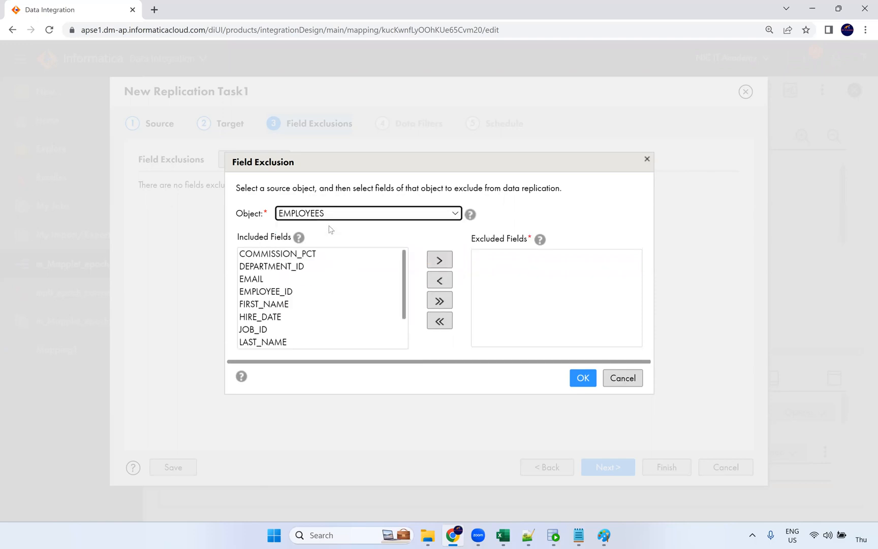
click(297, 257)
click(439, 260)
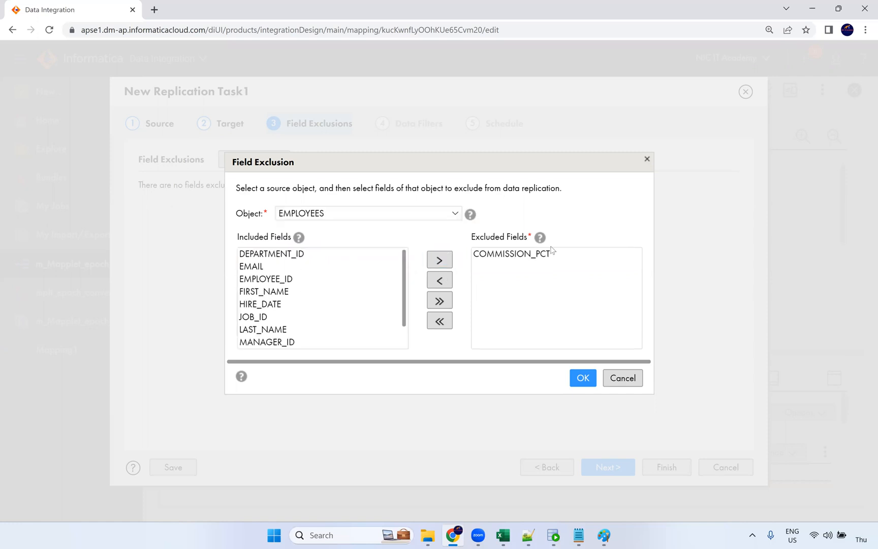
click(583, 378)
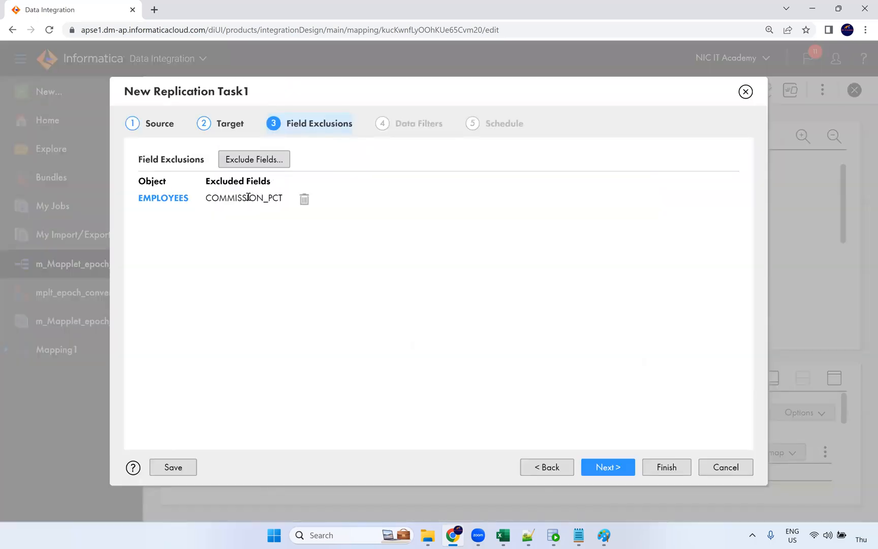
click(616, 470)
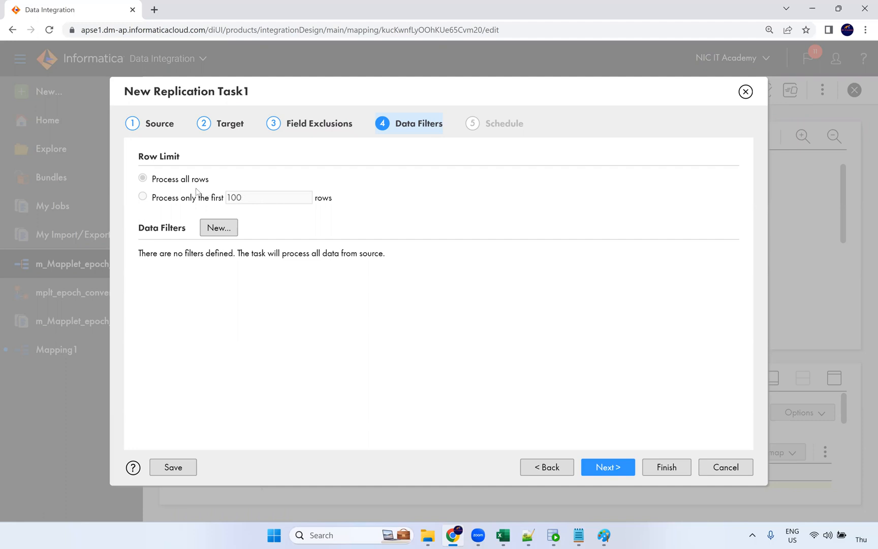
Draft an EMPLOYEES SALARY > 10000 filter, view it as an expression, then discard it
click(216, 231)
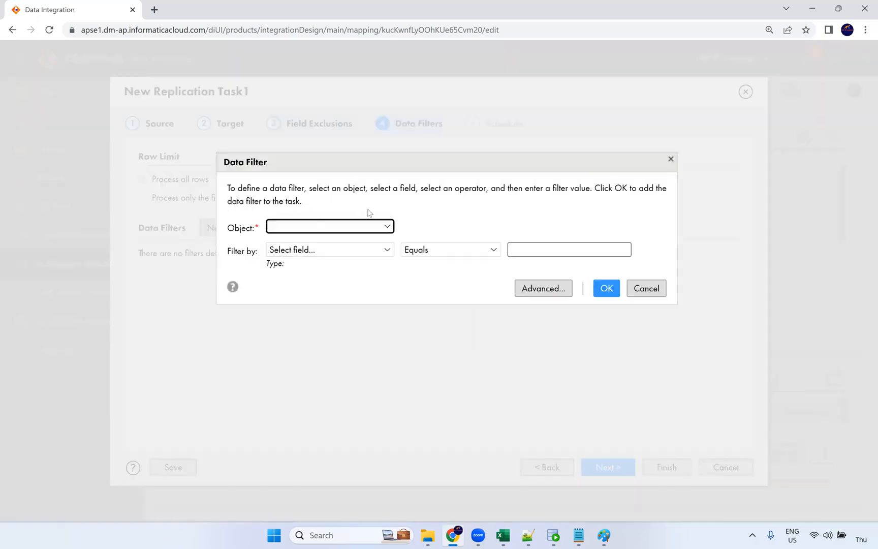
click(357, 226)
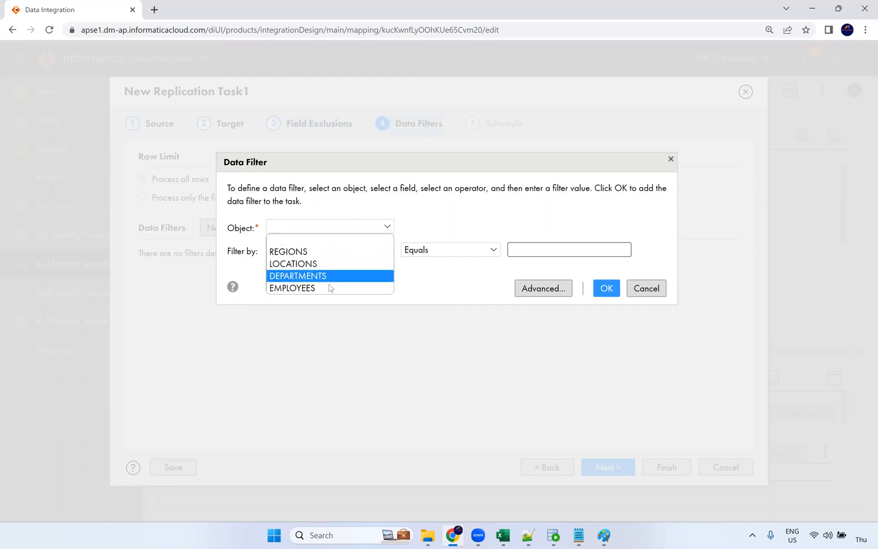
click(320, 287)
click(358, 251)
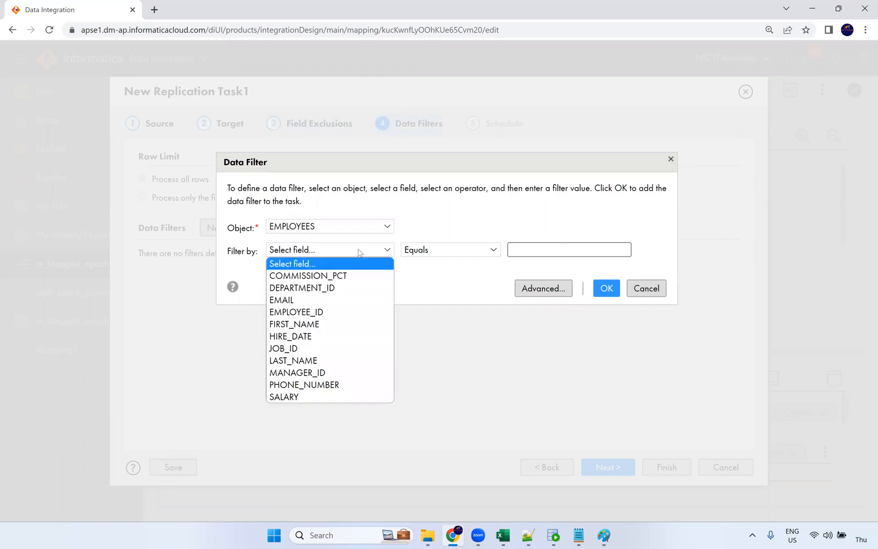
click(303, 395)
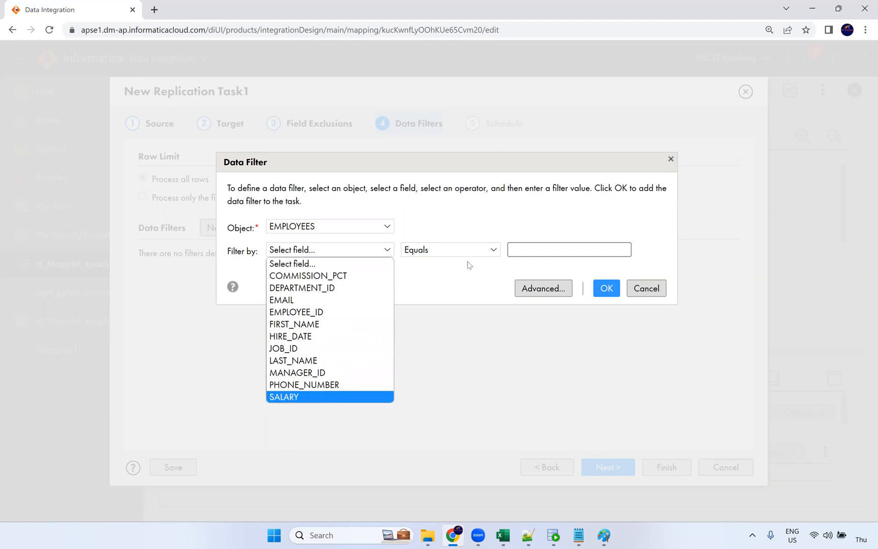
click(445, 249)
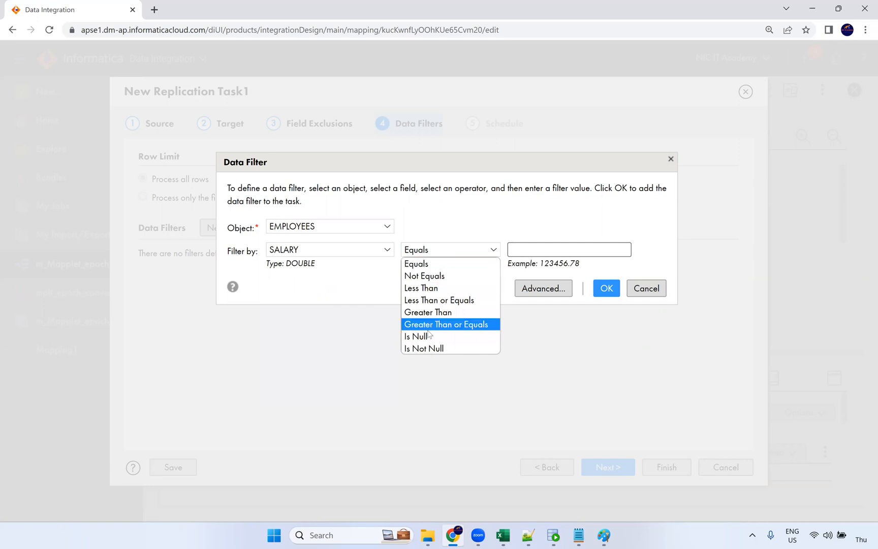
click(439, 312)
click(538, 251)
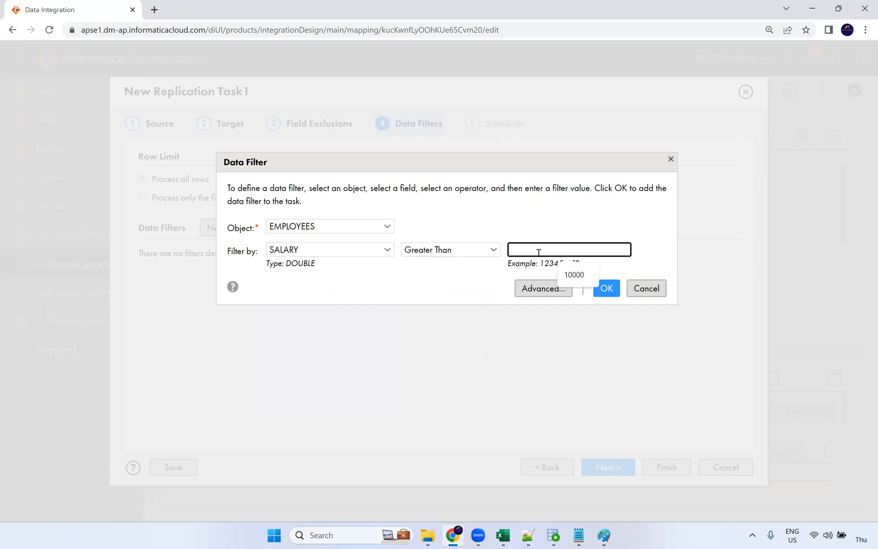
click(573, 275)
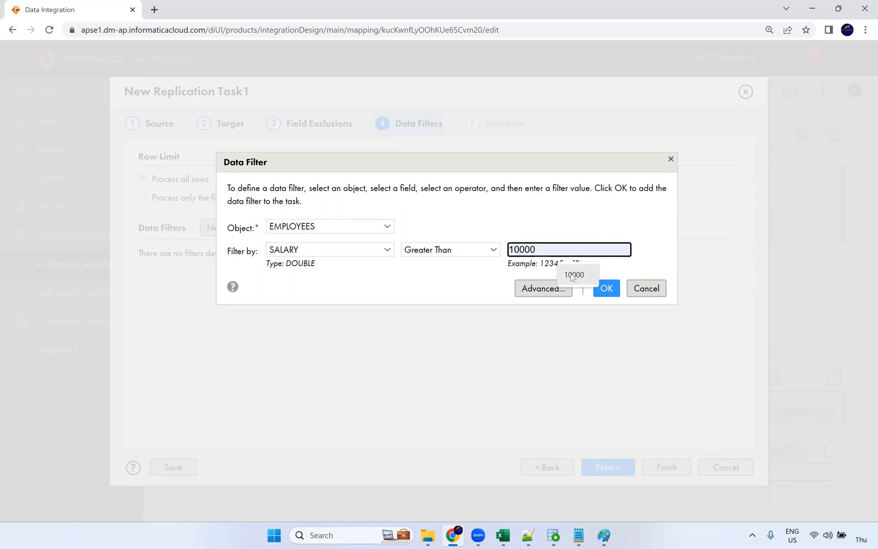
click(571, 274)
click(496, 329)
click(536, 291)
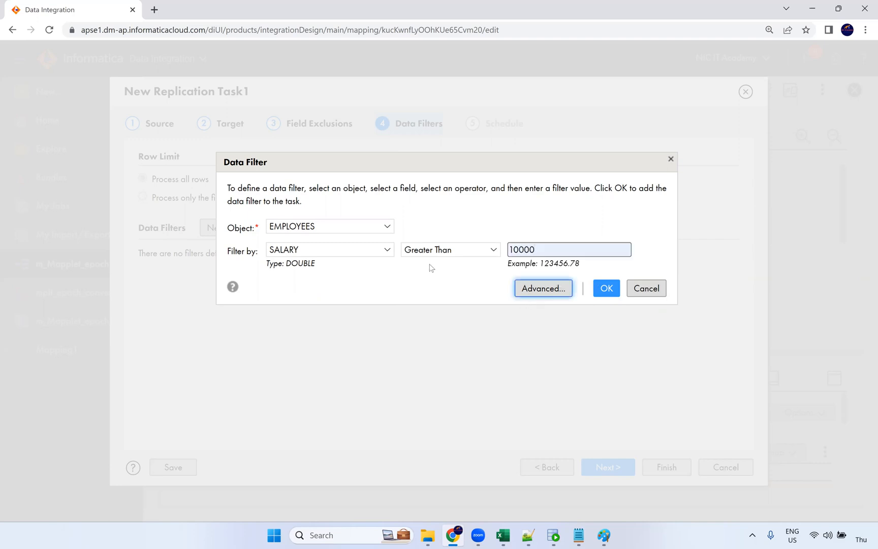
click(535, 291)
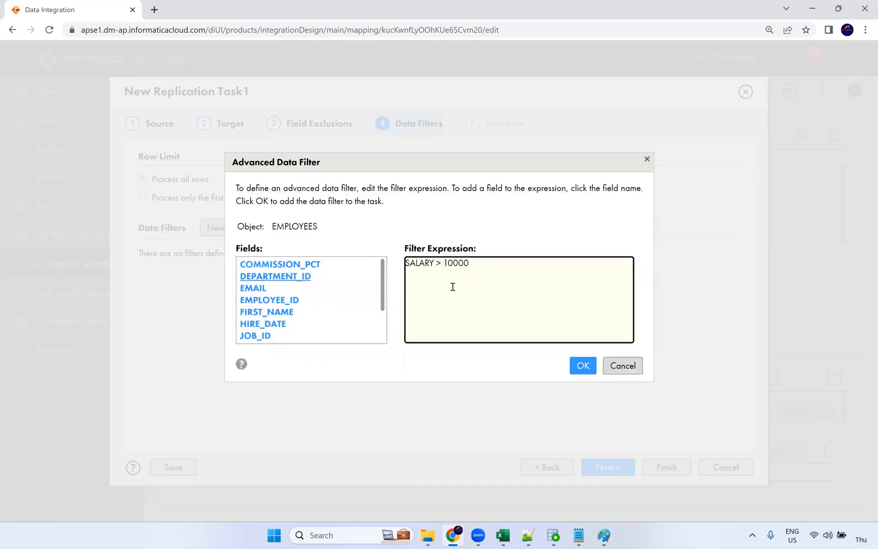
drag(402, 265, 526, 349)
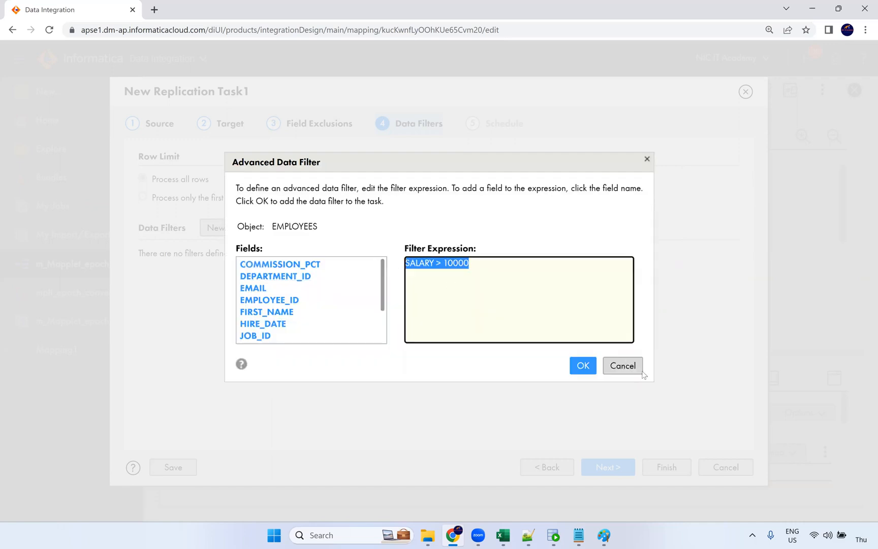
click(640, 371)
Add the data filter EMPLOYEES: SALARY Greater Than 10000
click(218, 228)
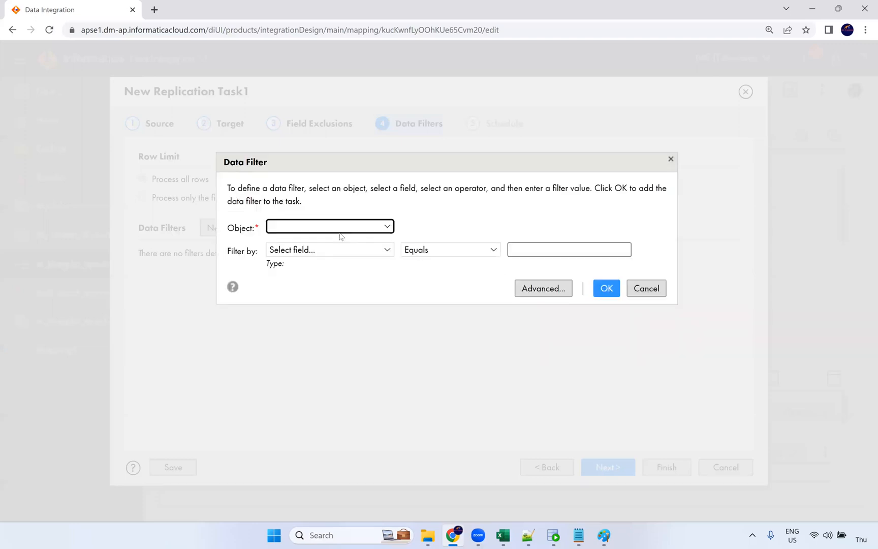
click(339, 233)
click(324, 285)
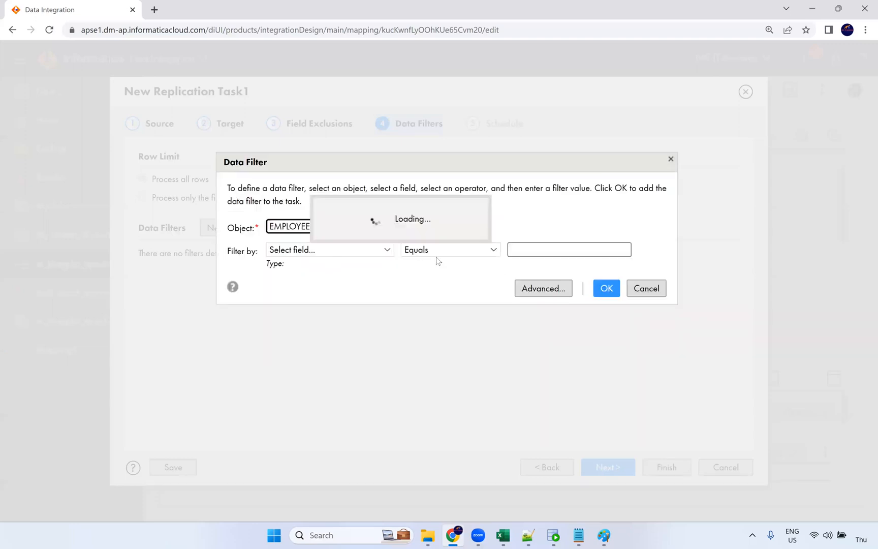
click(355, 250)
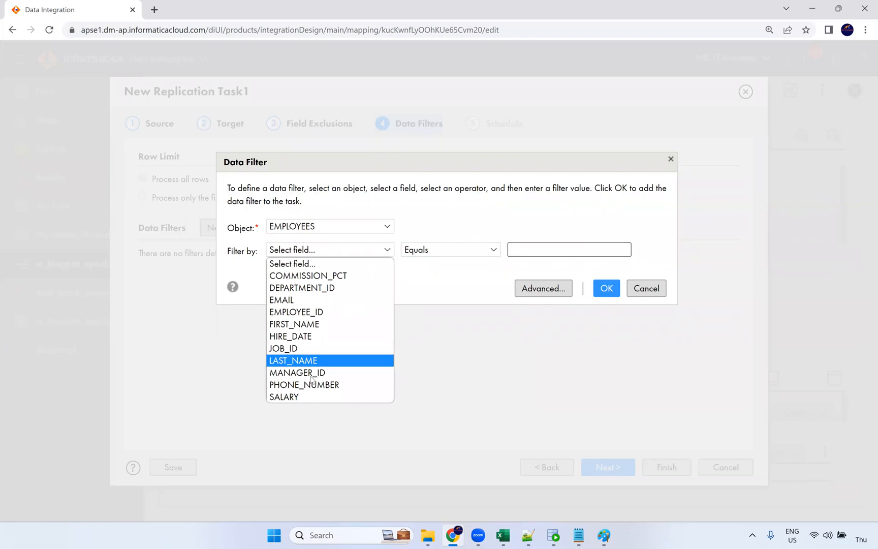
click(294, 397)
click(439, 257)
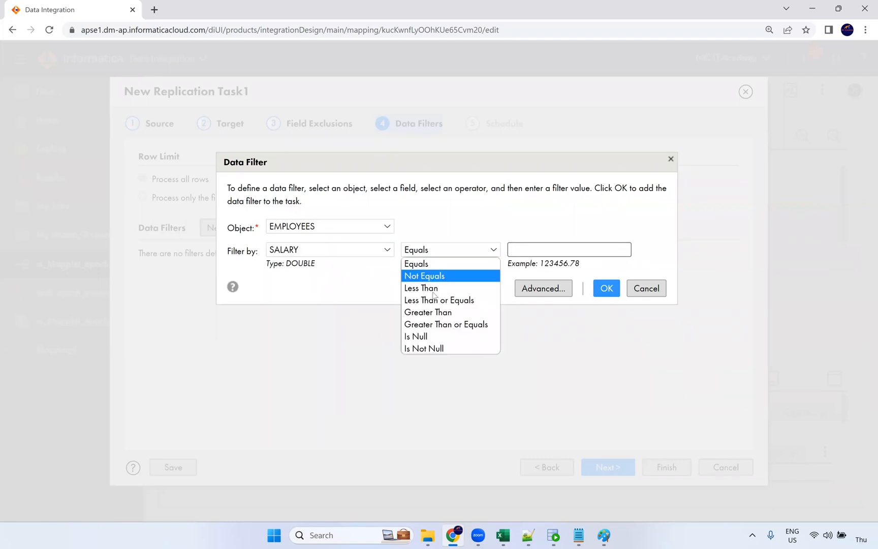
click(426, 313)
click(542, 248)
text(10000)
click(604, 290)
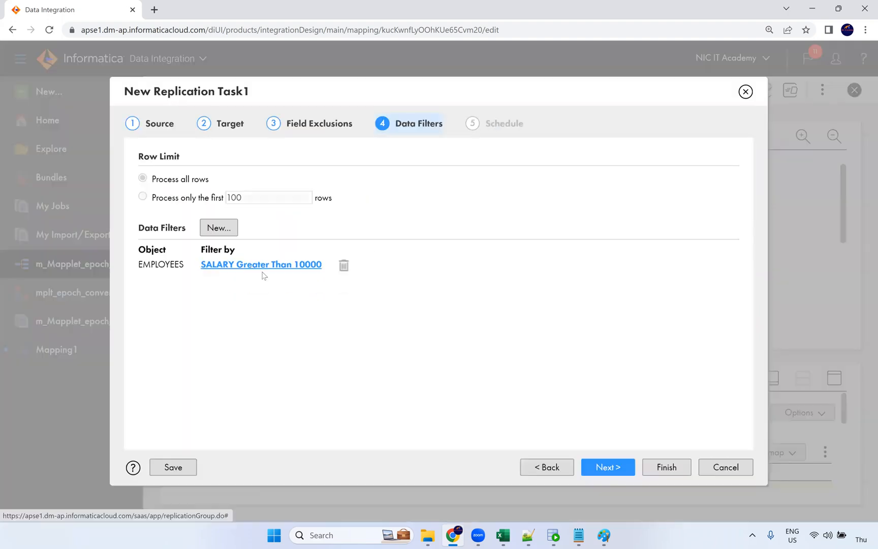
Advance the task to the Schedule step, then return to the Paint diagram
click(603, 469)
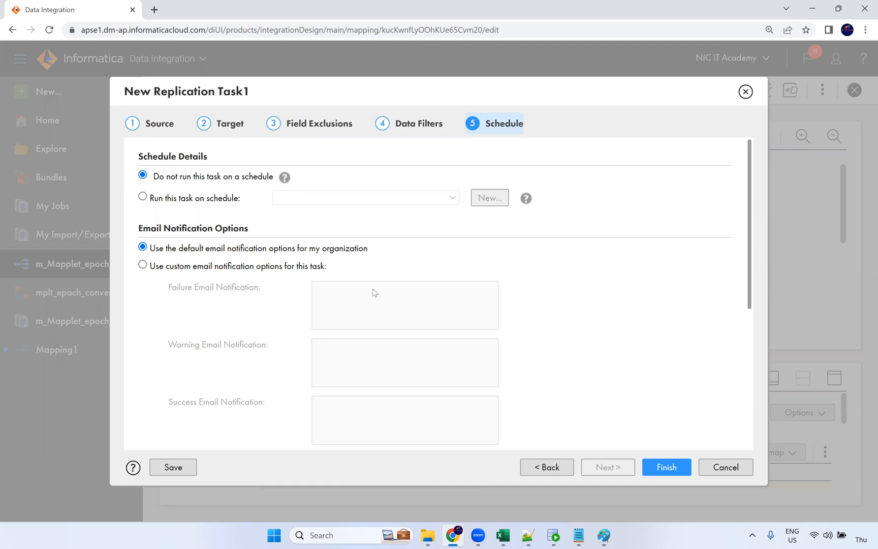
click(604, 535)
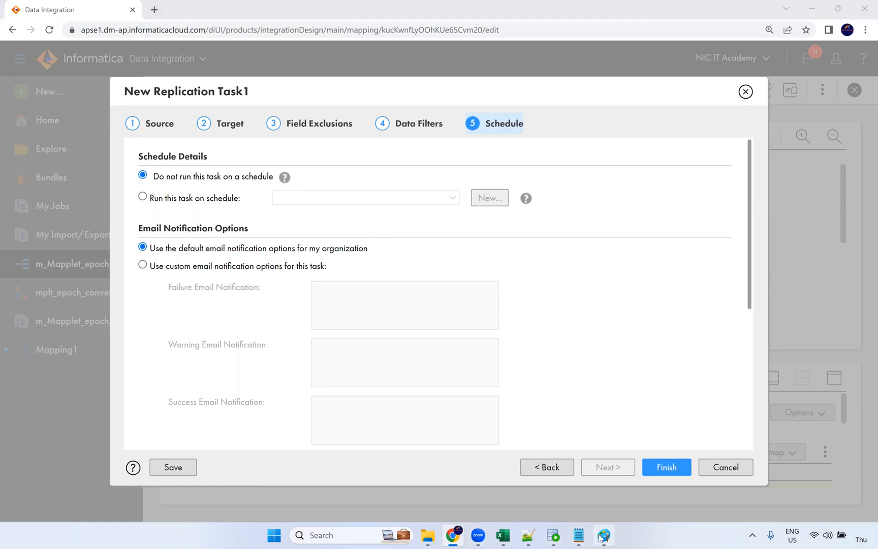
click(233, 317)
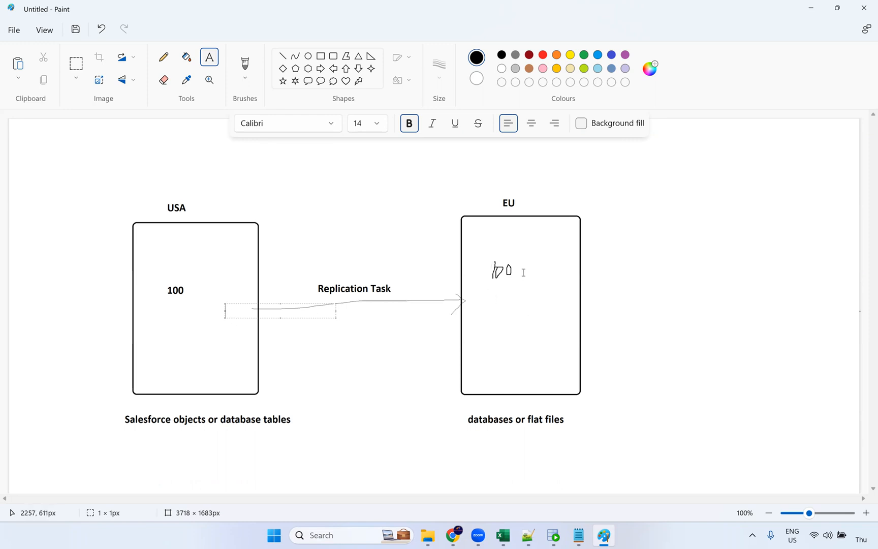
Try placing a text label beside the 100 in the USA box
click(173, 309)
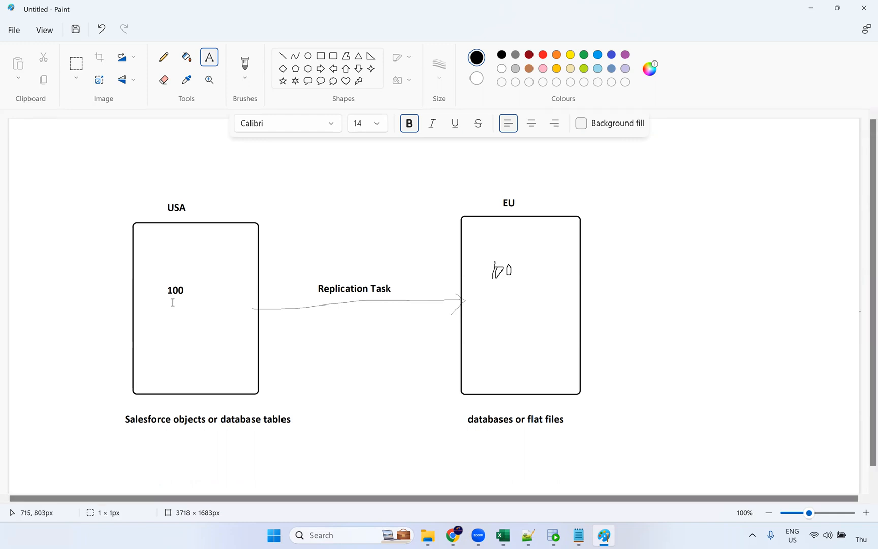
click(172, 303)
click(196, 288)
click(195, 288)
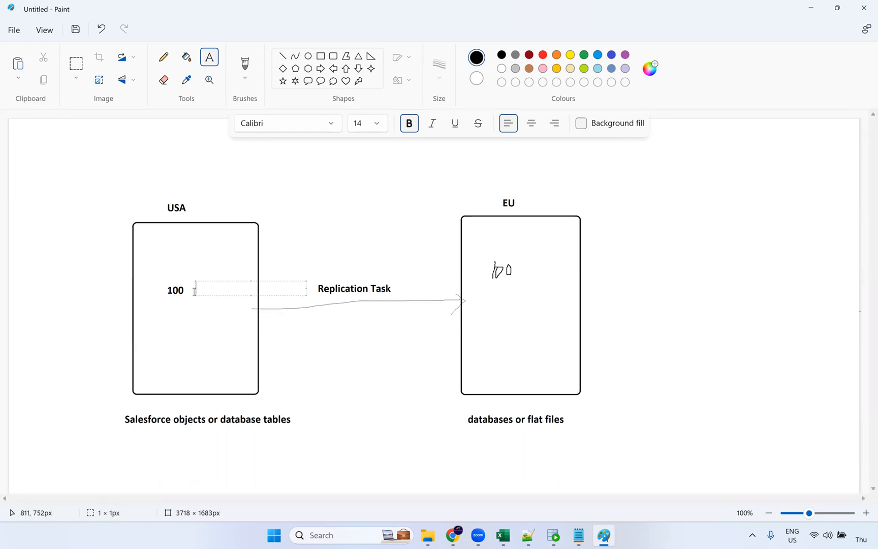
Pencil a handwritten 2 beside the USA box's 100 and extend the EU box figure
click(163, 58)
mouse_move(196, 284)
mouse_down()
mouse_move(208, 286)
mouse_move(217, 318)
mouse_up()
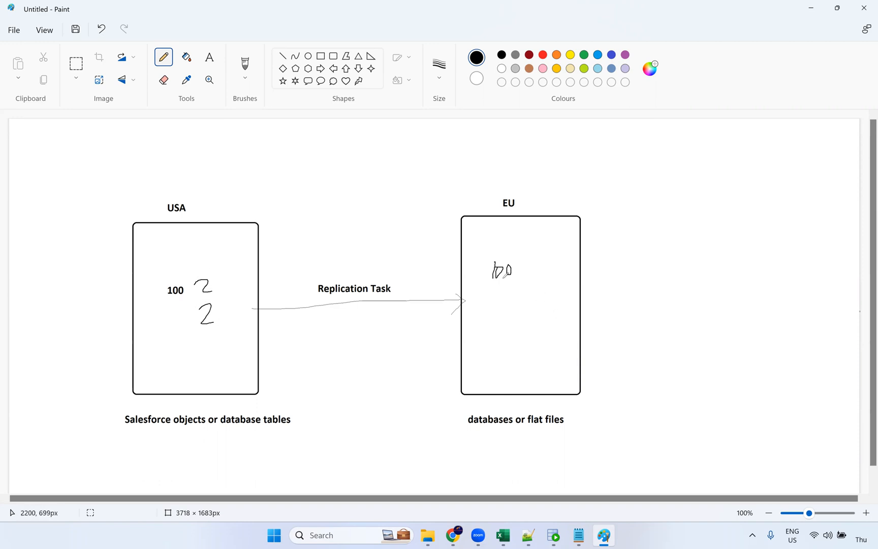
drag(507, 281, 509, 272)
click(452, 534)
Save and run Replication Task1, refreshing My Jobs until Replication Task1-1 shows Starting
click(674, 474)
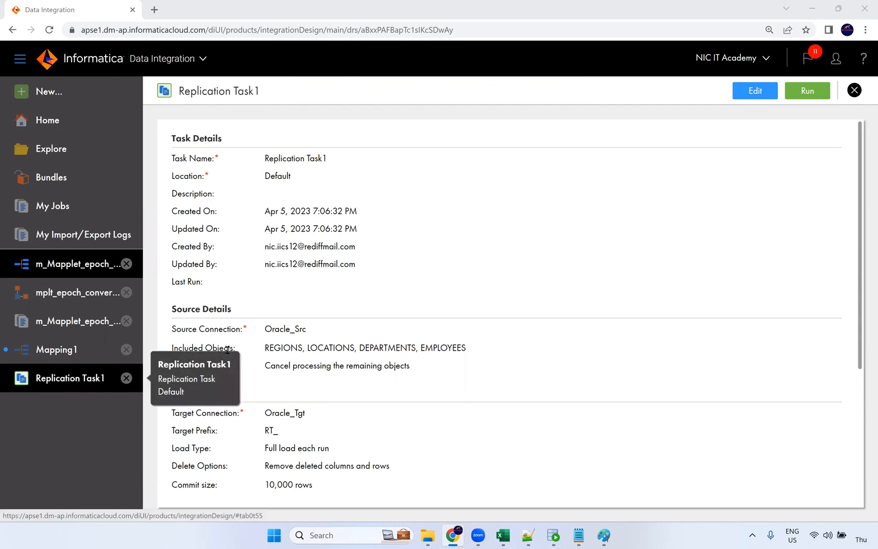
click(808, 92)
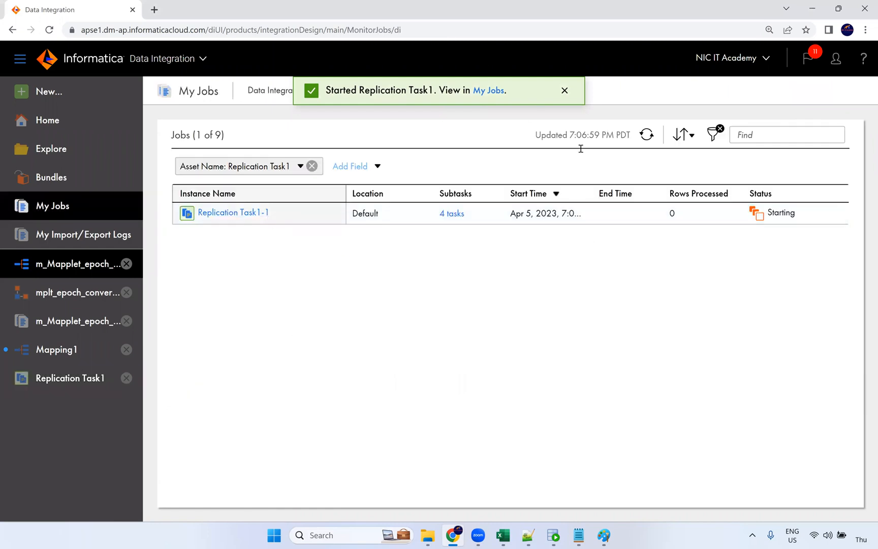
click(649, 136)
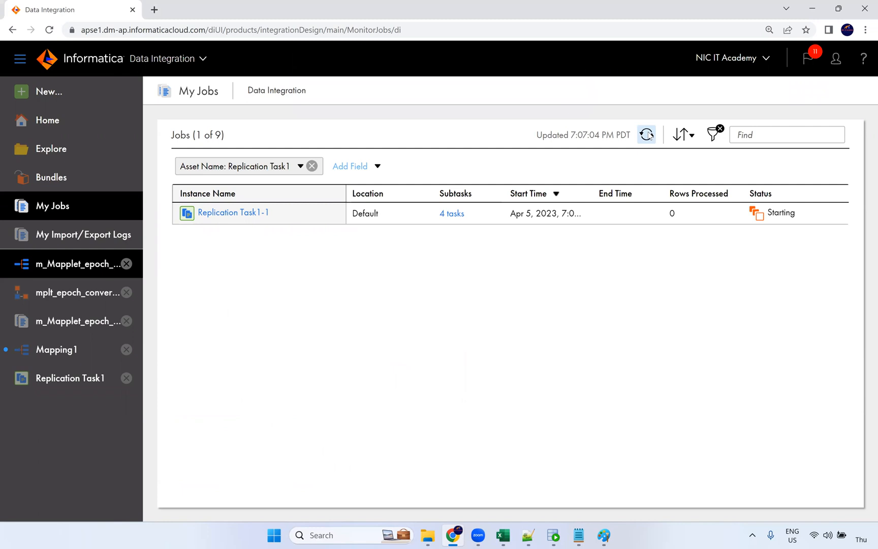
click(649, 135)
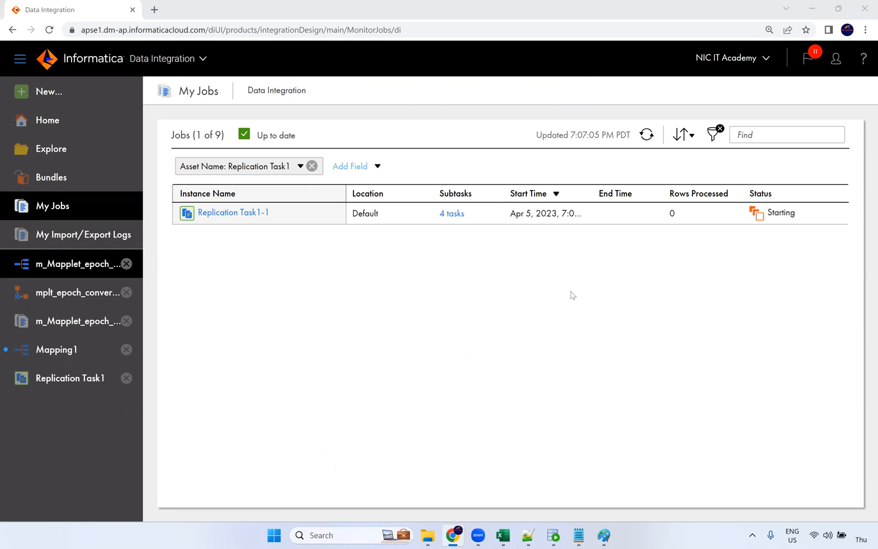
click(646, 135)
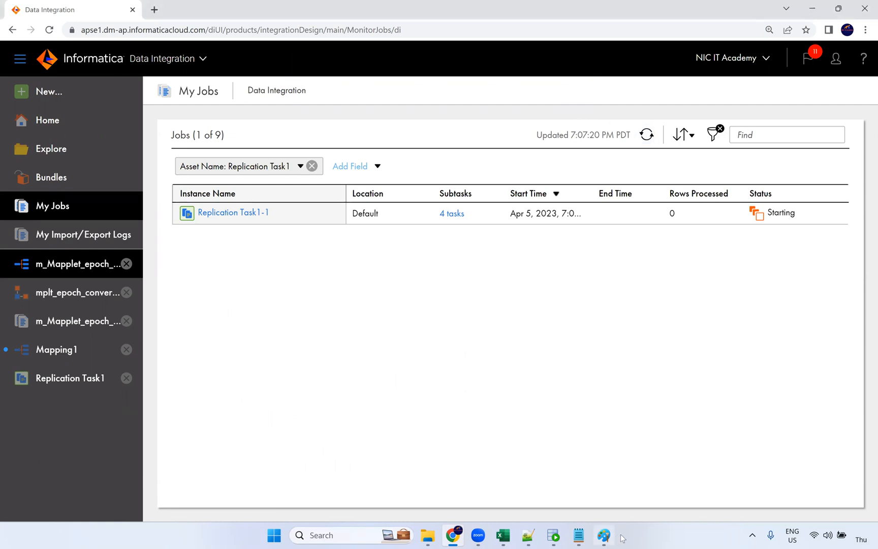
In Paint, pencil underlines beneath the USA box's 100 and the EU box's figure
click(604, 535)
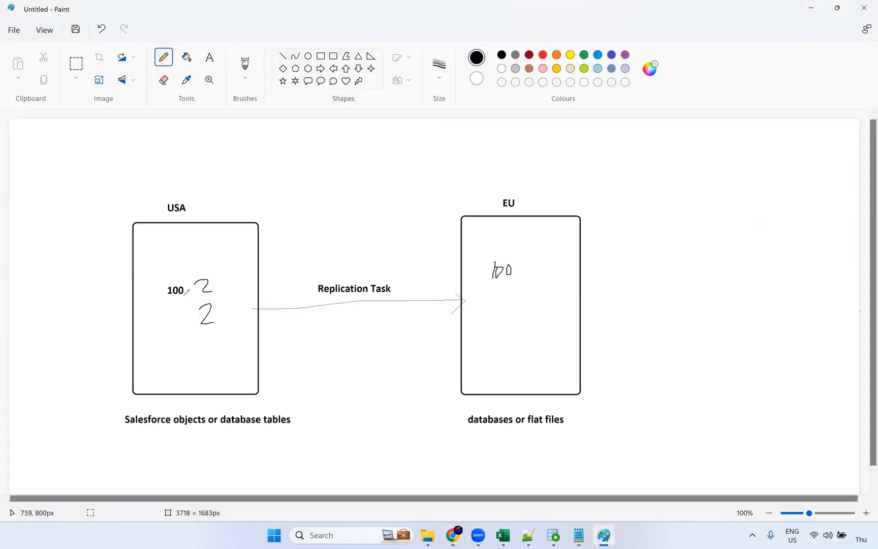
drag(165, 300, 183, 299)
drag(524, 283, 491, 283)
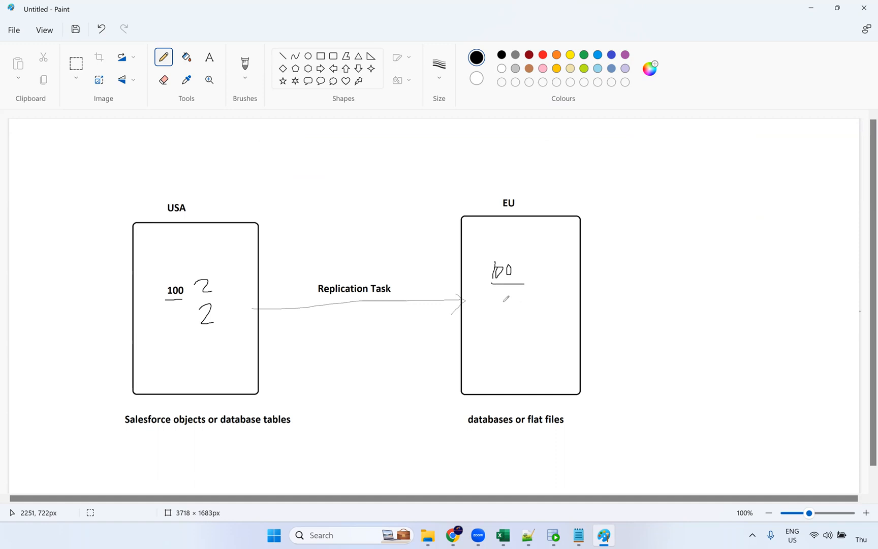
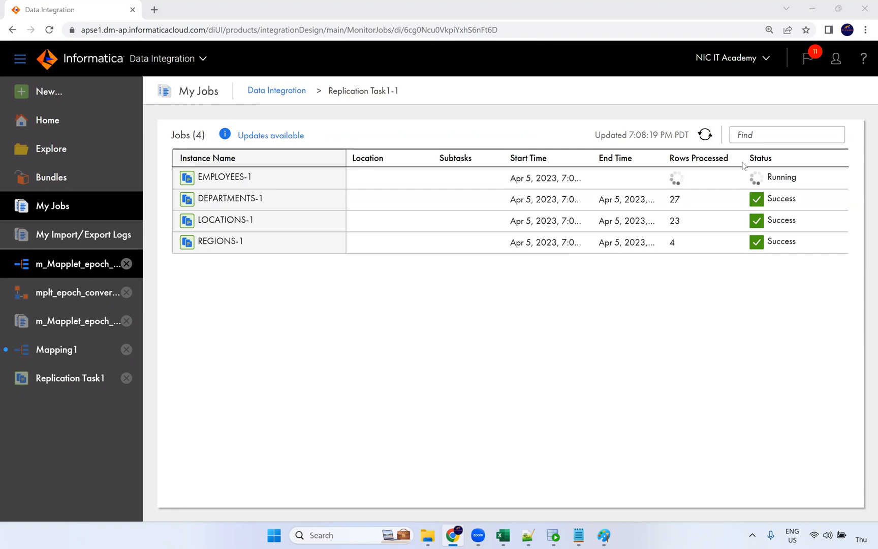
Refresh My Jobs until all four Replication Task1-1 subtasks succeed, with EMPLOYEES-1 loading 15 rows
click(705, 135)
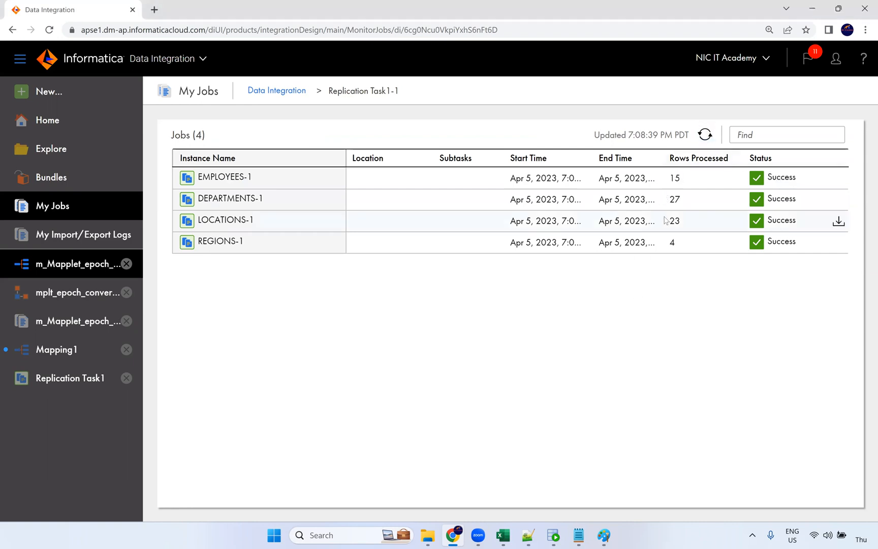
View the USA-to-EU replication diagram in Paint, then return to SQL Developer's CORE worksheet
mouse_move(604, 535)
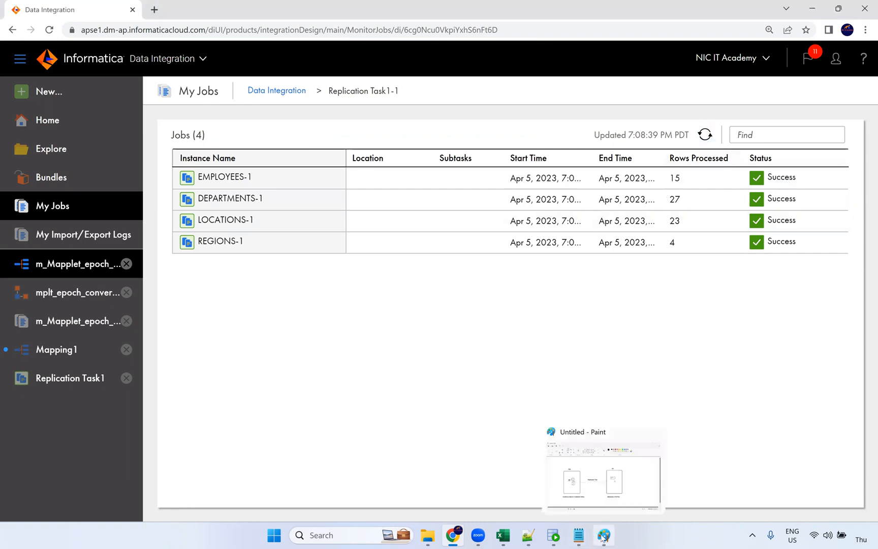
click(579, 513)
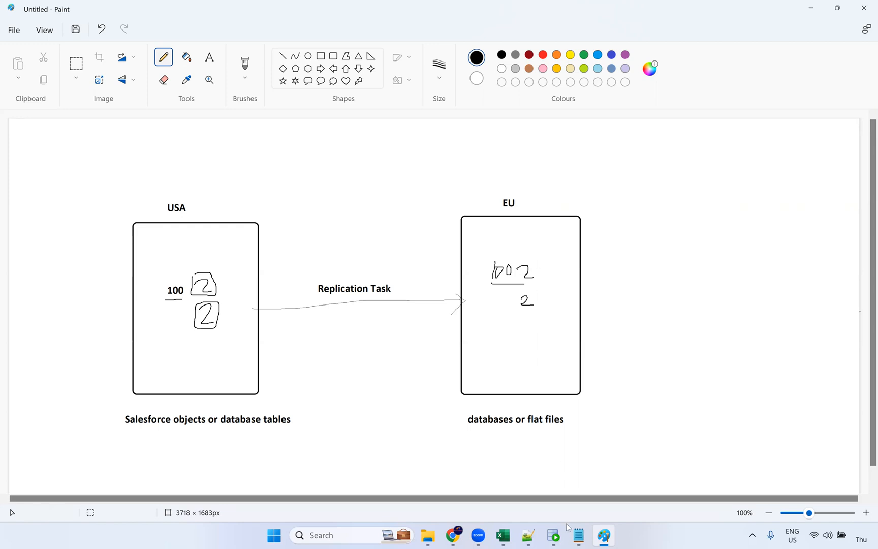
click(553, 535)
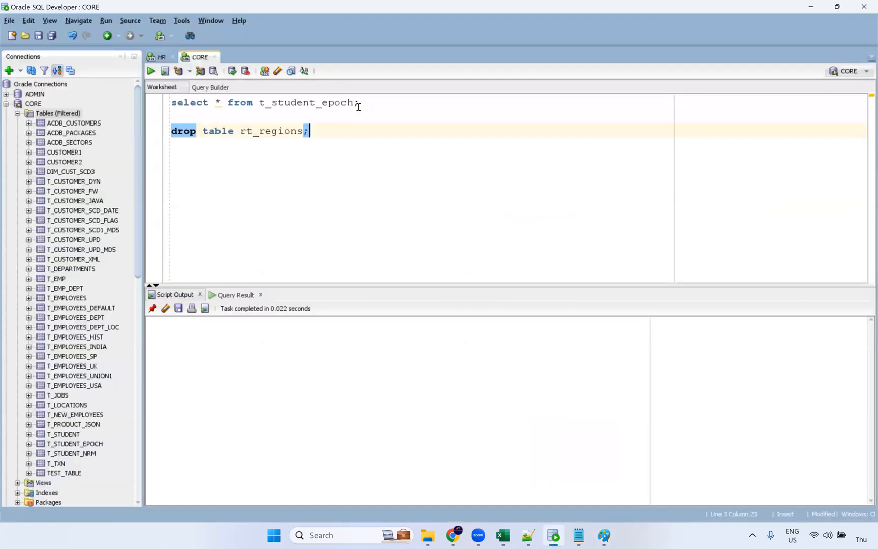
Refresh the table list and open RT_DEPARTMENTS and RT_EMPLOYEES, showing RT_EMPLOYEES' loaded data
click(59, 115)
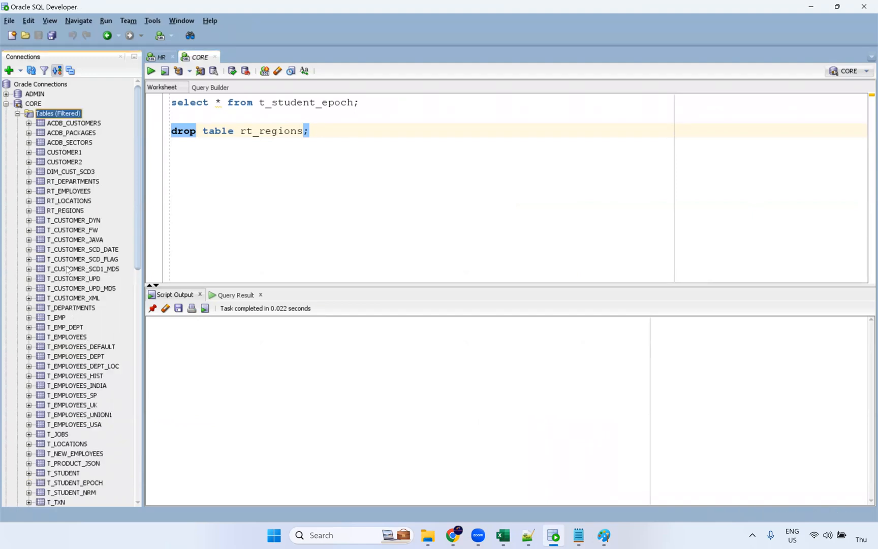
click(74, 182)
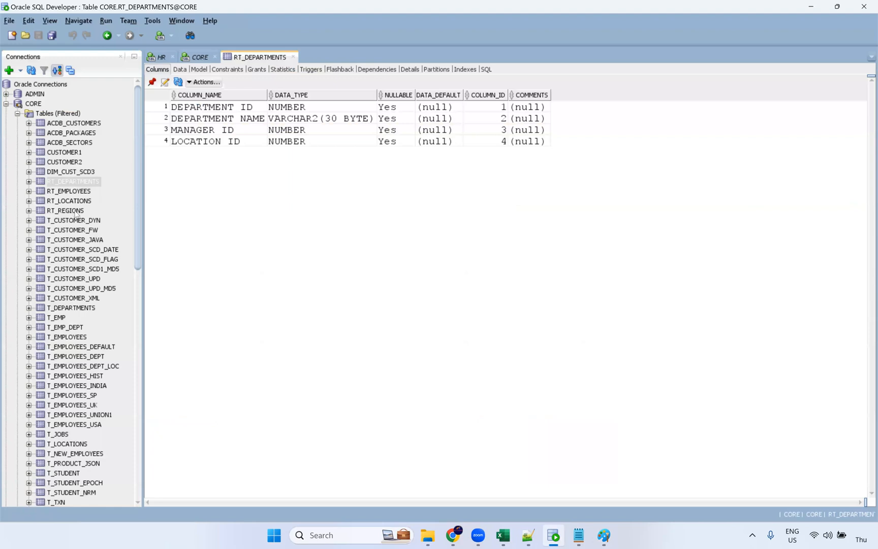
click(81, 194)
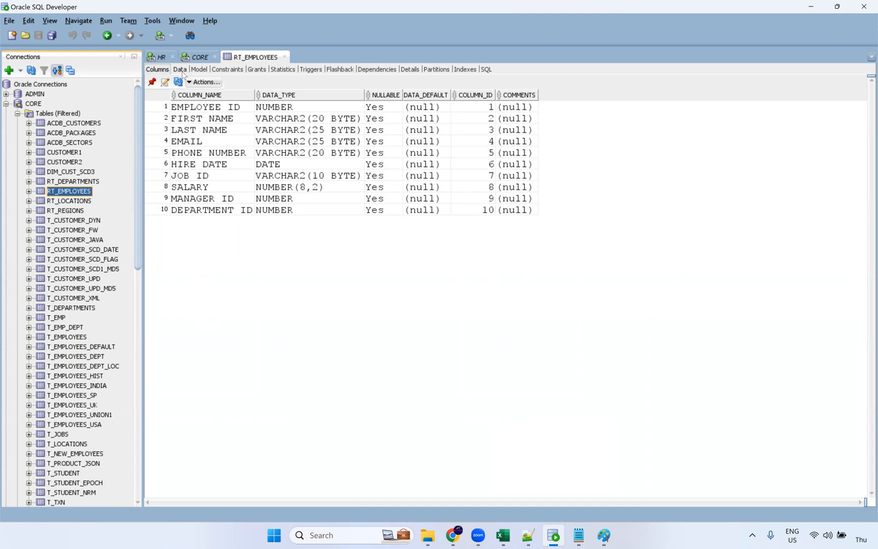
click(180, 70)
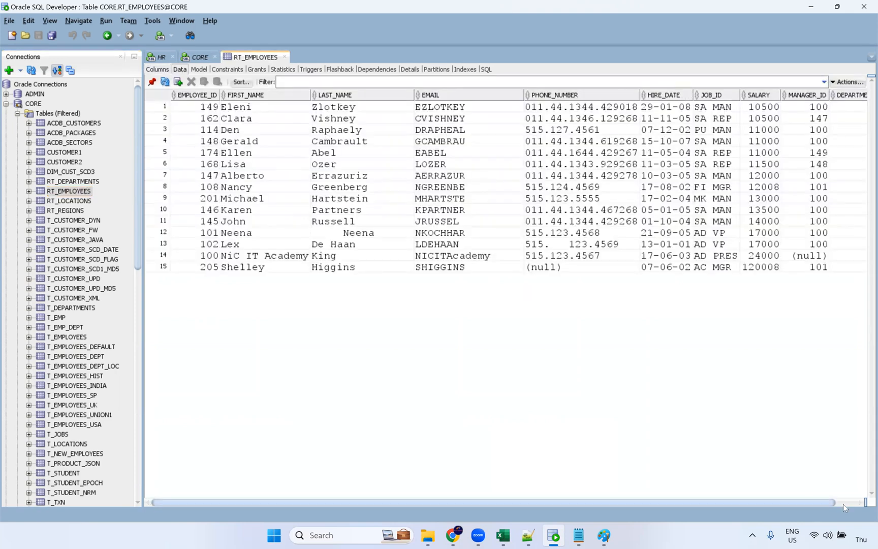
Select the MANAGER_ID and SALARY columns of the 15 rows, then go back to Informatica's My Jobs
scroll(833, 254, right, 2)
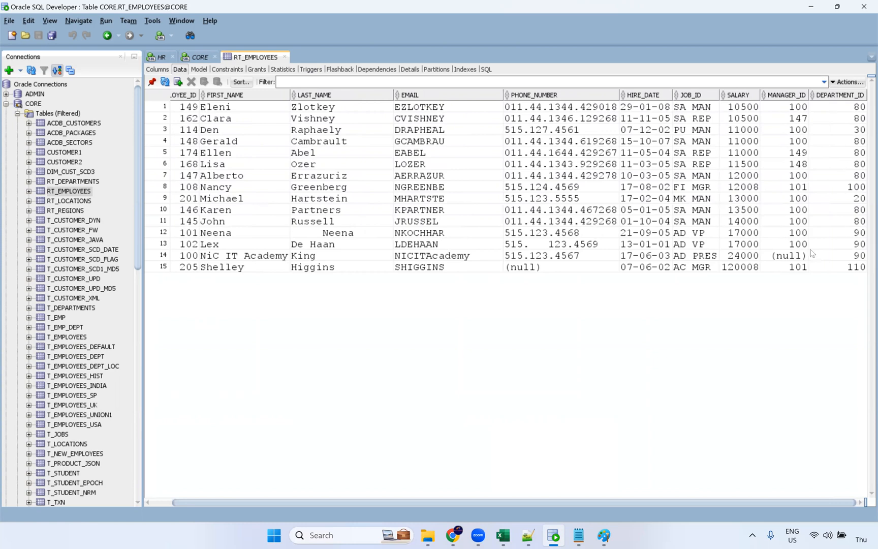
drag(792, 108, 795, 269)
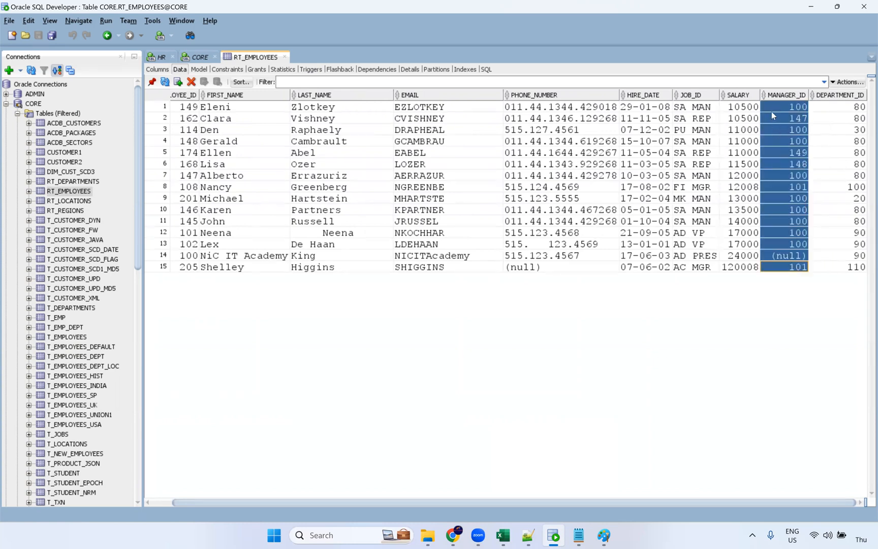
drag(745, 107, 750, 268)
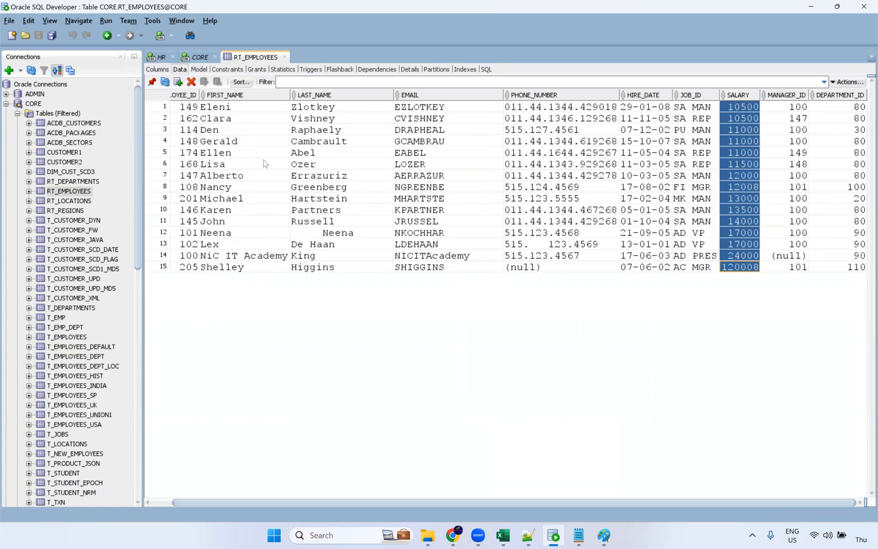
click(453, 535)
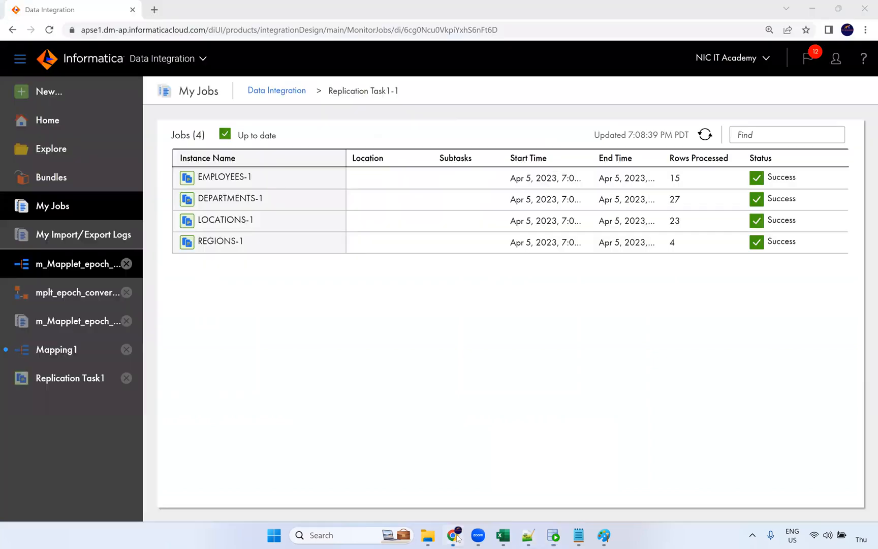
Open the Replication Task1 details from the sidebar and launch a new run
click(98, 275)
click(69, 322)
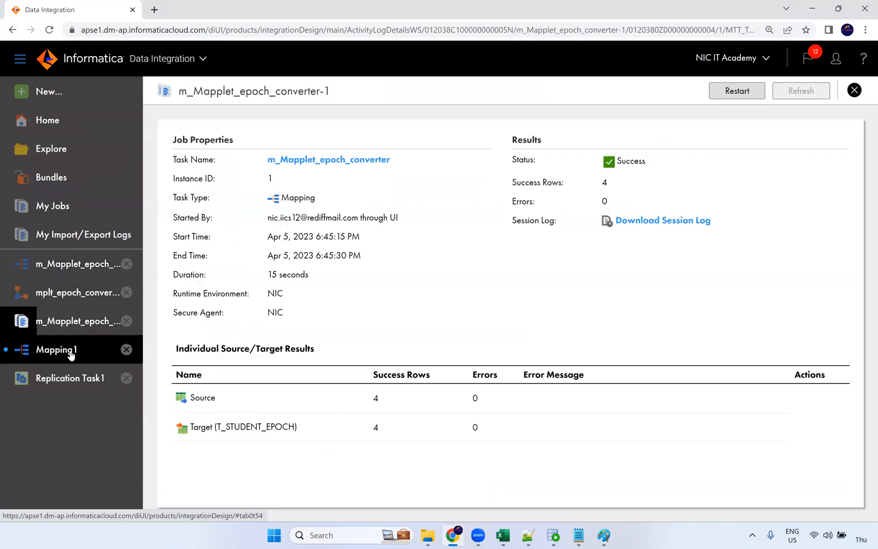
click(71, 349)
click(89, 379)
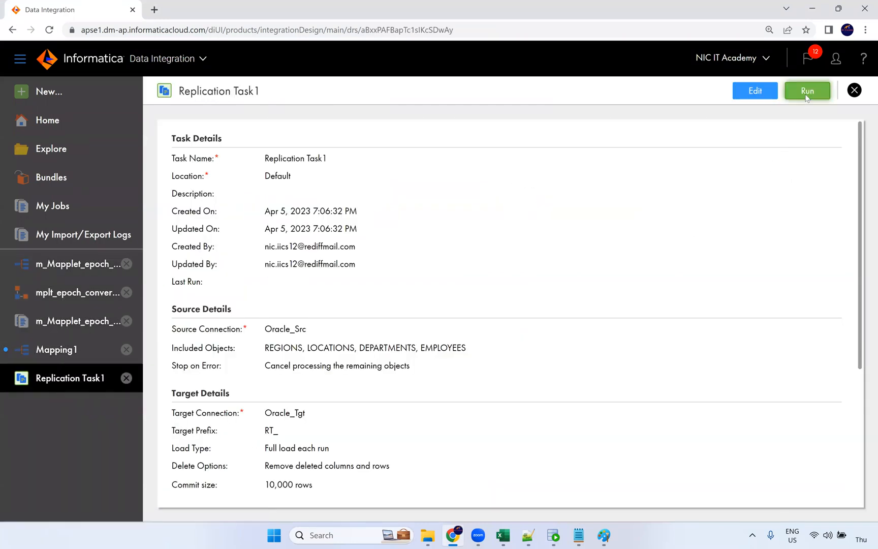
click(553, 534)
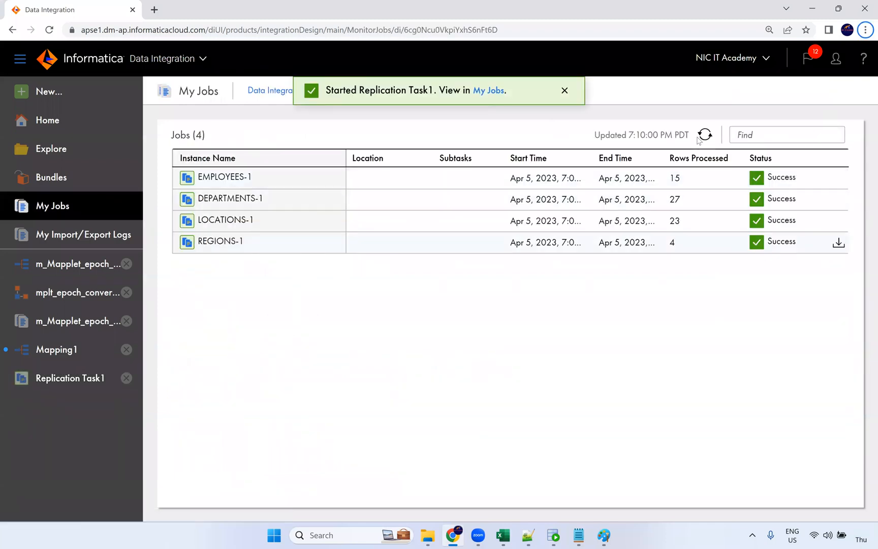
Refresh Replication Task1-2's four subtasks until all show Success, then reopen the Replication Task1 details
click(278, 94)
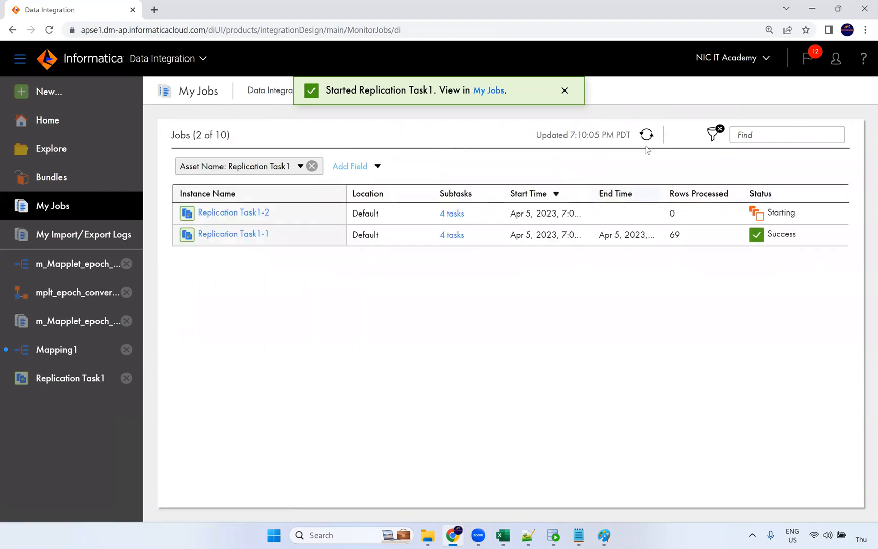
click(452, 214)
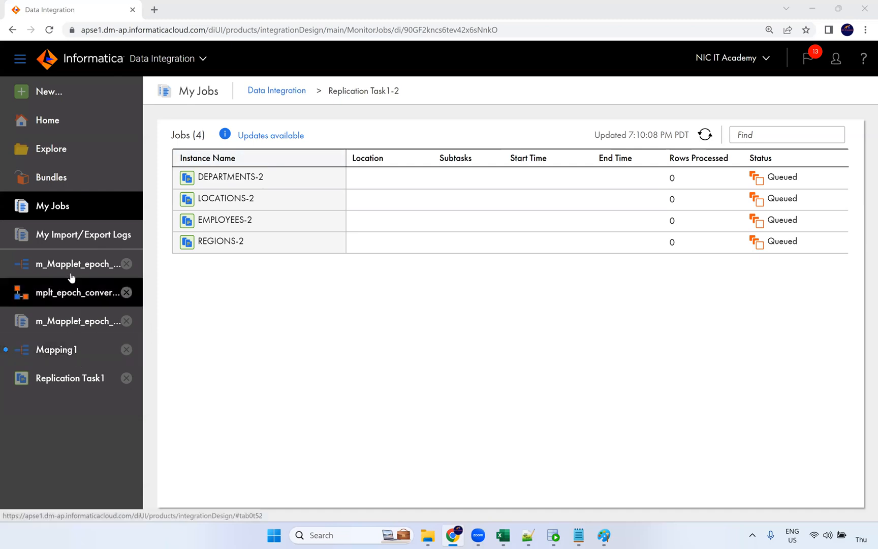
click(706, 134)
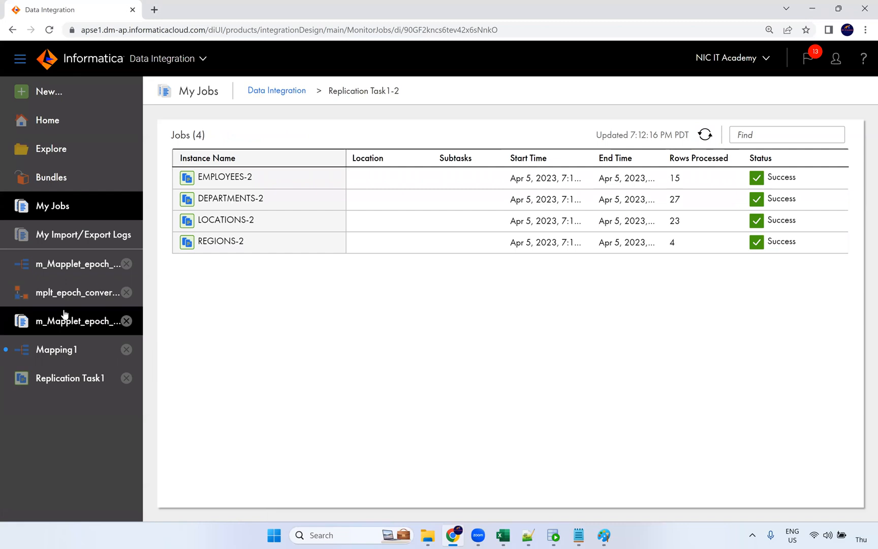
click(65, 351)
click(72, 381)
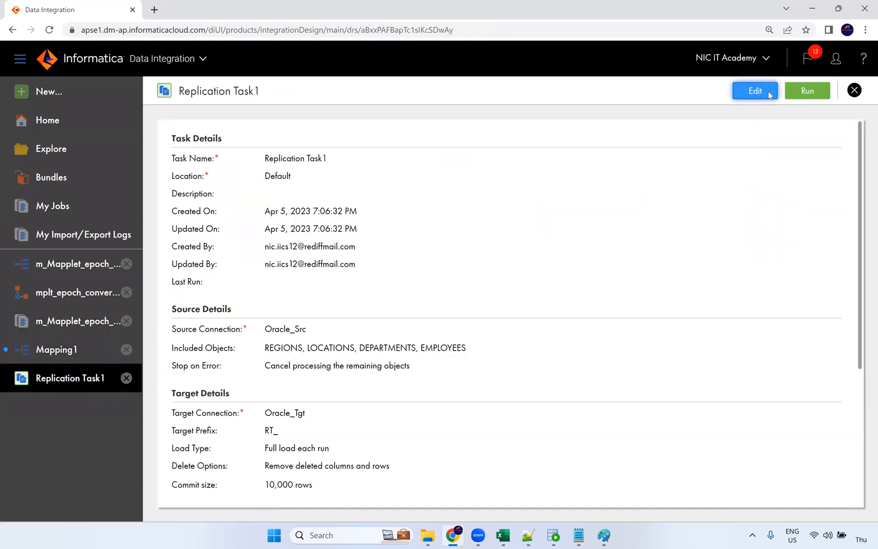
Edit Replication Task1 and review REGIONS, LOCATIONS, DEPARTMENTS and EMPLOYEES in the included objects
click(755, 90)
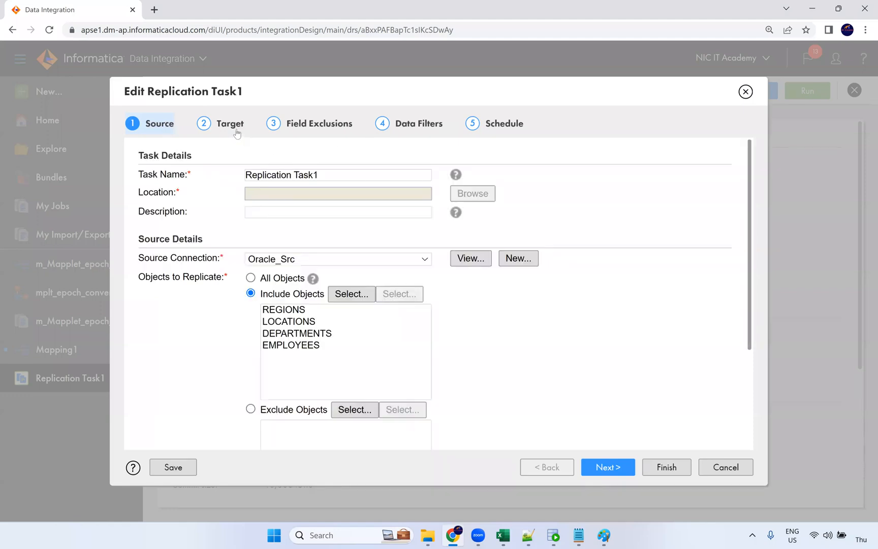
click(280, 322)
click(291, 345)
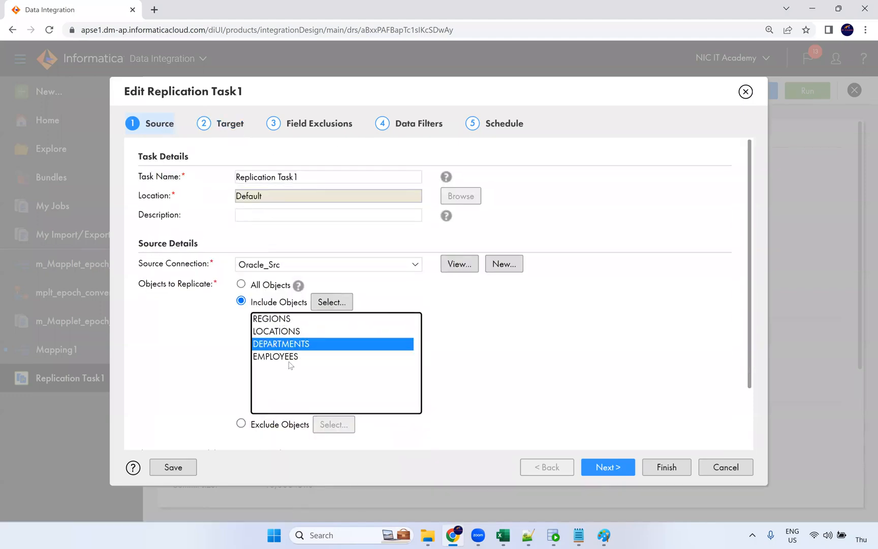
click(289, 359)
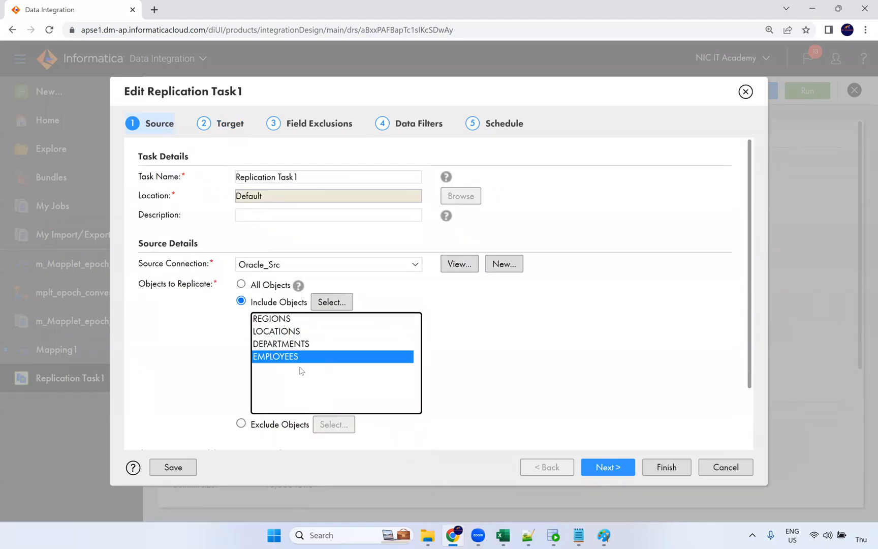
click(292, 331)
click(291, 320)
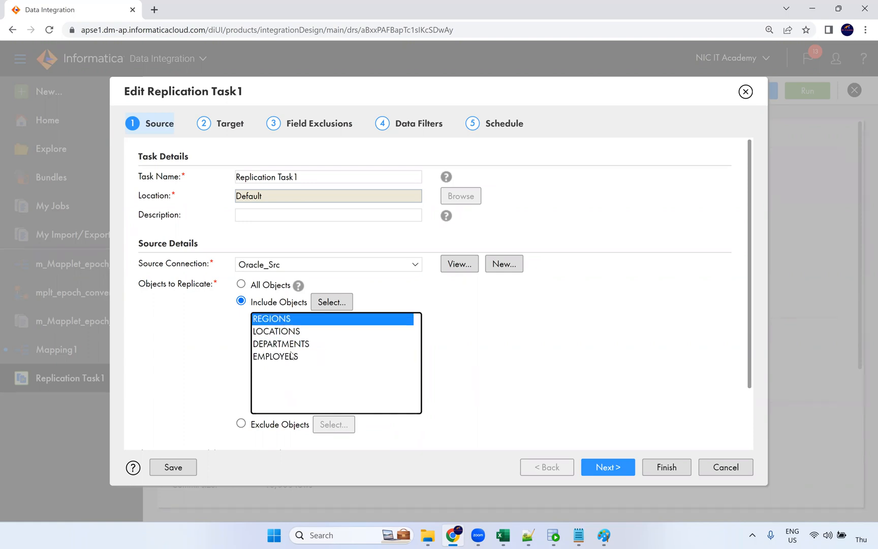
click(293, 356)
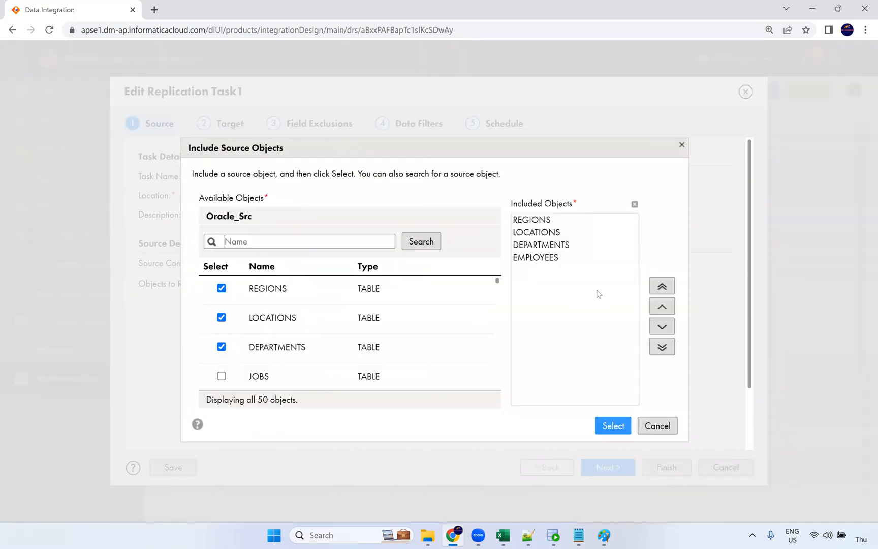
Move REGIONS down two places, below DEPARTMENTS, in the included objects
click(534, 222)
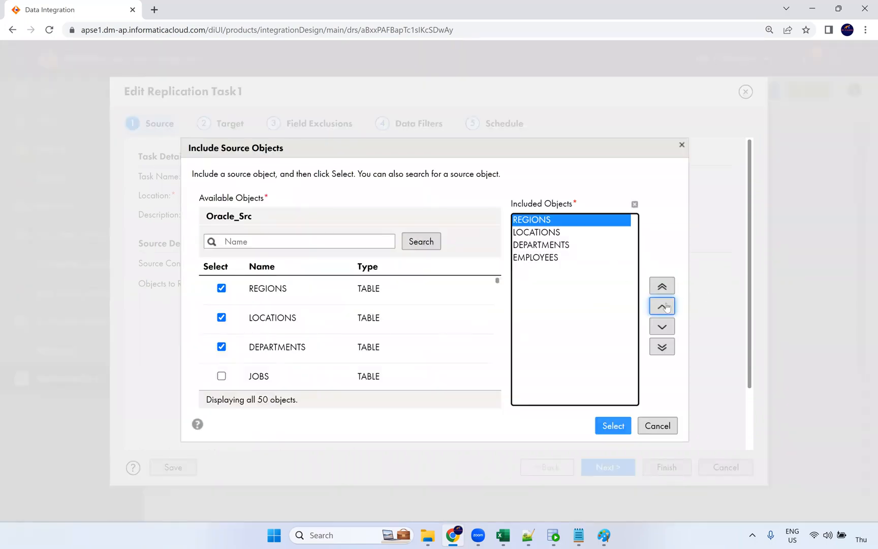
click(662, 325)
click(661, 325)
click(662, 326)
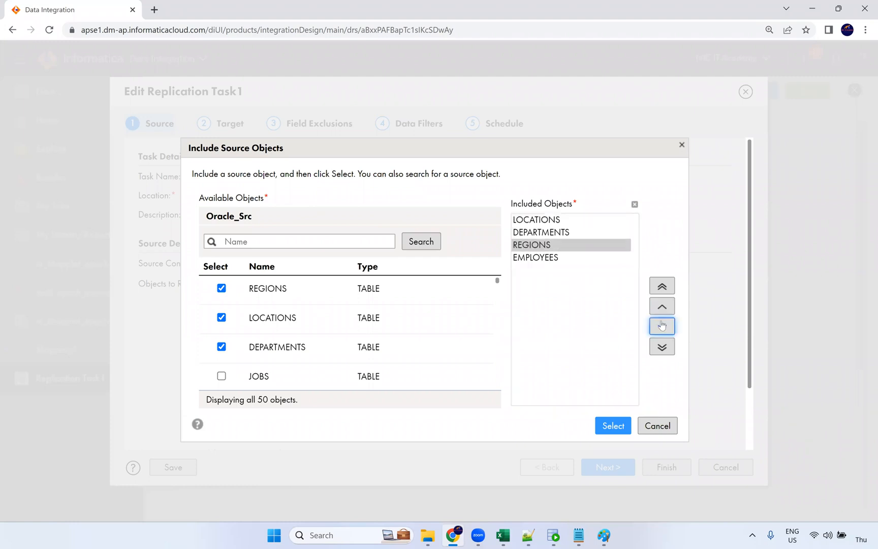
Move EMPLOYEES to the top of the order, then cancel the chooser, discarding the reordering
click(542, 257)
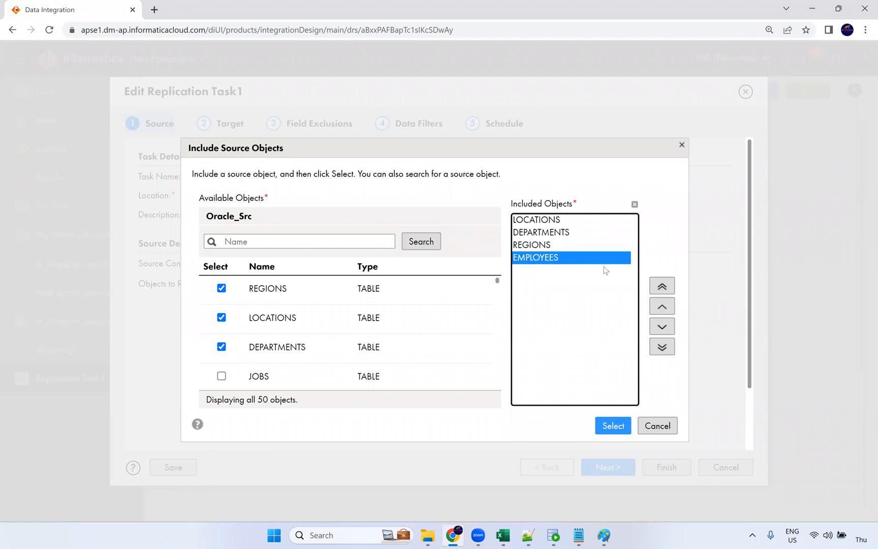
click(660, 306)
click(660, 306)
click(660, 305)
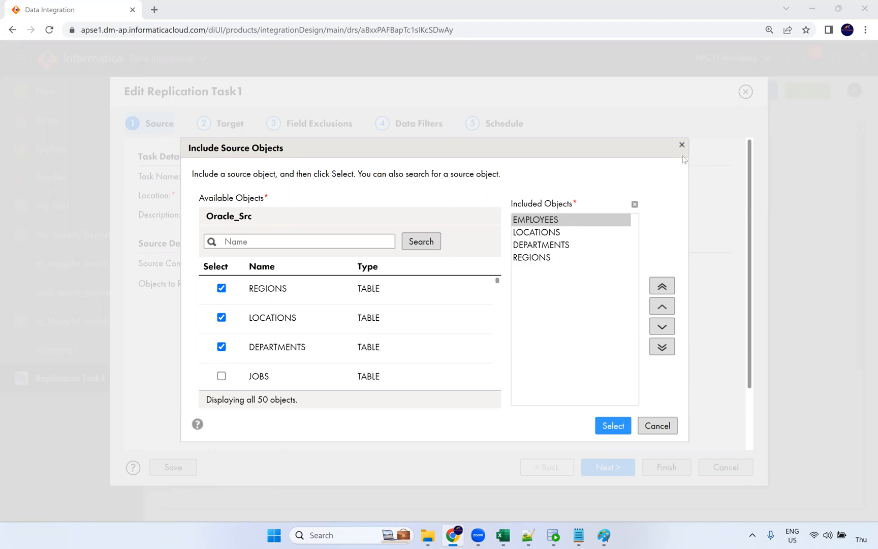
click(656, 427)
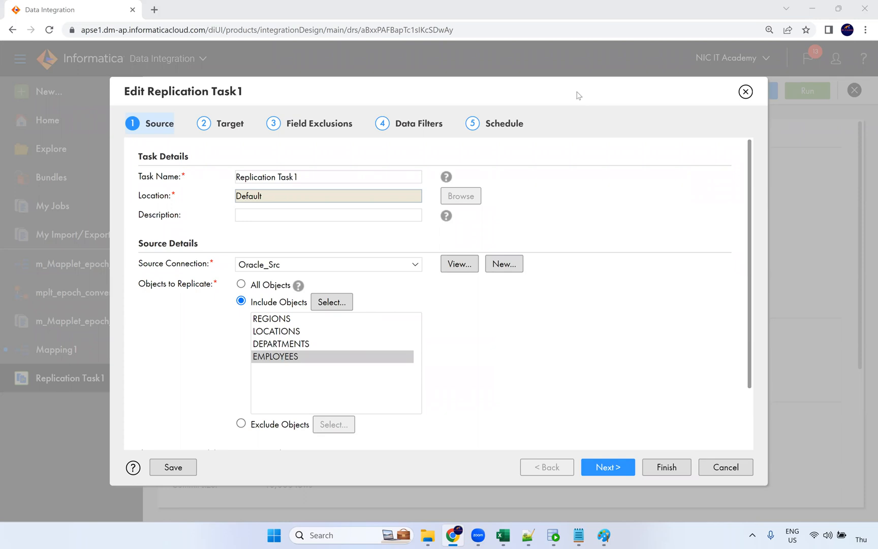
Check the Target step, cancel the Replication Task1 editor unsaved, and bring up the 'tasks in iics' notes
click(241, 127)
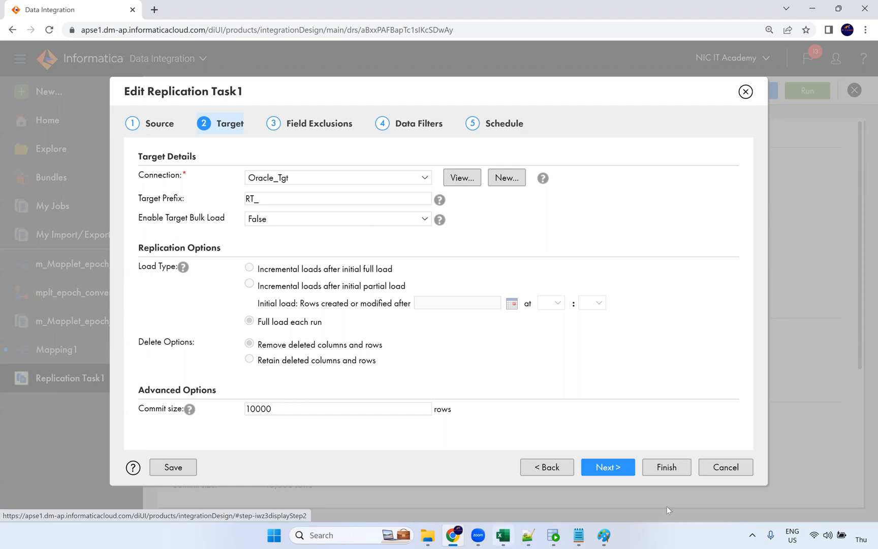
click(723, 470)
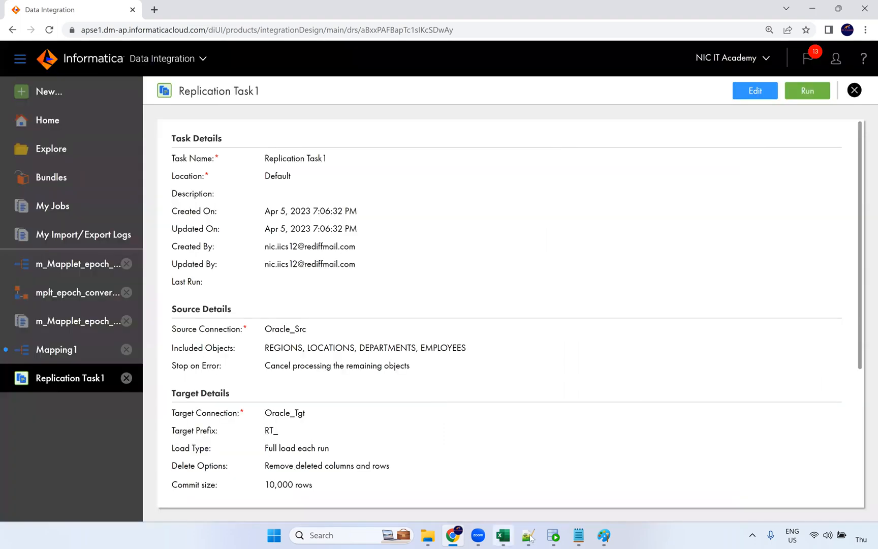
click(578, 535)
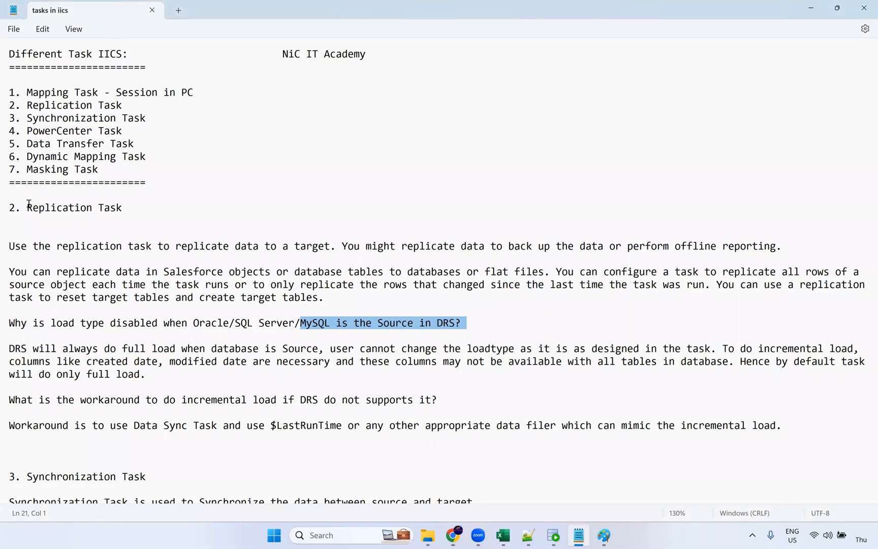
In the Synchronization Task notes, highlight the definition line and the line about needing a target
drag(25, 206, 120, 212)
scroll(161, 271, down, 5)
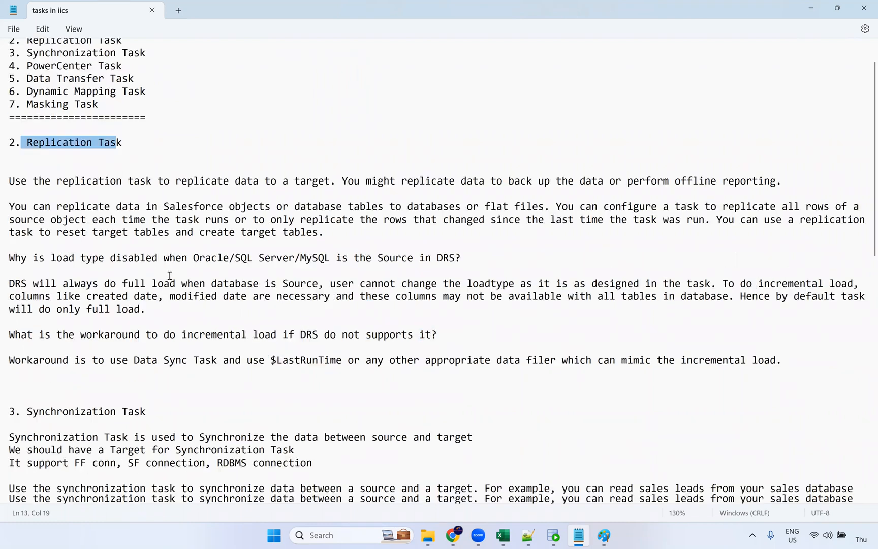
scroll(176, 277, down, 4)
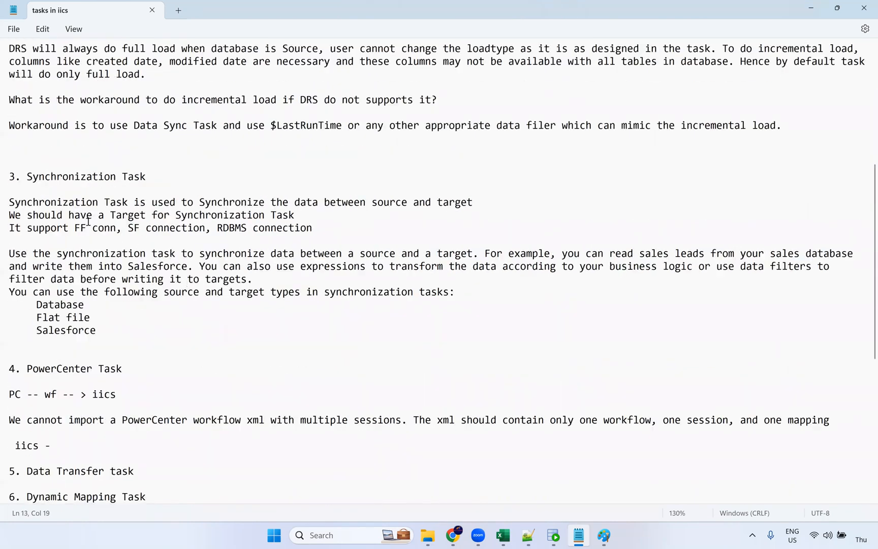
drag(10, 202, 474, 202)
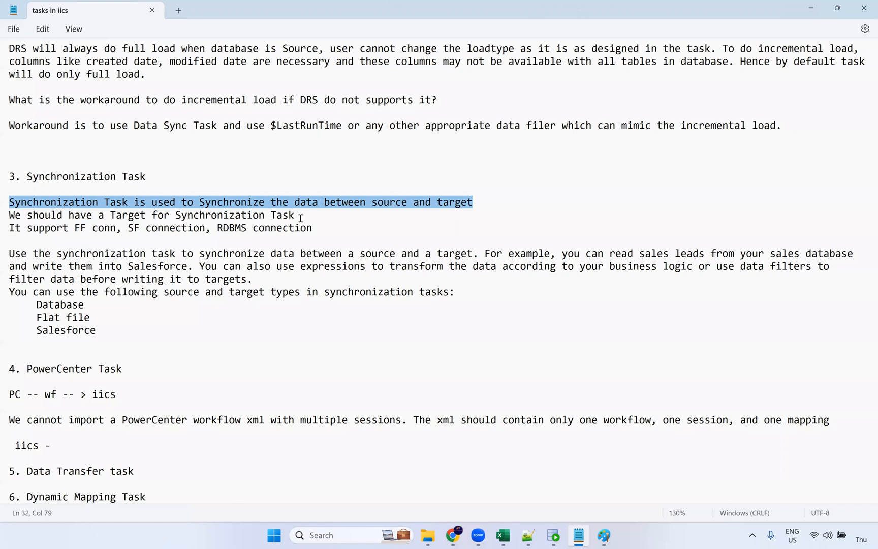
click(93, 215)
click(5, 216)
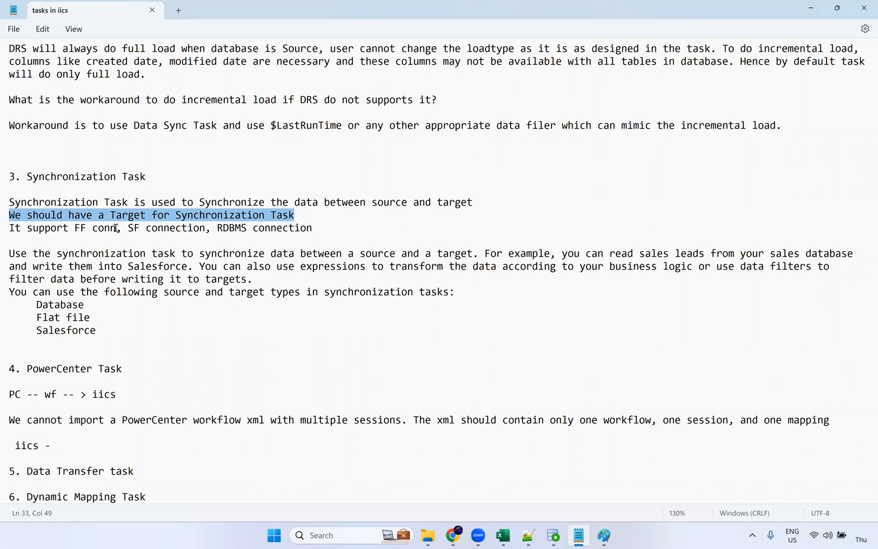
Highlight the supported connections Database, Flat file and Salesforce, then return to the Paint diagram
drag(123, 229, 206, 229)
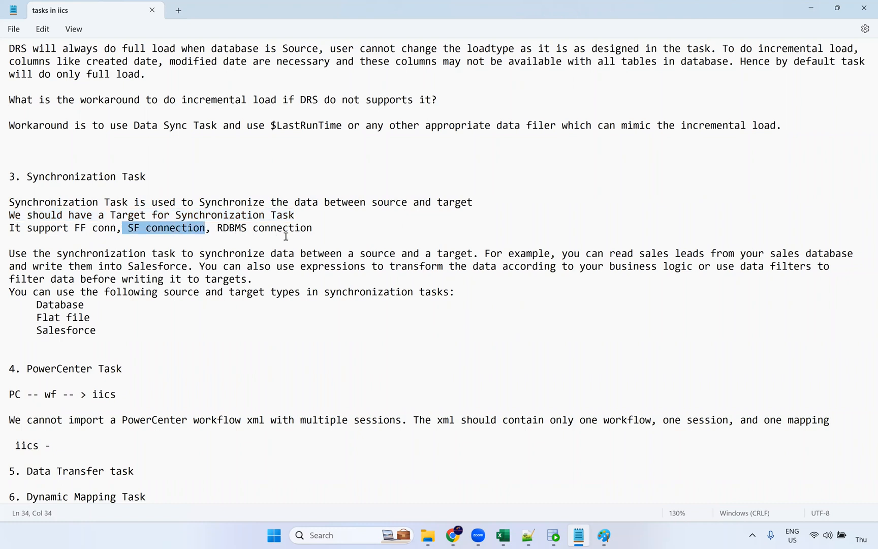
drag(313, 228, 74, 228)
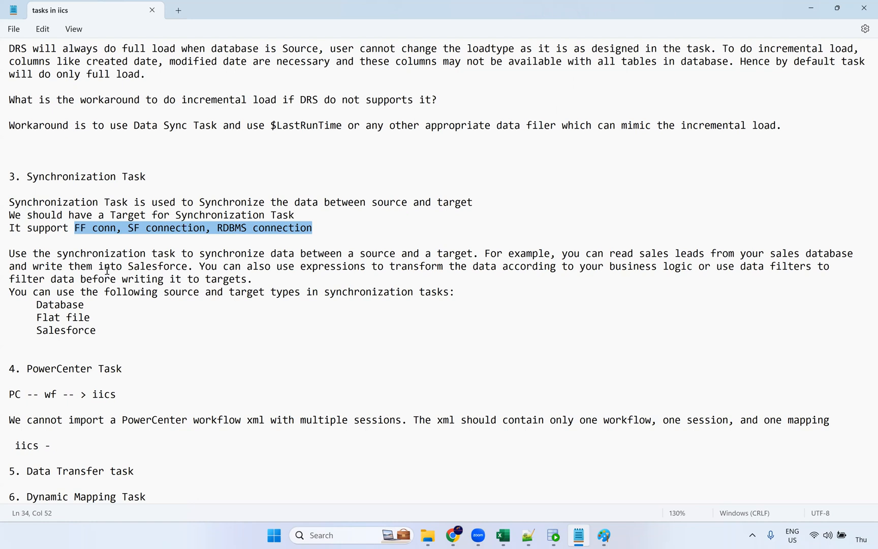
drag(104, 335, 34, 306)
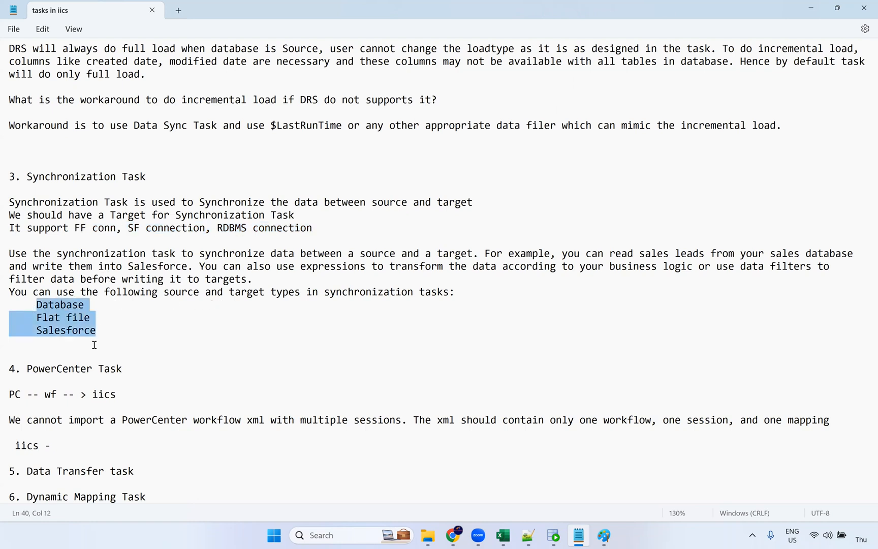
click(453, 533)
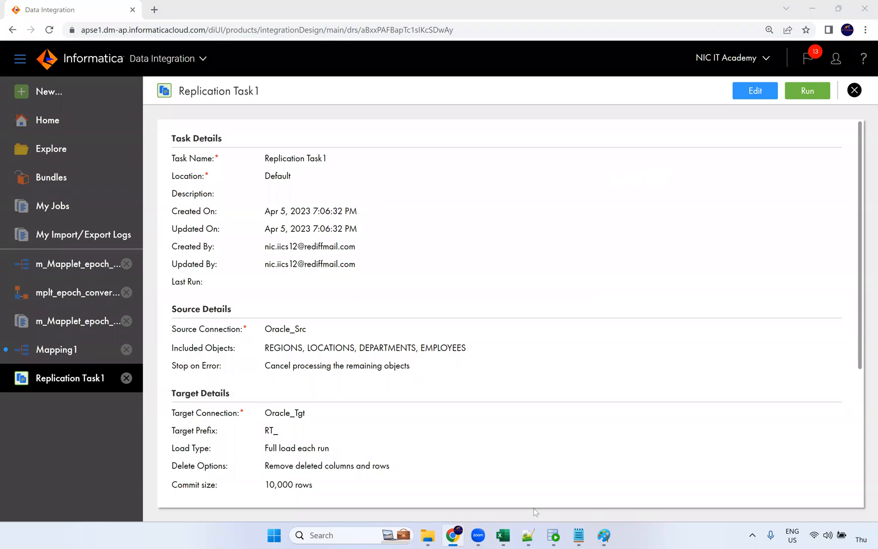
click(604, 535)
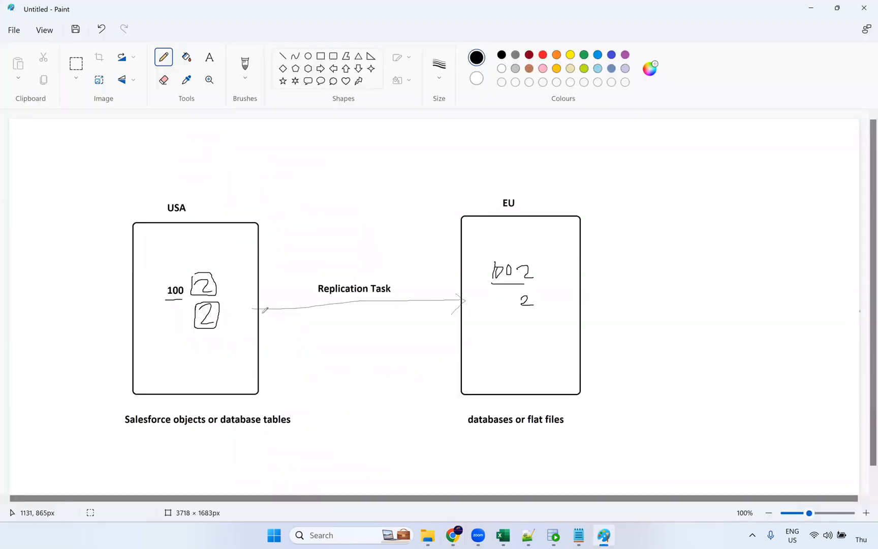
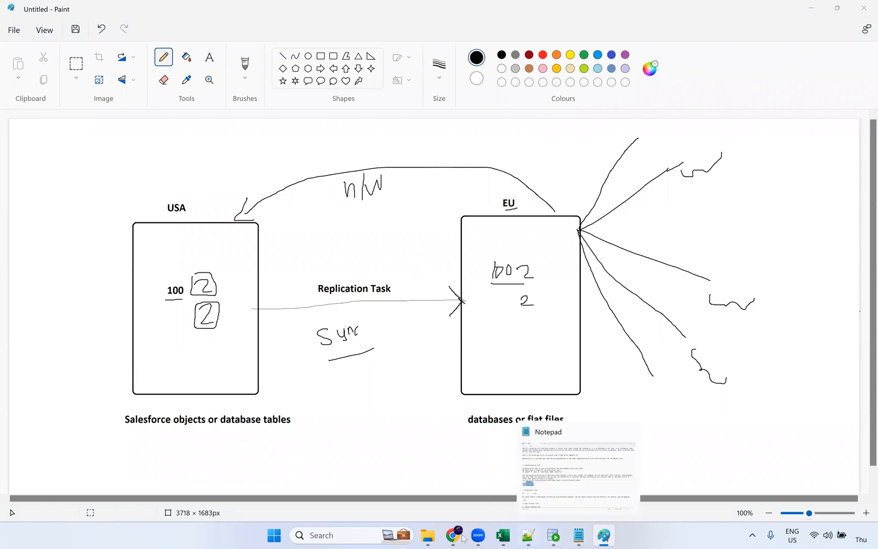
Switch from the Paint replication diagram to the Replication Task1 page in Chrome
mouse_move(456, 534)
click(452, 475)
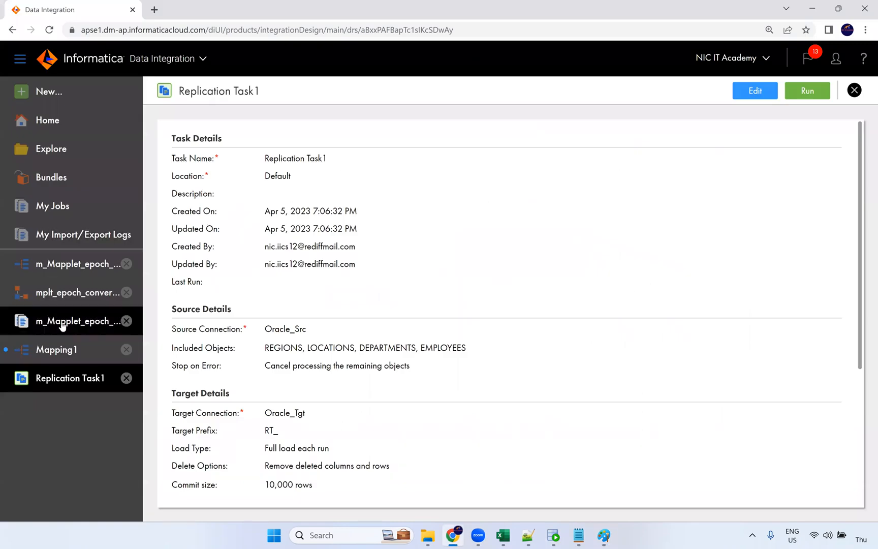
Create a new Synchronization Task from the New Asset dialog, highlighting its 'integrate applications' description
click(172, 60)
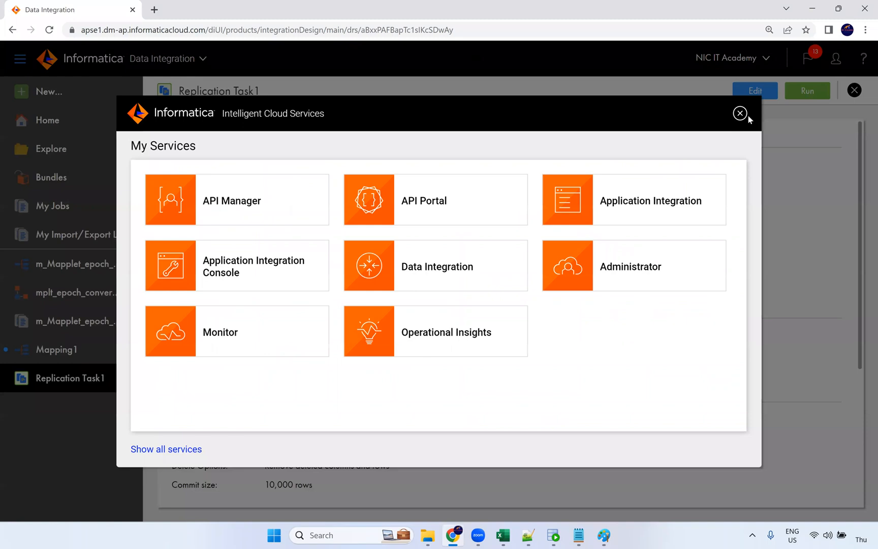
click(739, 114)
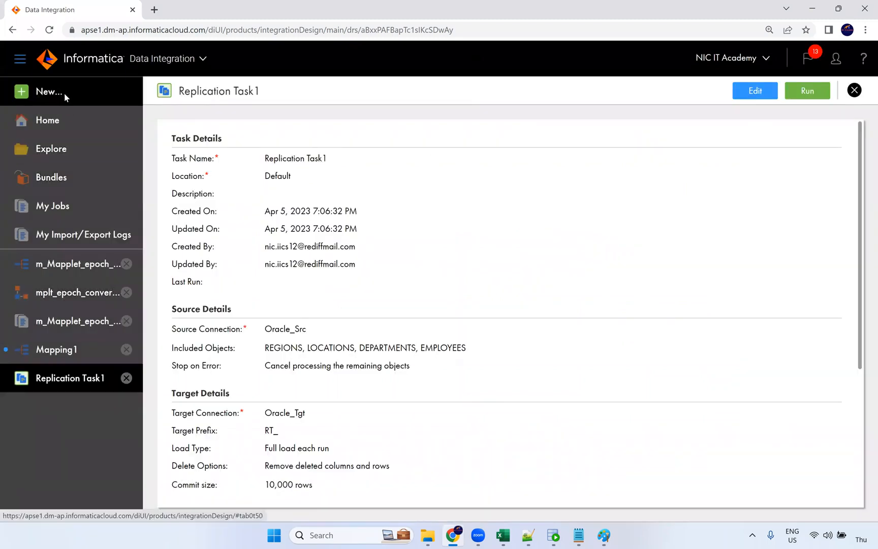
click(49, 92)
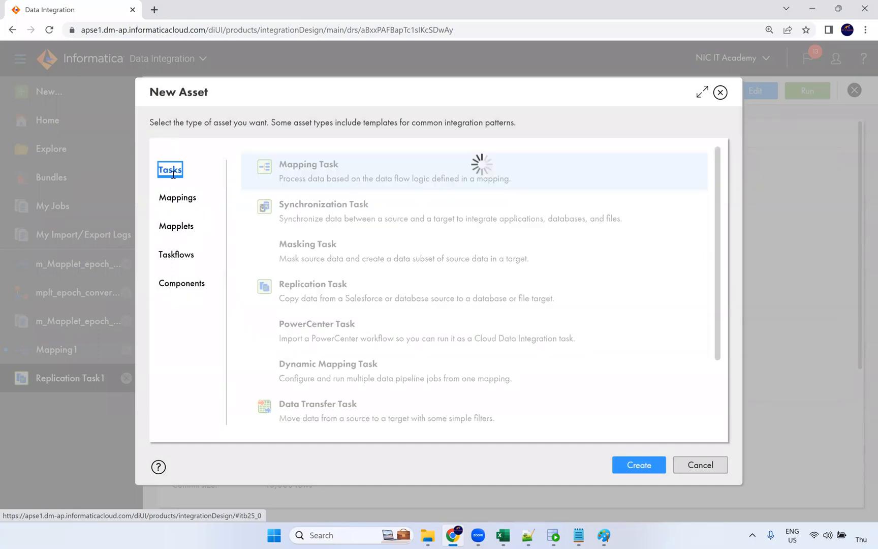
click(328, 219)
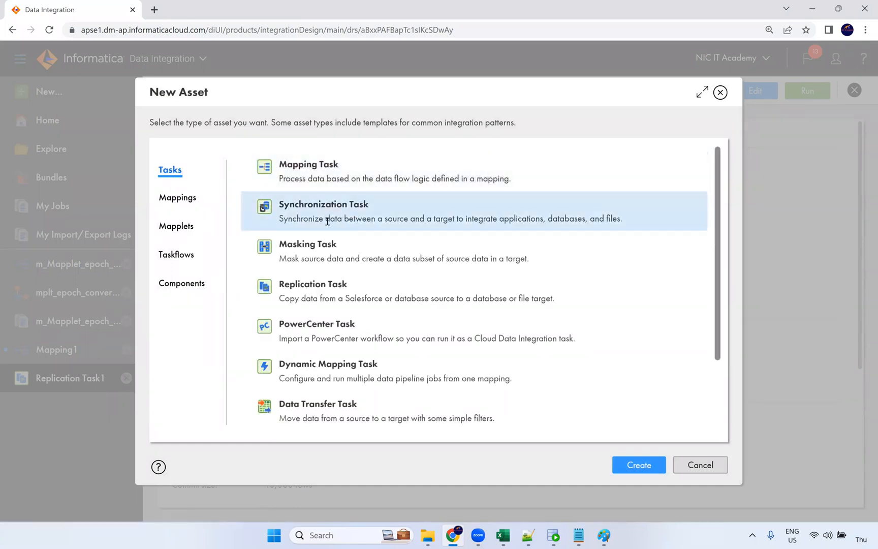
drag(324, 219, 393, 220)
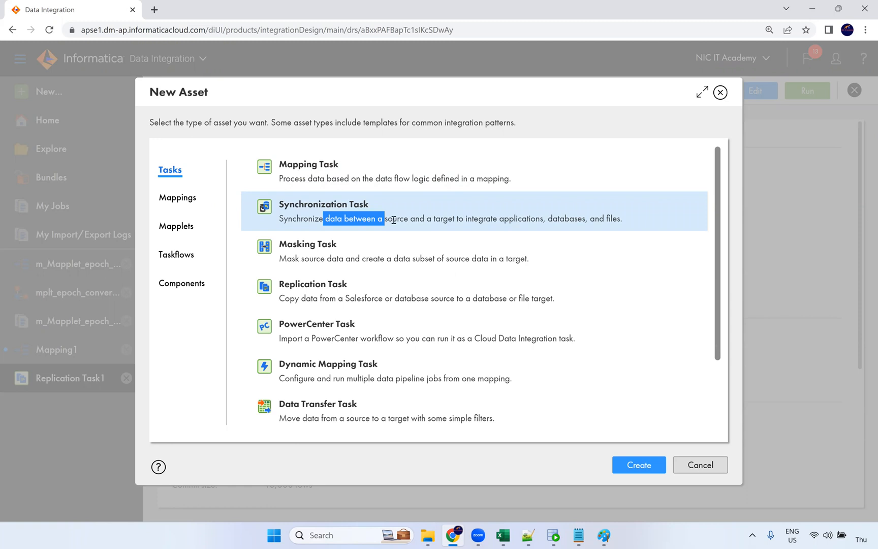
drag(463, 222, 543, 228)
double_click(560, 219)
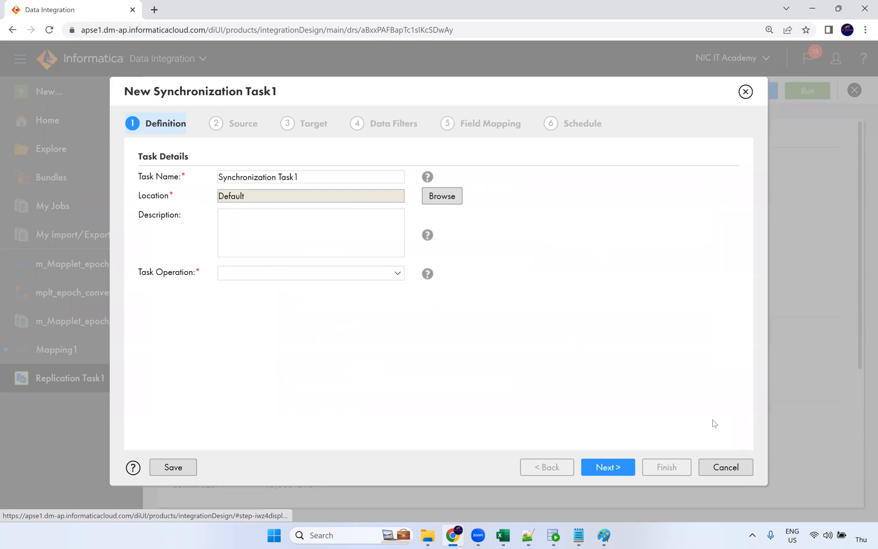
click(735, 470)
Set the task operation to Upsert (Update or Insert) and move to the Source step
click(233, 181)
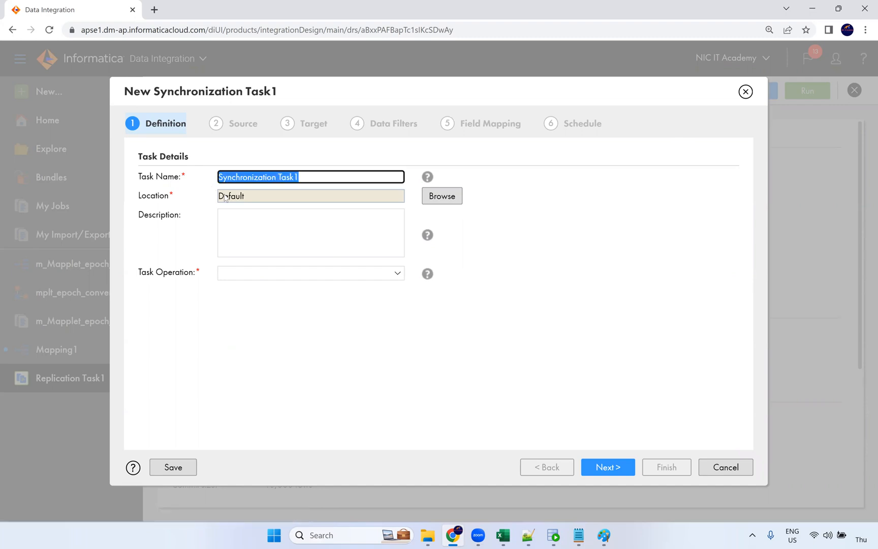
click(251, 277)
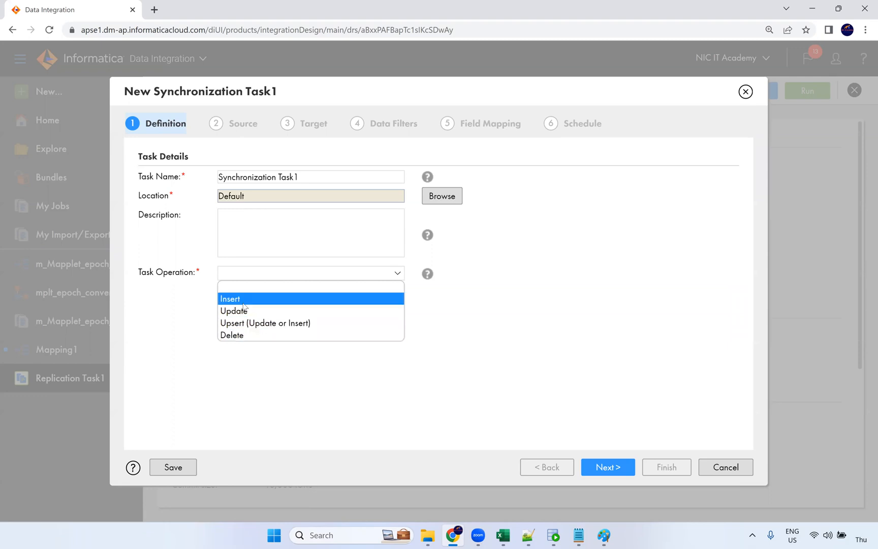
click(269, 324)
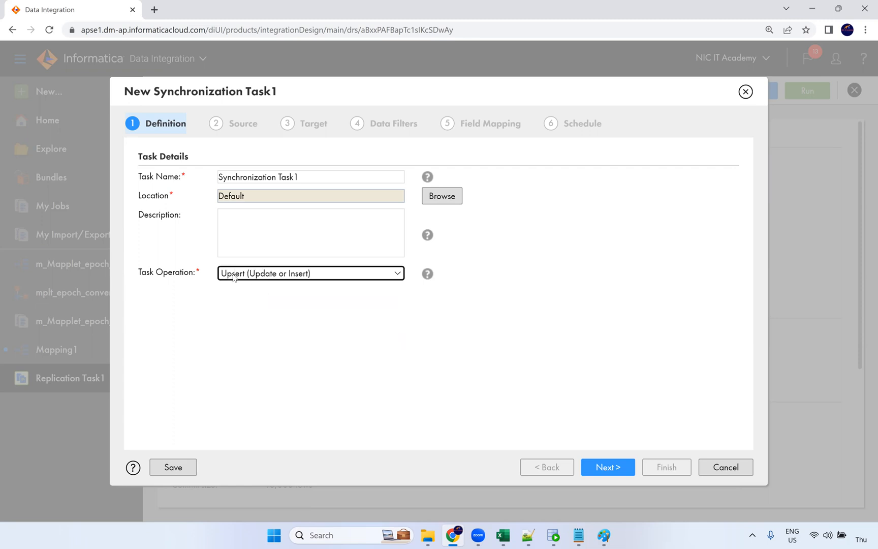
click(246, 304)
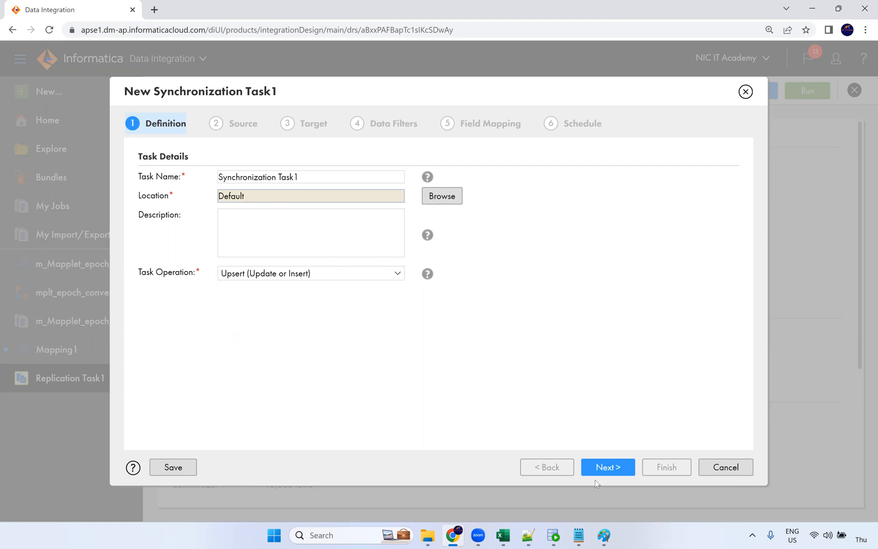
click(607, 467)
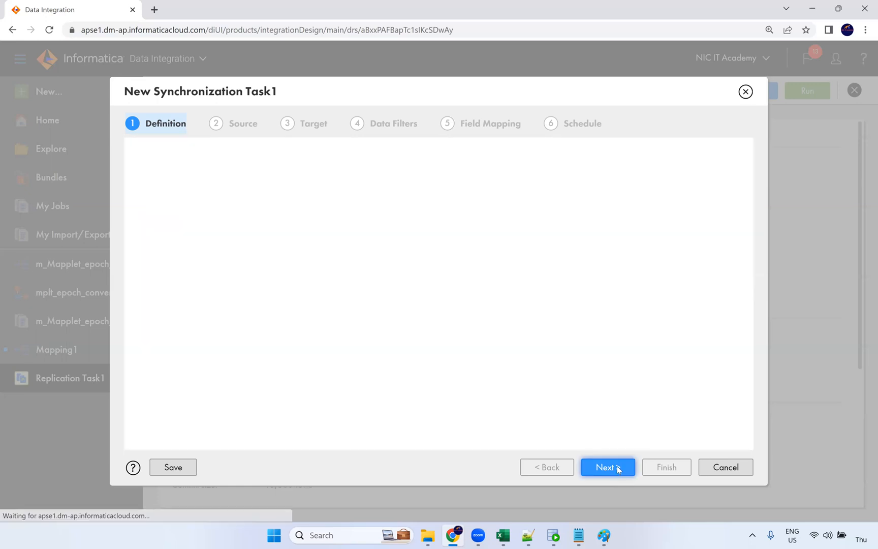
Select Oracle_Src as the source connection
click(280, 179)
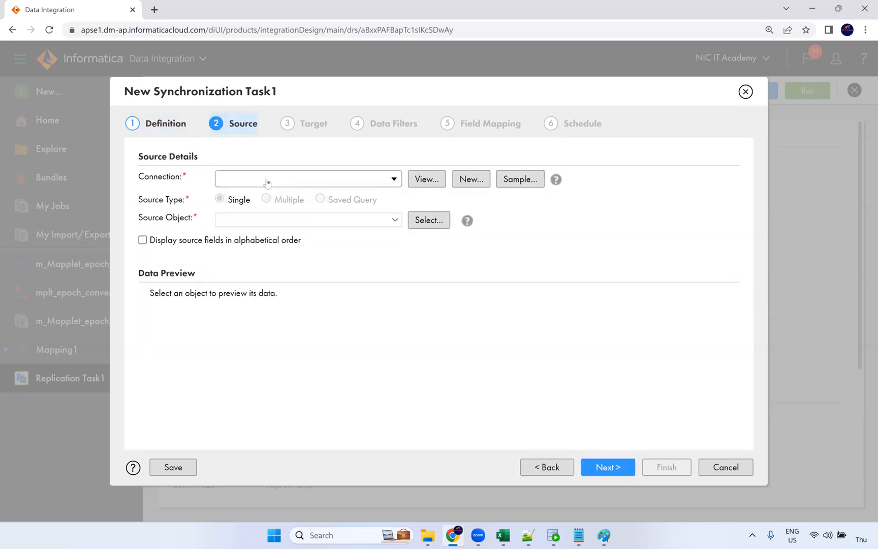
click(267, 182)
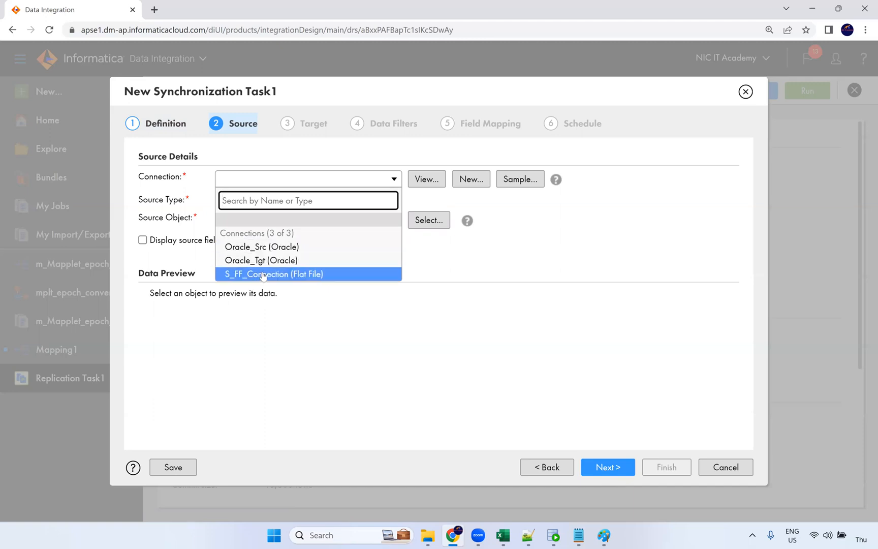
click(257, 247)
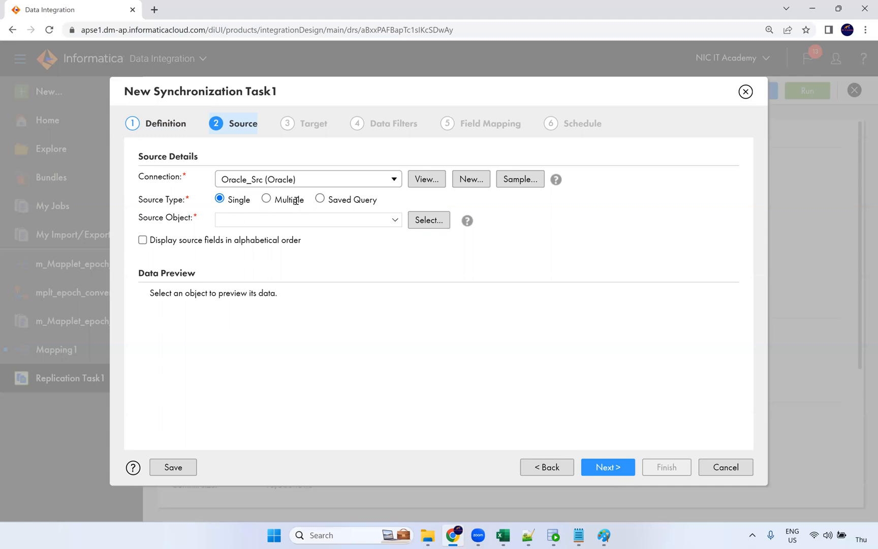
Pick EMPLOYEES as the source object, note its column count in the preview, and continue
click(369, 221)
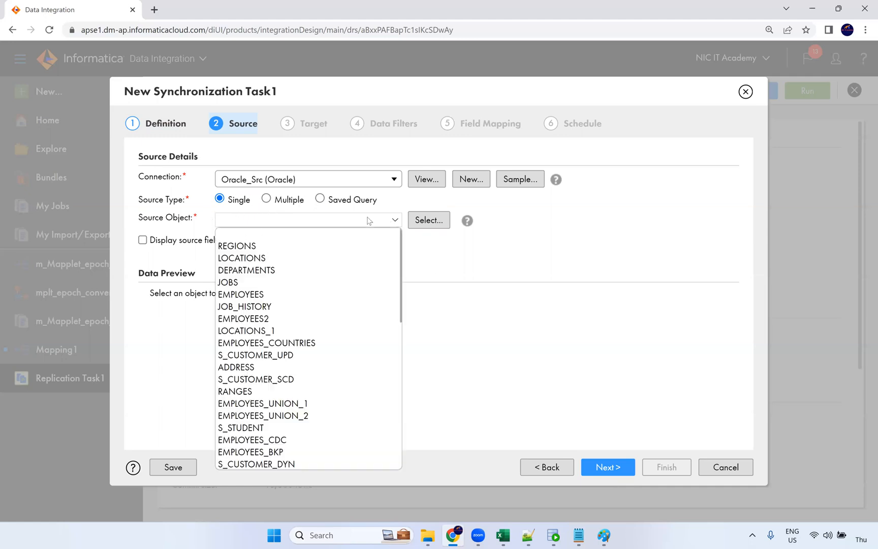
scroll(315, 345, down, 8)
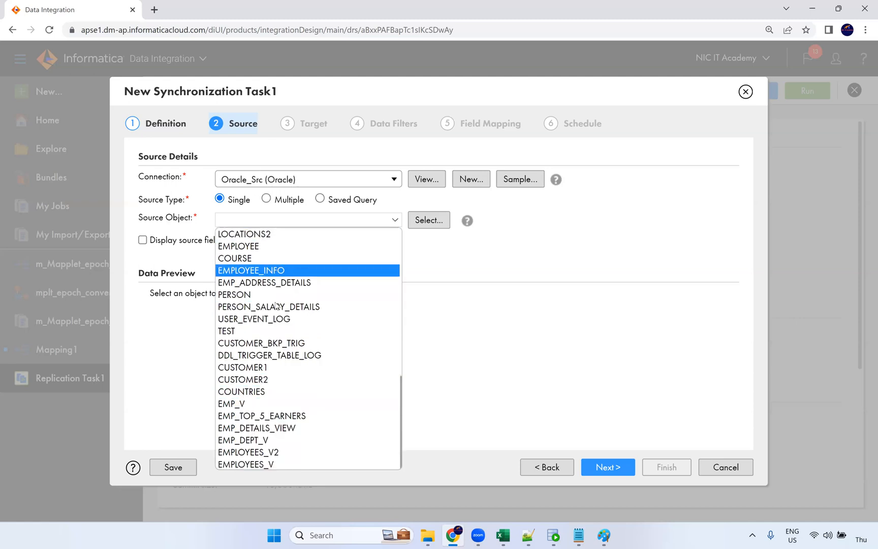
scroll(279, 284, up, 8)
click(261, 295)
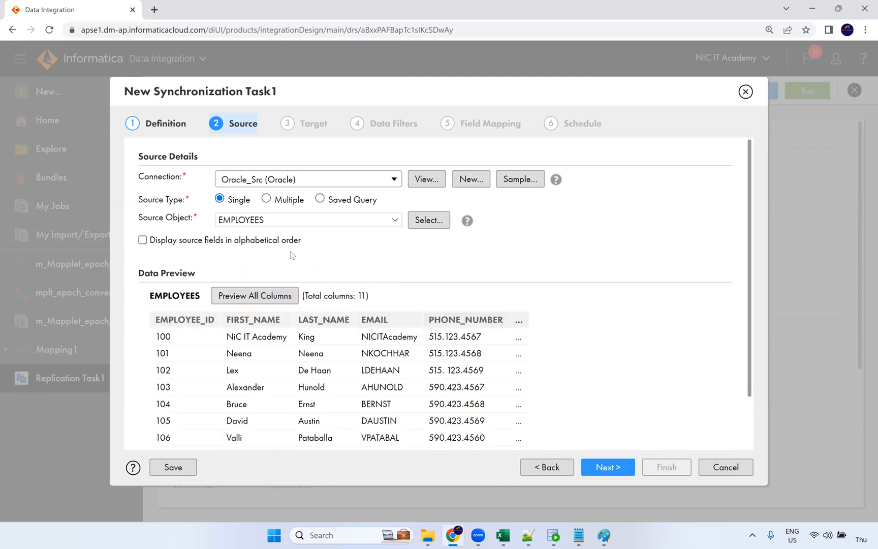
scroll(301, 262, down, 1)
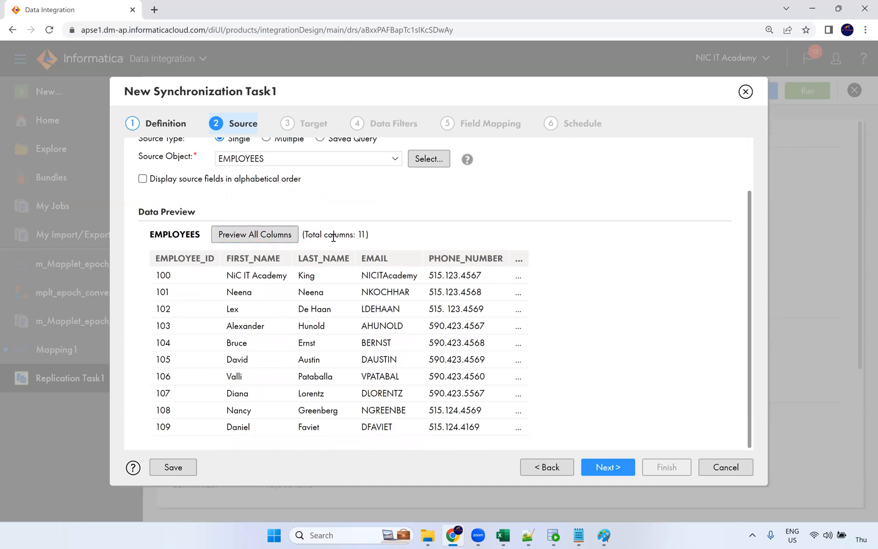
drag(357, 232, 305, 233)
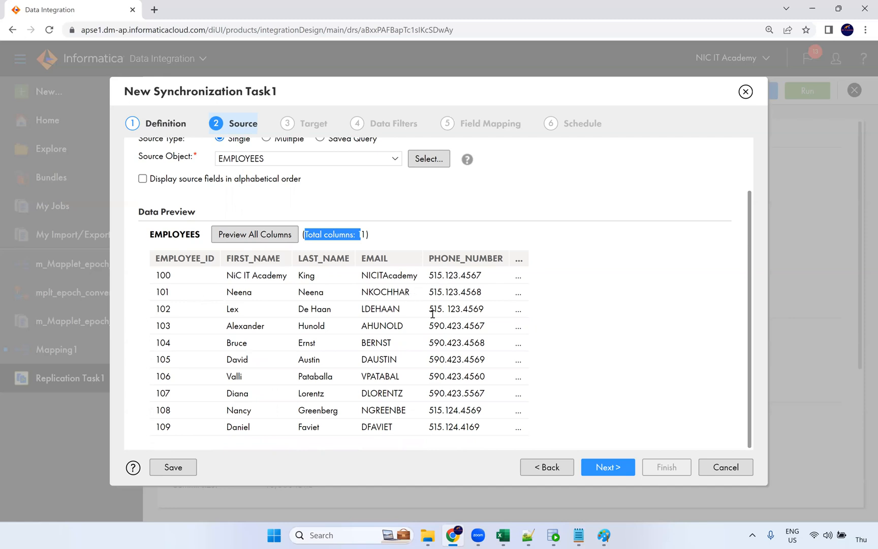
scroll(426, 309, up, 2)
click(616, 467)
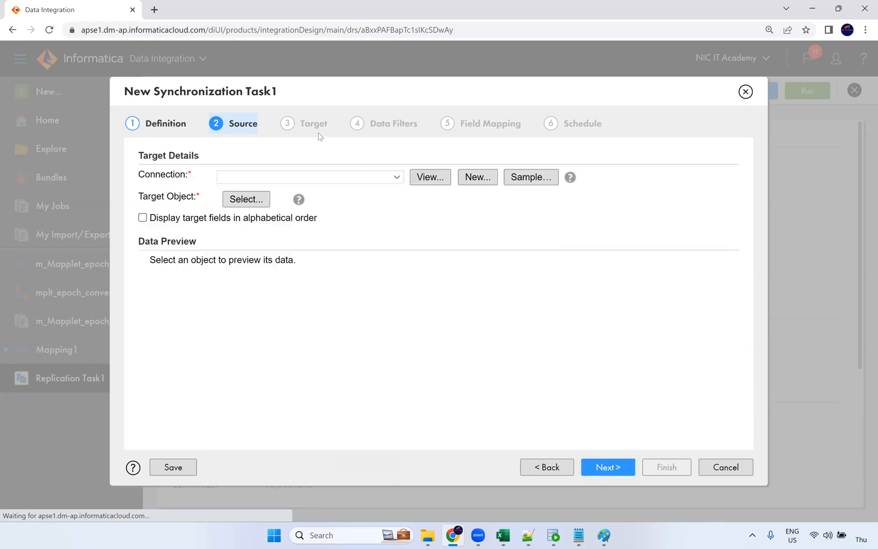
Set Oracle_Tgt as the target connection, then go back to the Source step
click(275, 180)
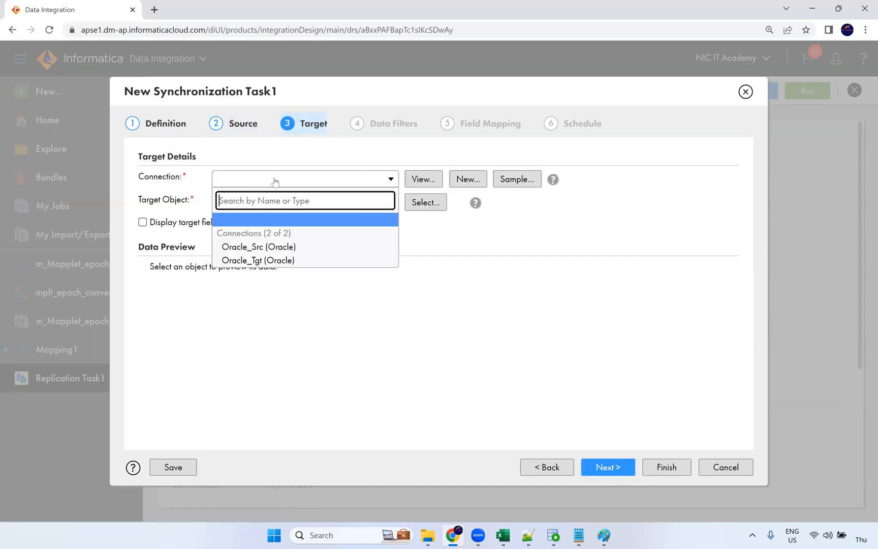
click(268, 260)
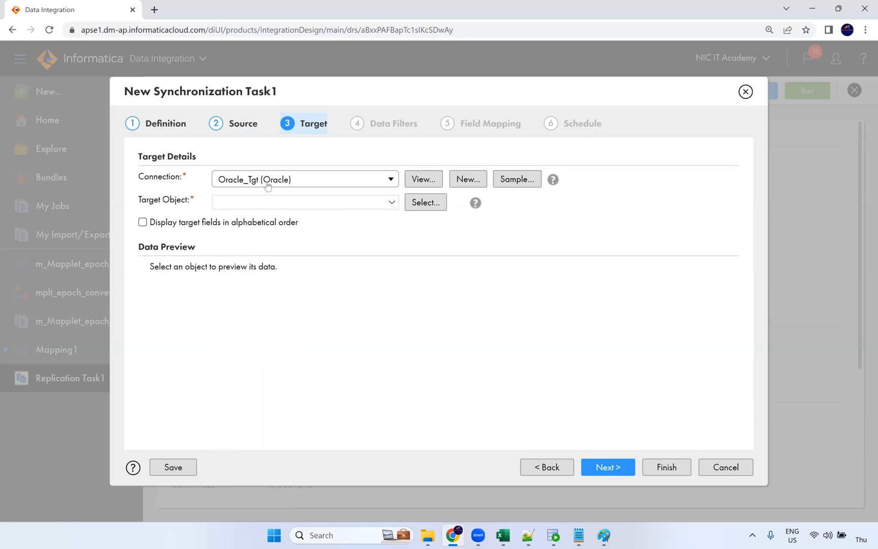
click(251, 135)
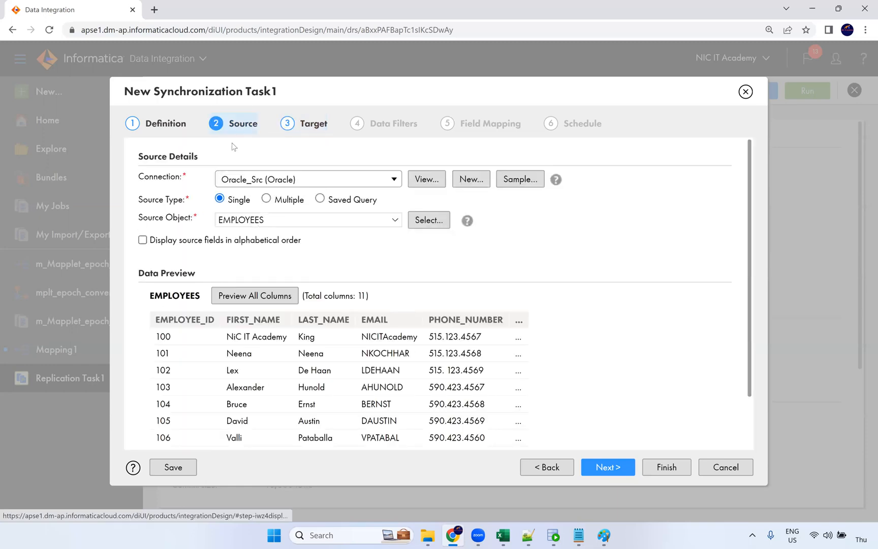
Try Insert as the task operation and review the target connection list
click(177, 129)
click(285, 277)
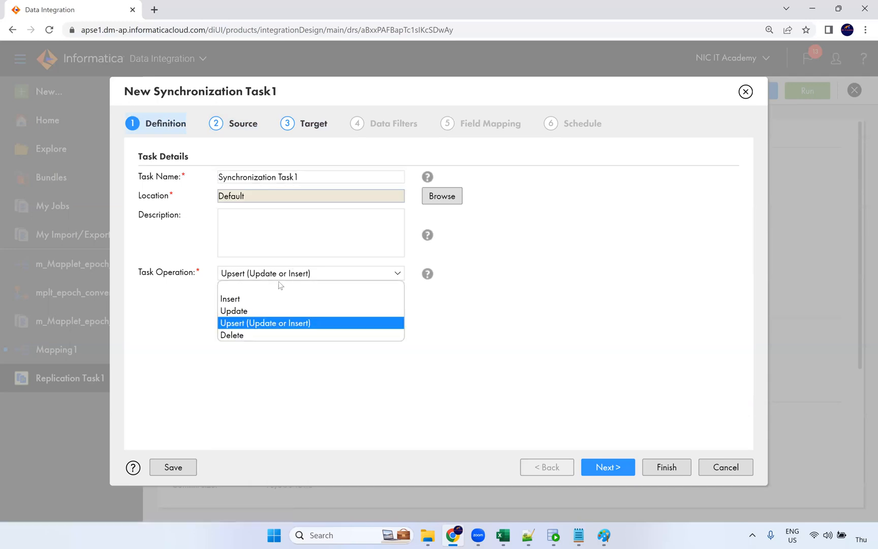
click(309, 299)
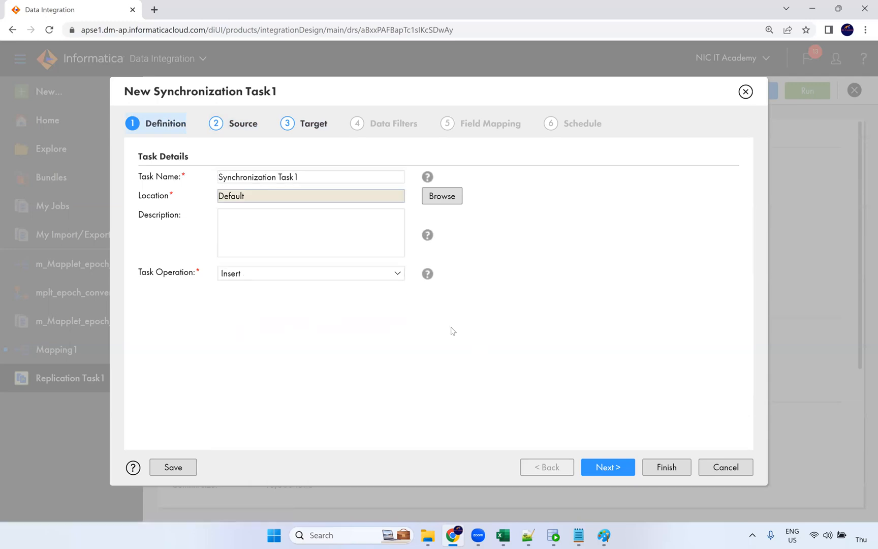
click(314, 124)
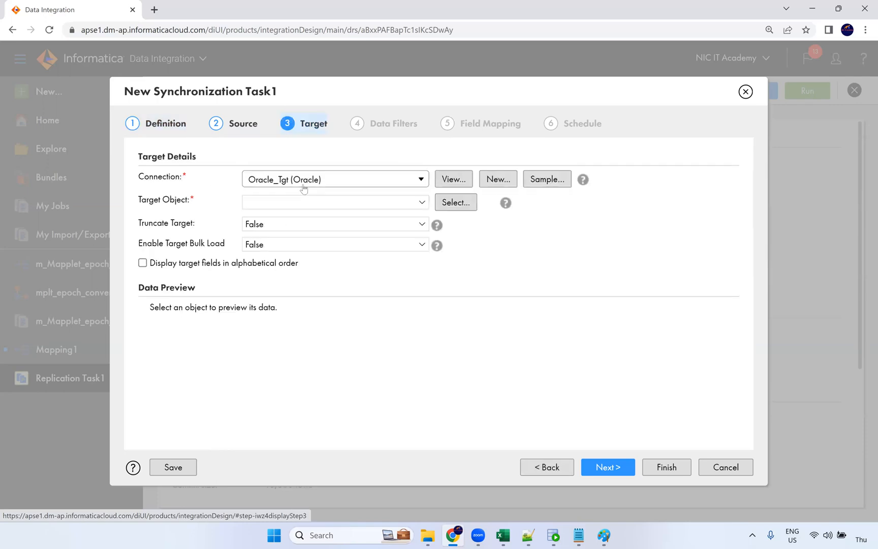
click(303, 185)
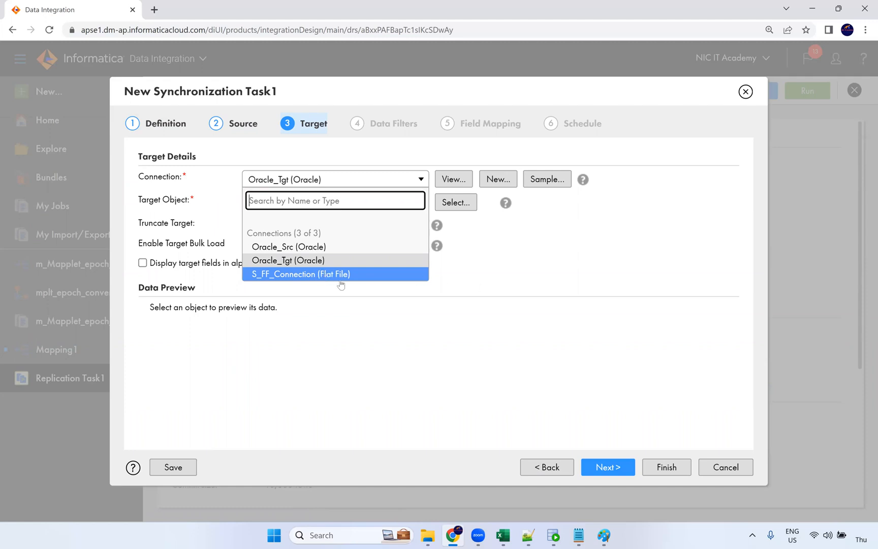
Change the task operation back to Upsert (Update or Insert) and return to Target
click(164, 127)
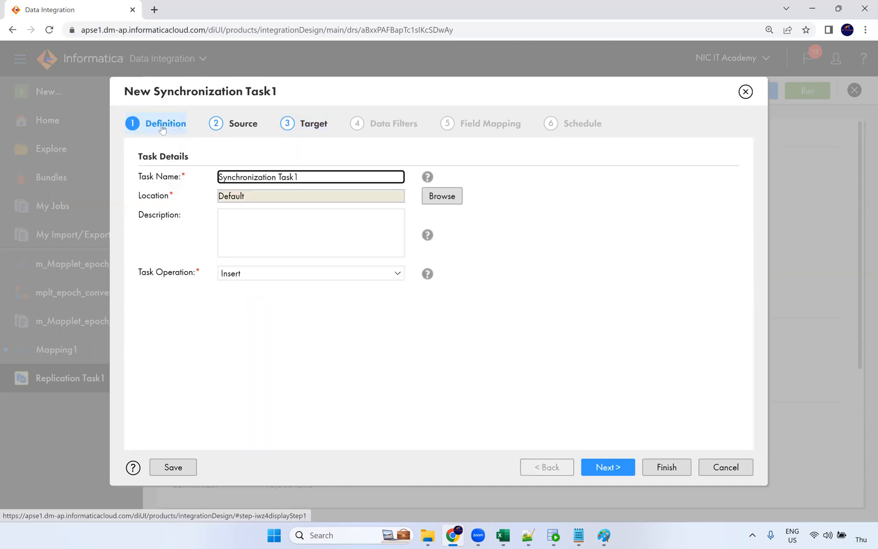
click(249, 273)
click(258, 323)
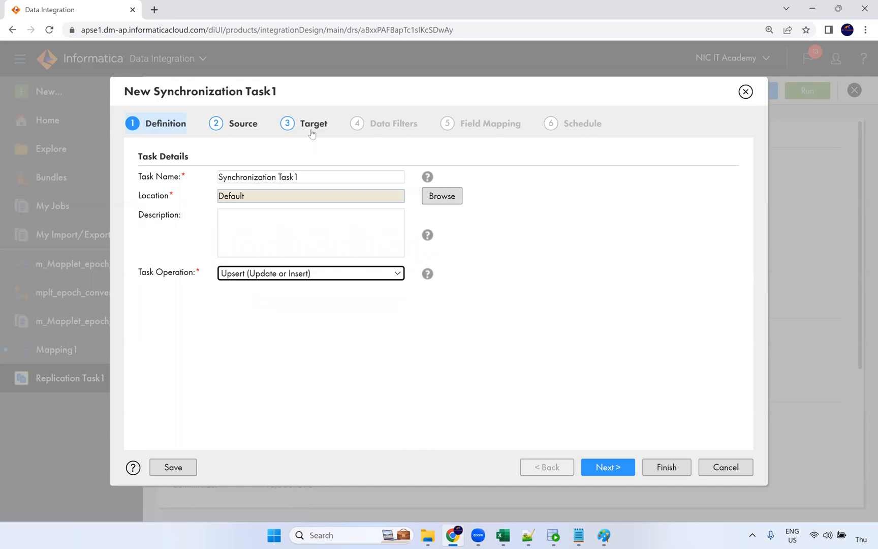
click(313, 133)
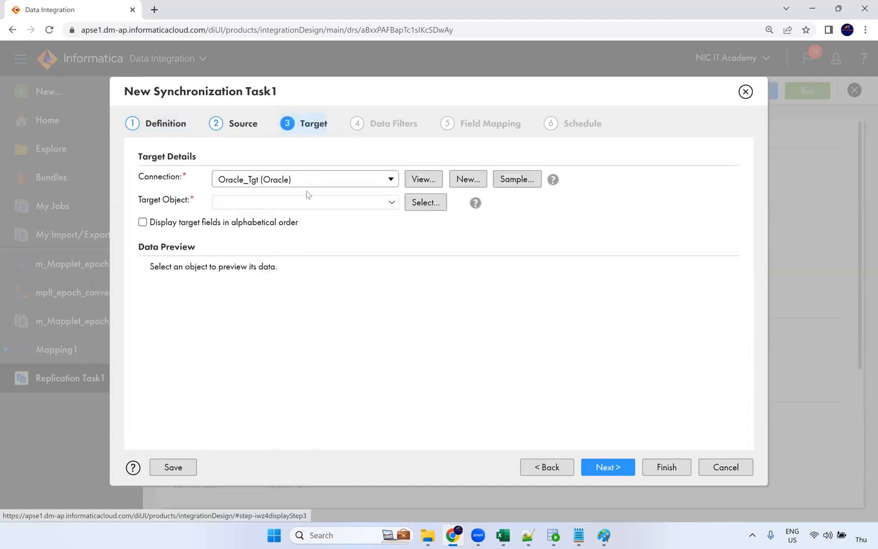
Choose T_EMPLOYEES as the target object, recheck the source, and continue to Data Filters
click(299, 202)
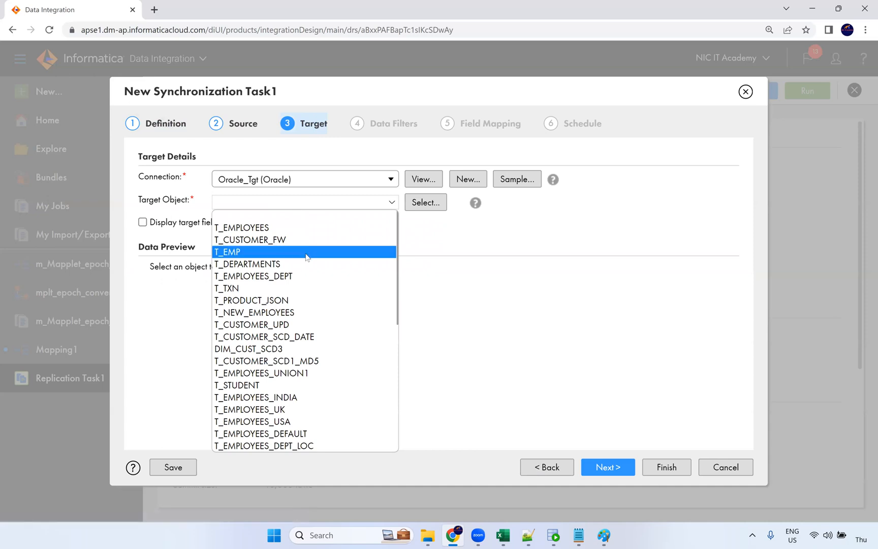
click(298, 229)
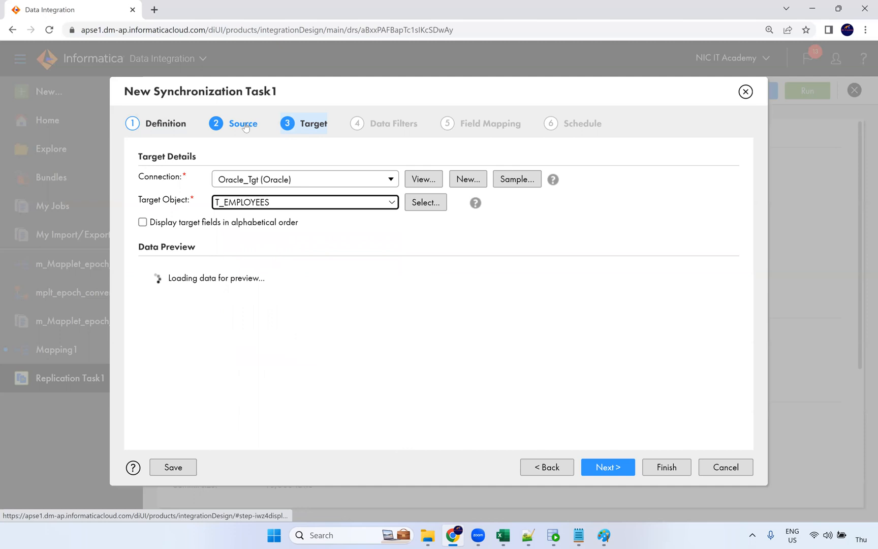
click(245, 126)
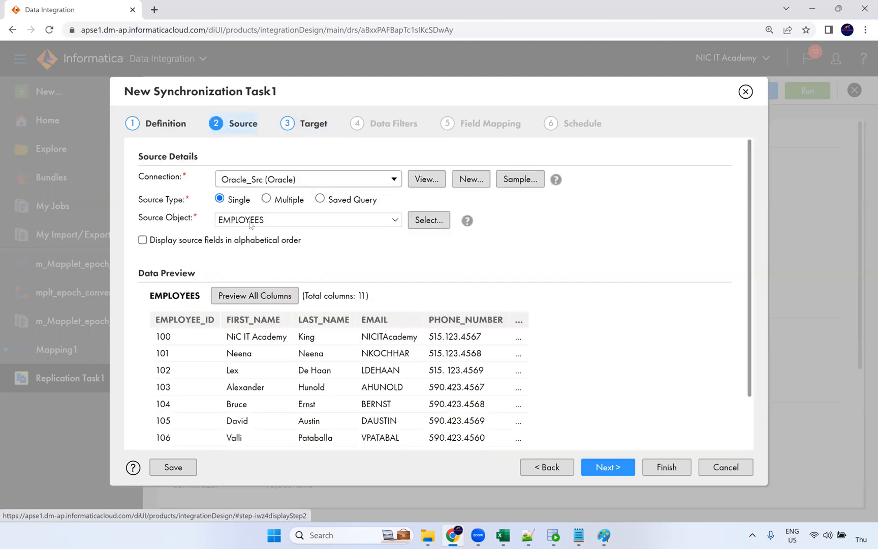
click(304, 124)
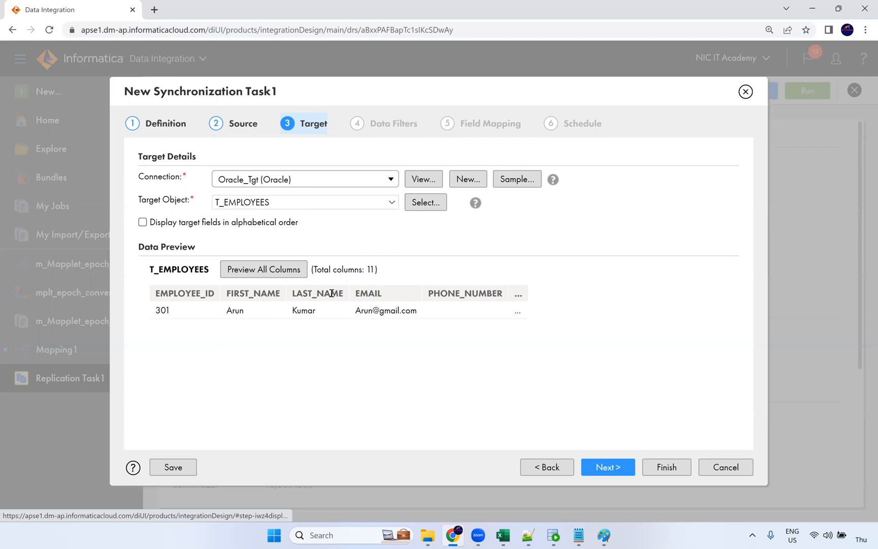
click(605, 471)
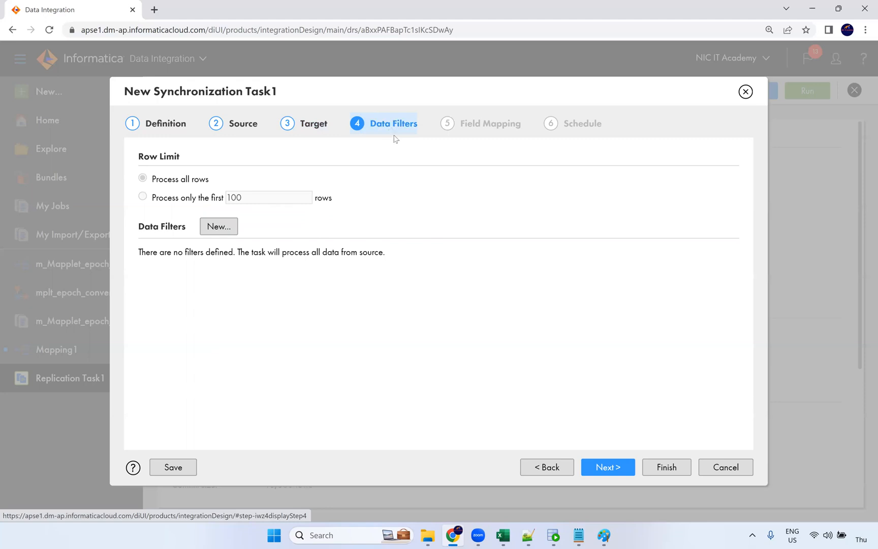
Advance to Field Mapping and review the EMPLOYEES-to-T_EMPLOYEES field matches
click(219, 226)
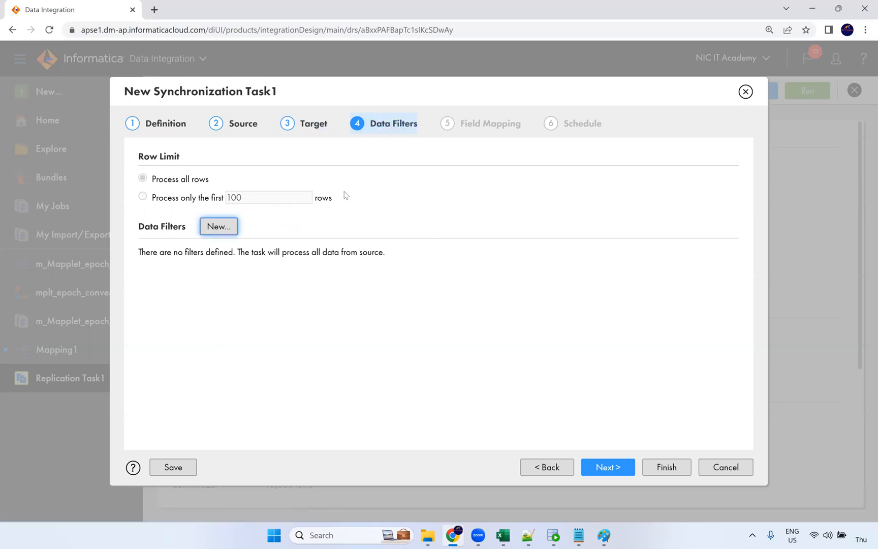
click(609, 468)
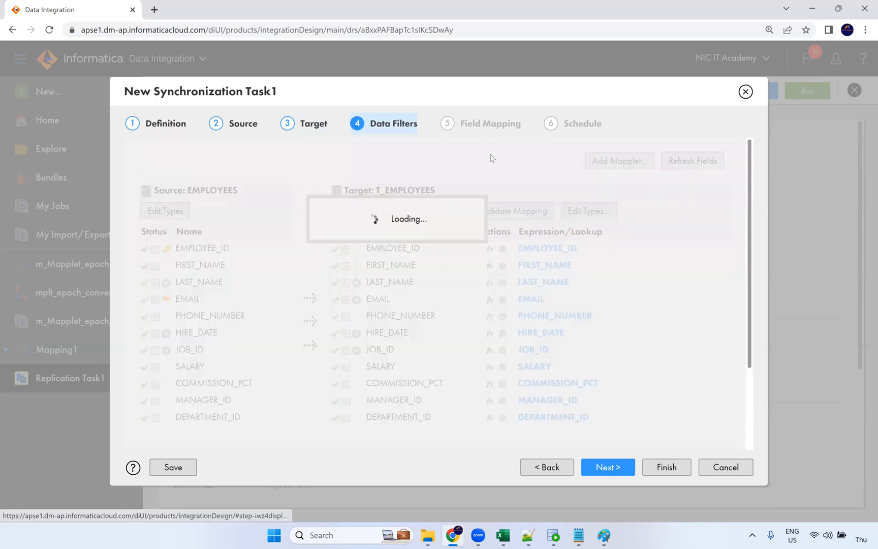
scroll(508, 294, down, 2)
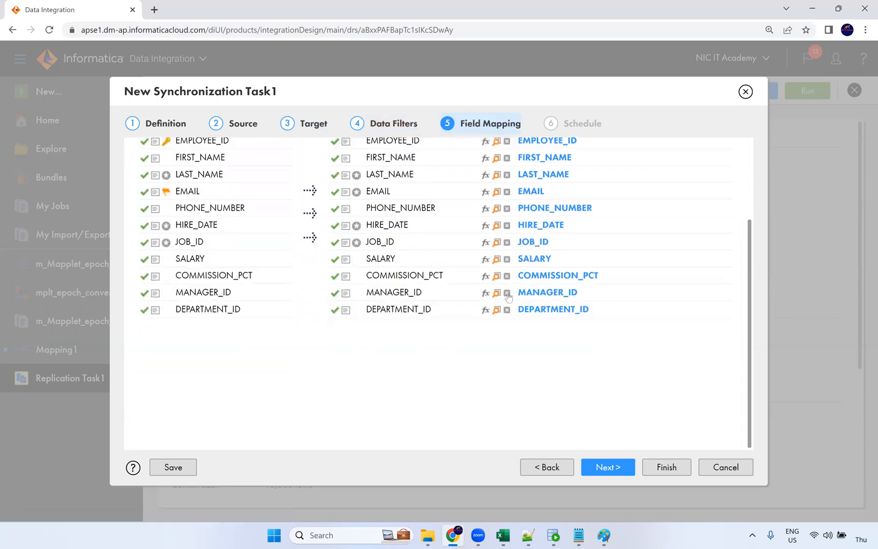
scroll(500, 264, up, 2)
scroll(356, 295, down, 2)
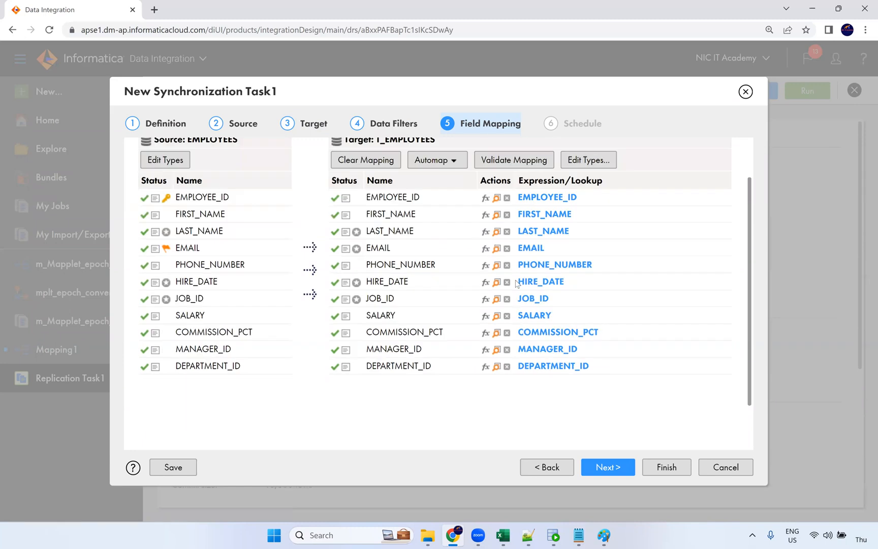
scroll(163, 310, up, 2)
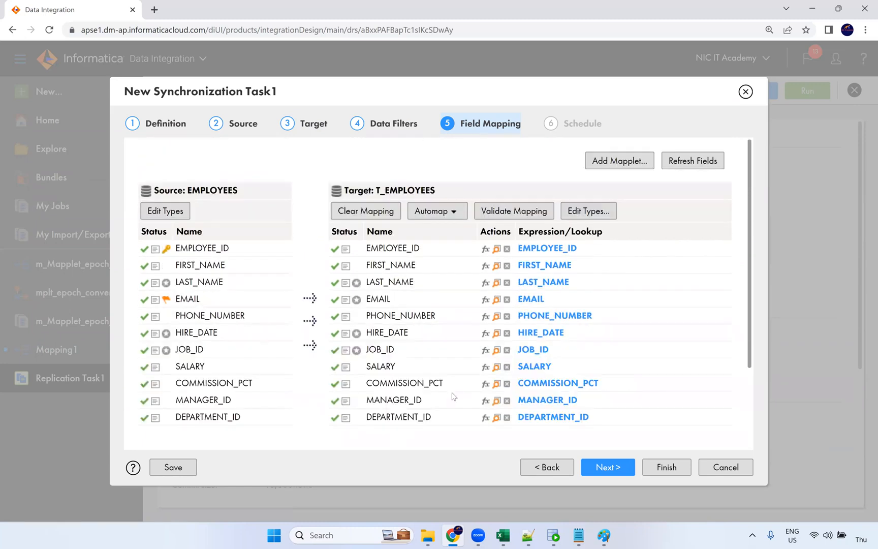
Inspect the Automap options, cancel the Add Mapplet dialog, and switch to SQL Developer
click(438, 209)
click(485, 134)
click(445, 211)
click(518, 164)
click(613, 166)
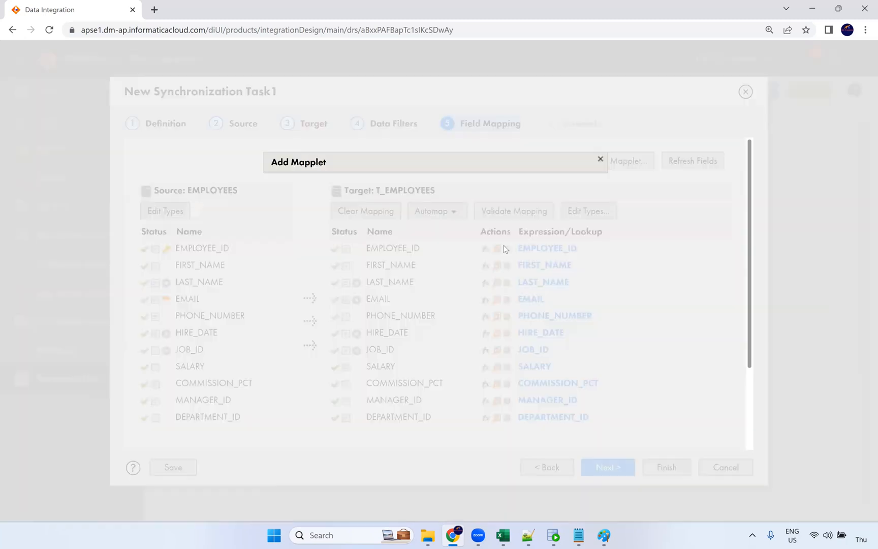
click(566, 294)
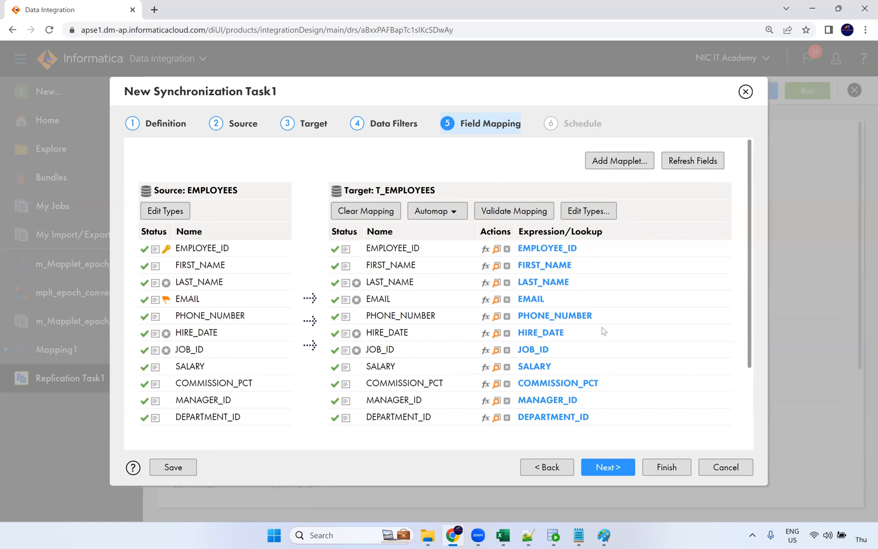
click(553, 535)
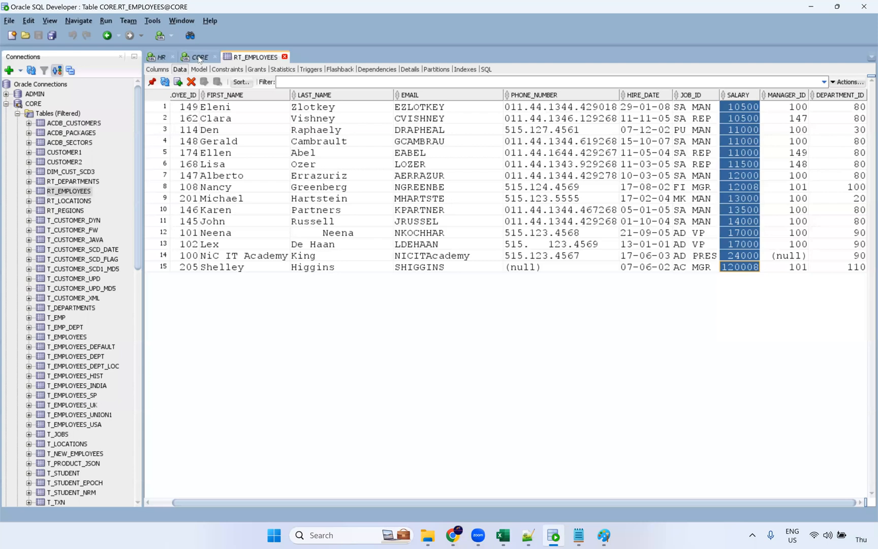
Truncate the t_employees table in SQL Developer
key(ctrl+F4)
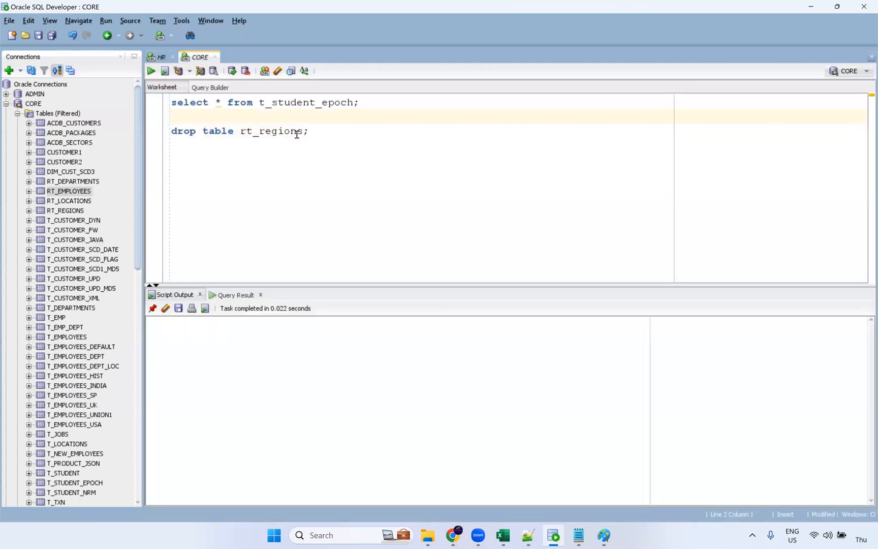
double_click(184, 131)
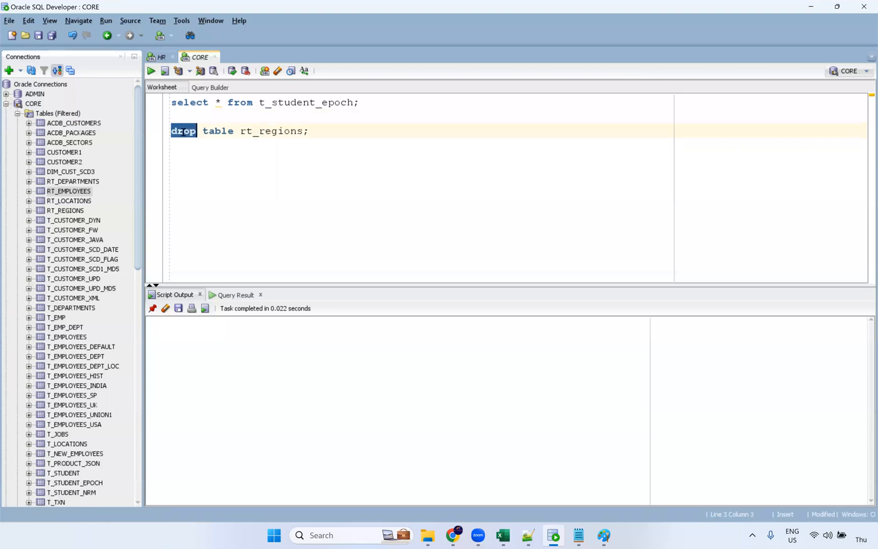
text(truncate ta)
key(BackSpace)
key(BackSpace)
key(BackSpace)
key(End)
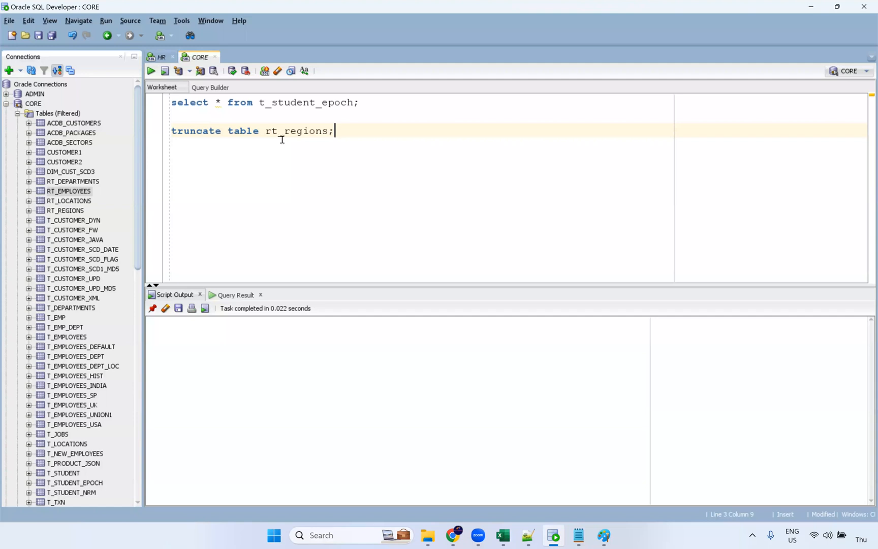
double_click(285, 136)
text(t_employees)
key(ctrl+Return)
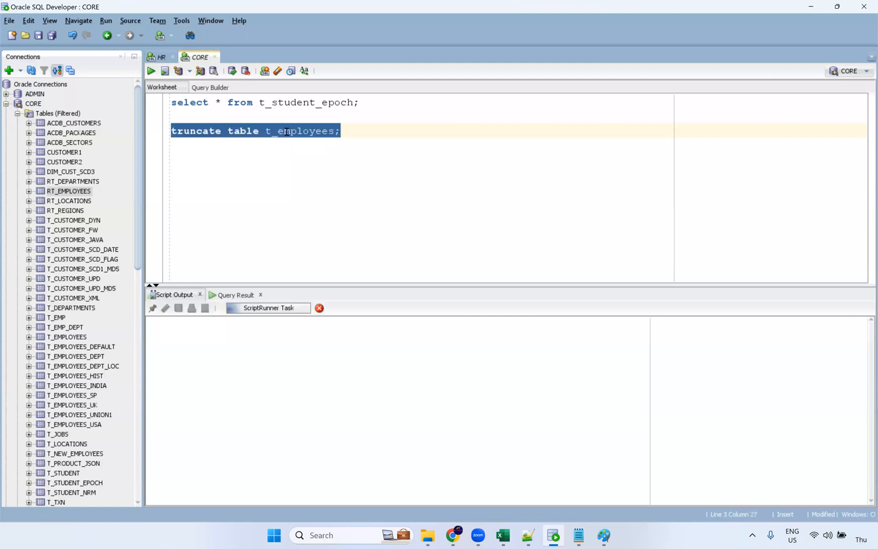
Run desc t_employees to list the target table's columns
double_click(289, 131)
key(ctrl+c)
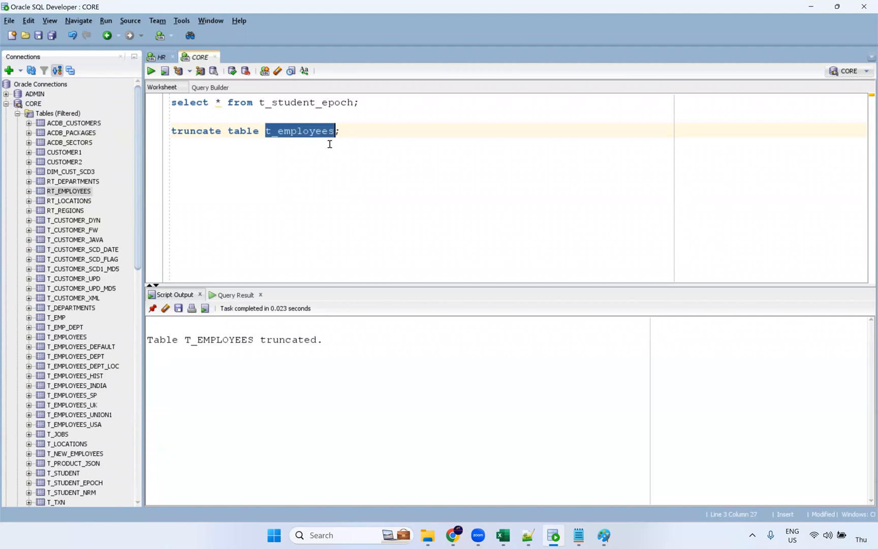
click(372, 137)
key(Return)
key(Return)
text(desc)
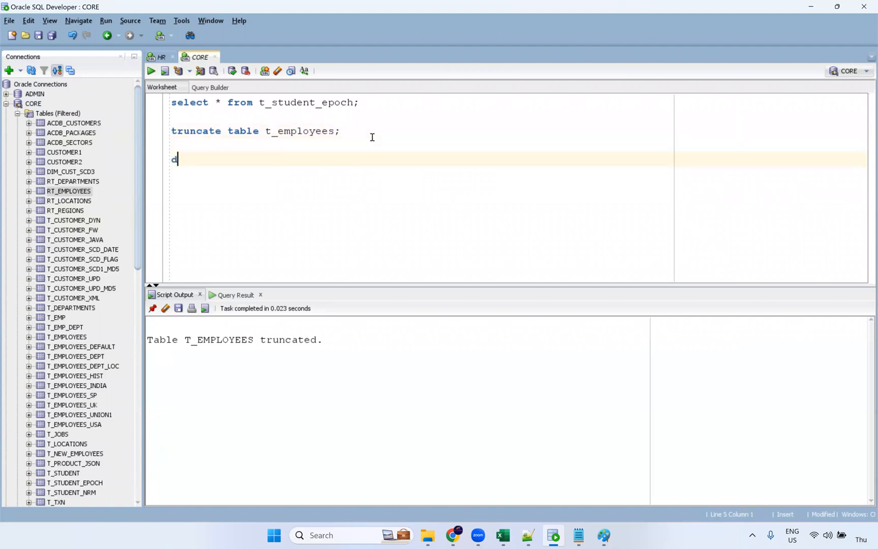
key(ctrl+v)
text(;)
key(ctrl+Return)
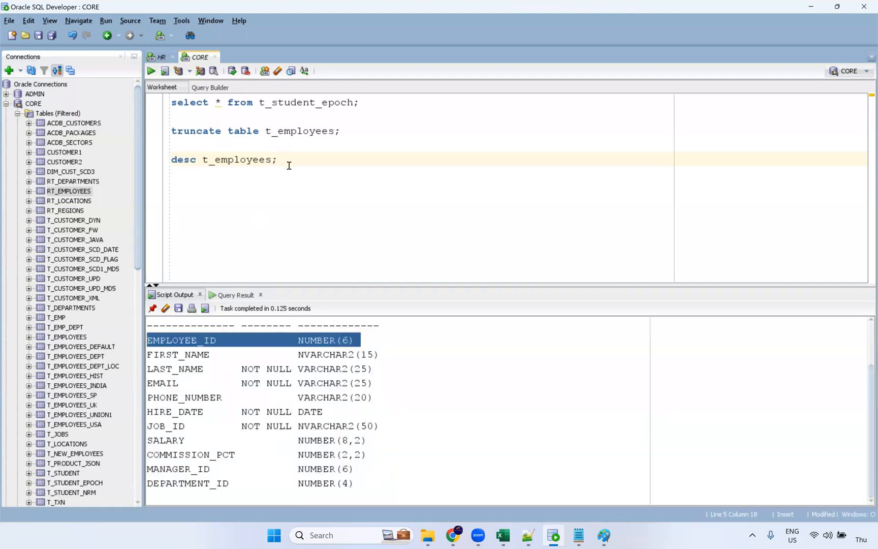
Query select * from t_employees to confirm 0 rows, then return to Chrome
double_click(300, 130)
key(ctrl+c)
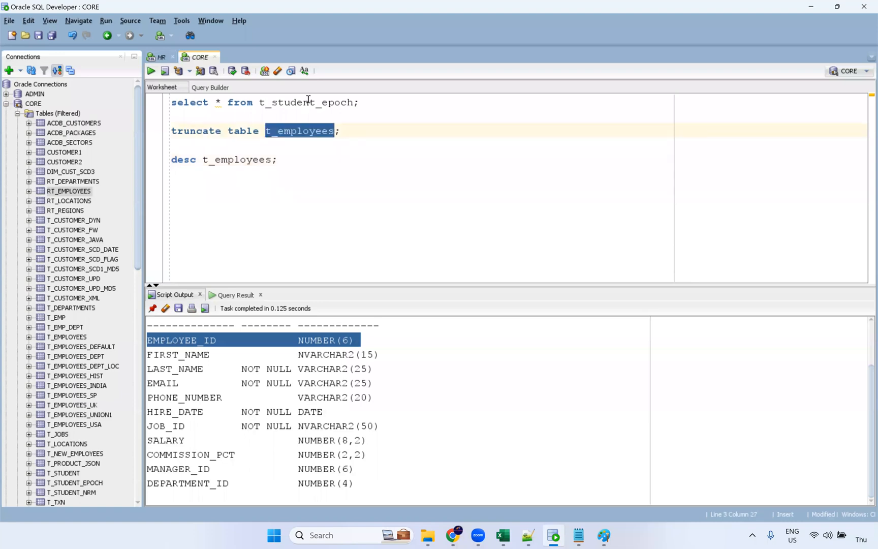
double_click(340, 112)
key(ctrl+v)
key(ctrl+Return)
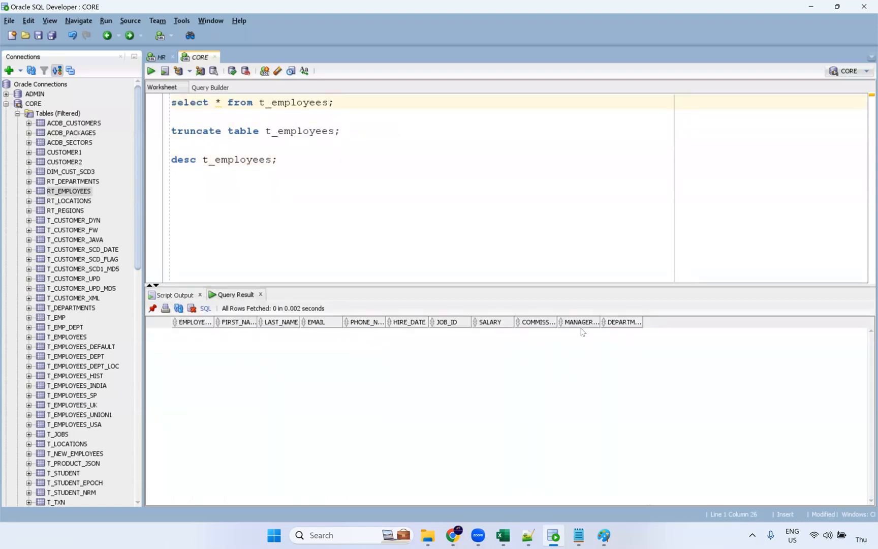
key(alt+Tab)
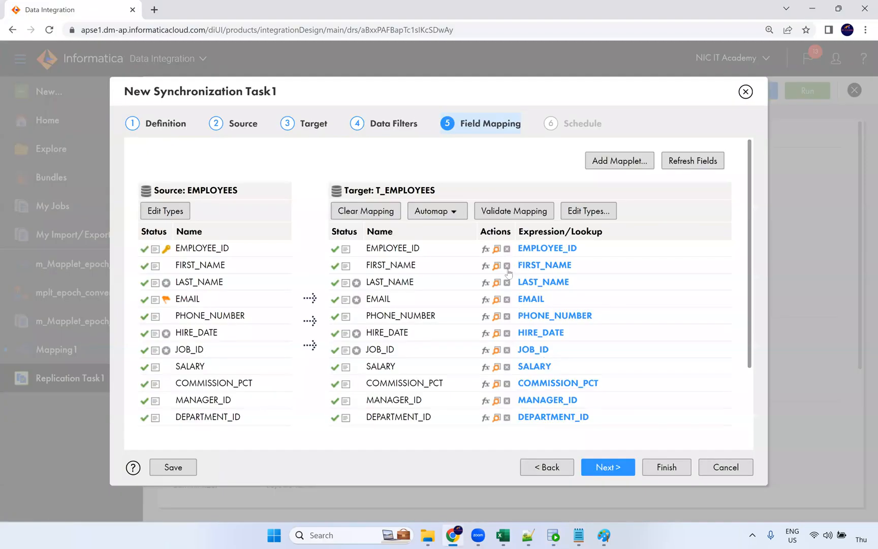
Advance to the Schedule step and finish, saving Synchronization Task1 with no schedule
mouse_move(163, 254)
click(609, 474)
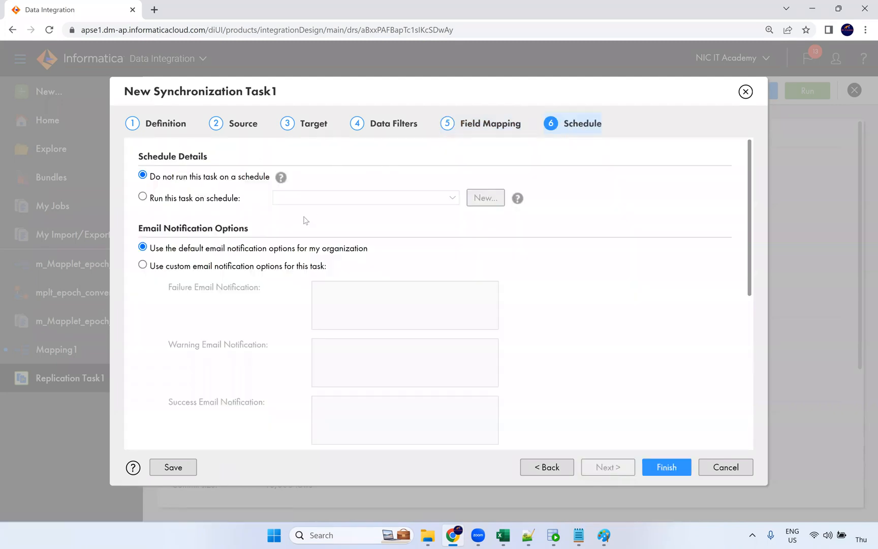
scroll(212, 194, down, 5)
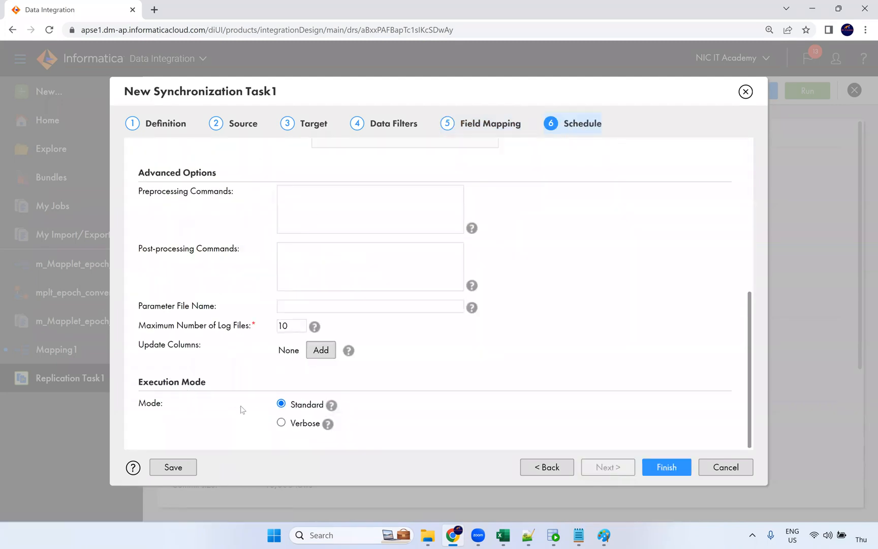
click(665, 472)
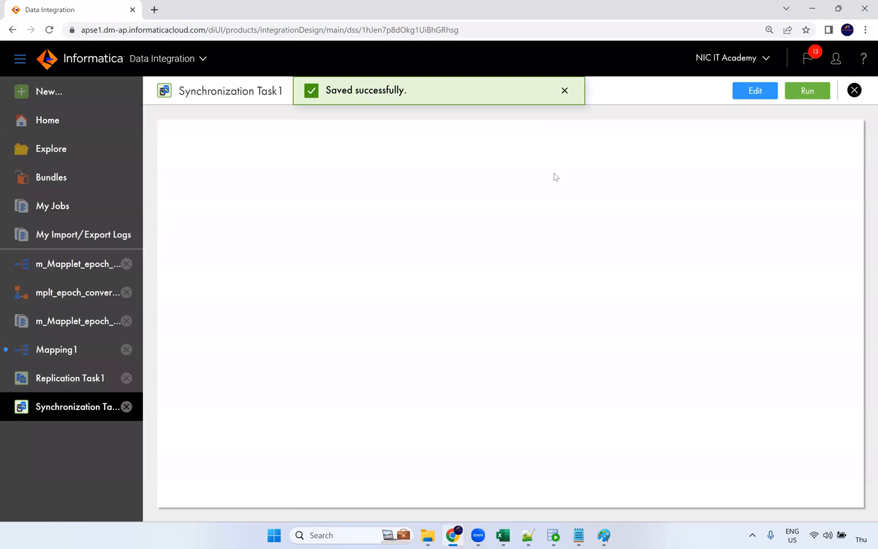
key(alt+Tab)
key(alt+Tab)
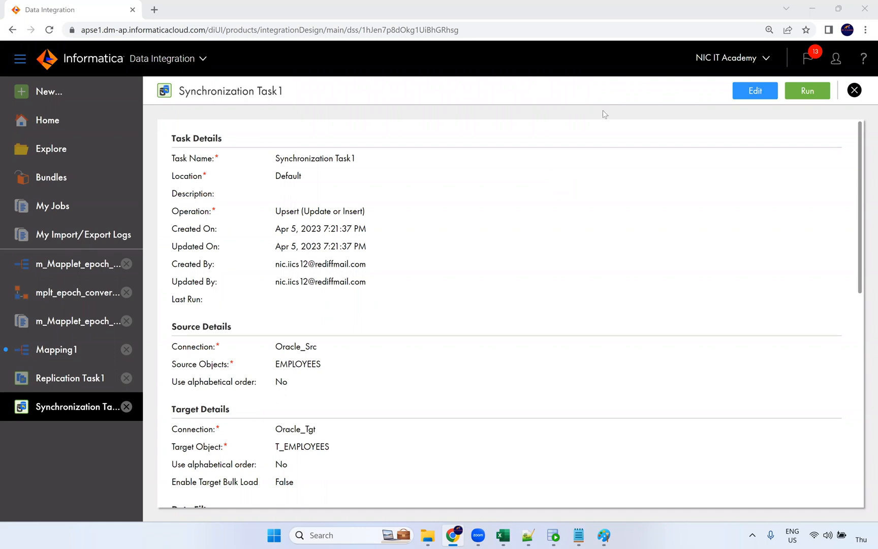
In Paint, draw a pencil box around the handwritten figure inside the diagram's EU rectangle
click(604, 536)
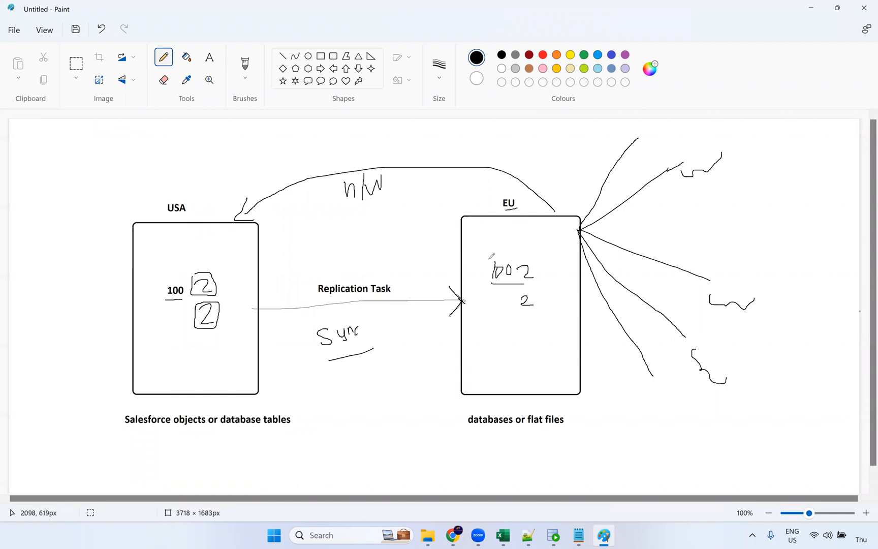
mouse_move(488, 252)
mouse_down()
mouse_move(499, 306)
mouse_move(526, 310)
mouse_up()
mouse_move(534, 274)
mouse_down()
mouse_move(508, 260)
mouse_move(484, 260)
mouse_up()
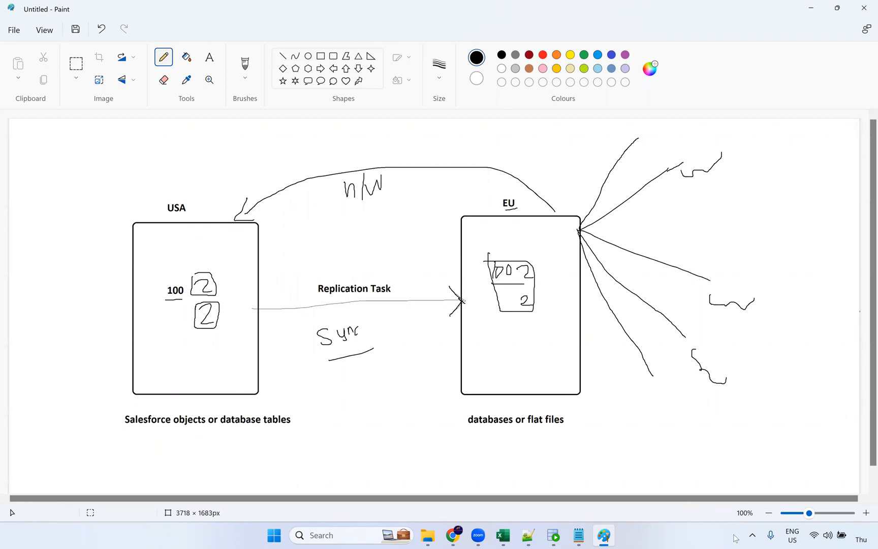
click(449, 536)
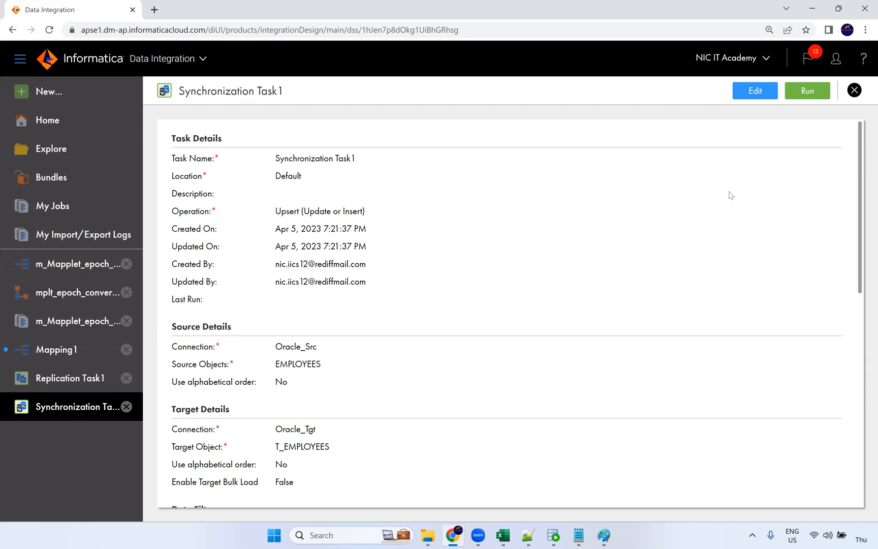
Run Synchronization Task1 and open its job in My Jobs
click(801, 98)
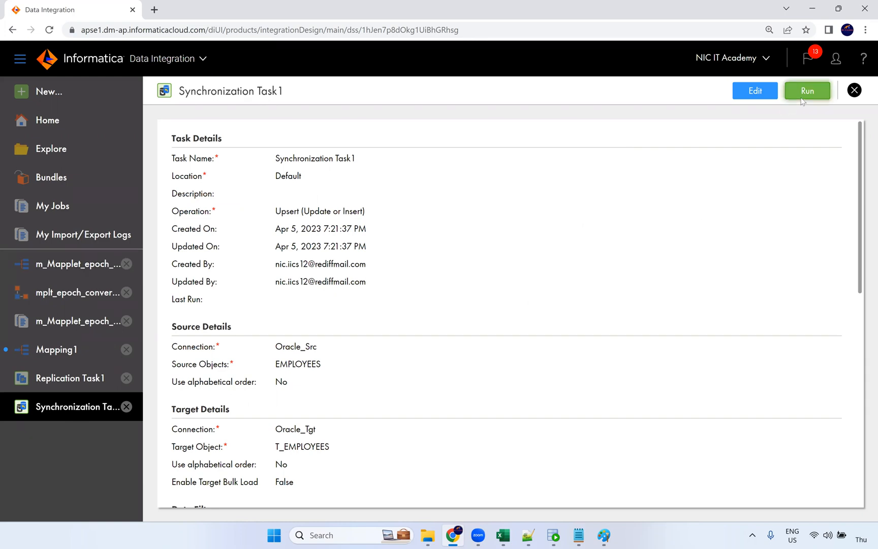
click(510, 90)
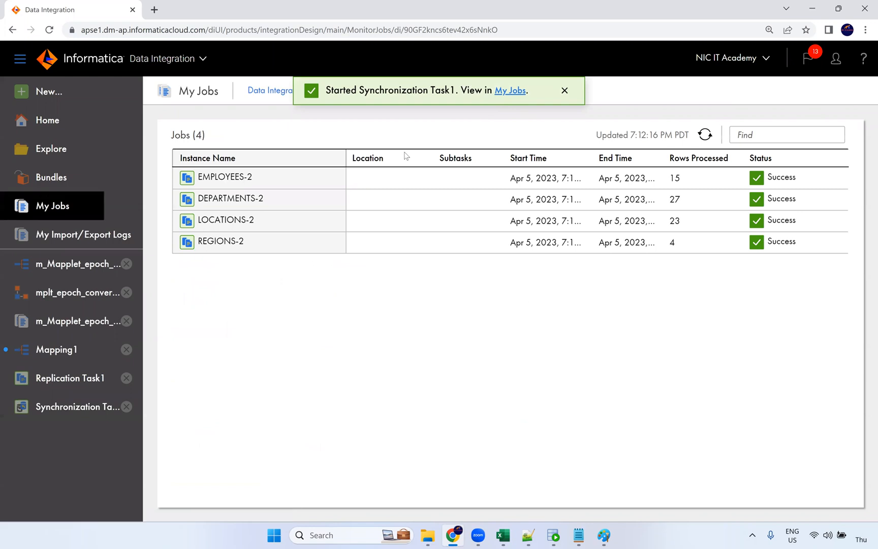
click(270, 91)
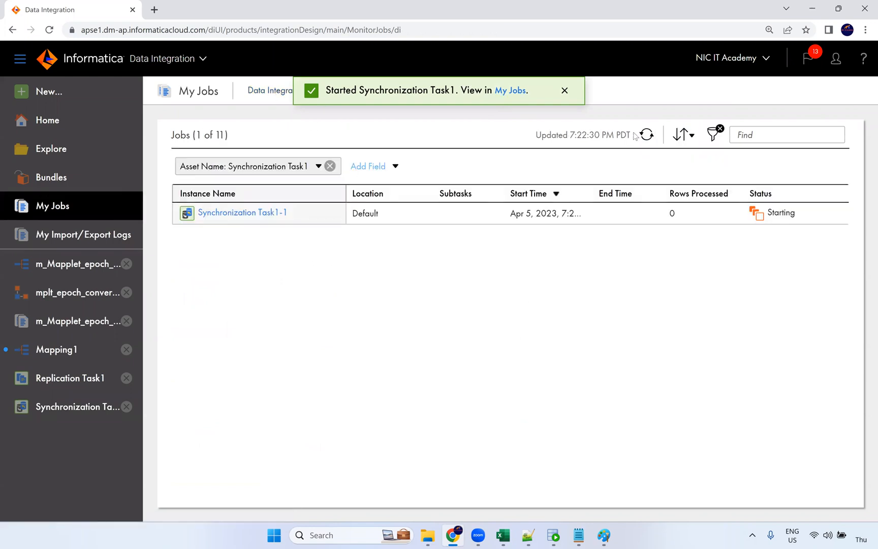
Refresh My Jobs until Synchronization Task1-1 finishes with Warning status
click(645, 134)
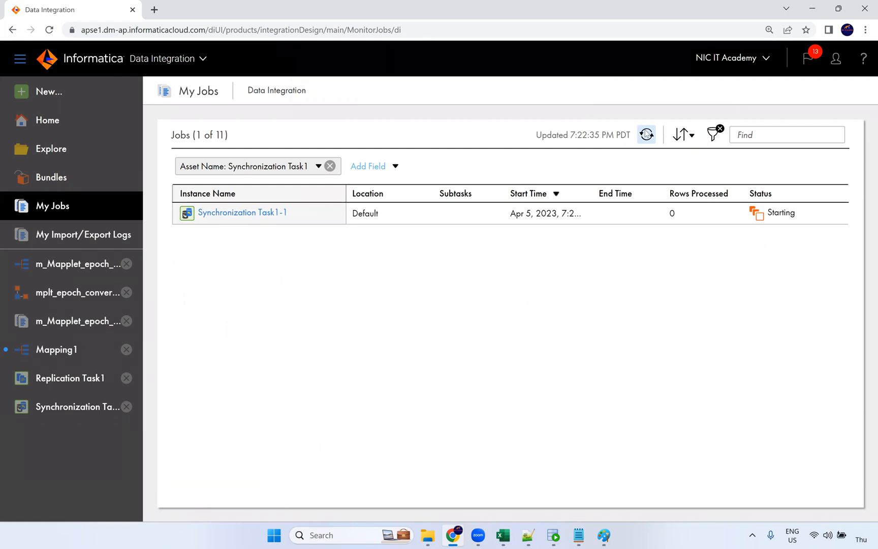
click(646, 134)
click(645, 134)
click(647, 138)
click(646, 136)
click(646, 137)
click(646, 136)
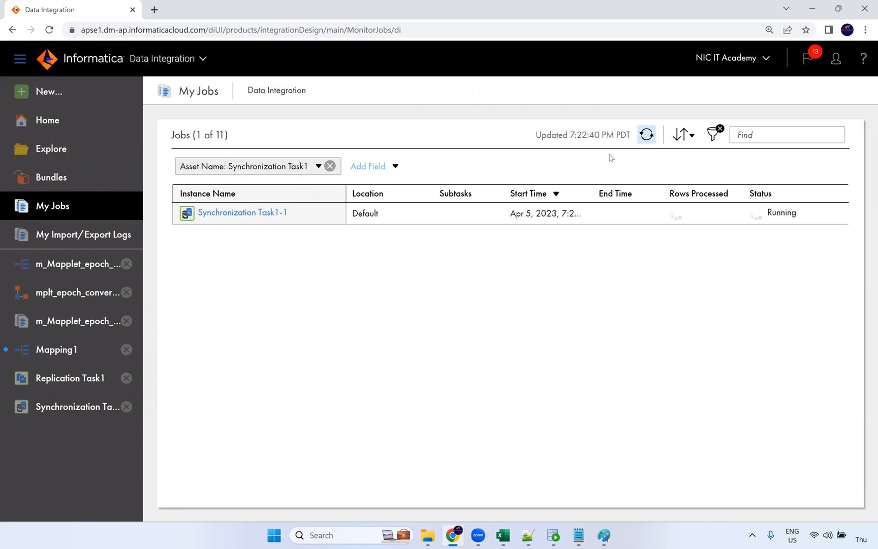
click(650, 141)
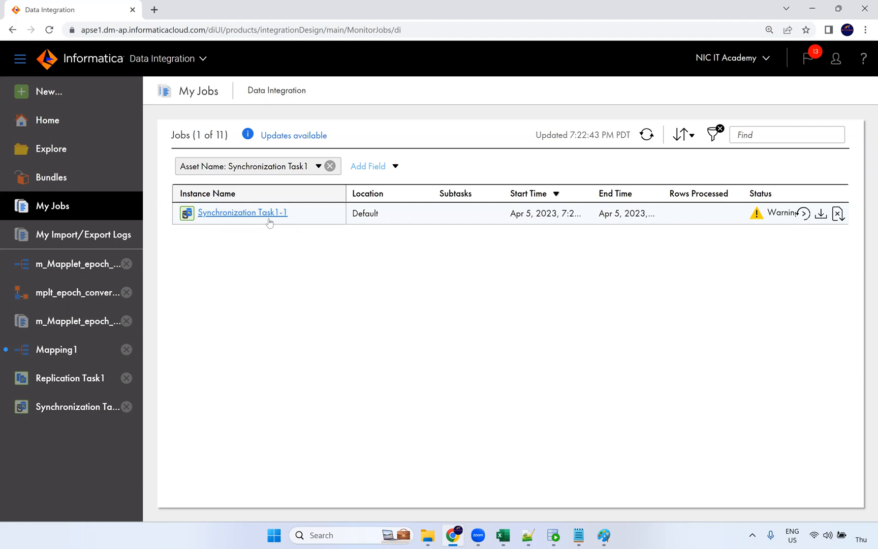
click(354, 22)
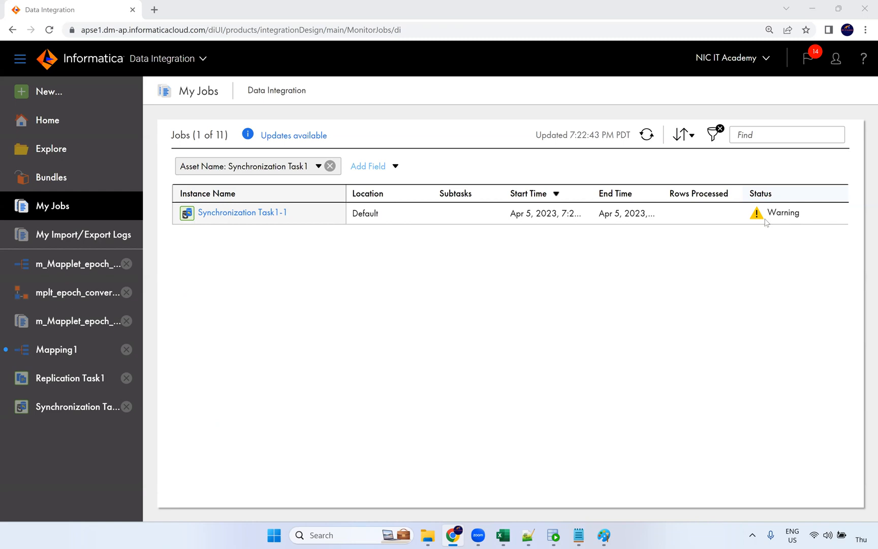
Open Synchronization Task1-1's details and highlight the T_EMPLOYEES no-keys error (0 rows loaded, 106 errors)
click(235, 213)
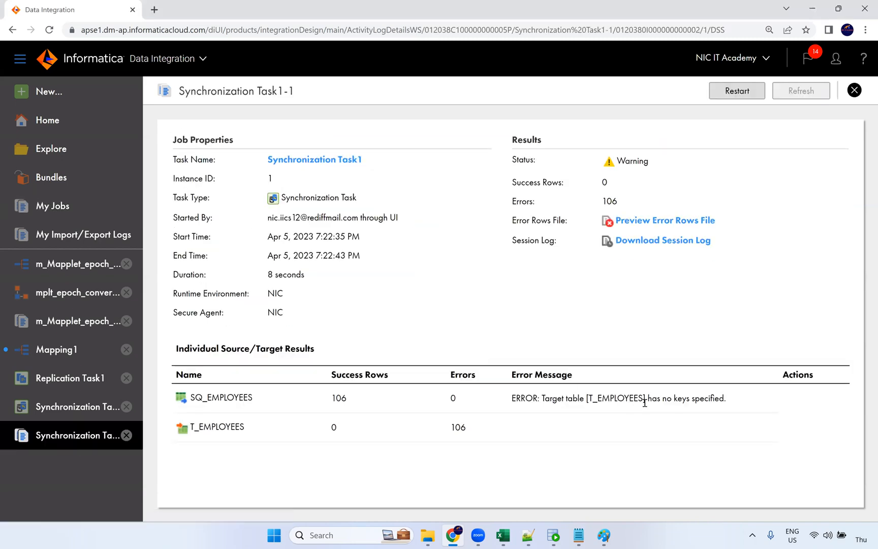
drag(727, 398, 634, 398)
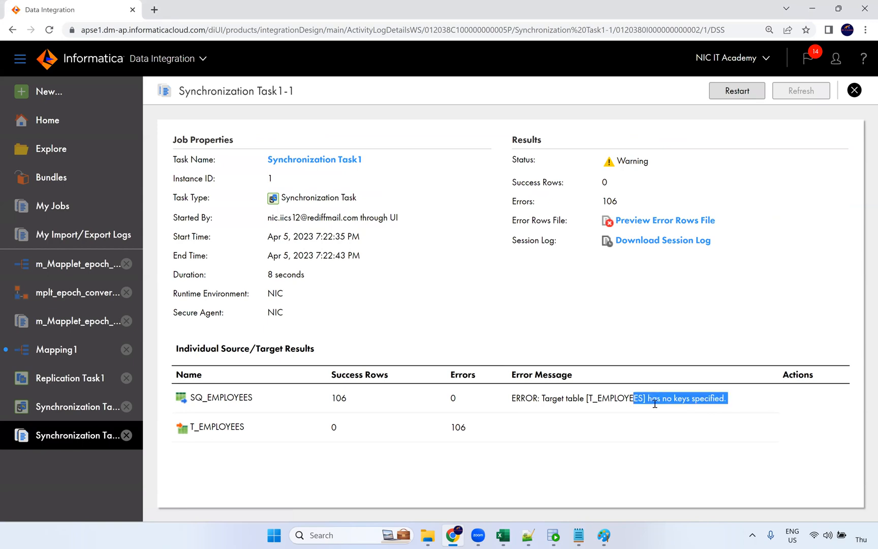
click(307, 48)
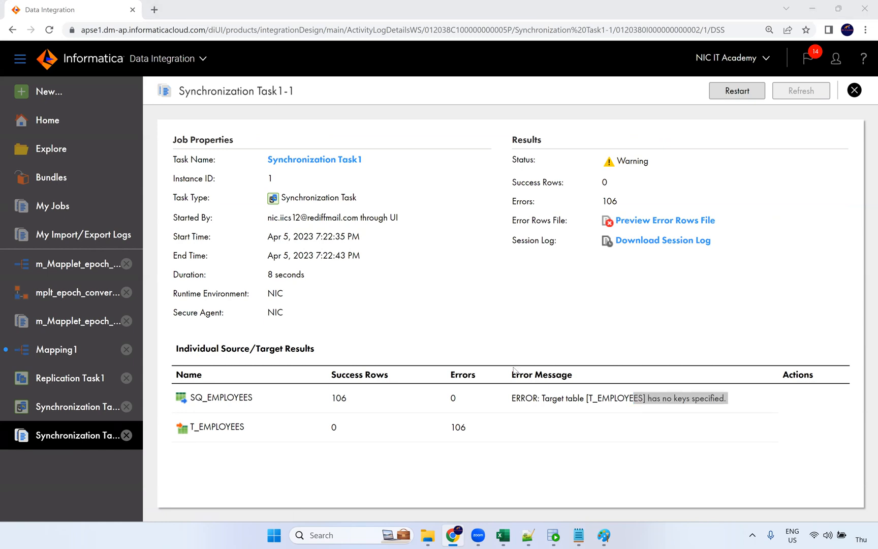
drag(589, 399, 634, 398)
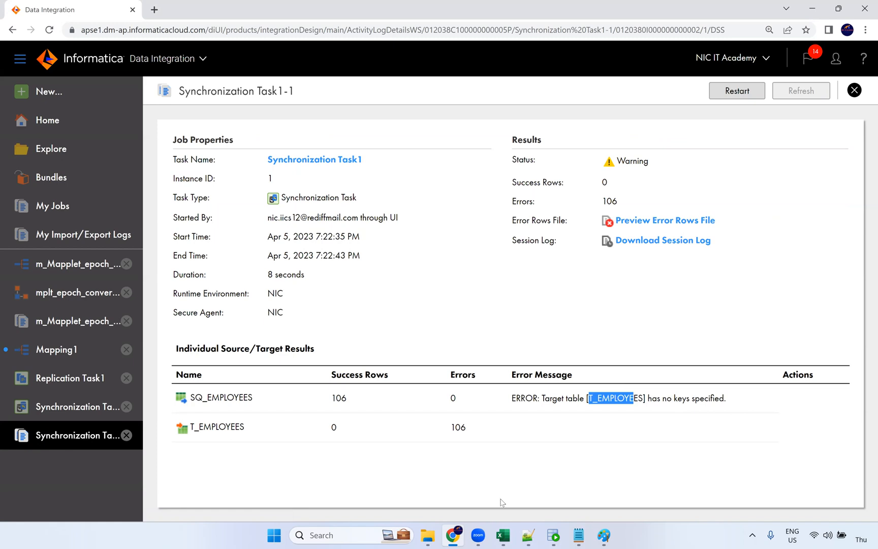
click(553, 535)
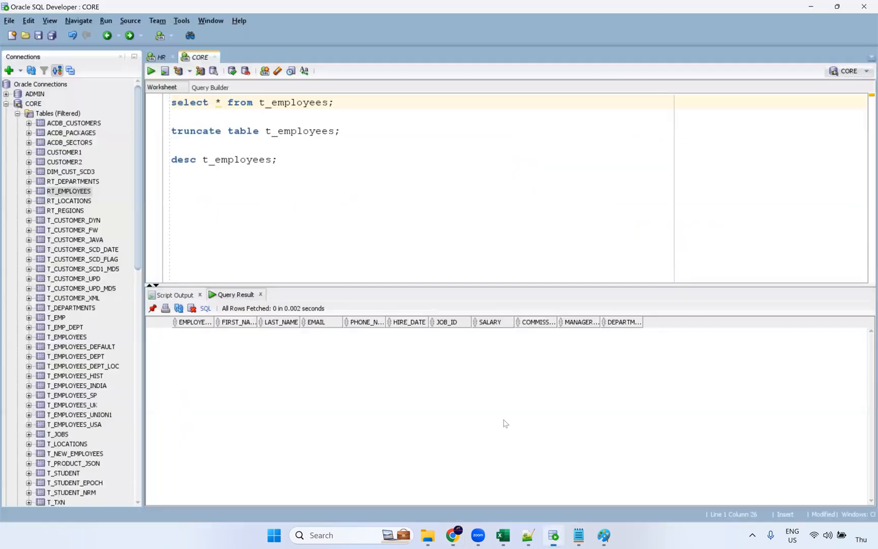
Run 'alter table t_employees add primary key(employee_id);' on a new line in SQL Developer
click(319, 166)
key(Return)
key(Return)
text(al)
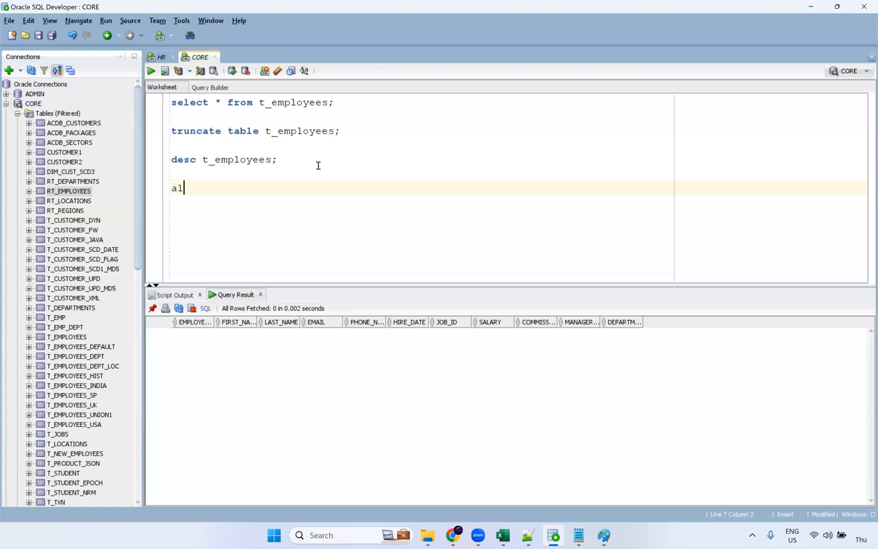
text(ter table t_em)
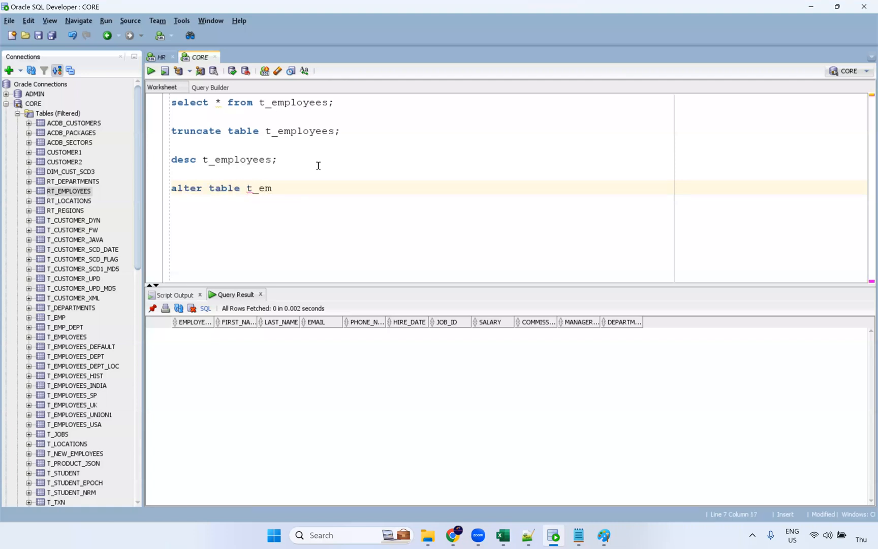
text(ployees add primary)
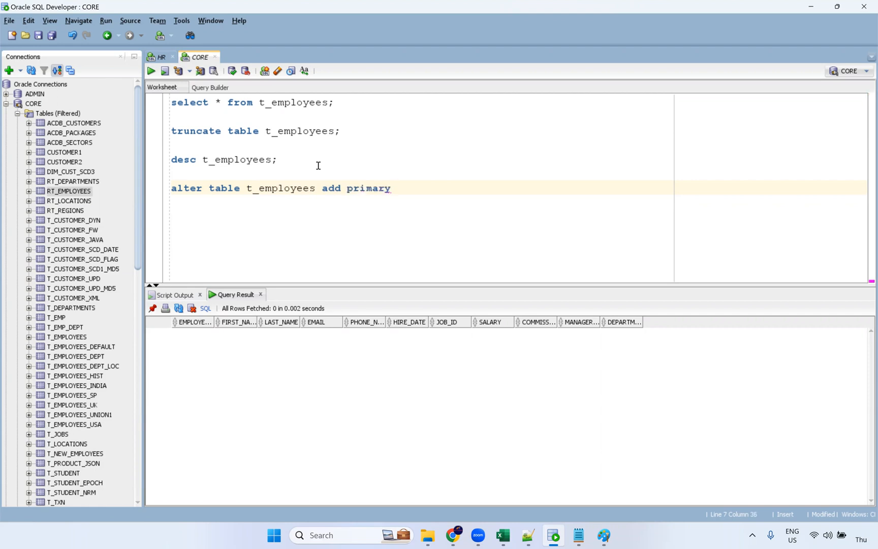
text( key))
text((employee_i)
text(d )
text(;)
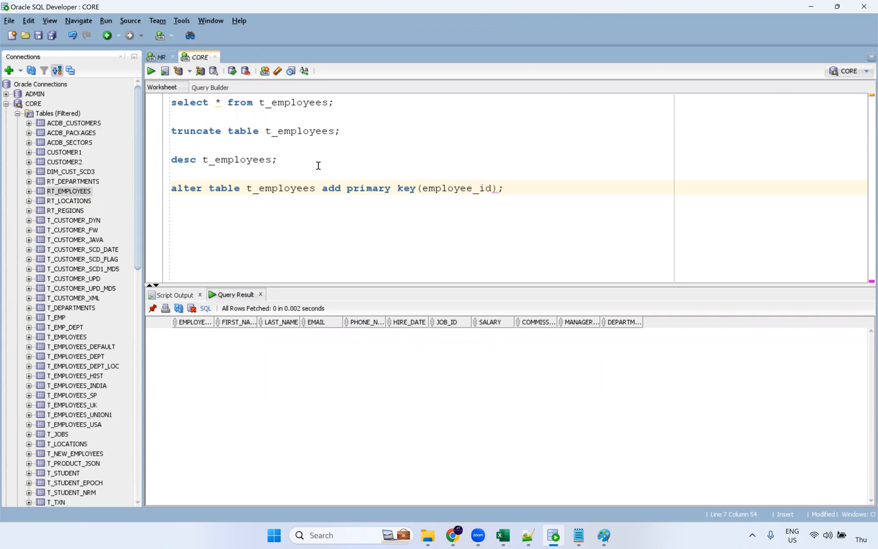
key(ctrl+Return)
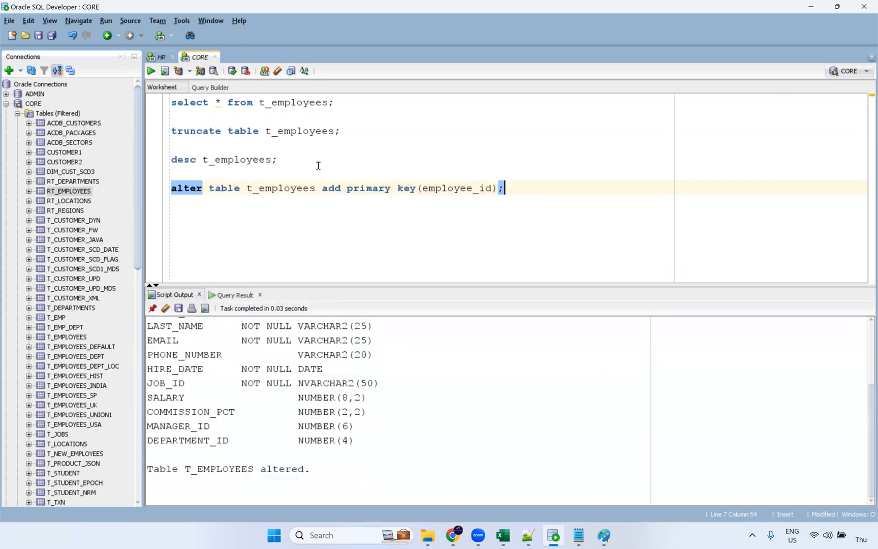
double_click(203, 463)
key(alt+Tab)
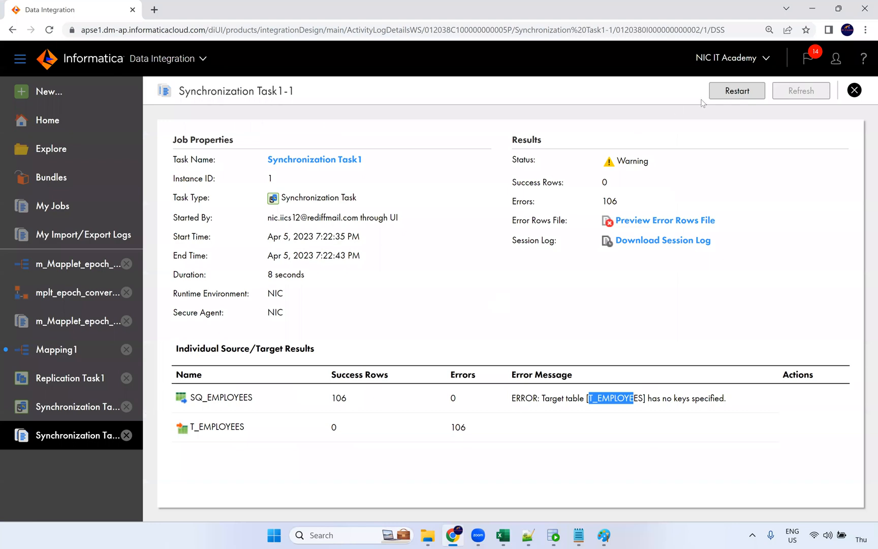
Restart the failed job and refresh My Jobs until the second run finishes
click(734, 94)
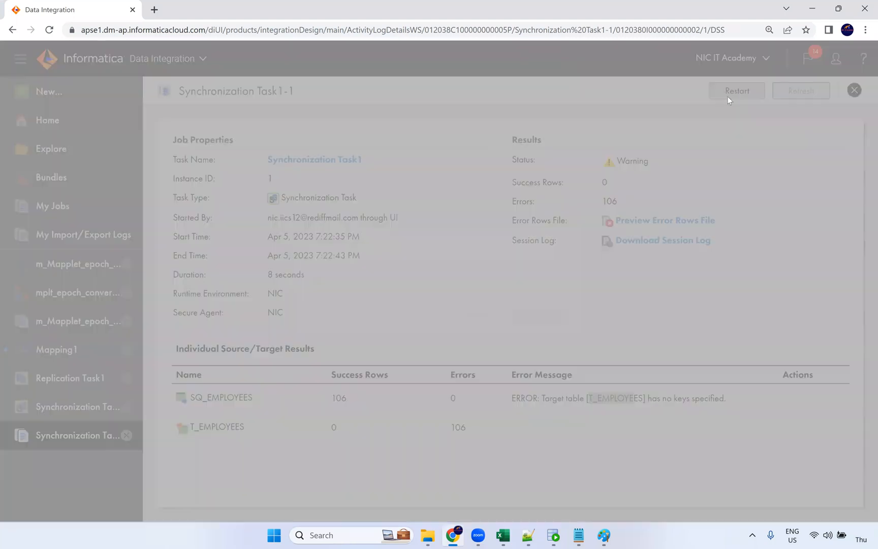
click(475, 315)
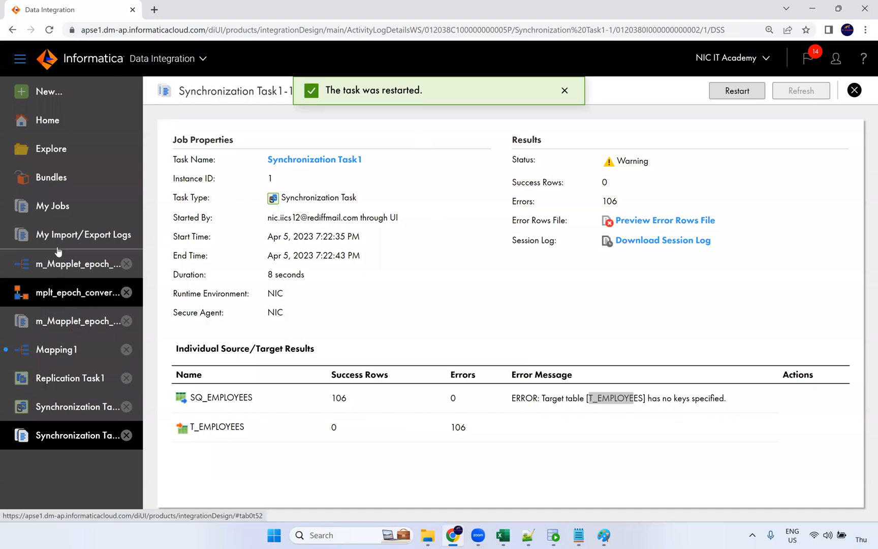
click(56, 219)
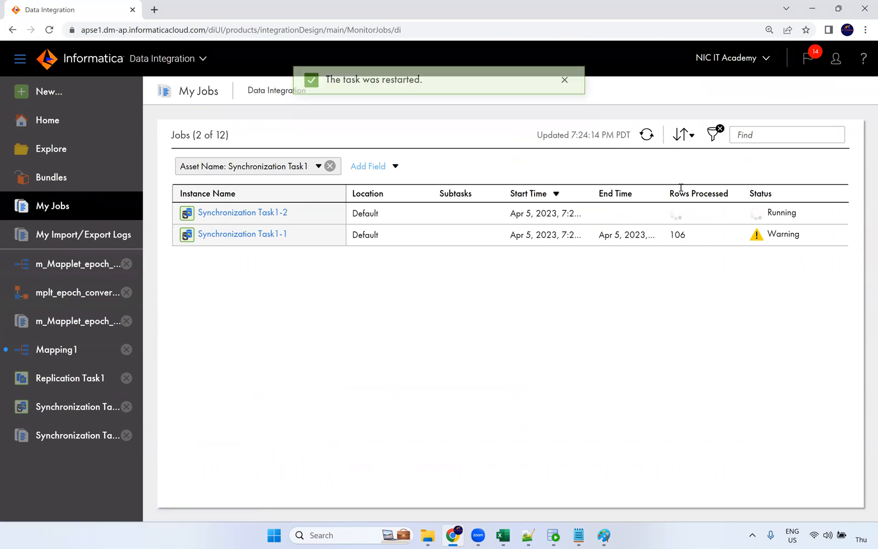
click(647, 135)
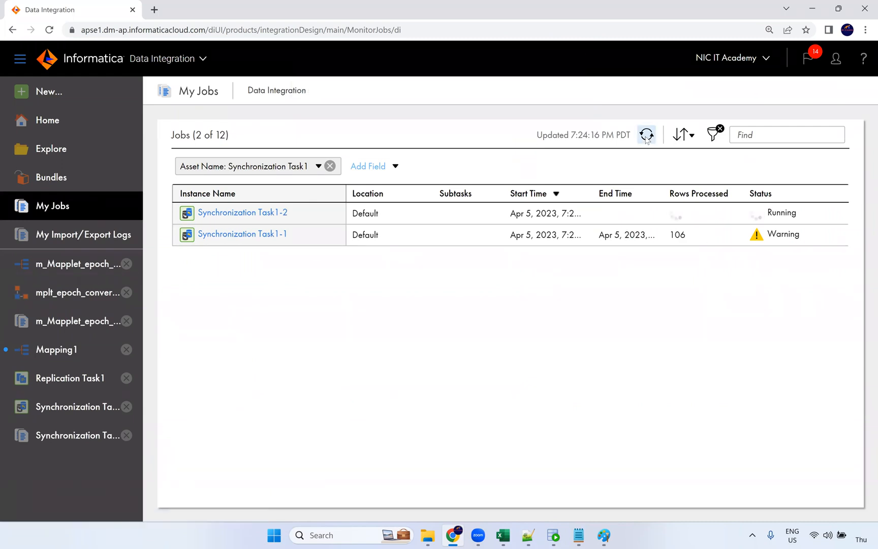
click(646, 135)
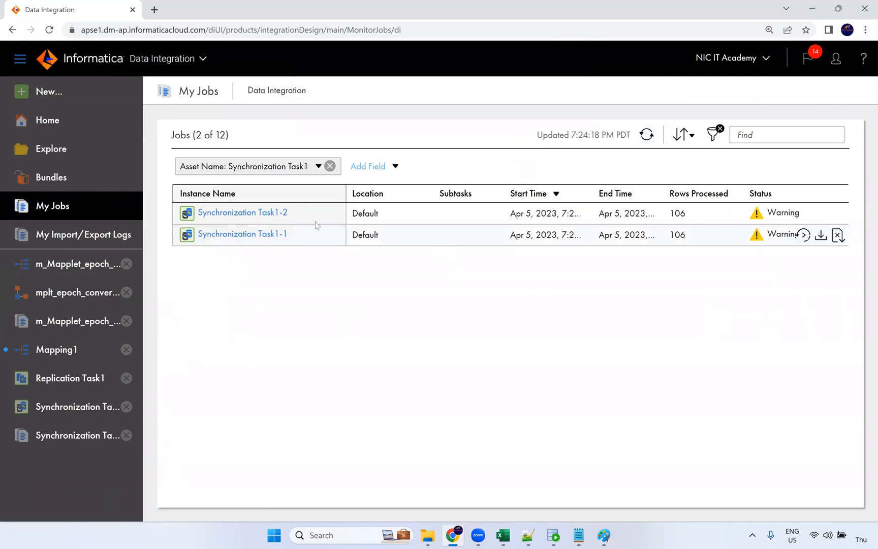
Check Synchronization Task1-2's details, which again show 106 missing-key errors
click(244, 212)
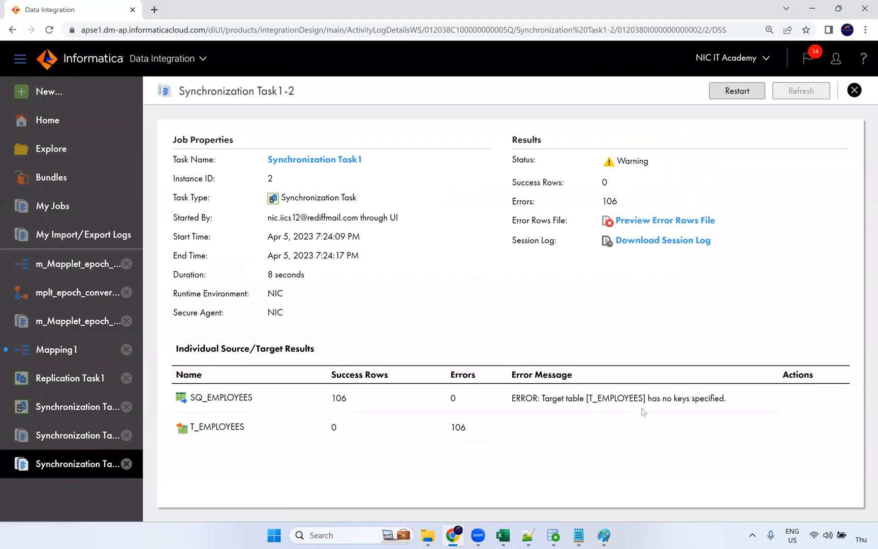
drag(676, 399, 762, 400)
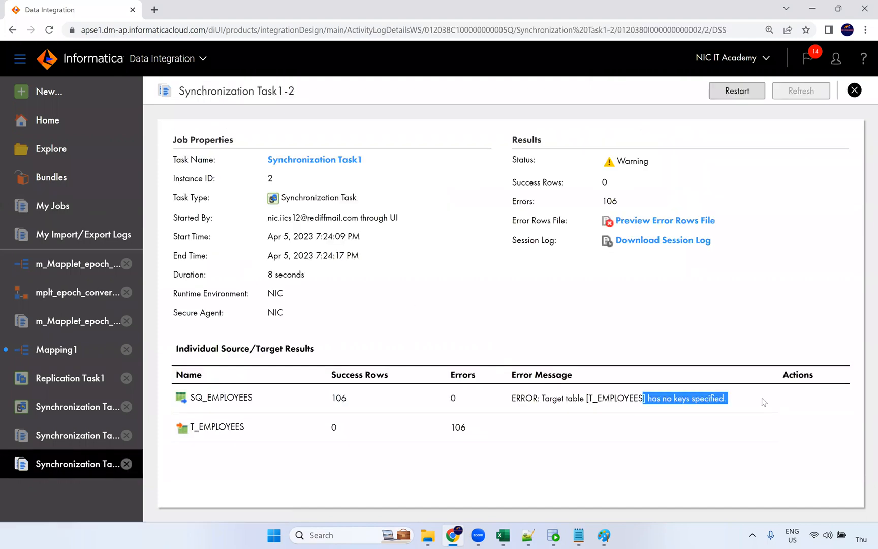
click(322, 161)
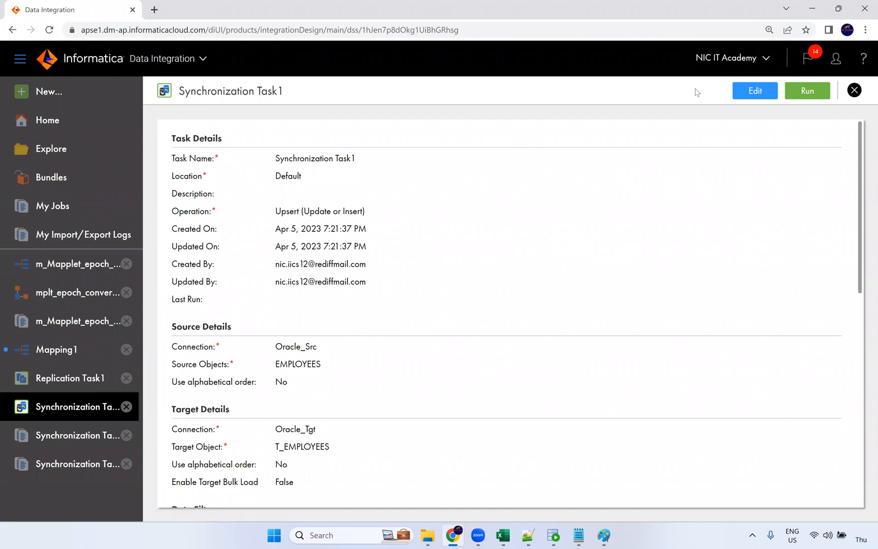
Reopen Synchronization Task1 from Recent Assets in edit mode at its Field Mapping step
click(741, 97)
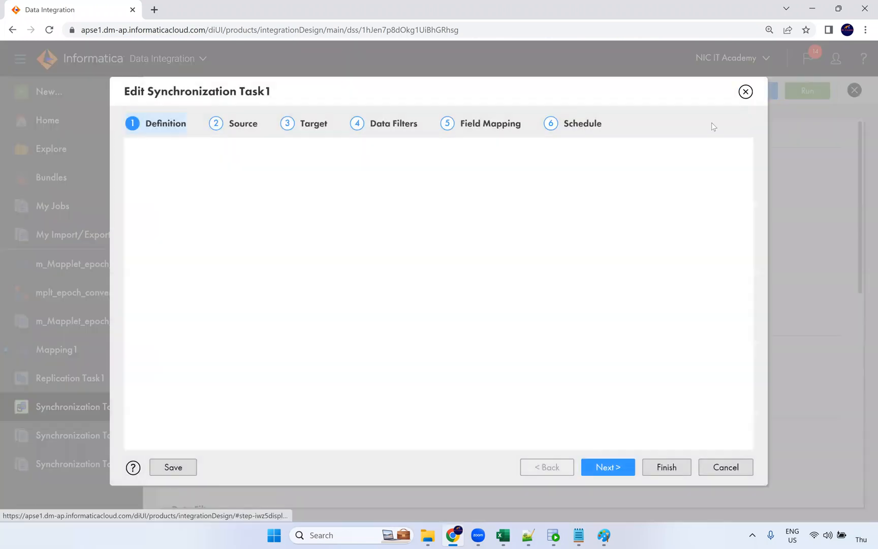
click(493, 127)
click(495, 94)
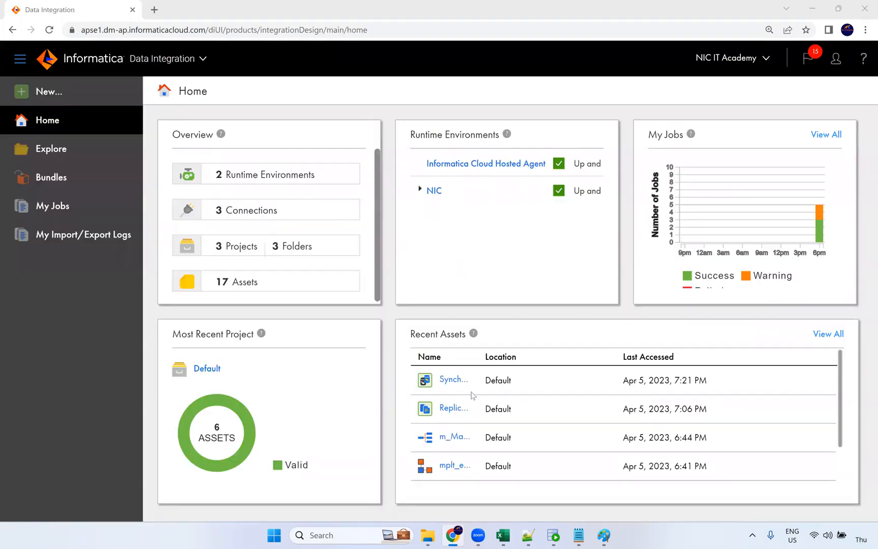
click(454, 380)
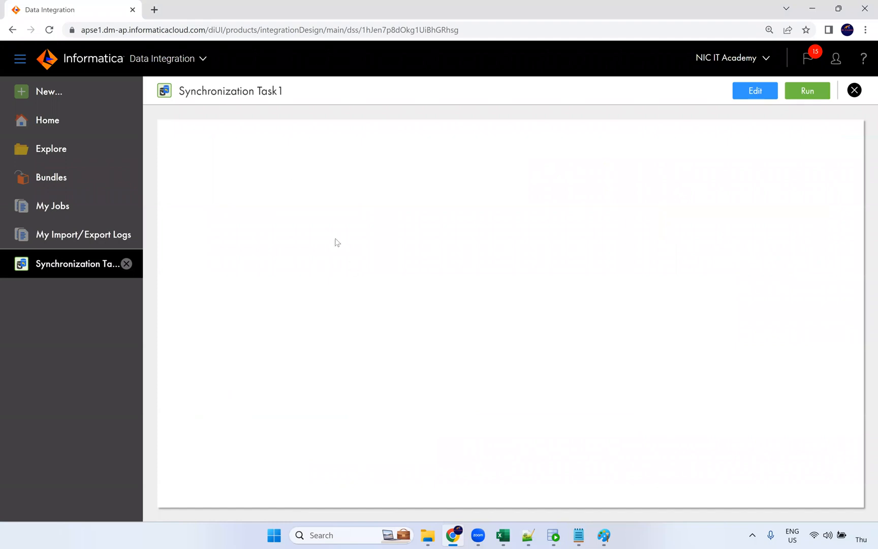
click(755, 90)
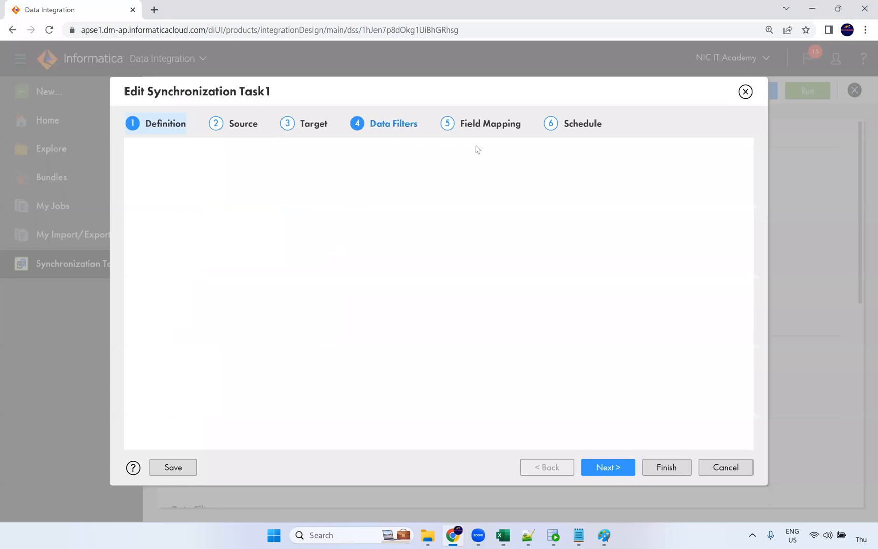
click(484, 124)
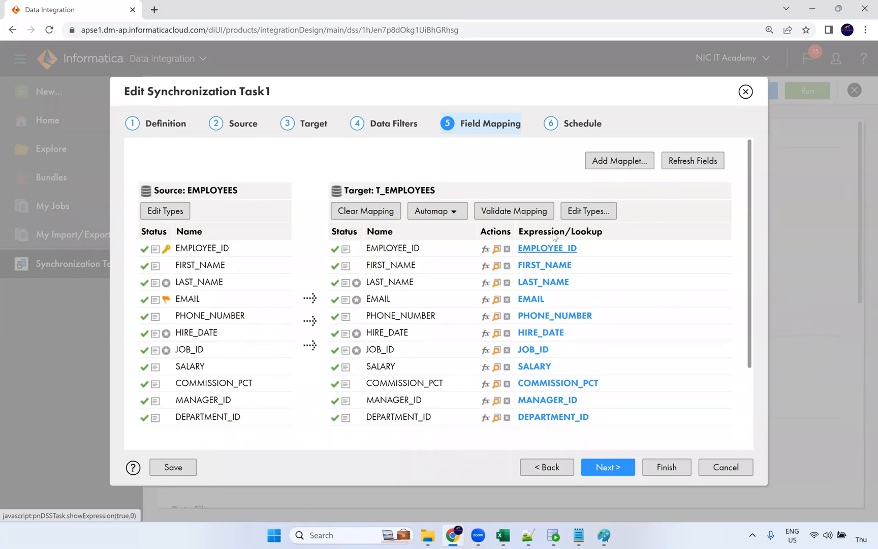
Check the target field types, refresh the fields, and finish the wizard with no schedule
click(592, 214)
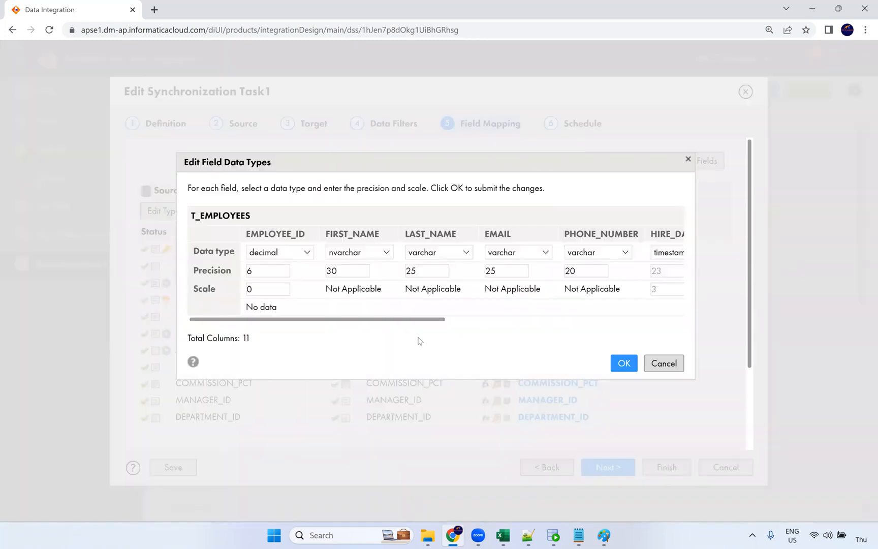
click(664, 363)
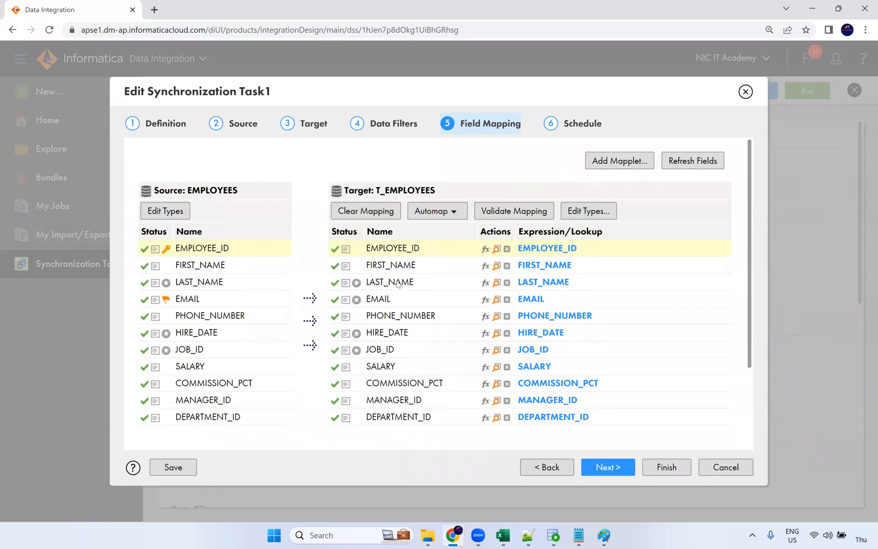
click(693, 162)
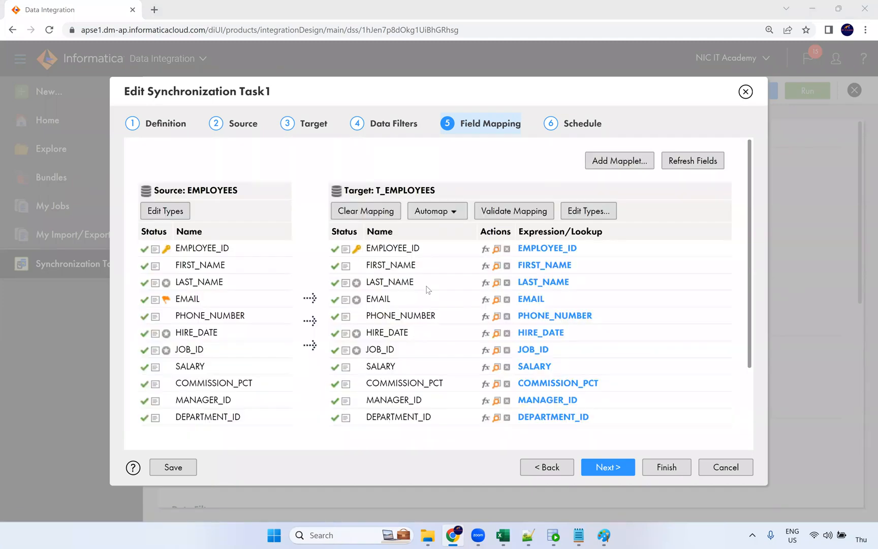
click(609, 469)
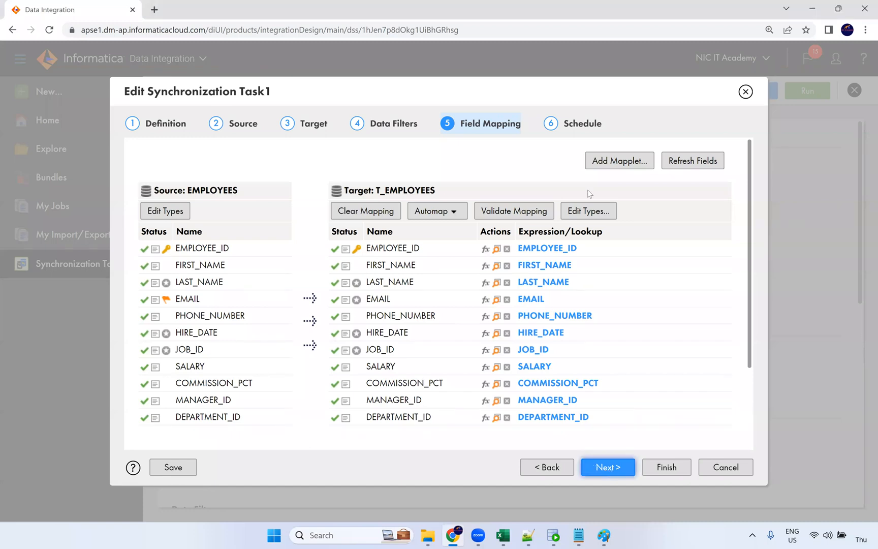
click(670, 468)
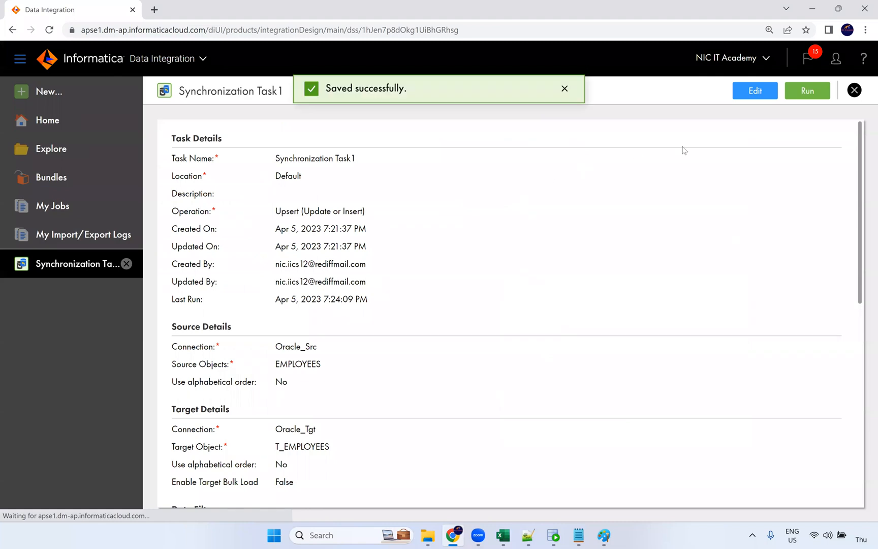
Run Synchronization Task1 and refresh My Jobs until Task1-3 shows Success
click(807, 92)
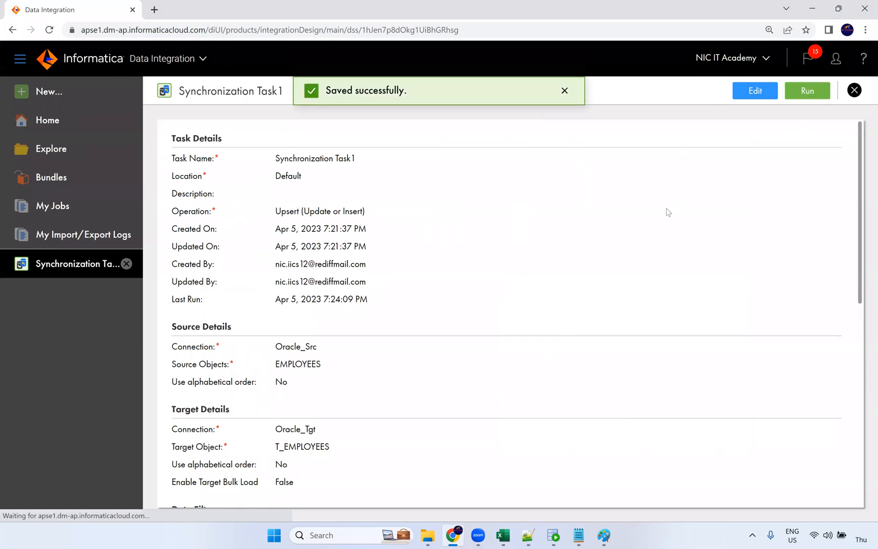
click(512, 95)
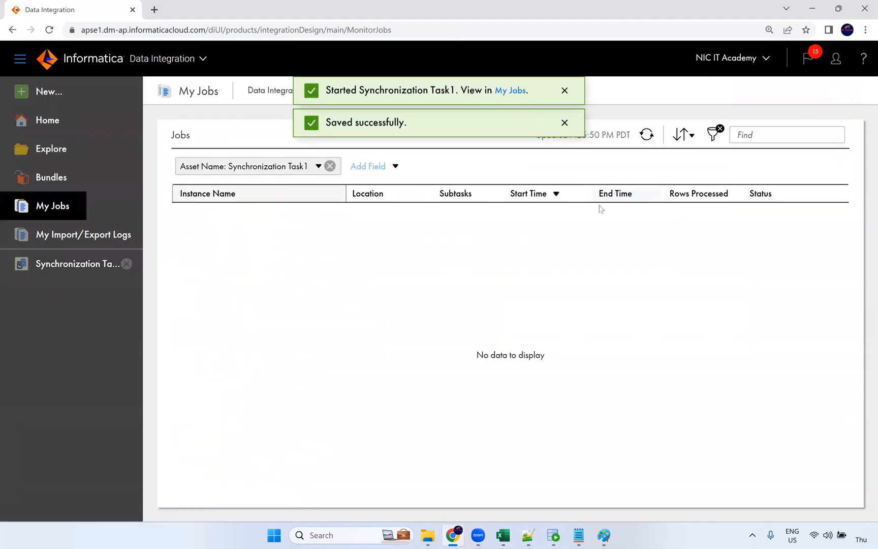
click(653, 141)
click(653, 141)
click(650, 139)
click(650, 139)
click(646, 138)
click(647, 135)
click(646, 135)
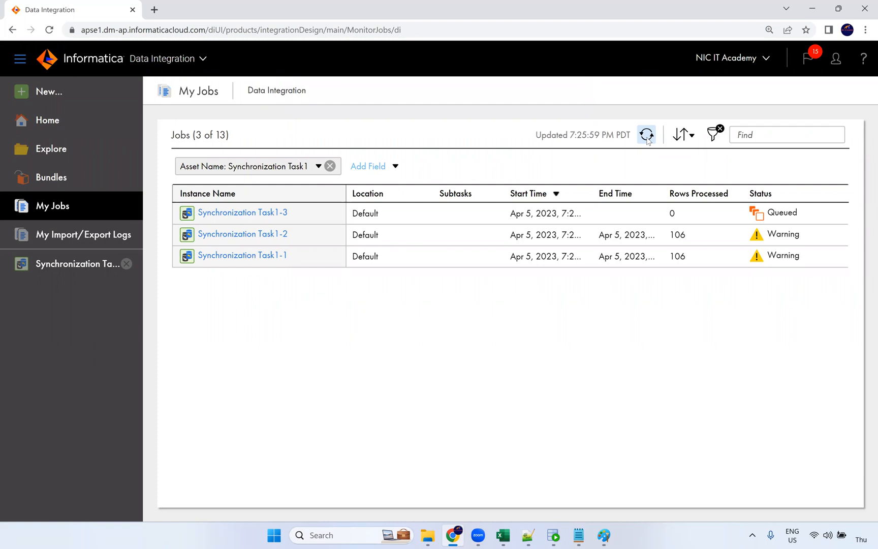
click(646, 136)
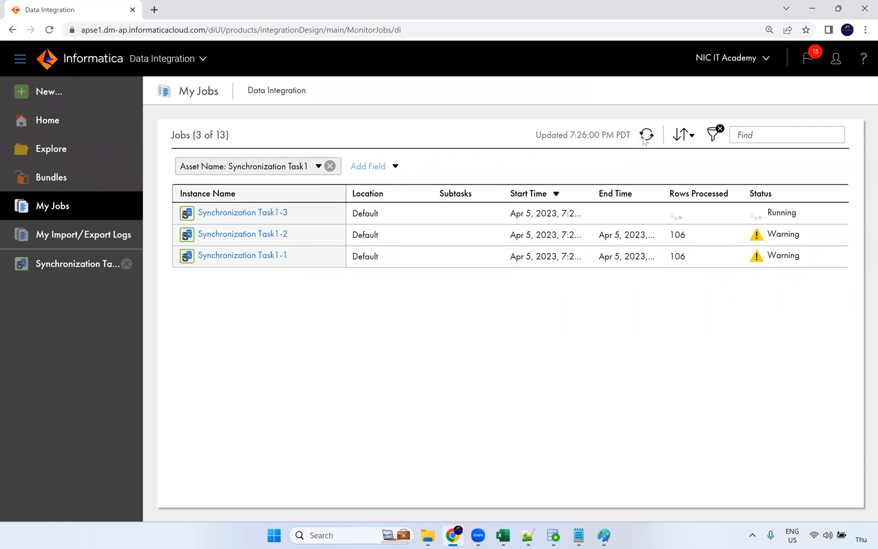
click(645, 136)
click(645, 136)
click(646, 136)
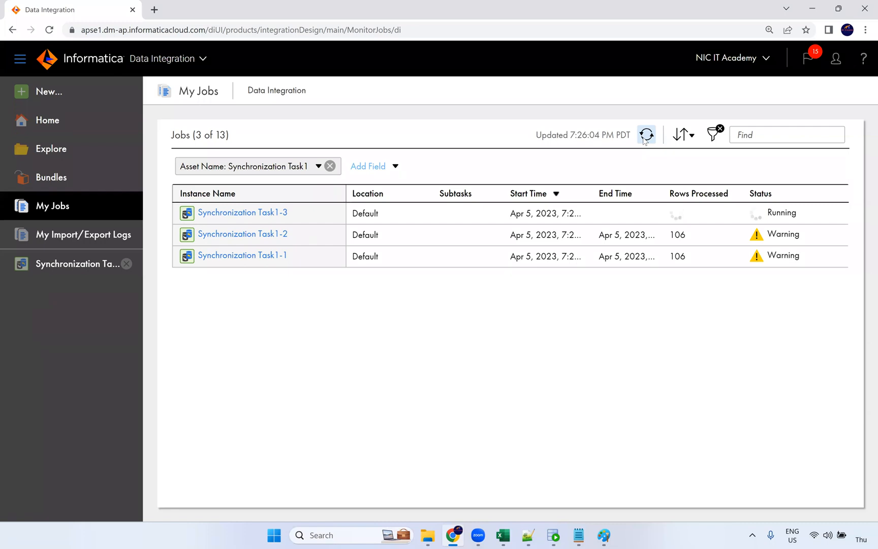
click(645, 140)
click(644, 141)
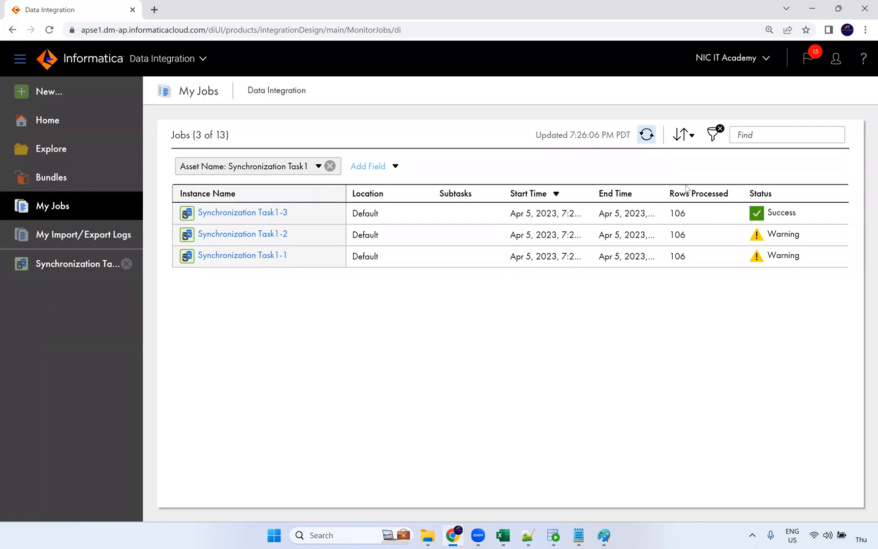
Open Synchronization Task1-3's results, showing 106 rows processed, and download its session log
double_click(681, 214)
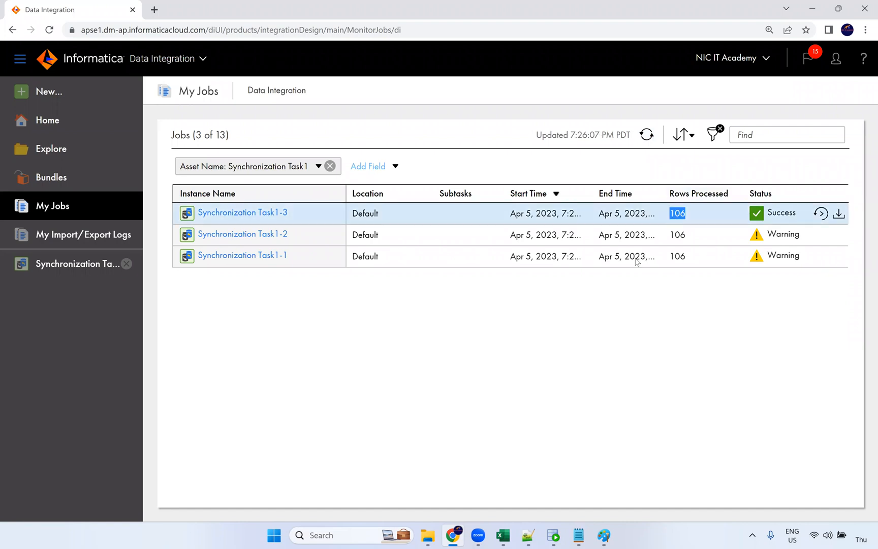
click(405, 216)
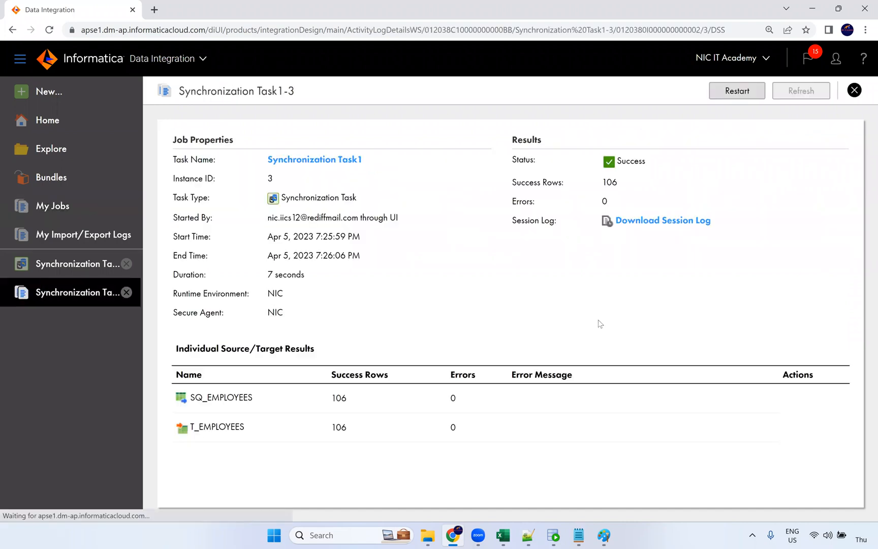
click(681, 223)
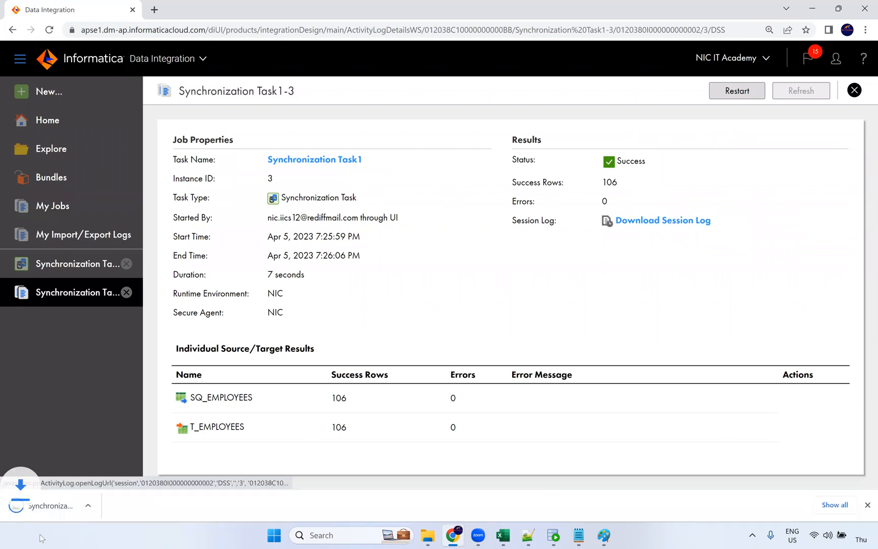
Highlight the LOAD SUMMARY counts in the session log: 106 inserted, Mutated from update 106, Affected 106
click(84, 506)
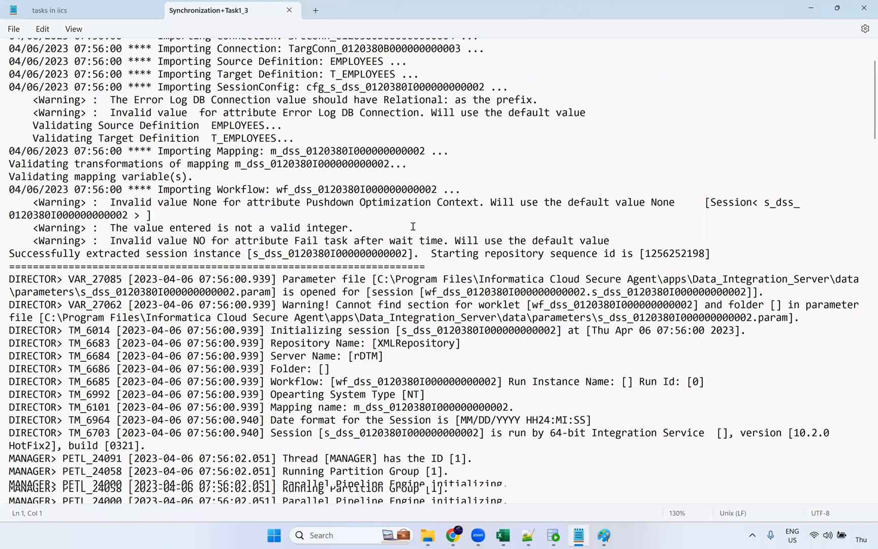
scroll(419, 233, down, 20)
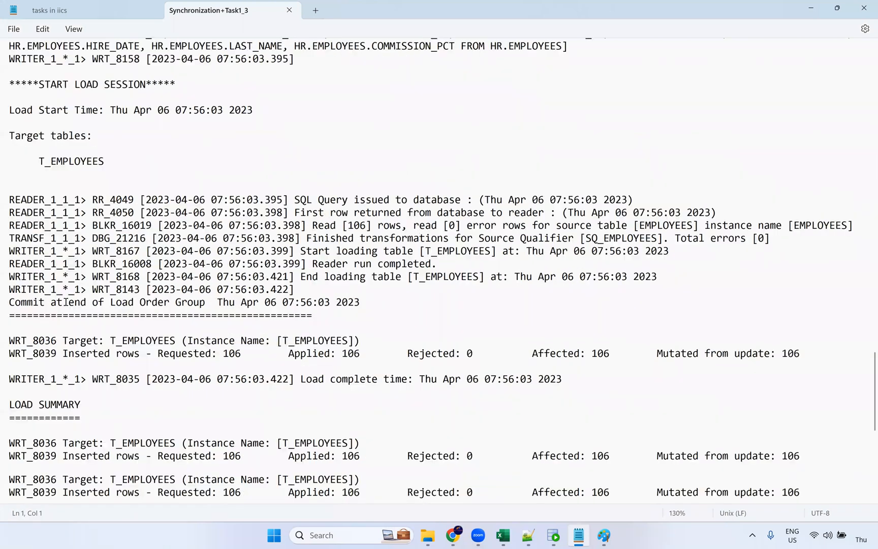
scroll(131, 340, down, 3)
drag(63, 347, 258, 346)
drag(258, 347, 704, 347)
click(704, 346)
key(ctrl+Left)
key(shift+End)
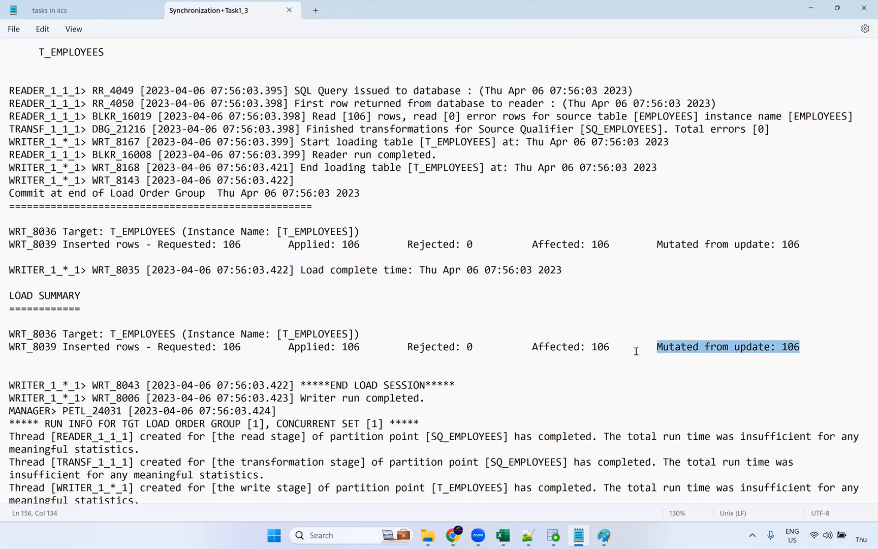
drag(611, 350, 535, 349)
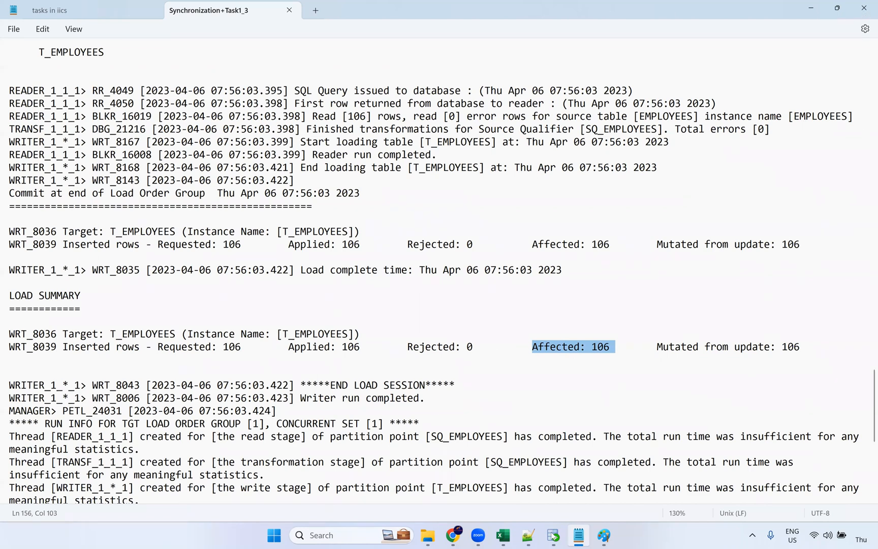
click(567, 537)
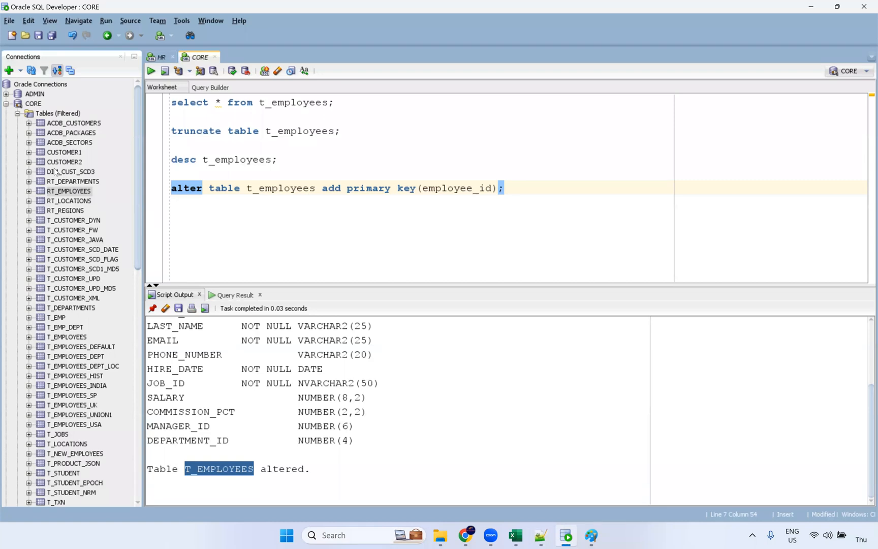
Open the HR EMPLOYEES table's Data tab and browse its salary values
click(6, 104)
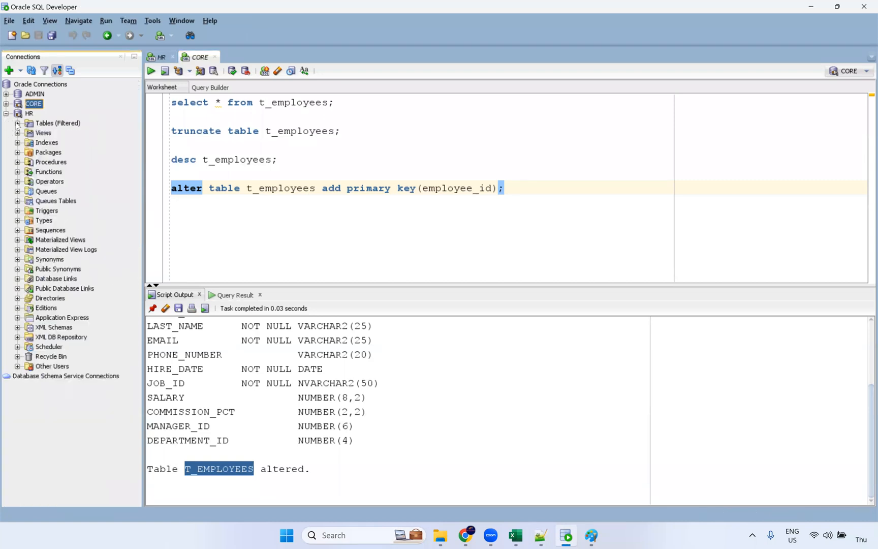
click(17, 123)
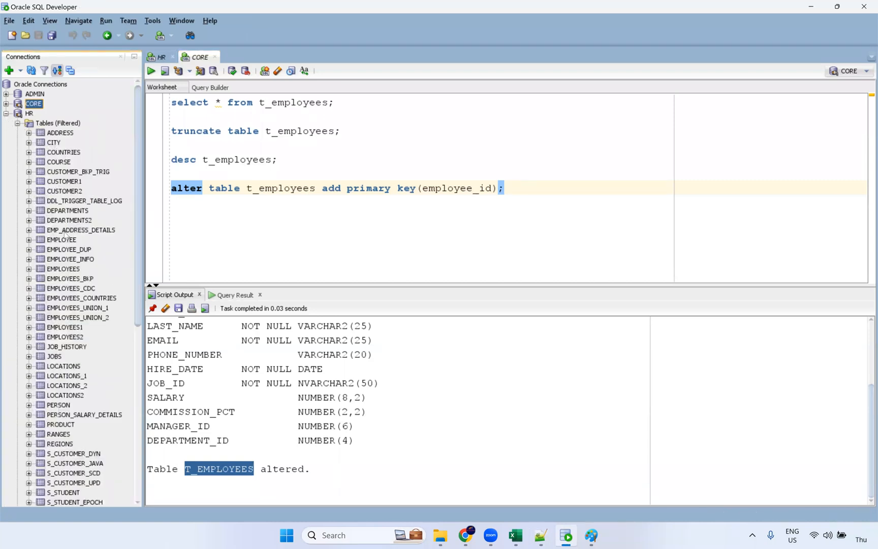
click(79, 269)
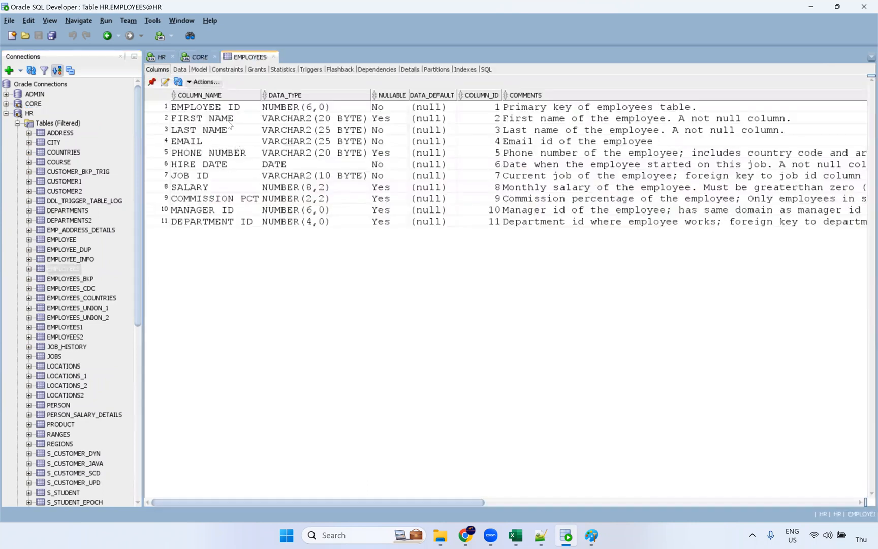
click(180, 70)
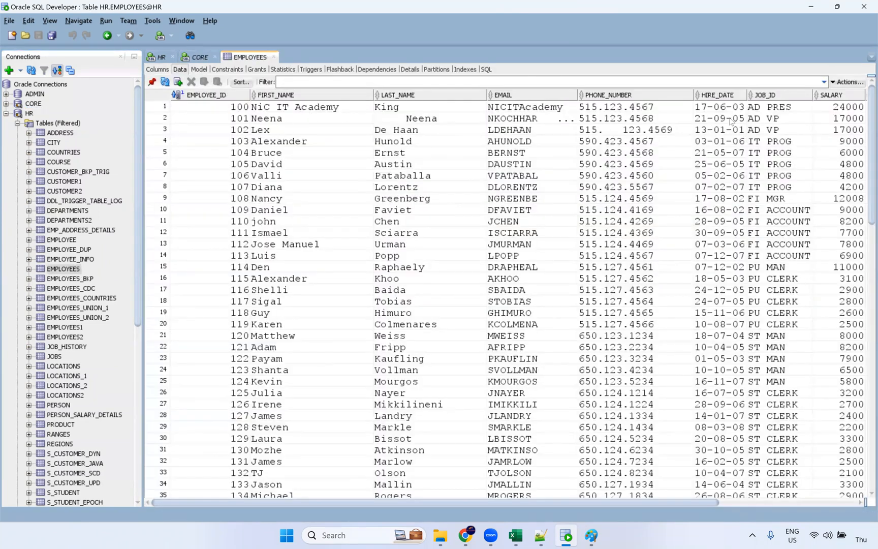
click(827, 107)
drag(706, 505, 816, 504)
scroll(745, 262, down, 6)
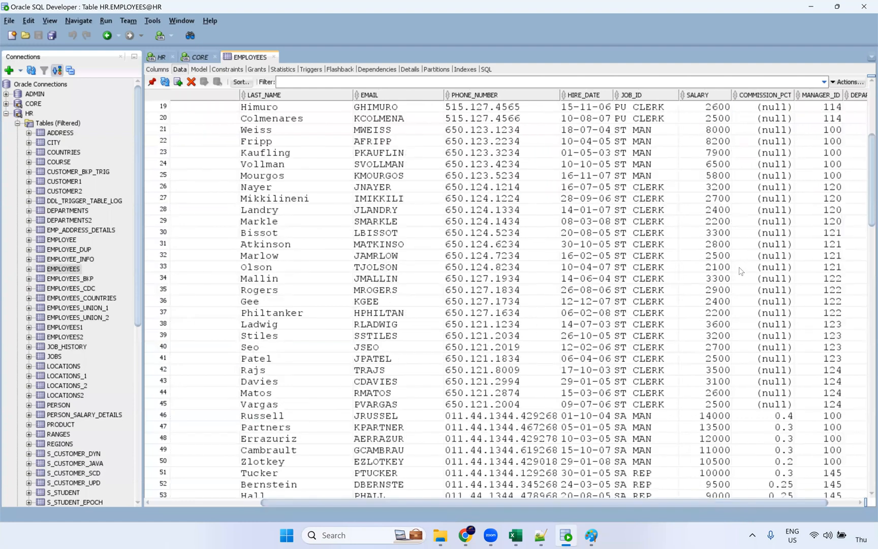
scroll(733, 287, up, 2)
scroll(731, 288, up, 4)
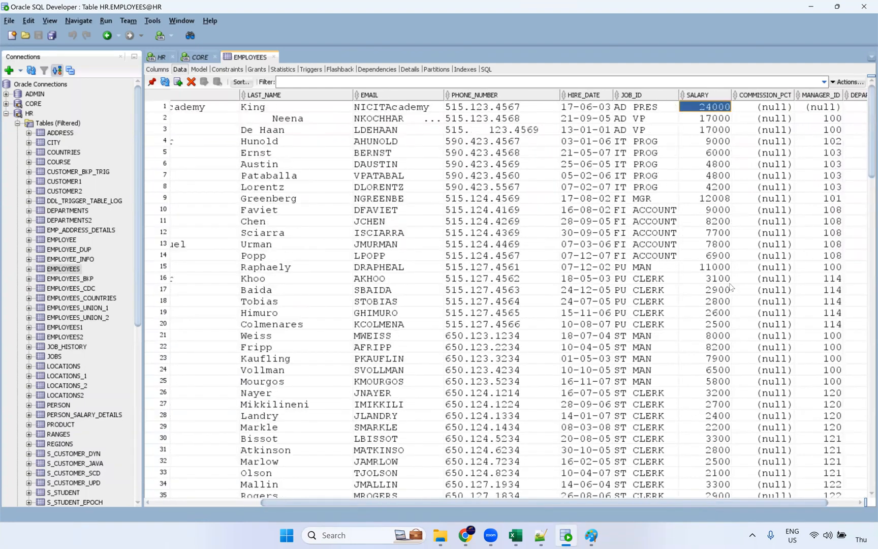
scroll(726, 245, down, 5)
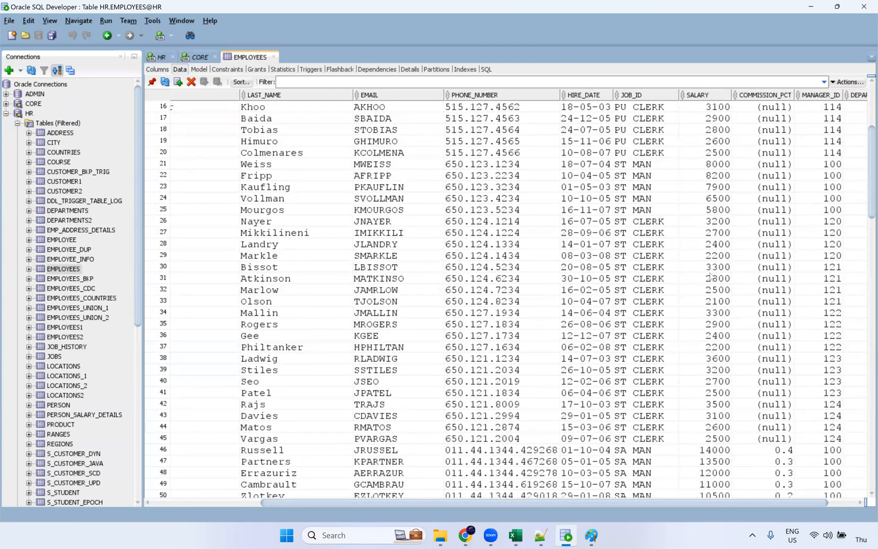
scroll(725, 339, down, 12)
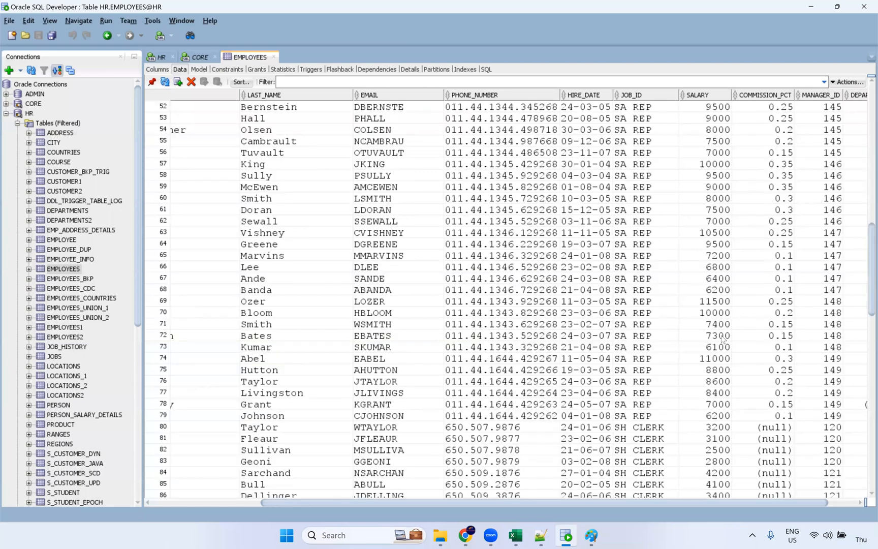
scroll(716, 351, down, 2)
scroll(713, 349, down, 3)
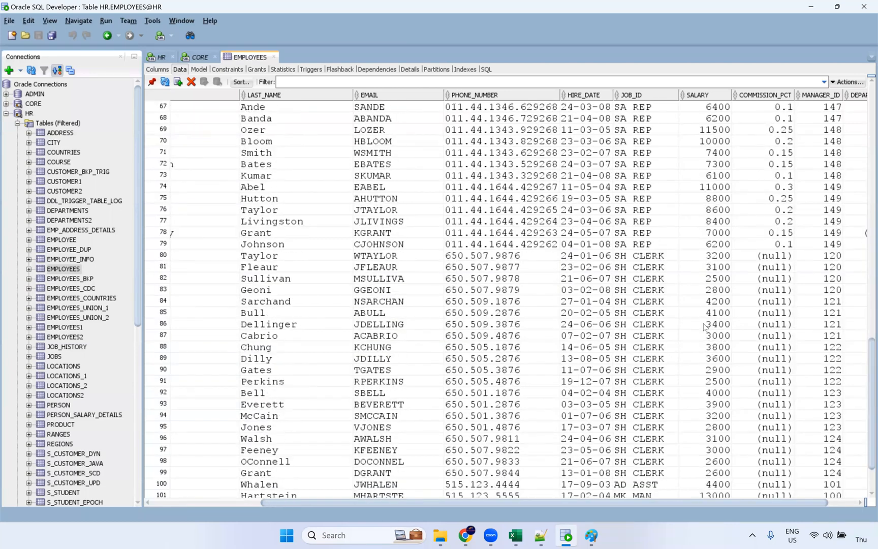
scroll(709, 318, up, 20)
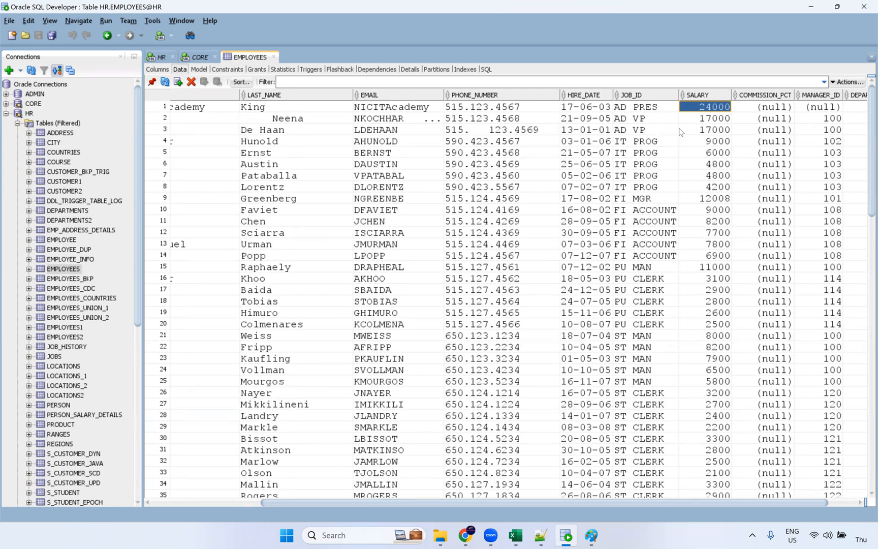
Change row 4's SALARY from 9000 to 19000 and commit
click(715, 144)
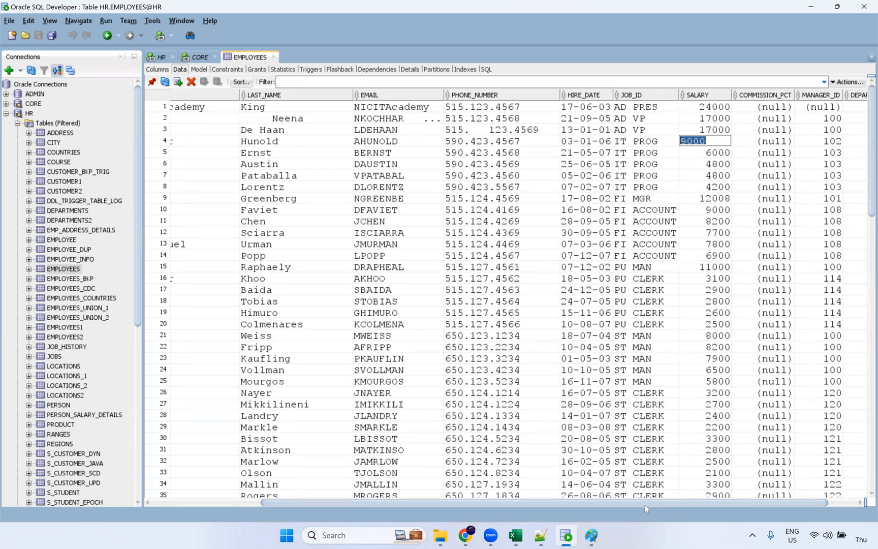
drag(534, 503, 424, 503)
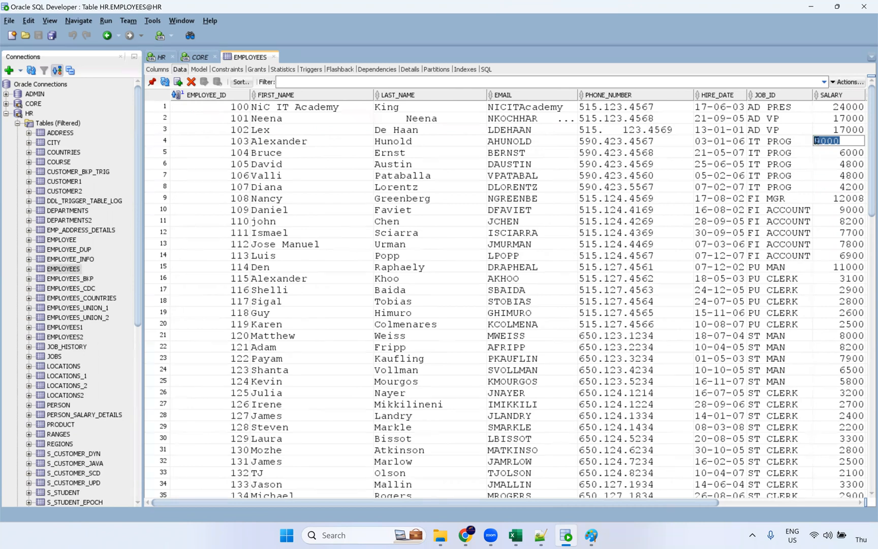
key(Home)
text(1)
key(Return)
click(206, 84)
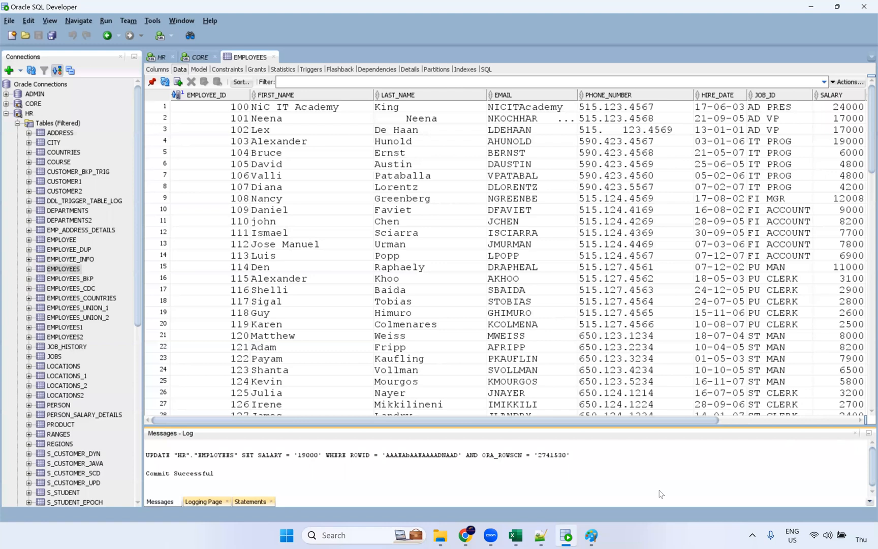
click(466, 535)
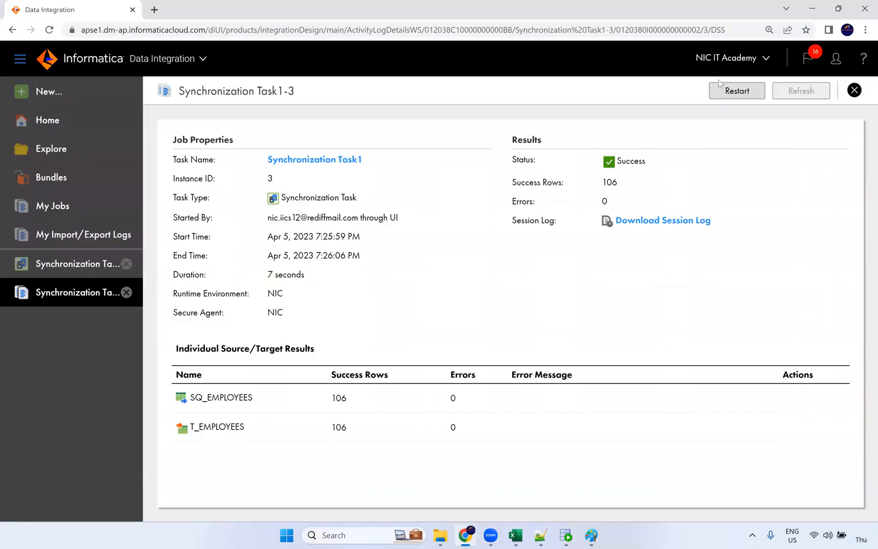
Restart Synchronization Task1, wait until run Task1-4 succeeds with 106 rows, and download its session log
click(751, 95)
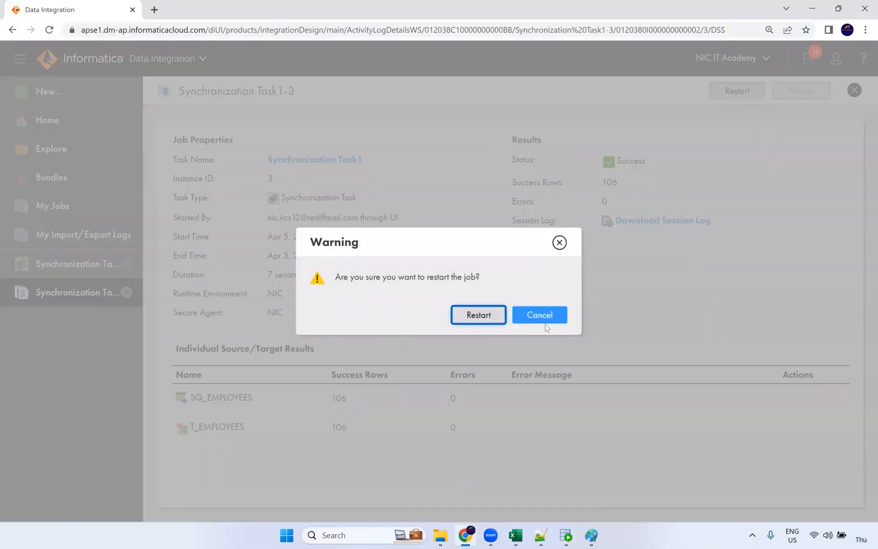
click(485, 315)
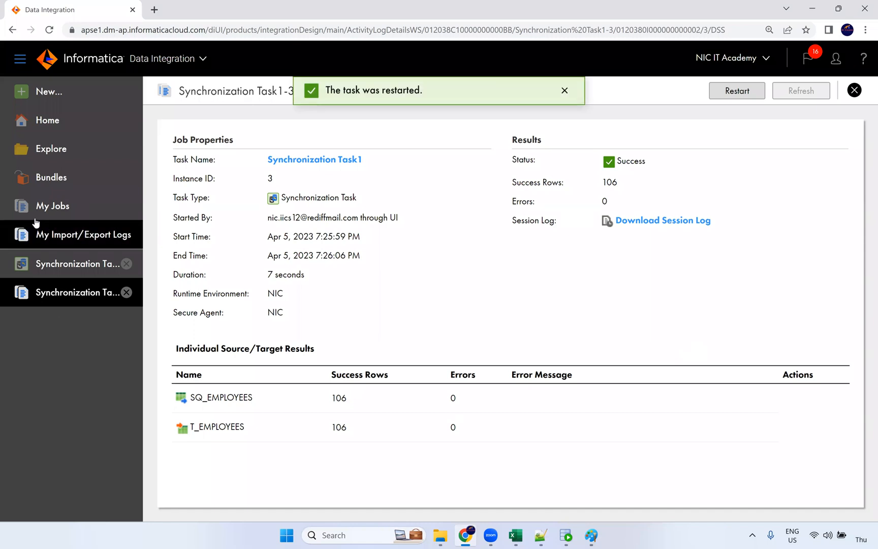
click(50, 207)
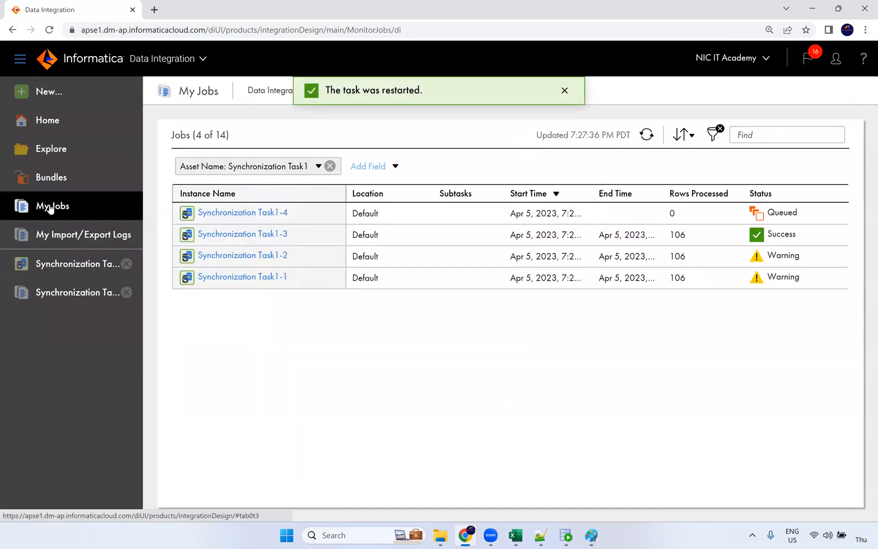
click(650, 136)
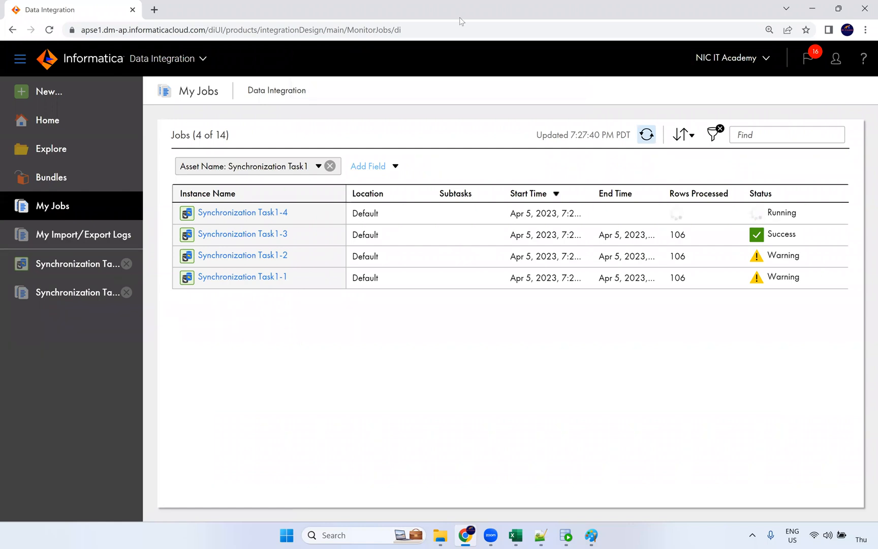
click(646, 135)
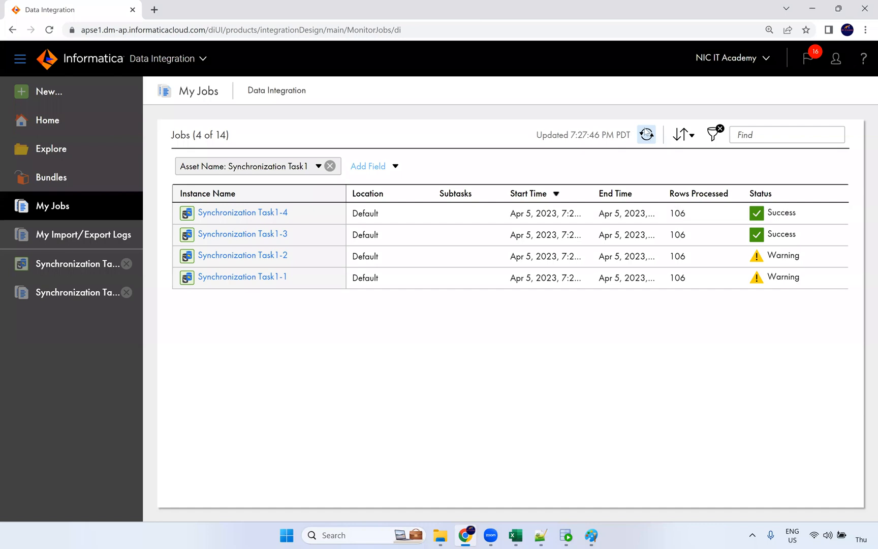
drag(686, 214, 675, 216)
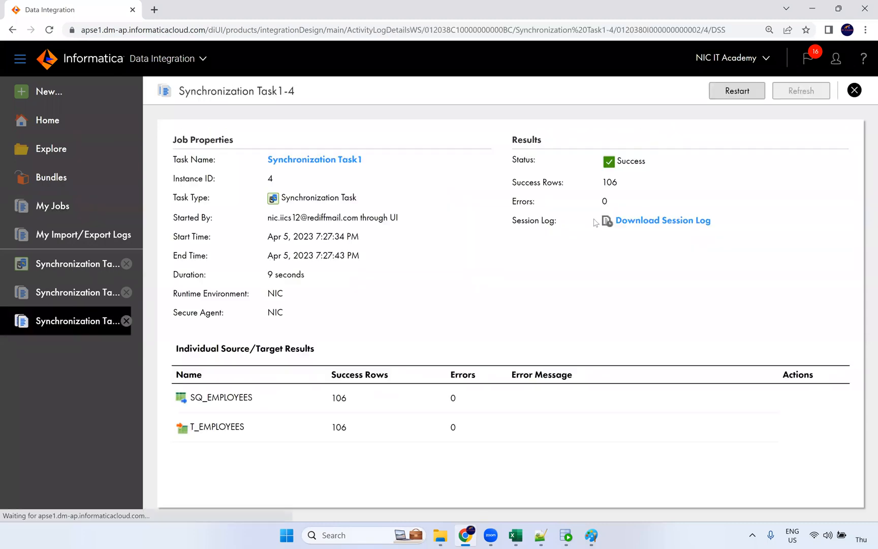
click(636, 227)
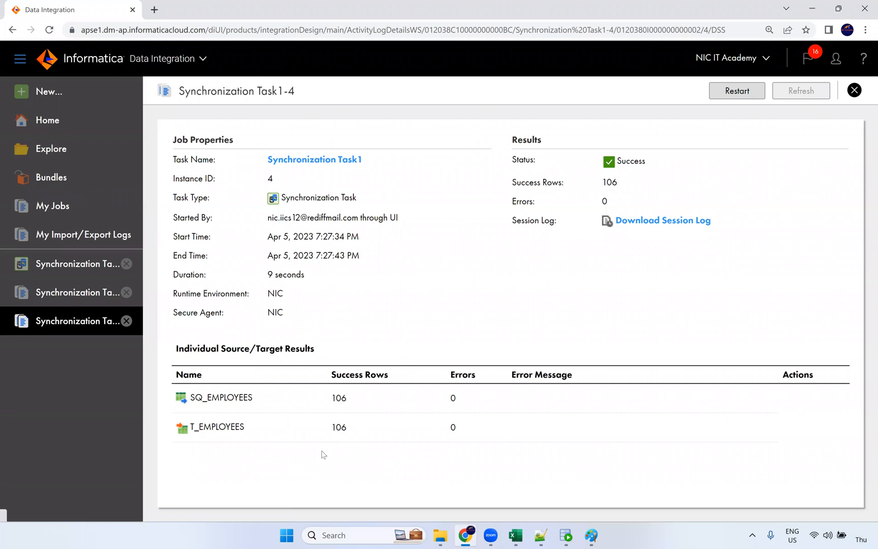
Rerun the t_employees select in SQL Developer's CORE worksheet to check the updated data
click(565, 535)
click(199, 57)
click(303, 103)
key(ctrl+Return)
Check employee 103's row in the results, then open the downloaded session log maximized in Notepad
drag(207, 369, 764, 374)
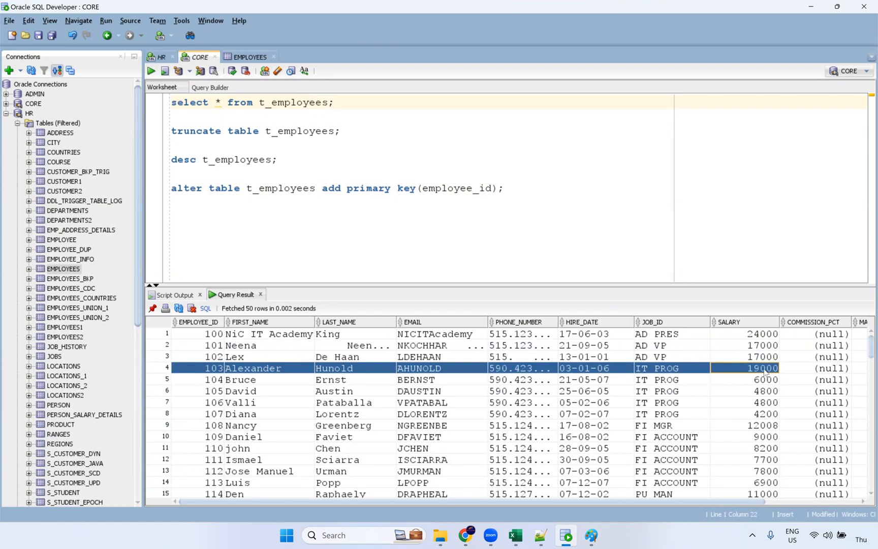
click(755, 373)
key(alt+Tab)
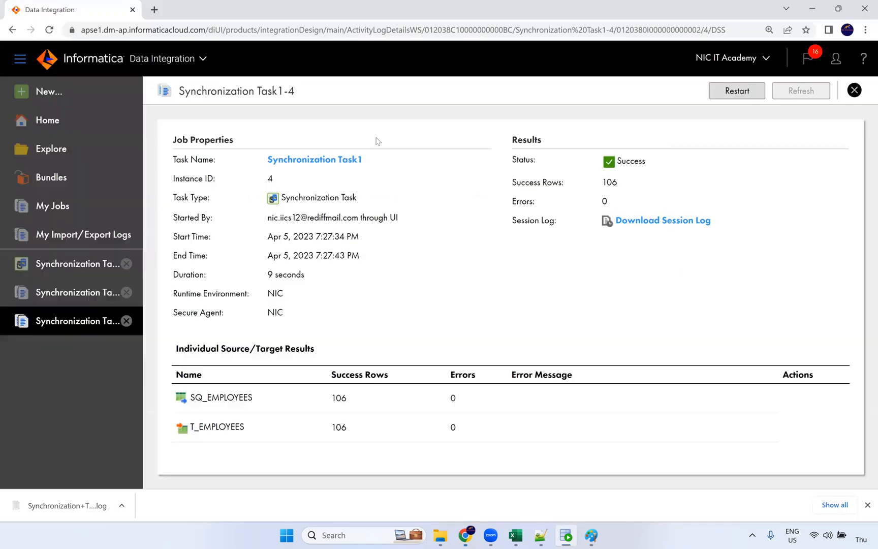
click(76, 505)
click(721, 48)
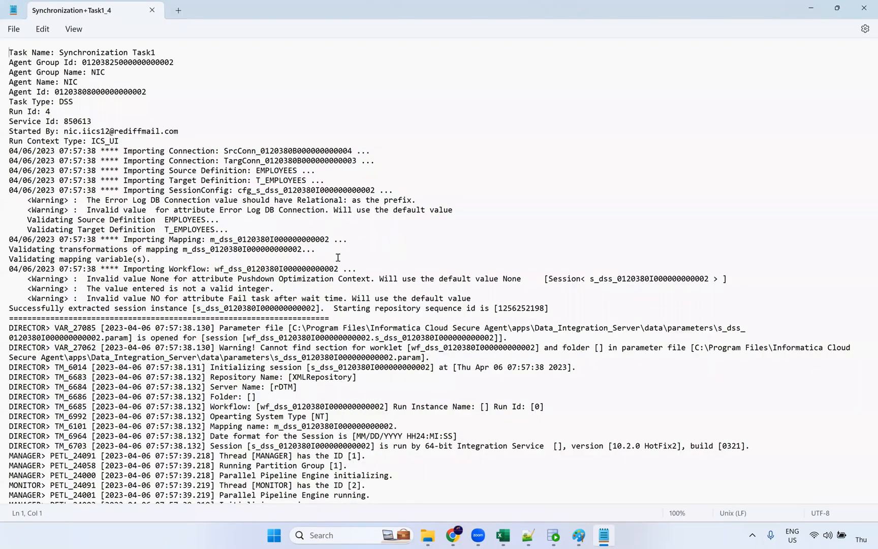
Highlight the load summary's WRT_8041 updated-rows line showing 106 rows, then close the session log
scroll(338, 257, down, 20)
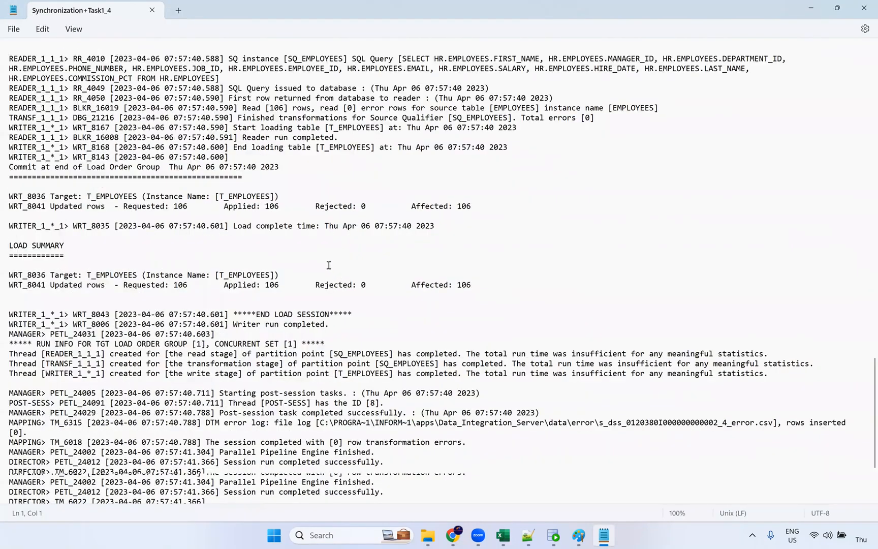
scroll(332, 256, down, 4)
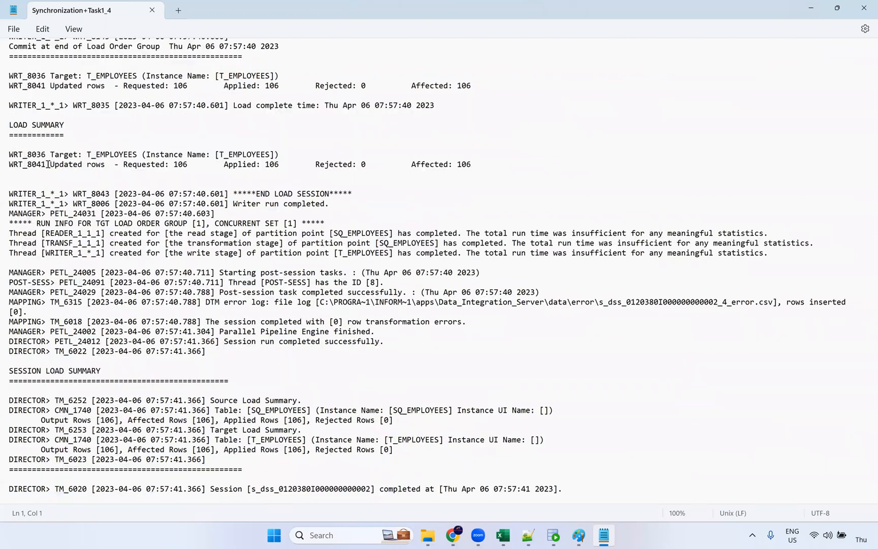
drag(53, 167, 189, 166)
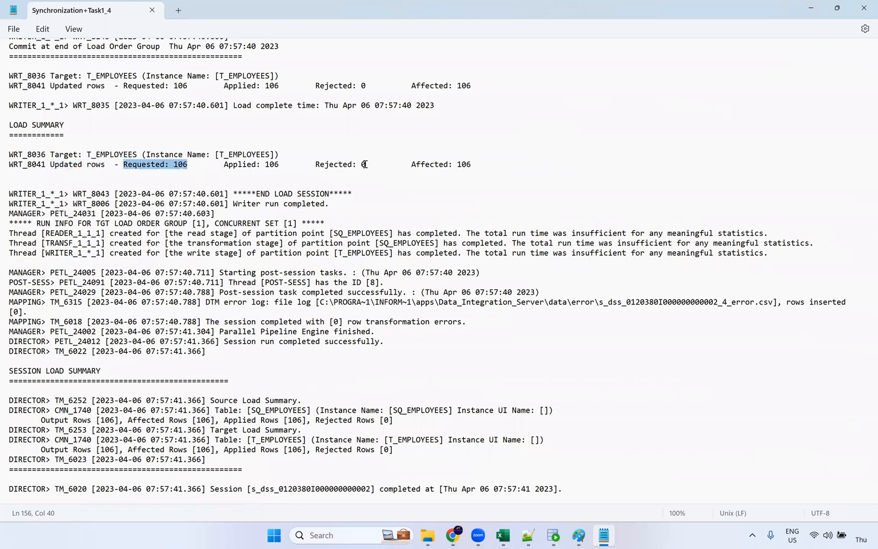
drag(500, 165, 12, 168)
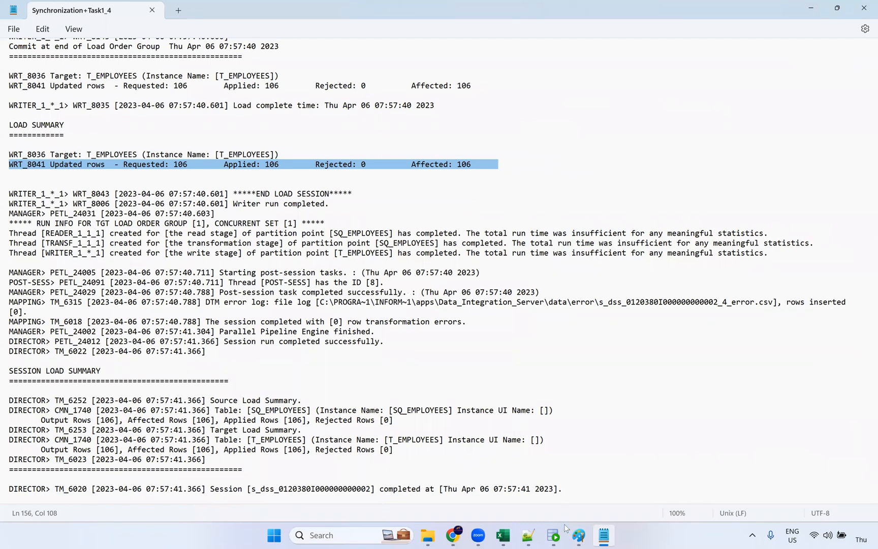
mouse_move(559, 537)
click(371, 156)
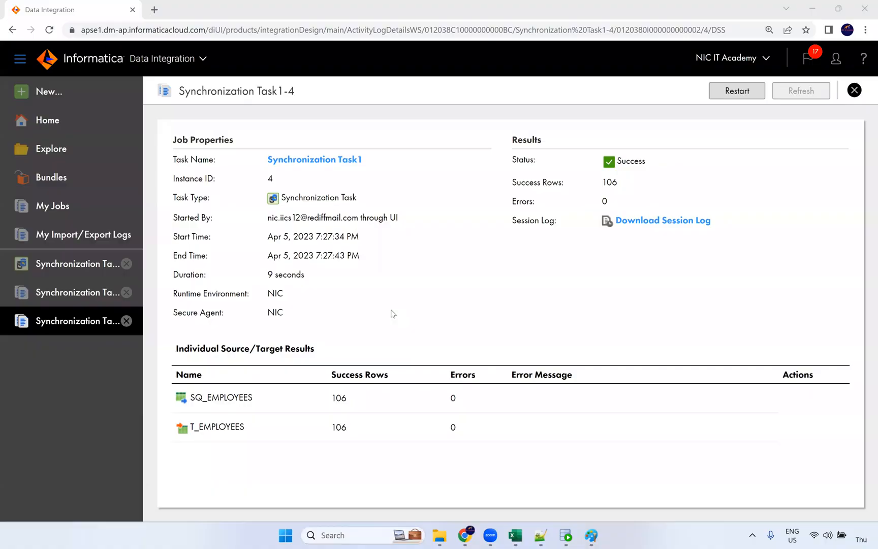
click(864, 7)
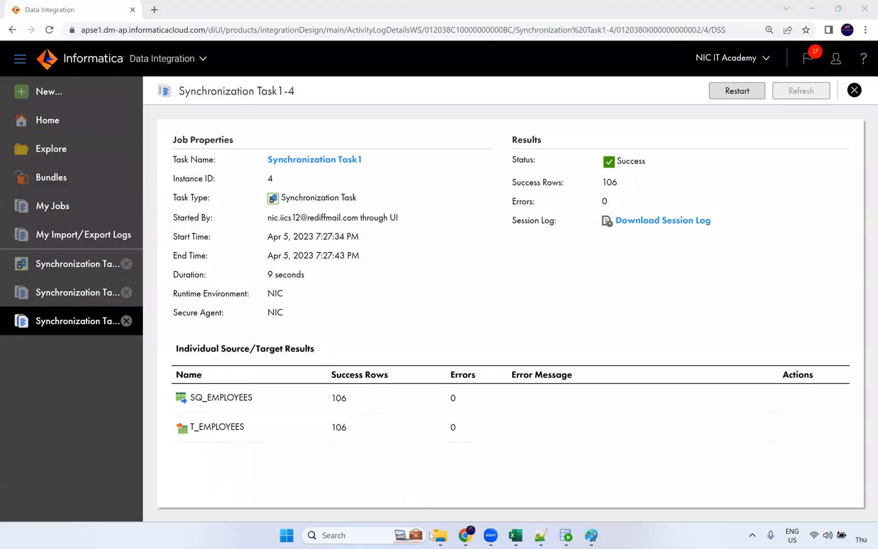
Bring the Live Training IICS folder to the front in File Explorer
mouse_move(540, 539)
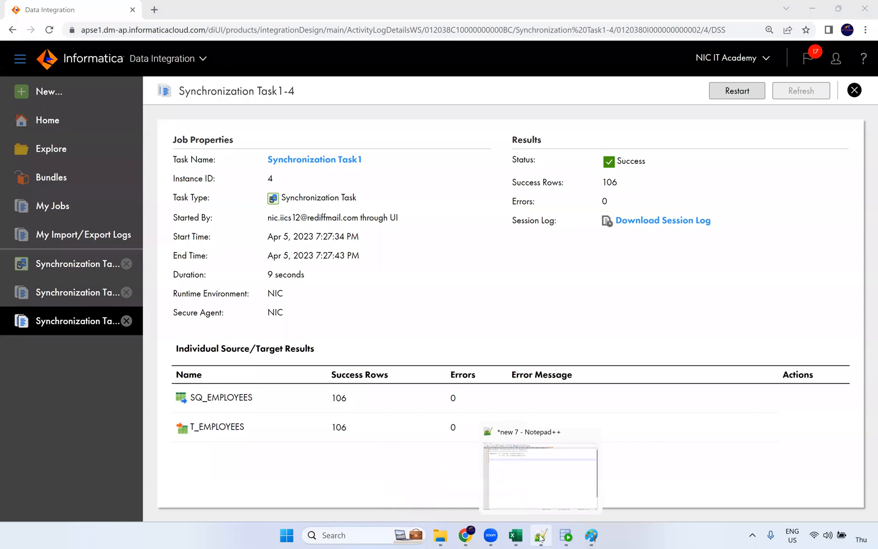
mouse_move(468, 539)
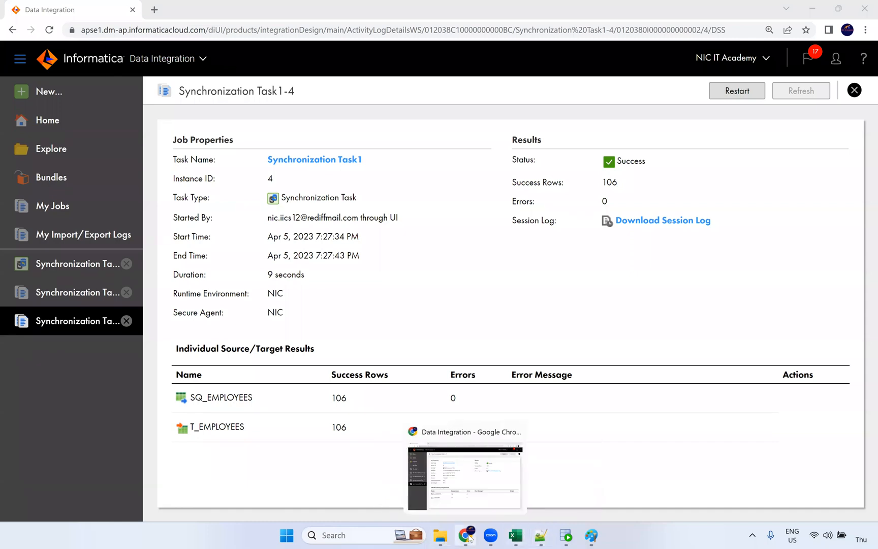
click(540, 535)
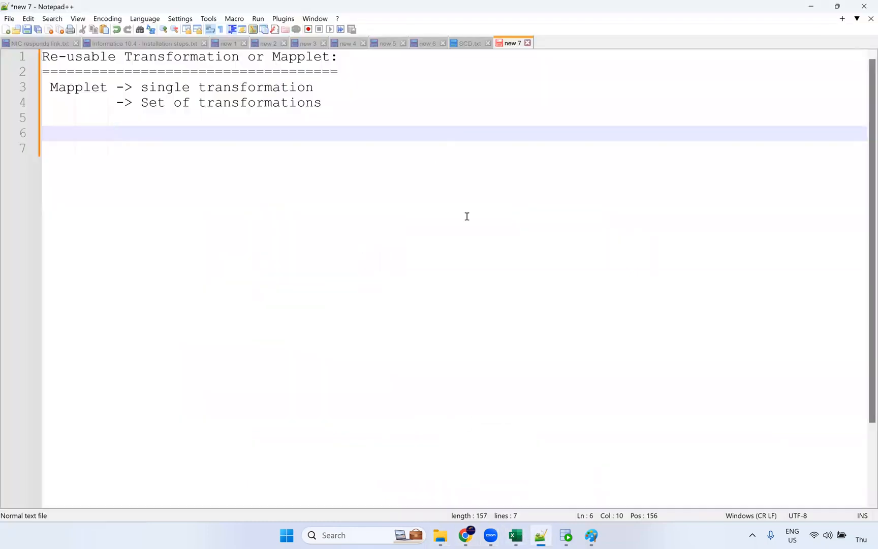
click(440, 534)
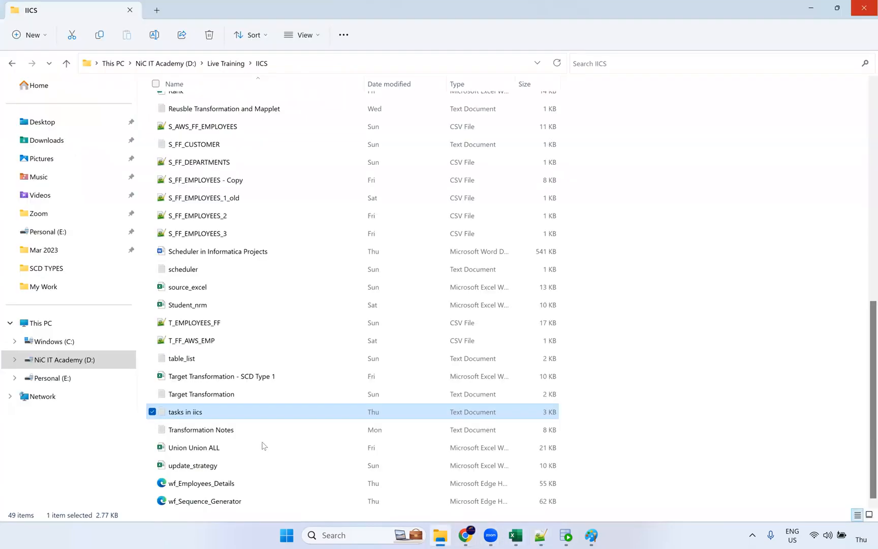
Open the 'tasks in iics' notes maximized, highlight the 2. Replication Task heading, then bring Paint forward
double_click(226, 413)
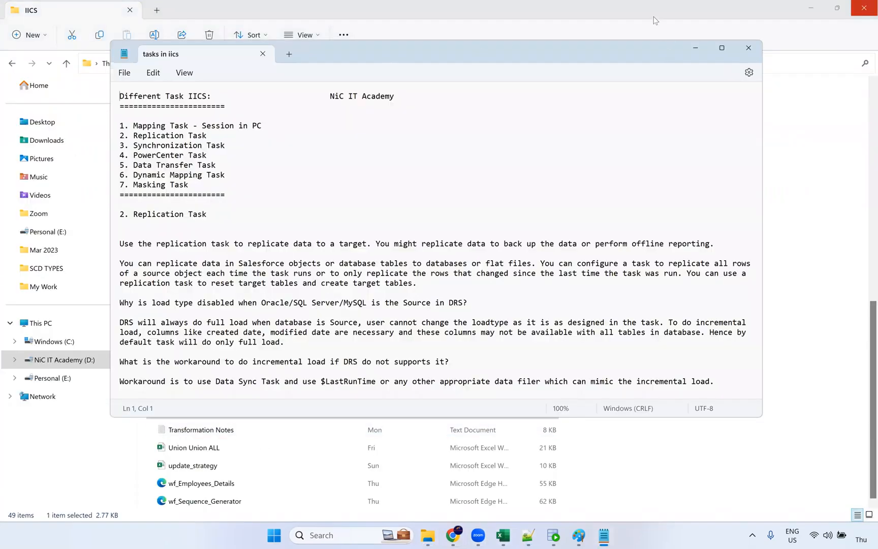
click(721, 48)
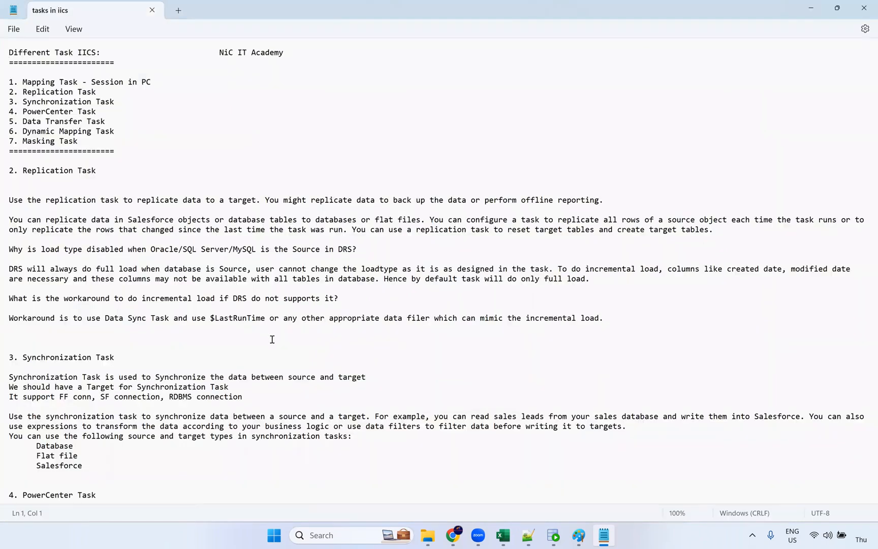
scroll(185, 372, down, 2)
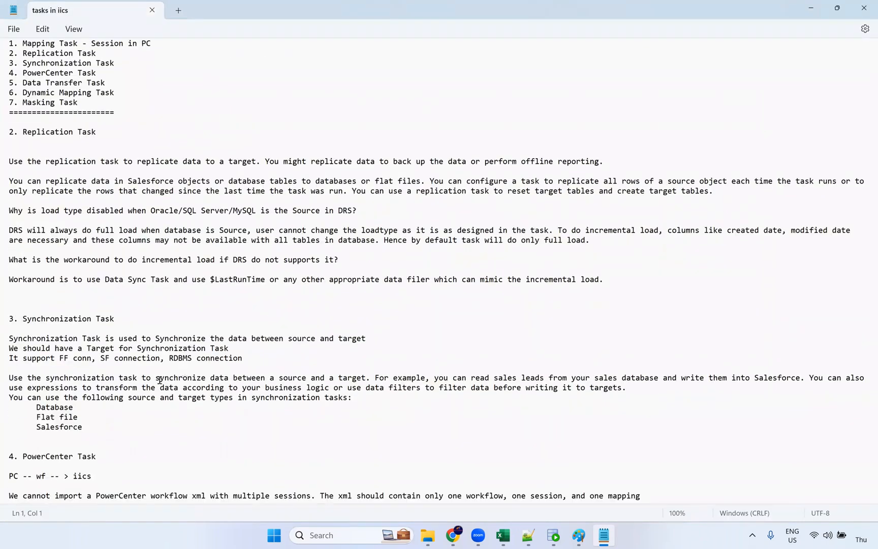
triple_click(5, 318)
drag(111, 133, 5, 135)
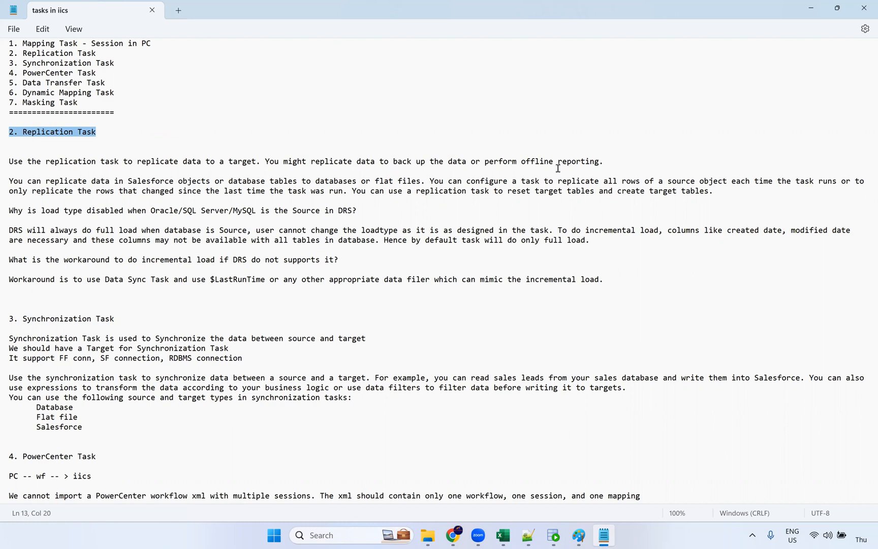
key(alt+Tab)
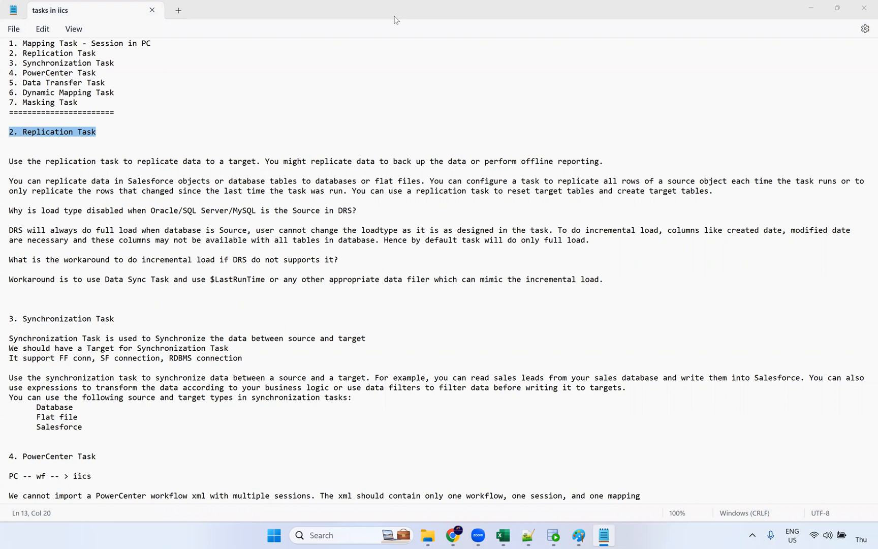
click(580, 536)
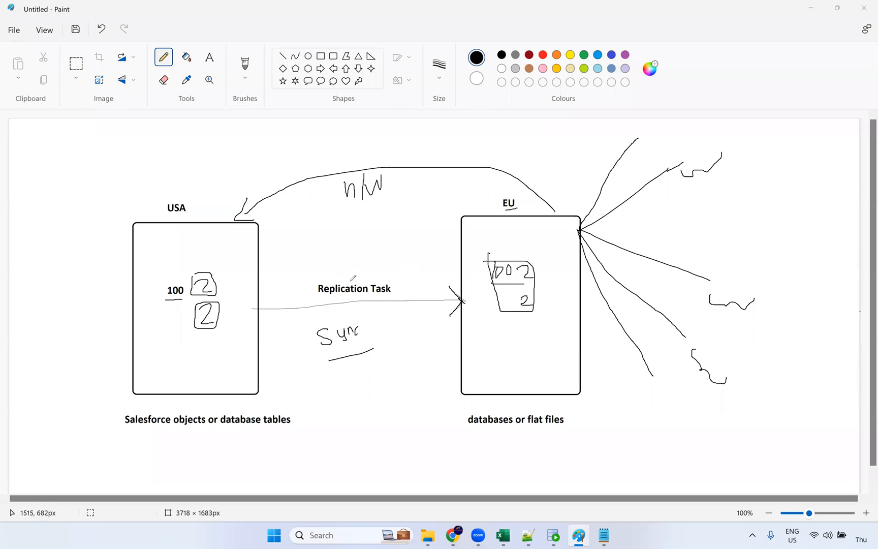
Pencil a check mark above Replication Task and a bracket after the Sync note, then return to Informatica
drag(352, 270, 383, 256)
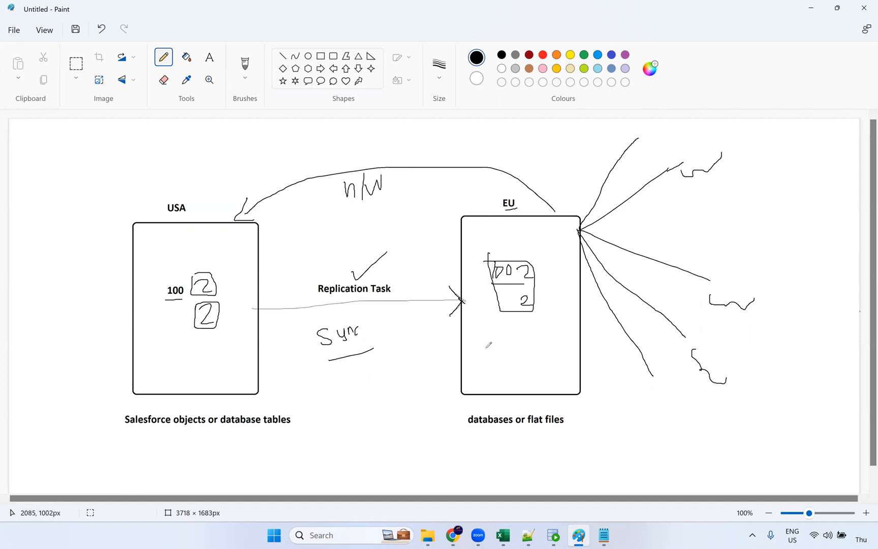
drag(359, 320, 360, 365)
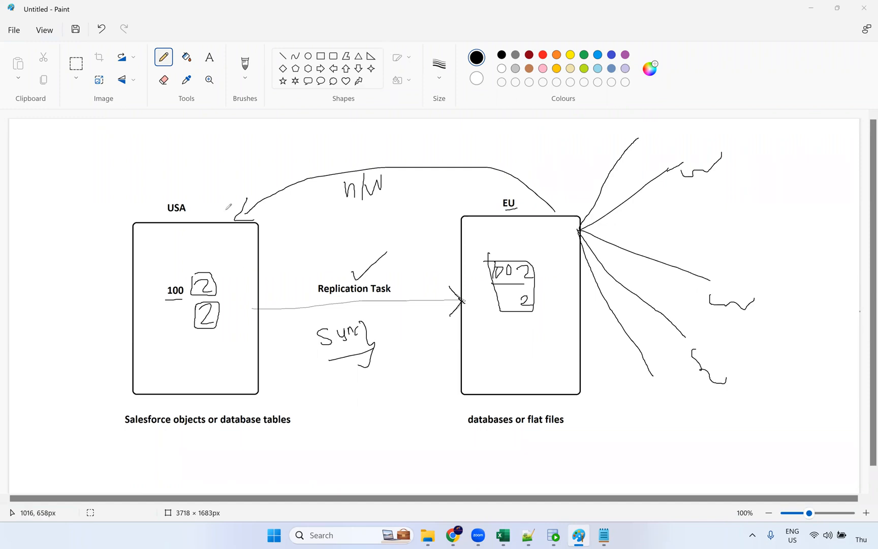
click(453, 535)
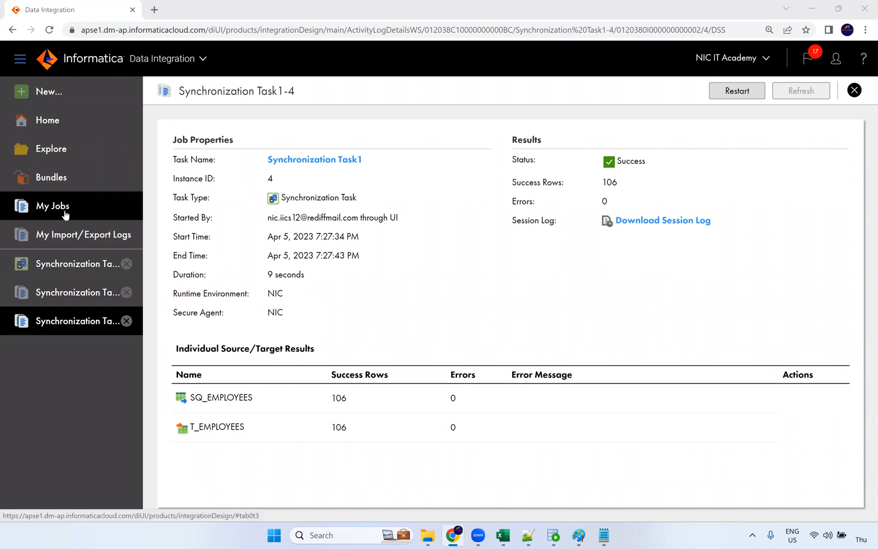
Edit Replication Task1 from the Default project, stepping through Data Filters, Field Exclusions and Target
click(51, 156)
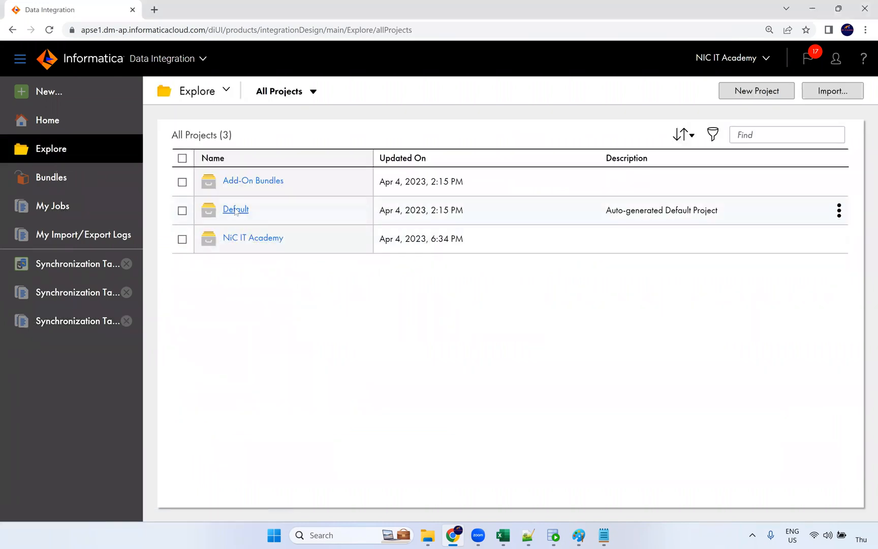
click(236, 209)
click(255, 209)
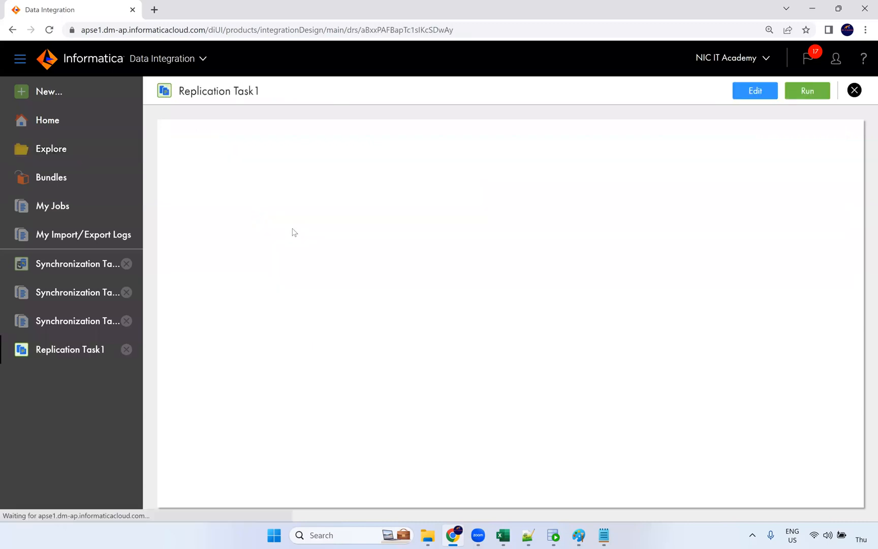
click(755, 91)
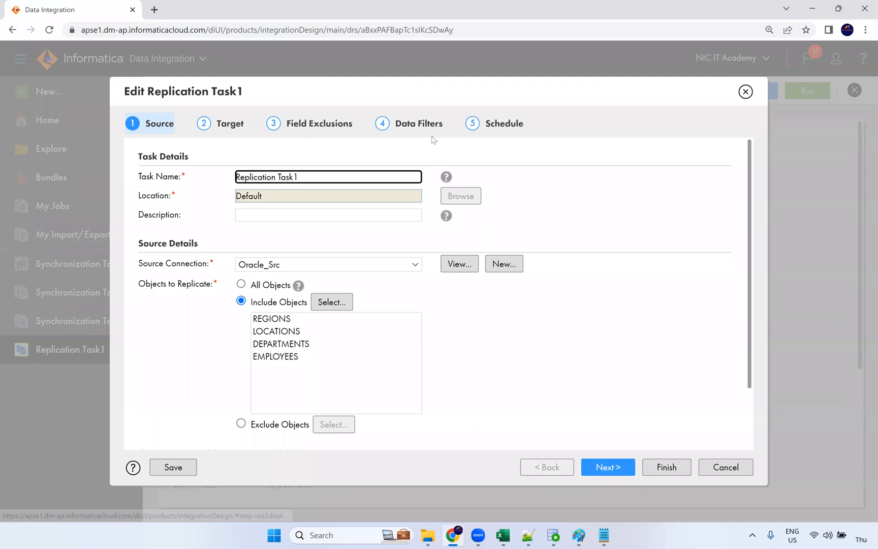
click(429, 127)
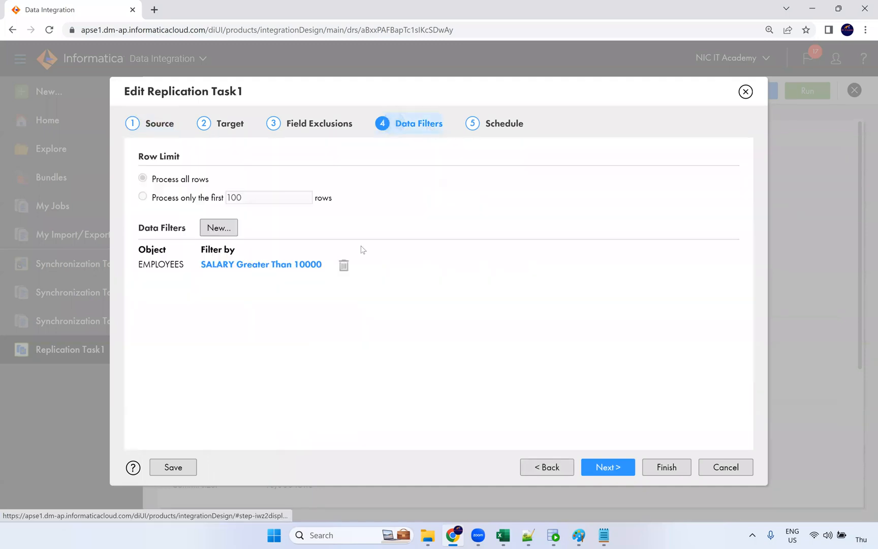
click(294, 123)
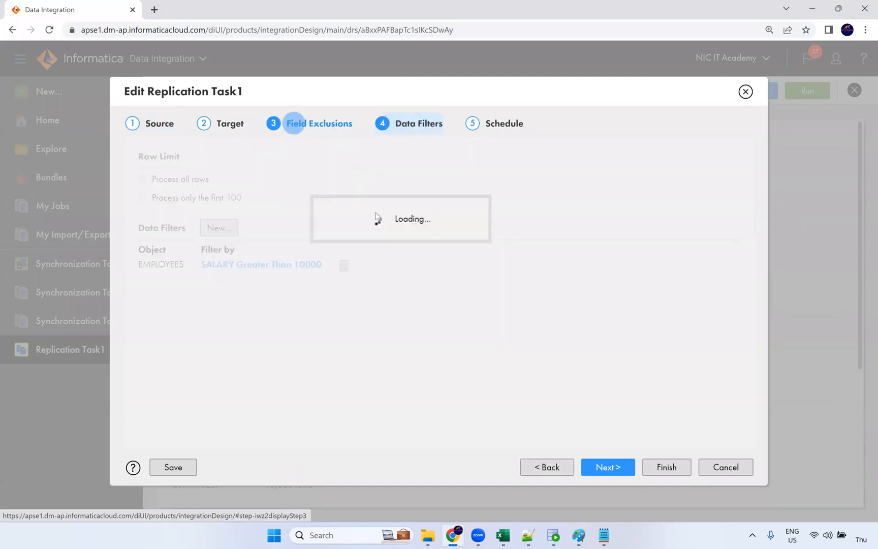
click(204, 124)
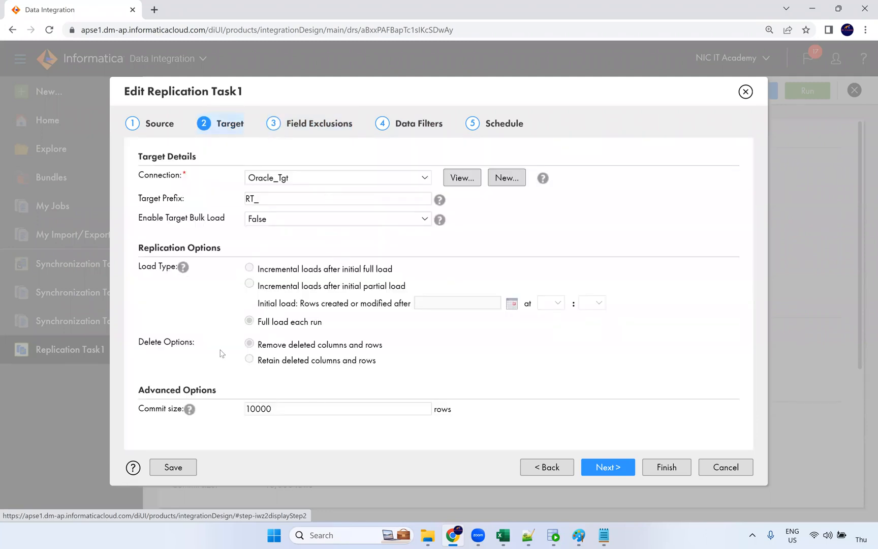
Start a new data filter, cancel it without adding one, and go back to the Target step
click(414, 127)
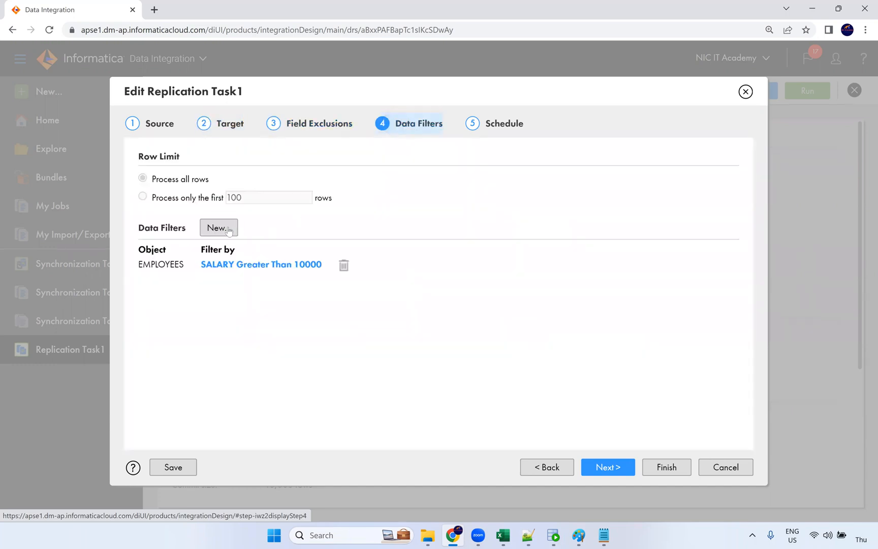
click(228, 228)
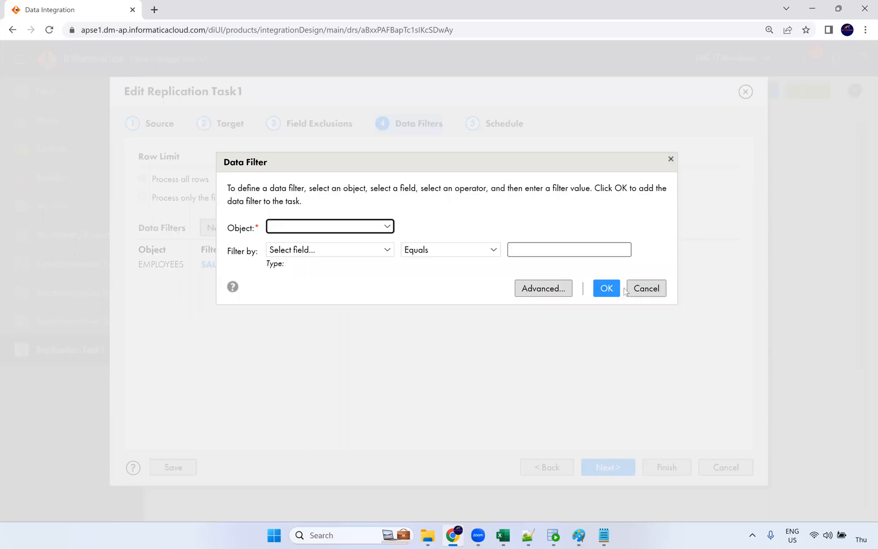
click(644, 289)
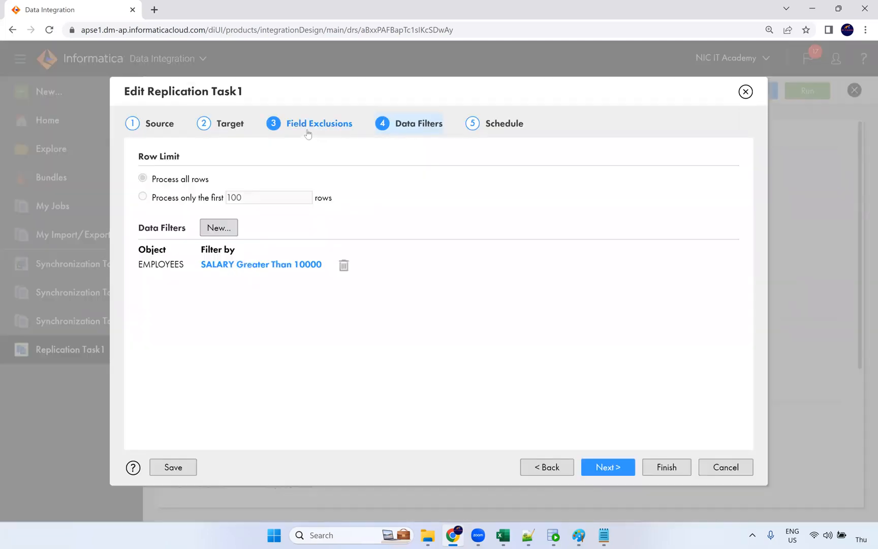
click(219, 127)
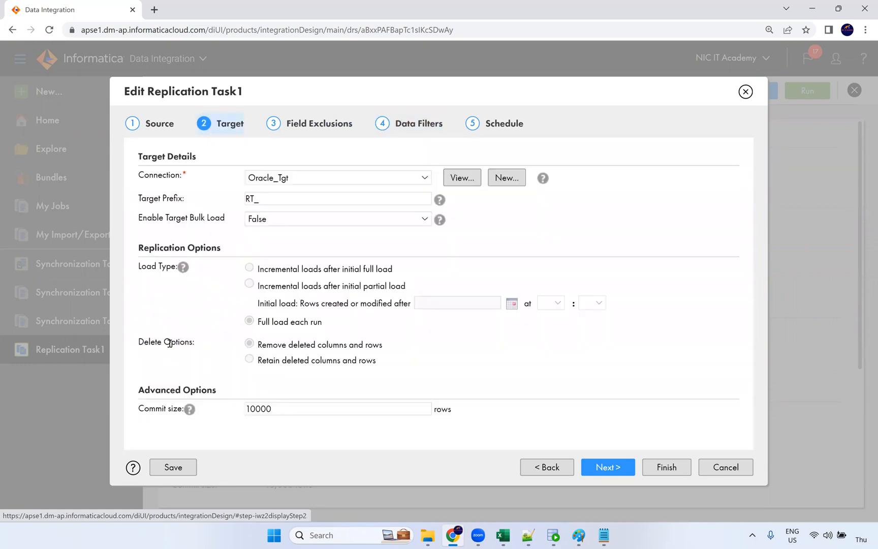
Highlight the Delete Options choices: remove deleted columns and rows versus retain deleted columns and rows
drag(139, 342, 191, 343)
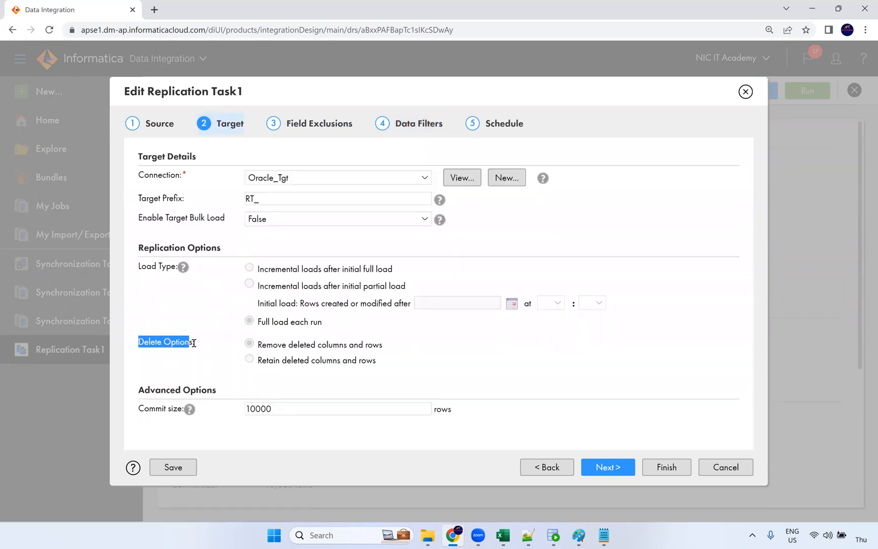
drag(267, 346, 380, 345)
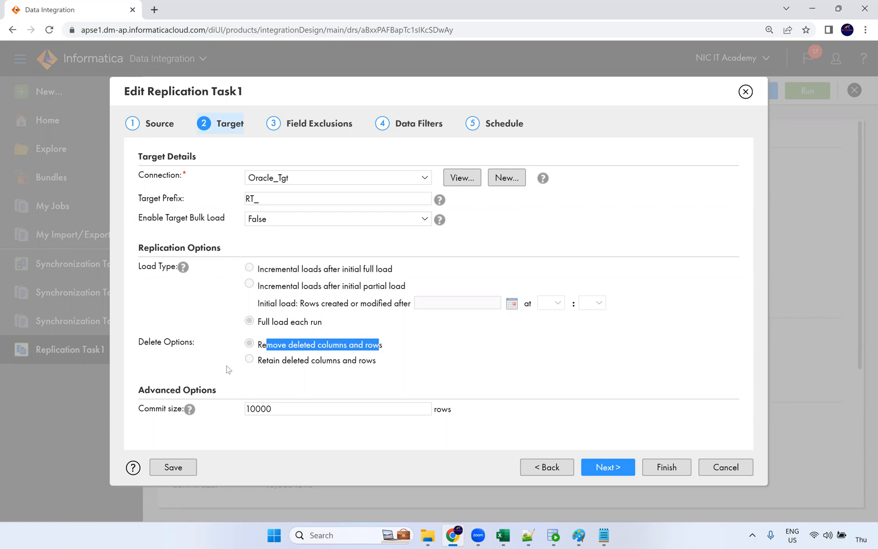
drag(257, 363, 372, 361)
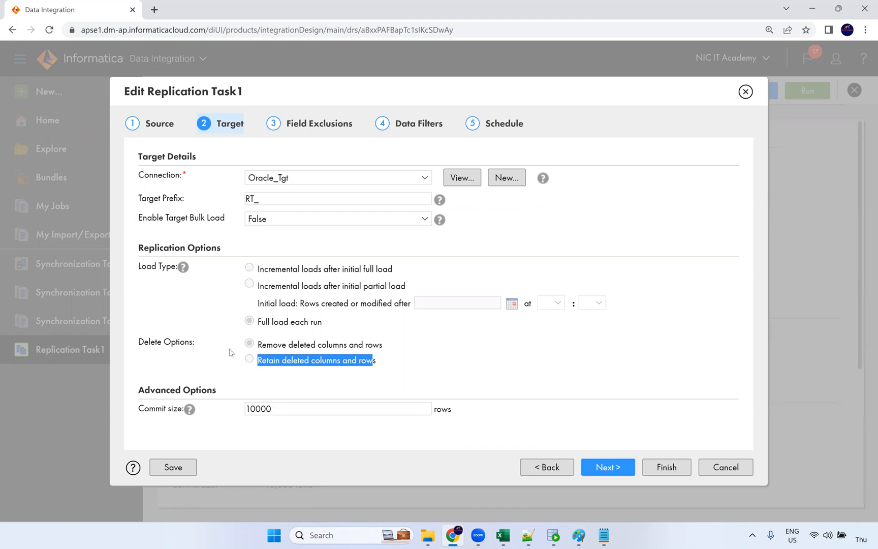
mouse_move(184, 269)
click(380, 315)
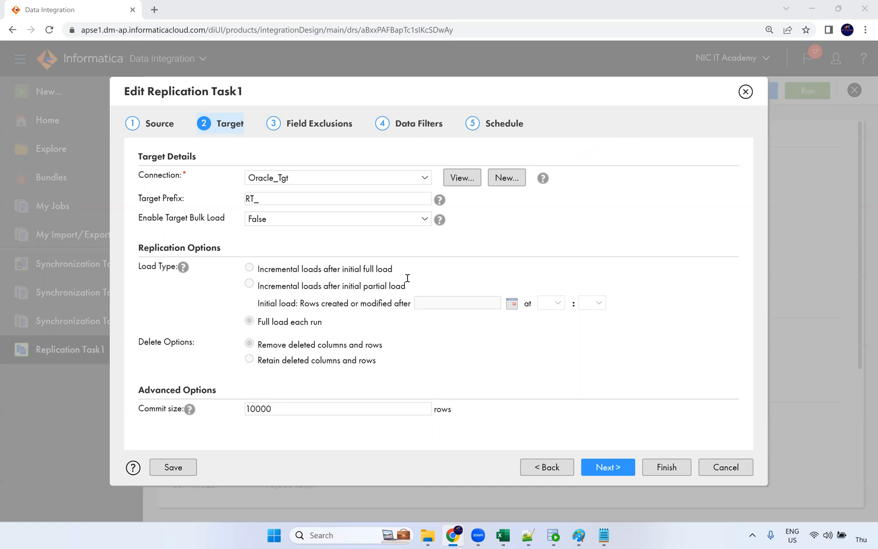
drag(257, 322, 324, 324)
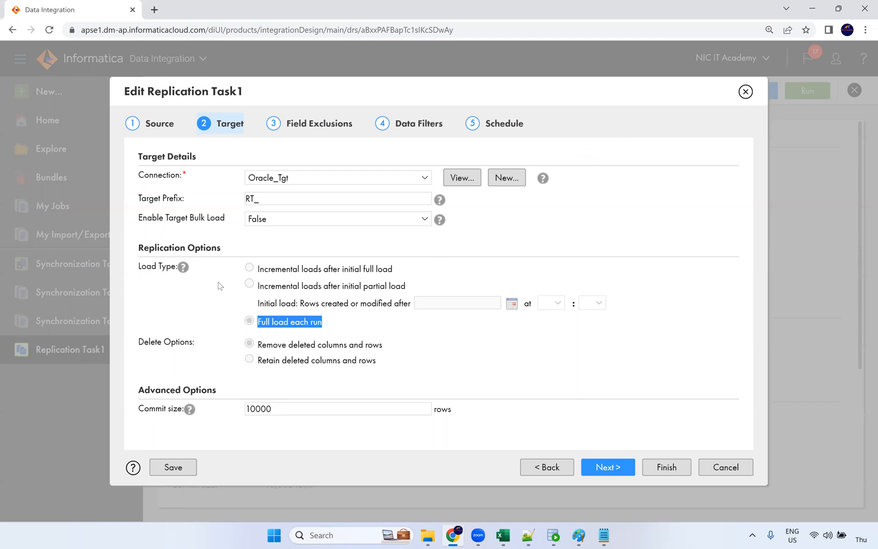
click(263, 271)
drag(330, 305, 408, 303)
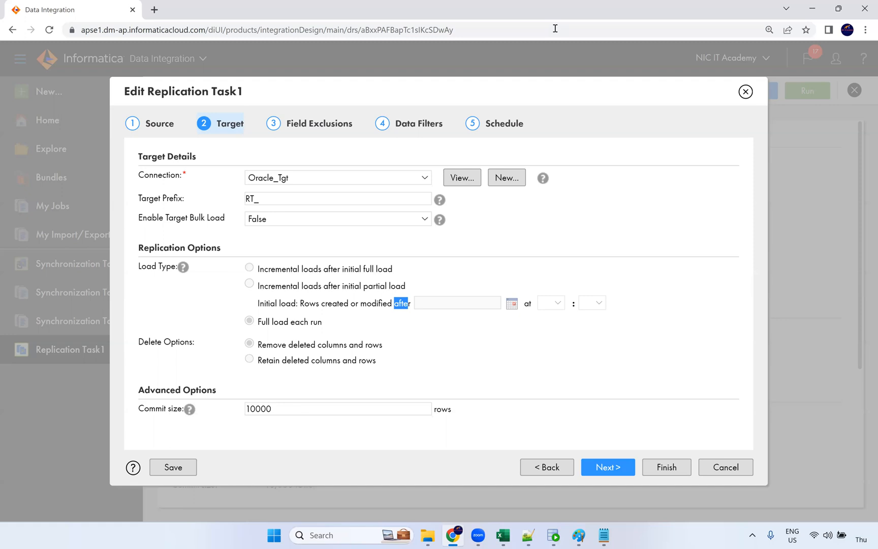
click(481, 192)
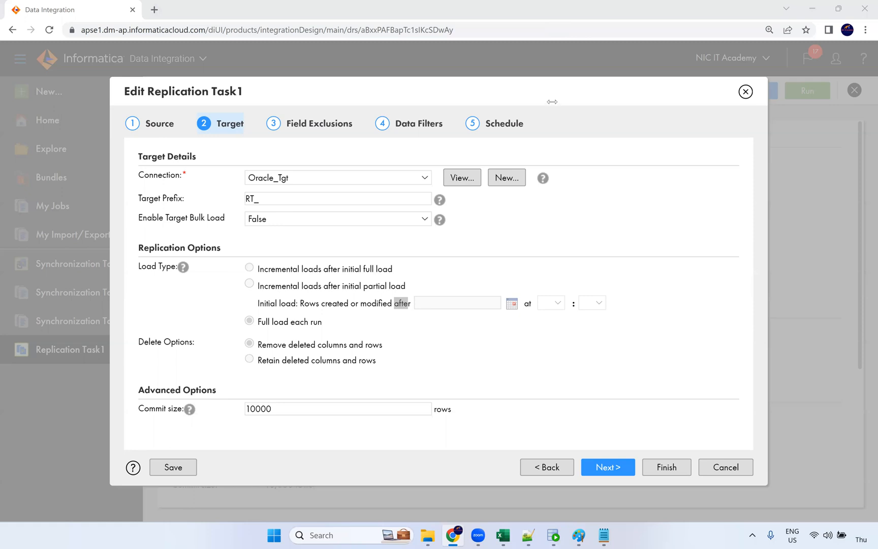
click(746, 474)
drag(260, 270, 392, 269)
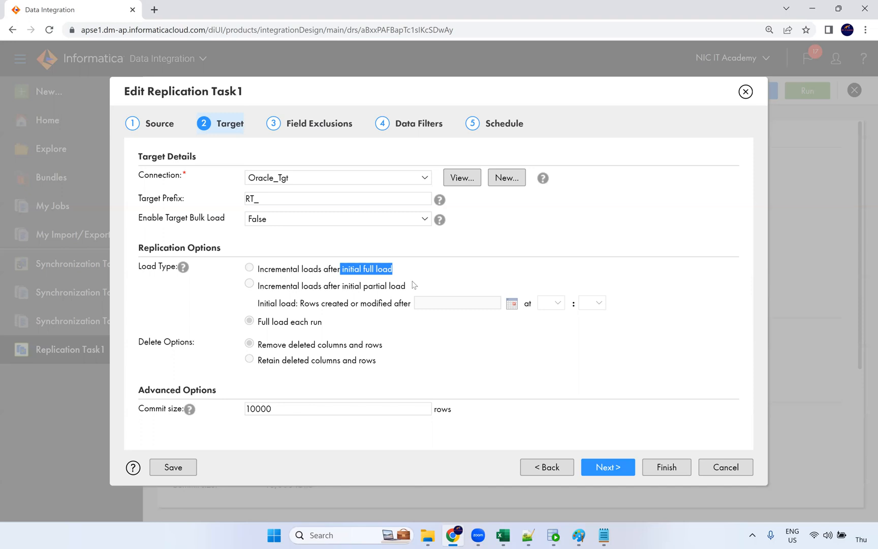
drag(344, 286, 429, 287)
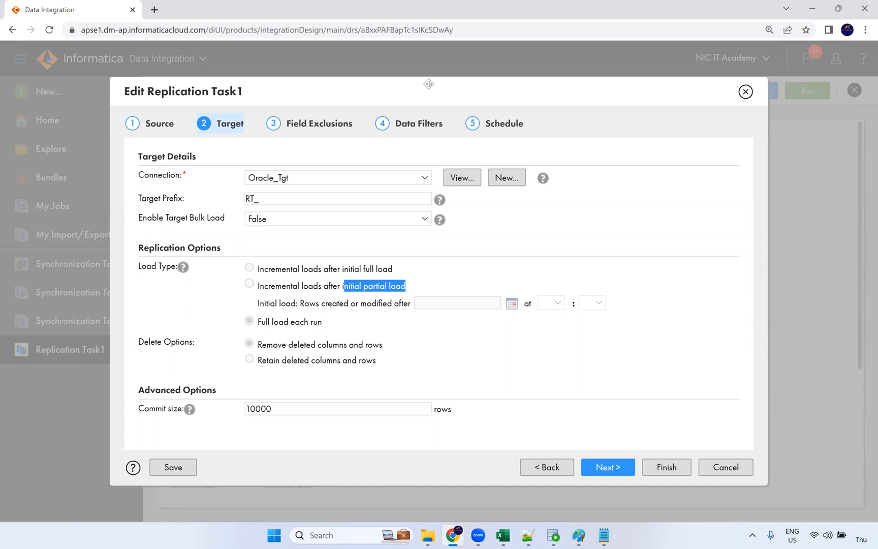
key(alt+Tab)
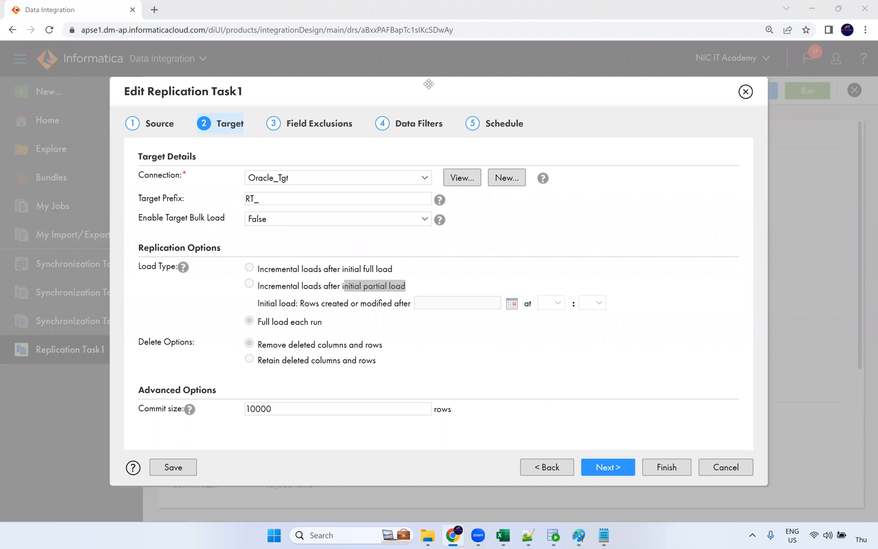
click(316, 278)
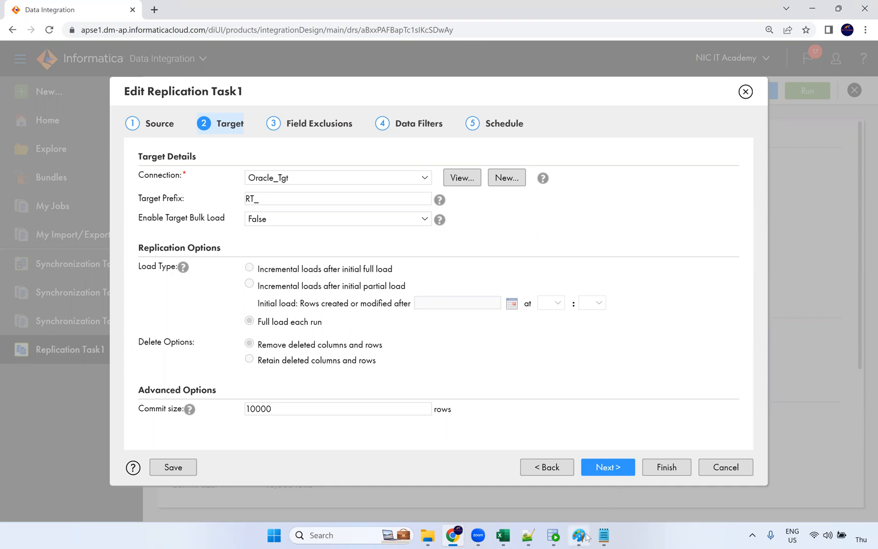
mouse_move(587, 538)
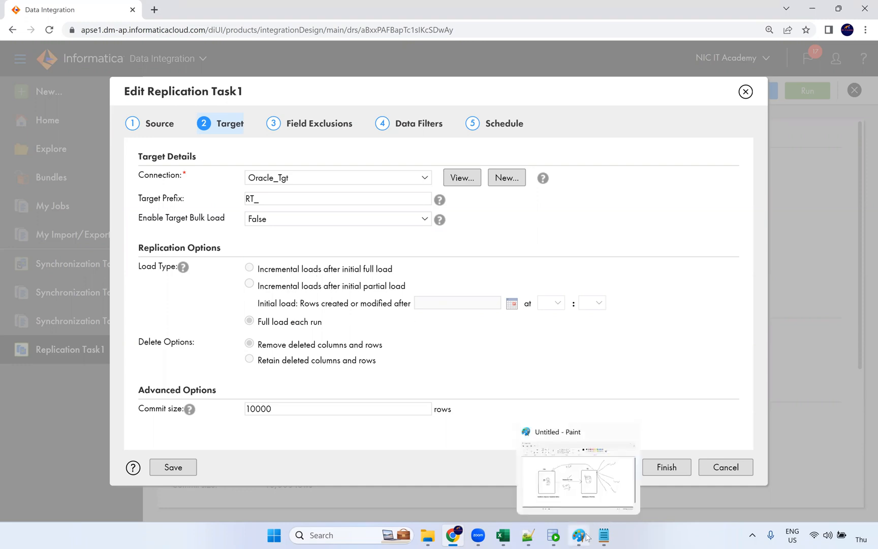
Bring Paint forward and pencil an arrowhead where the n/w arc meets the EU box's top-right corner
click(587, 537)
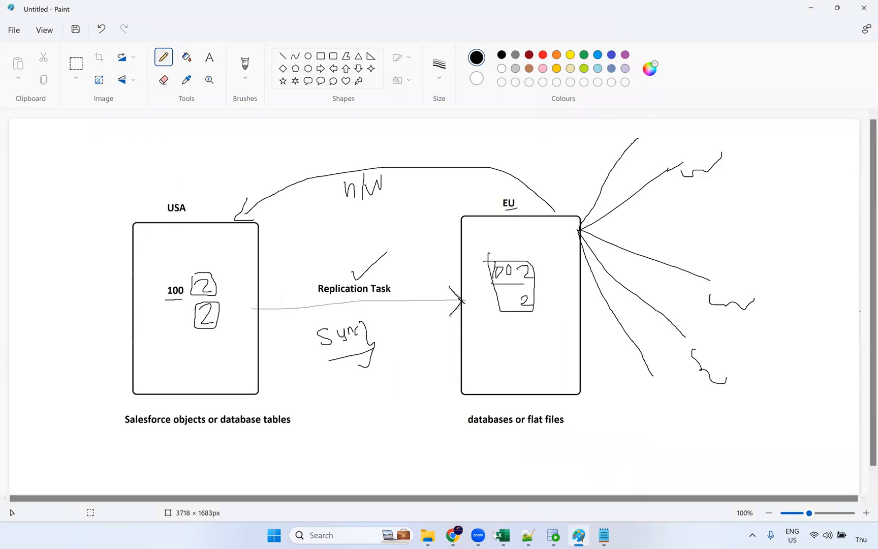
mouse_move(464, 537)
drag(555, 218, 567, 207)
mouse_move(601, 539)
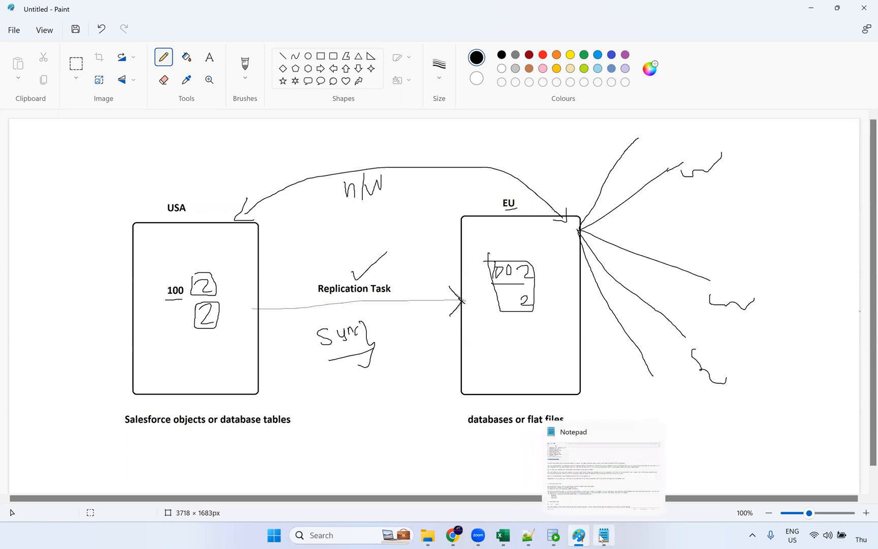
Bring up the 'tasks in iics' notes, highlight the 6. Dynamic Mapping Task heading, then close them
click(601, 538)
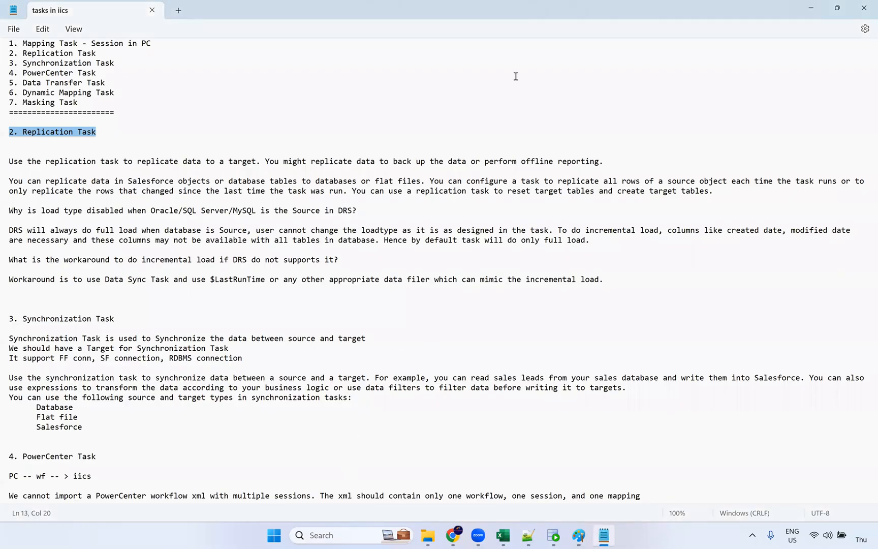
scroll(162, 334, down, 7)
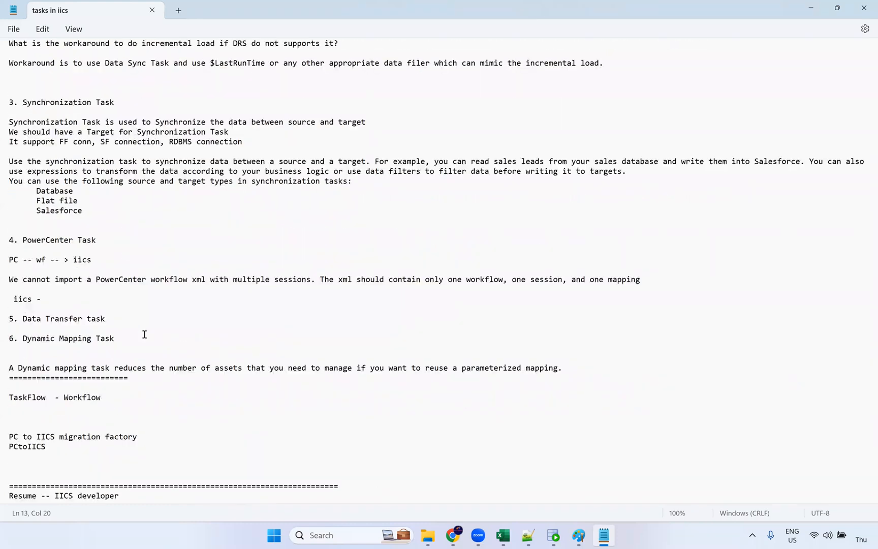
drag(20, 337, 125, 338)
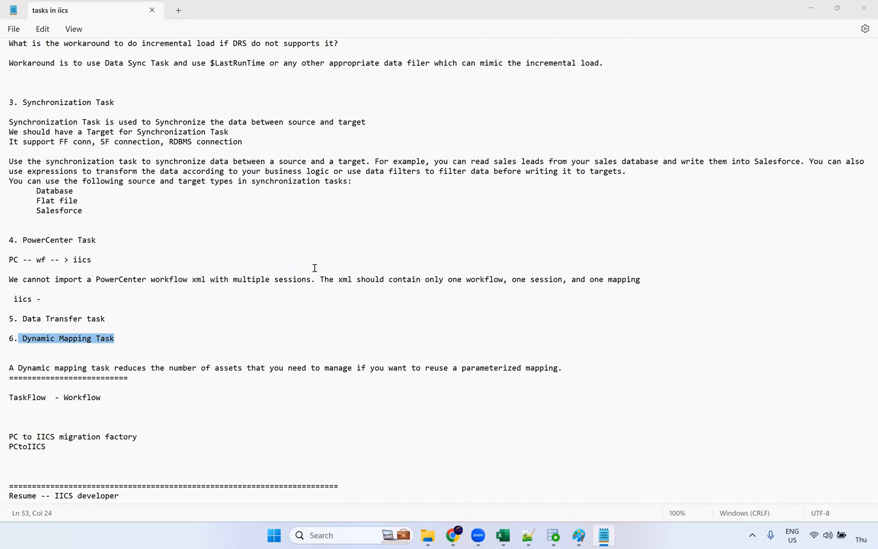
click(864, 11)
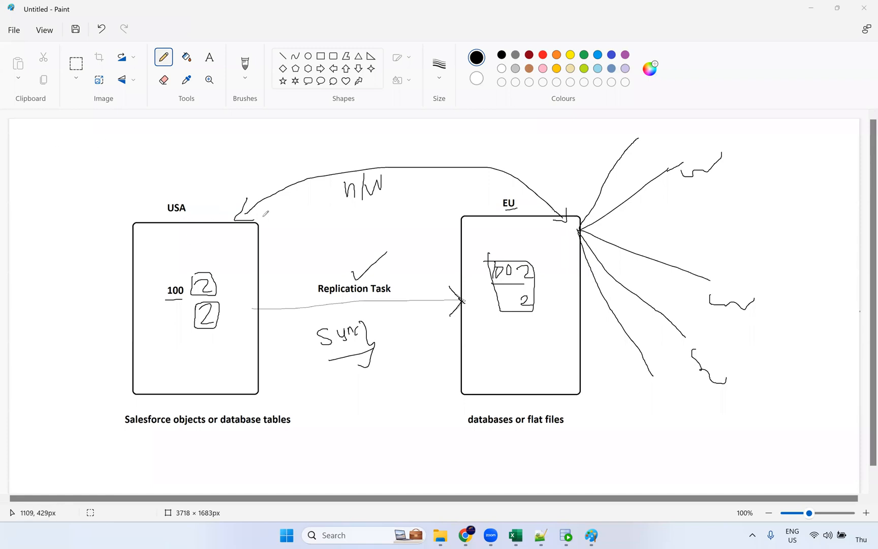
Pencil an underlined note and a second note left of the USA box, then cancel Replication Task1's editor unsaved
drag(249, 220, 261, 218)
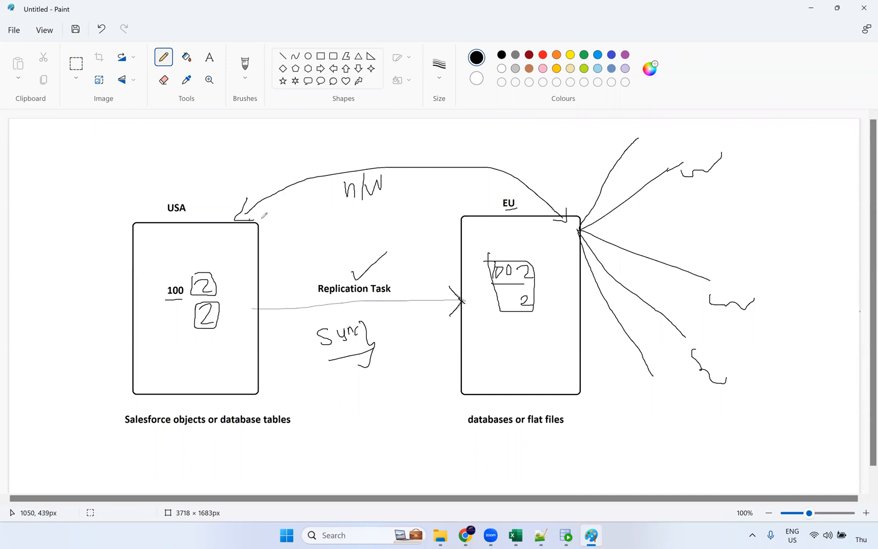
mouse_move(85, 259)
mouse_down()
mouse_move(101, 260)
mouse_move(101, 271)
mouse_up()
drag(84, 277, 102, 277)
mouse_move(94, 292)
mouse_down()
mouse_move(94, 304)
mouse_move(114, 293)
mouse_up()
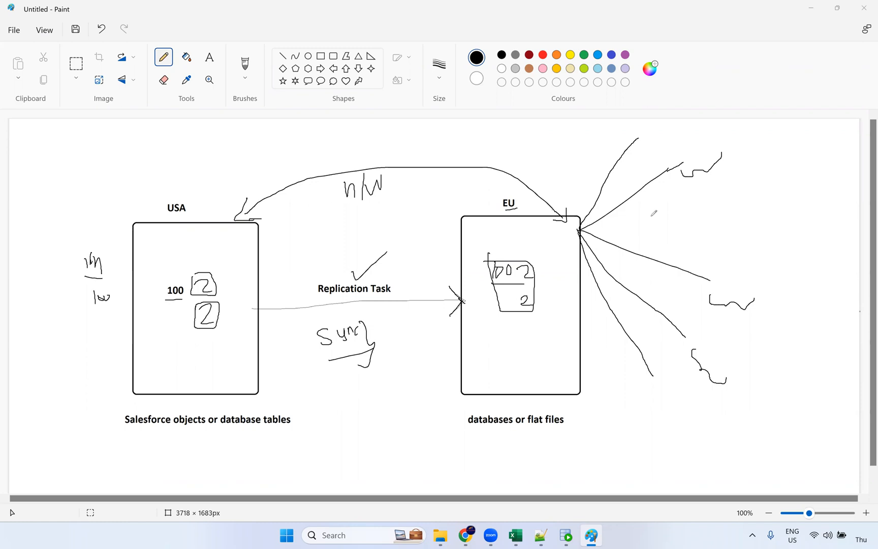
click(466, 536)
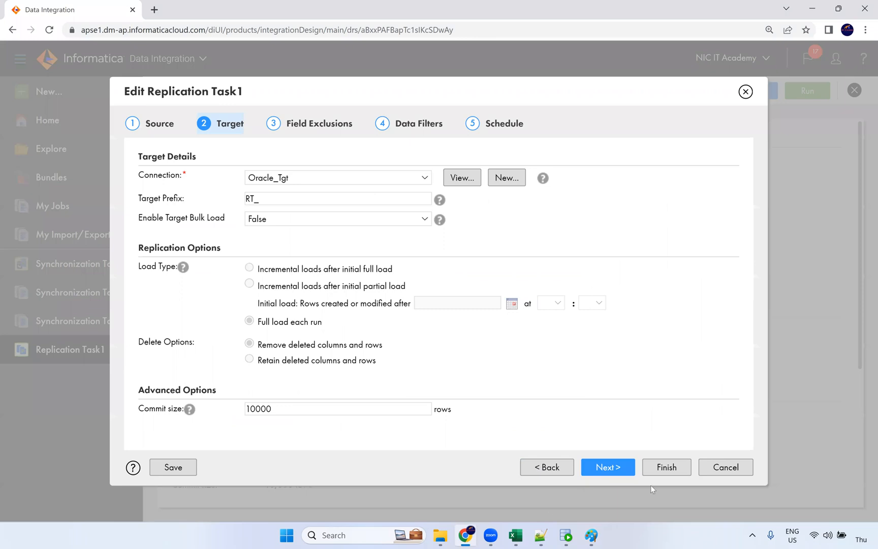
click(724, 470)
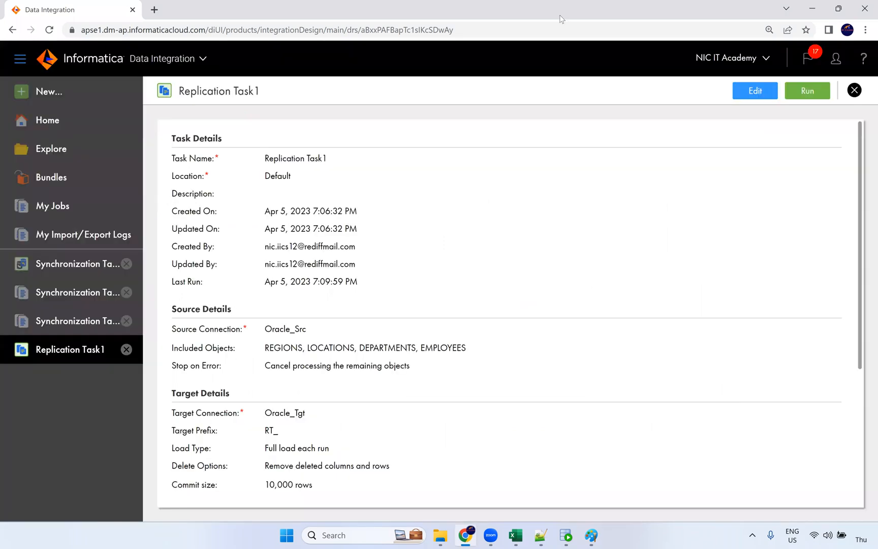